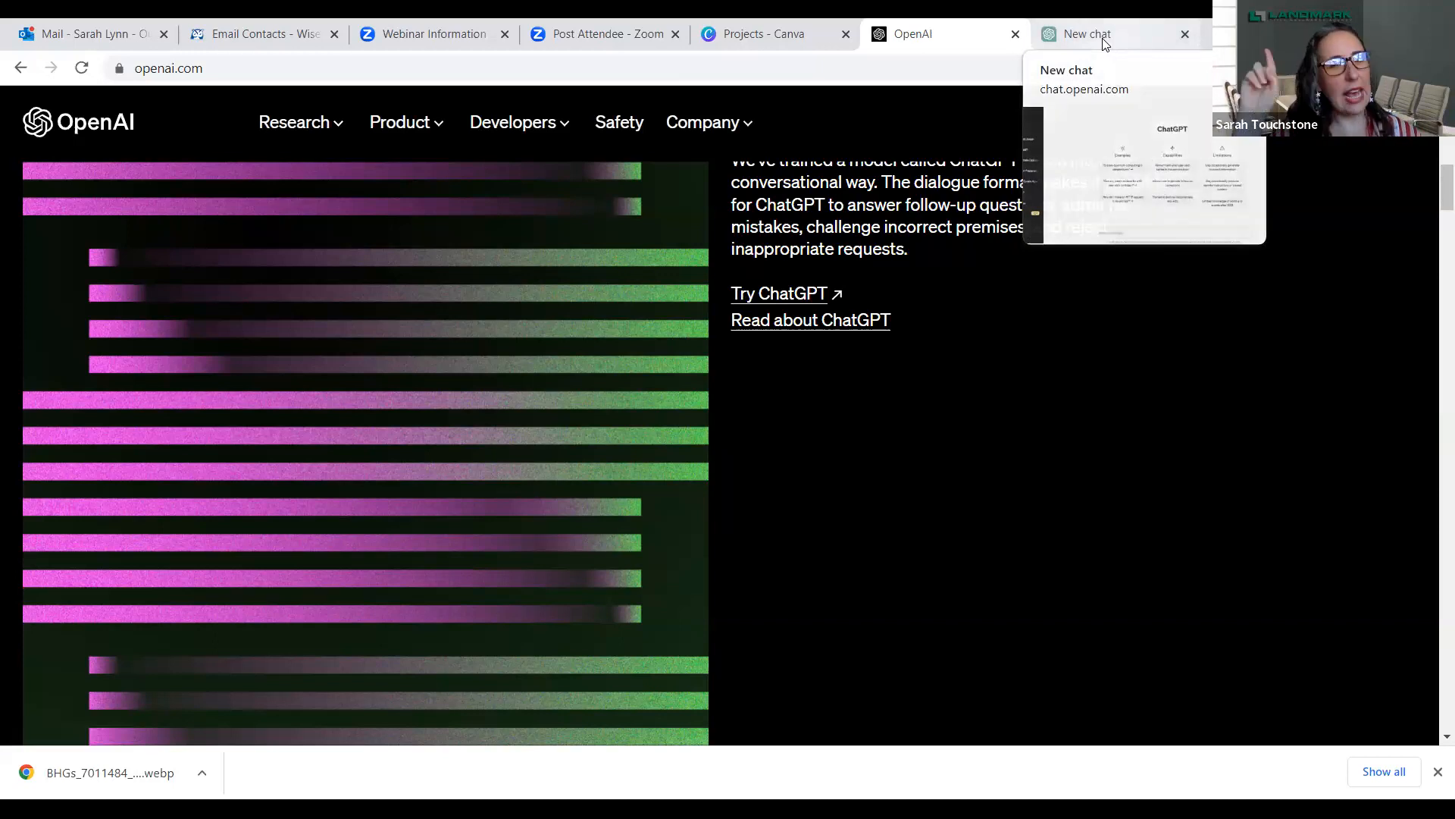
- Switch to the open ChatGPT page and look through the list of past conversations
{"action": "left_click", "coordinate": [1104, 43]}
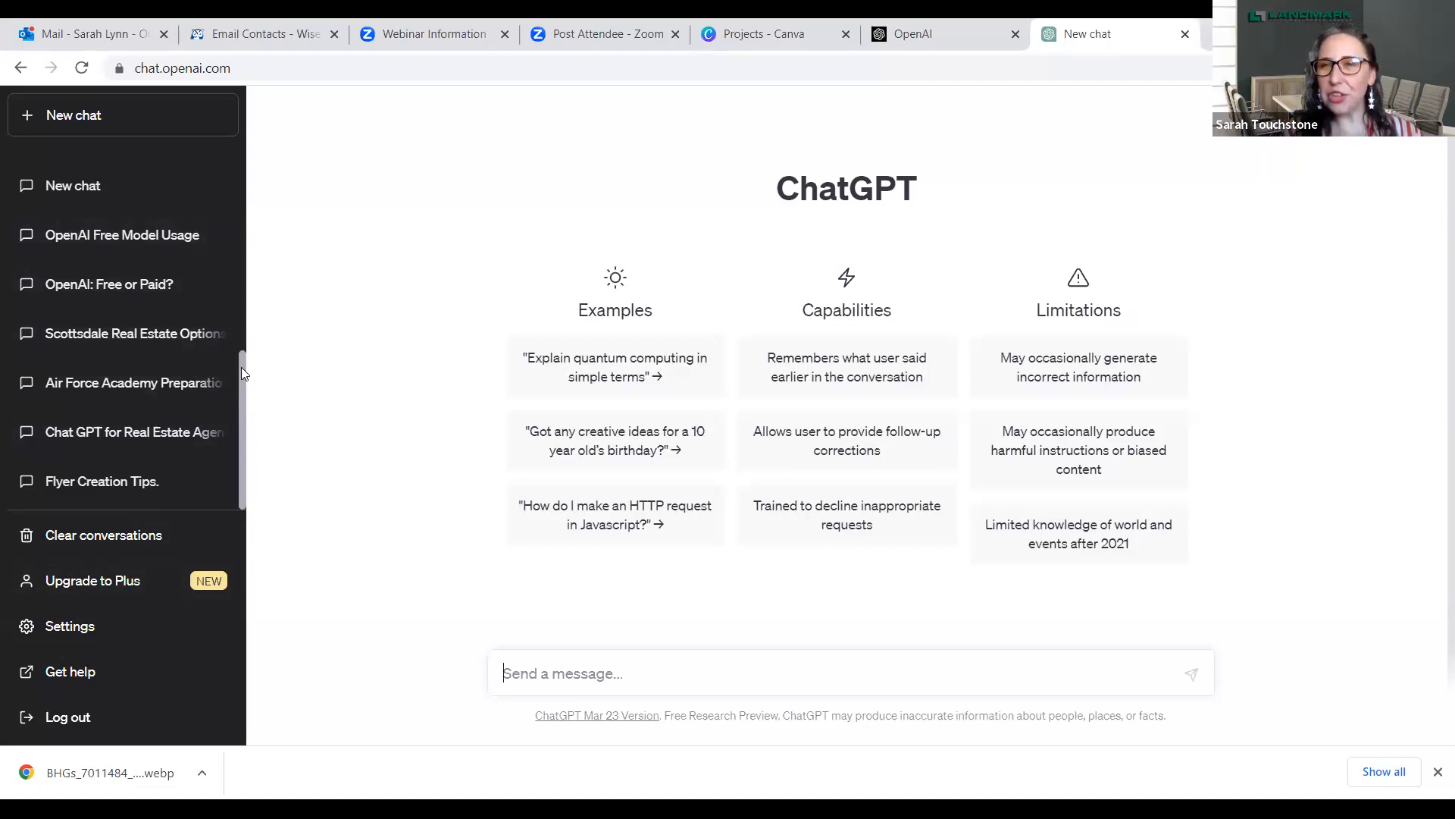
{"action": "left_click_drag", "start_coordinate": [242, 367], "coordinate": [244, 152]}
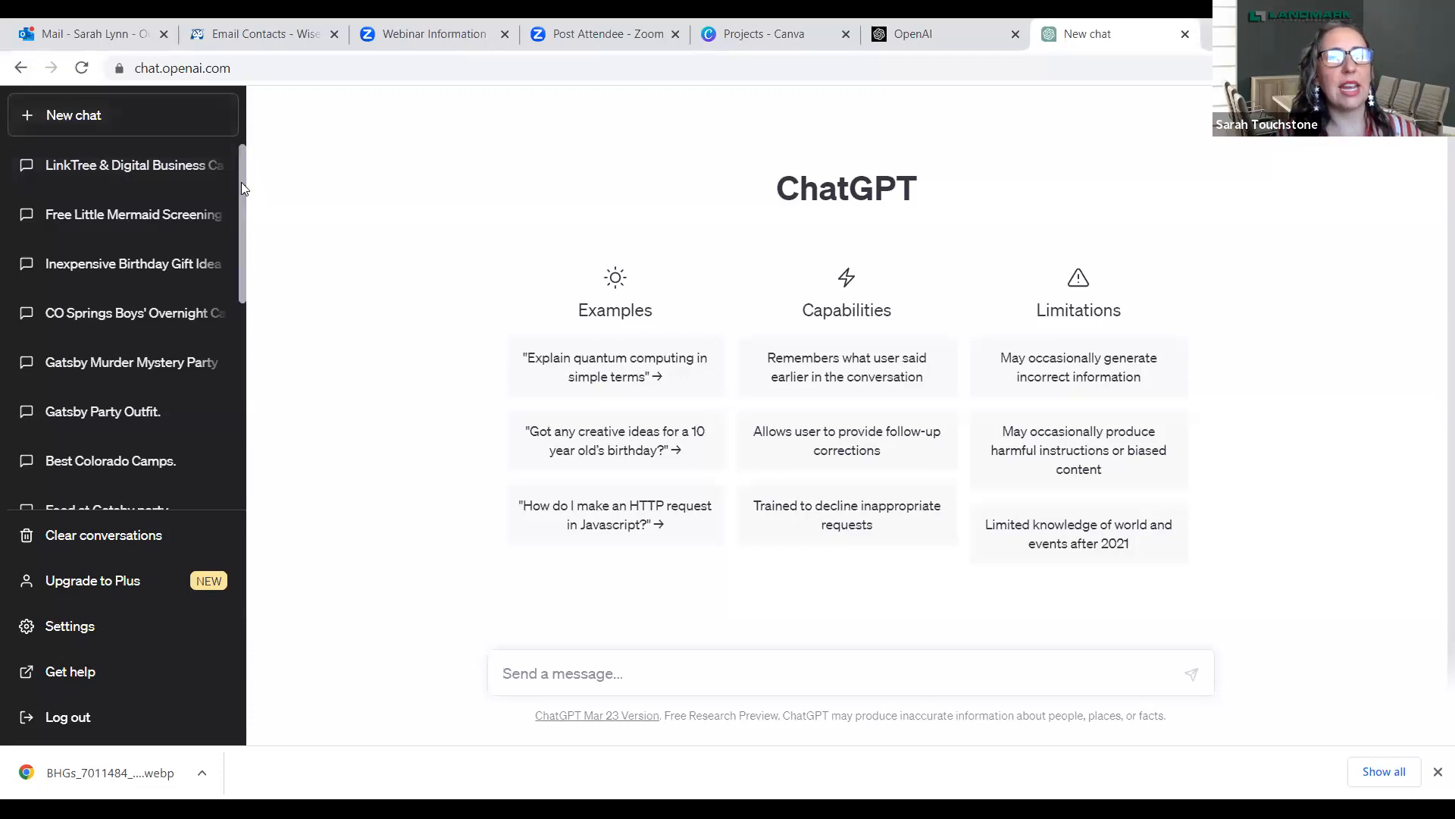
{"action": "left_click_drag", "start_coordinate": [242, 184], "coordinate": [294, 414]}
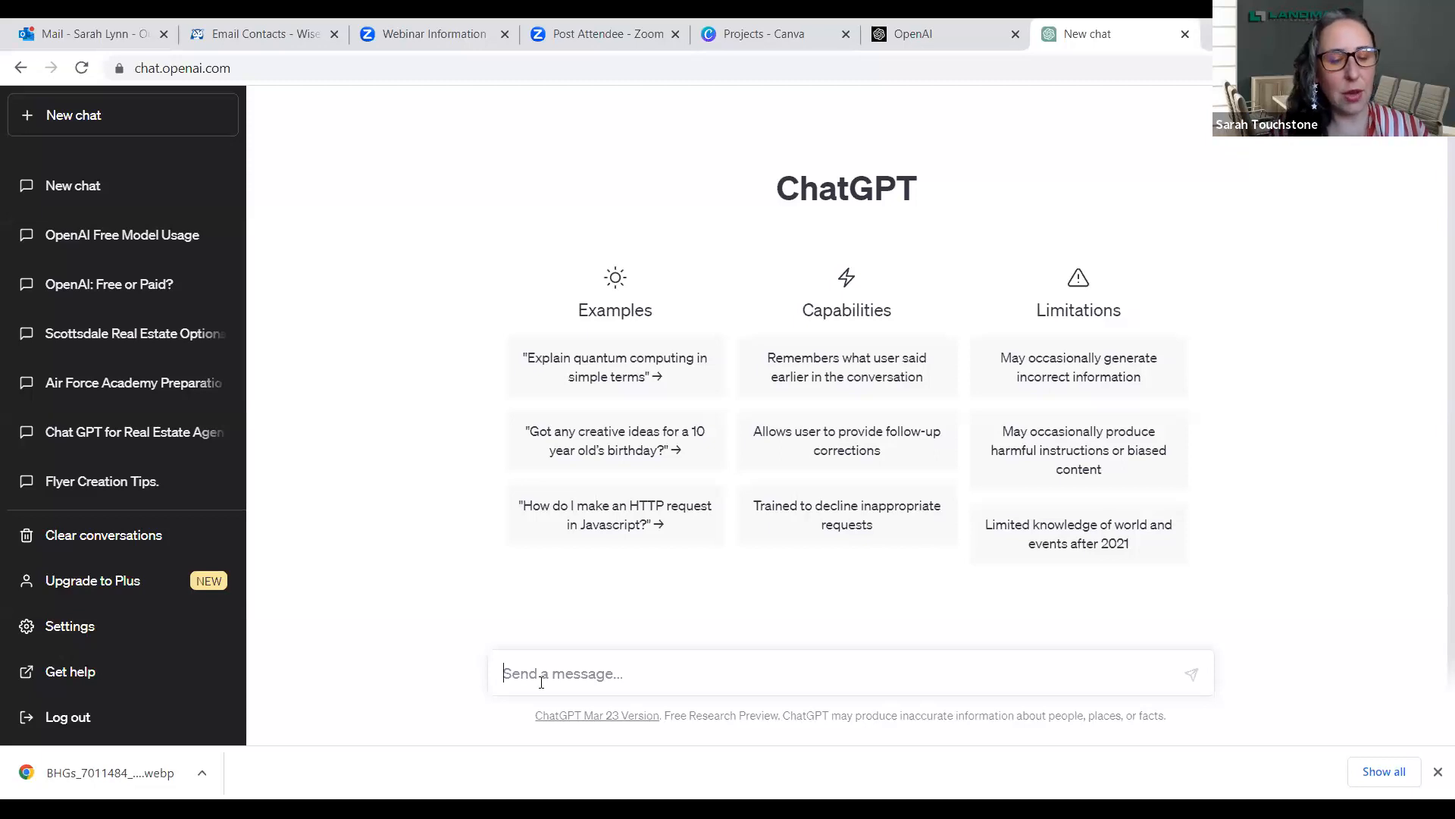
- Send the prompt "Write a listing discription for a home in the 89521 zip code" in the new chat
{"action": "type", "text": "Write"}
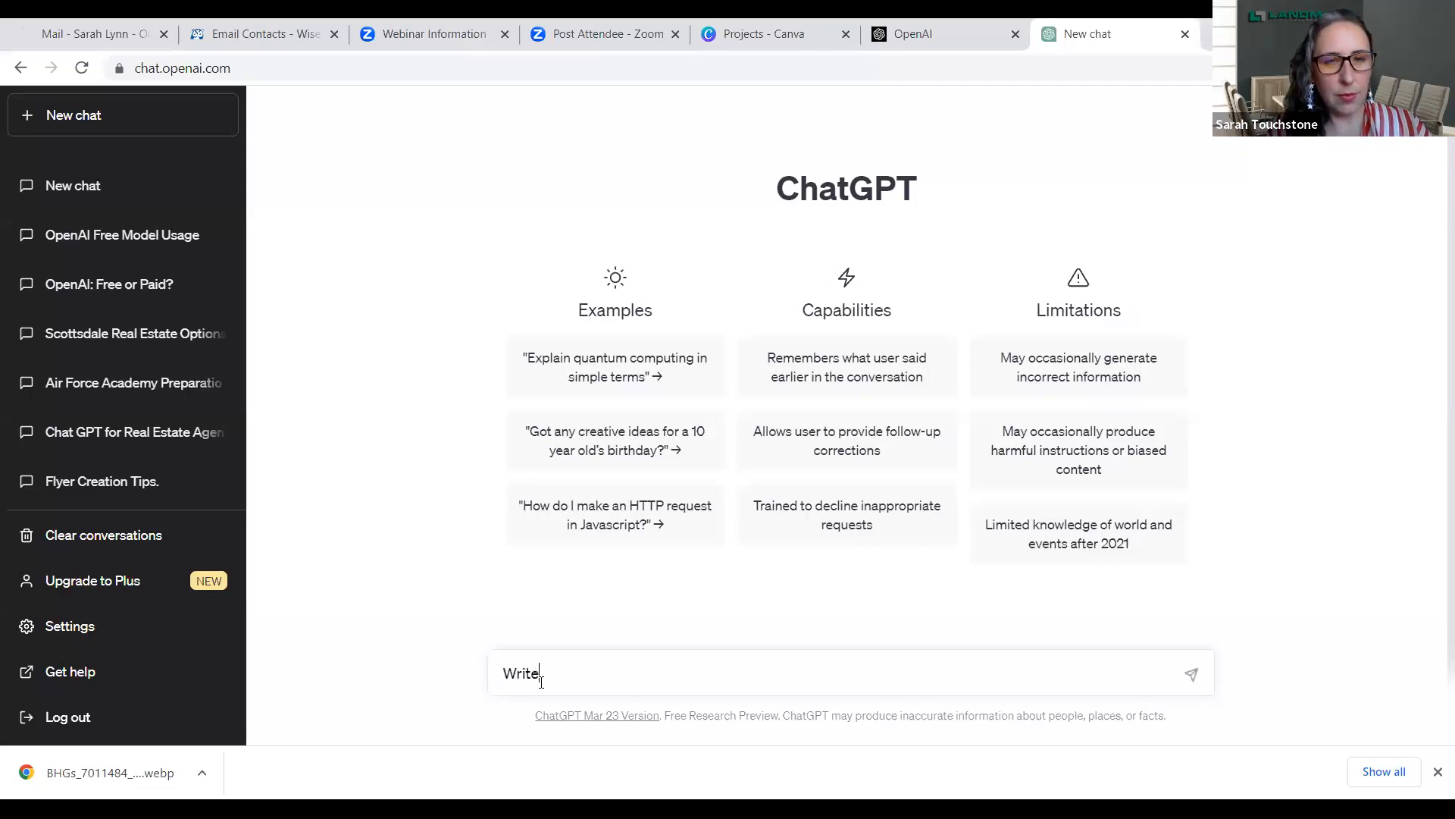
{"action": "type", "text": " a listing "}
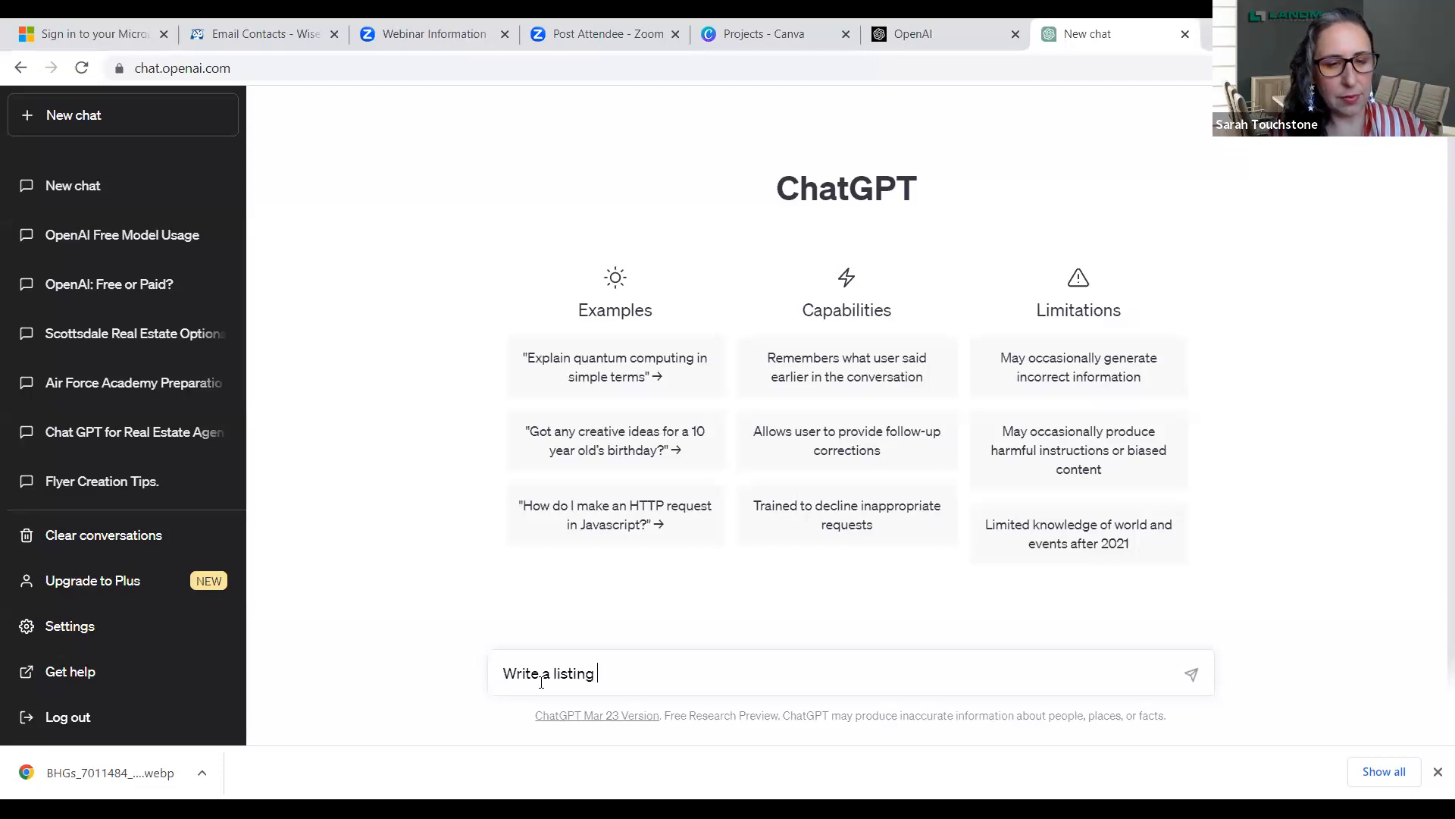
{"action": "type", "text": "discrip"}
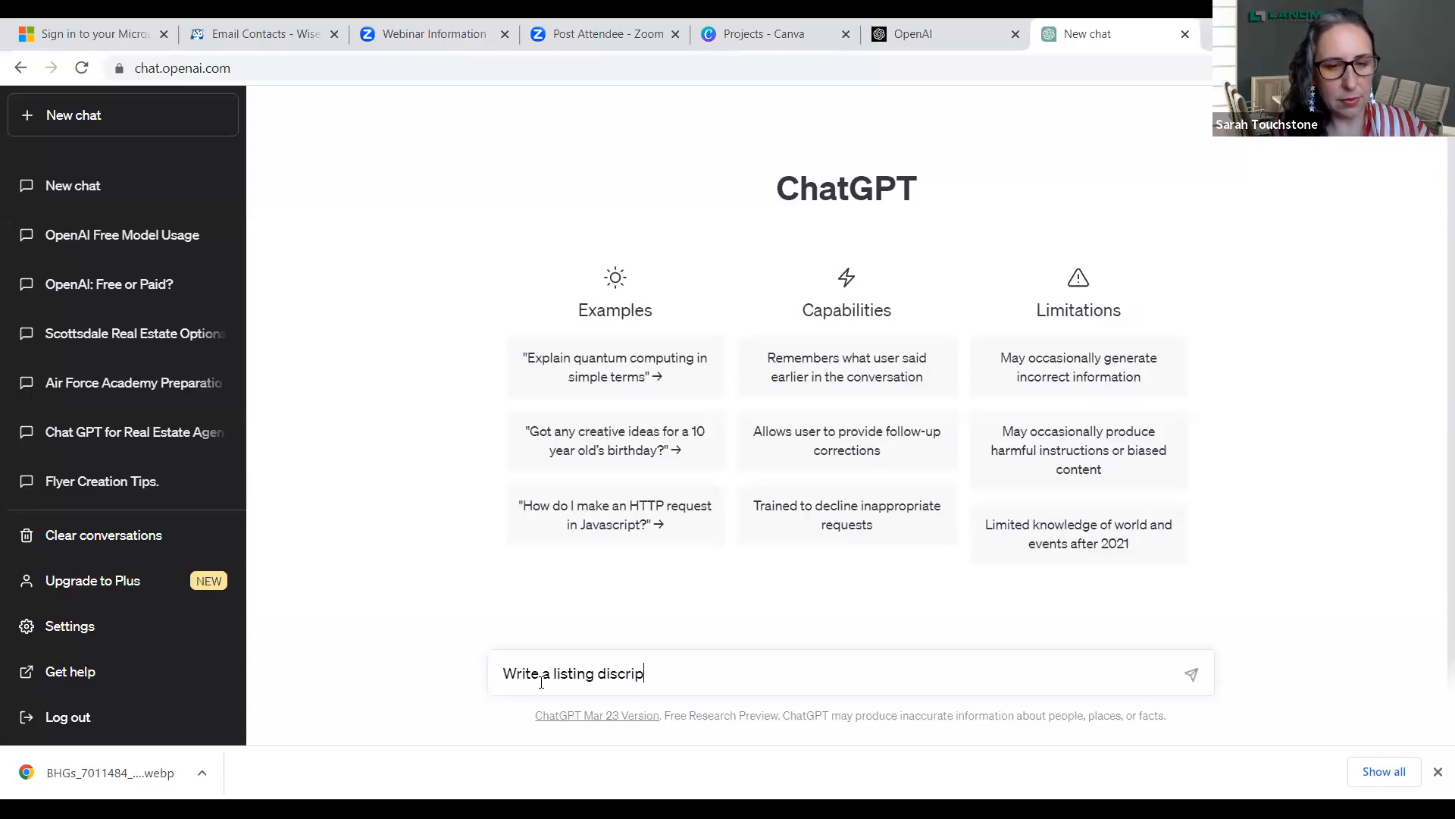
{"action": "type", "text": "tion for "}
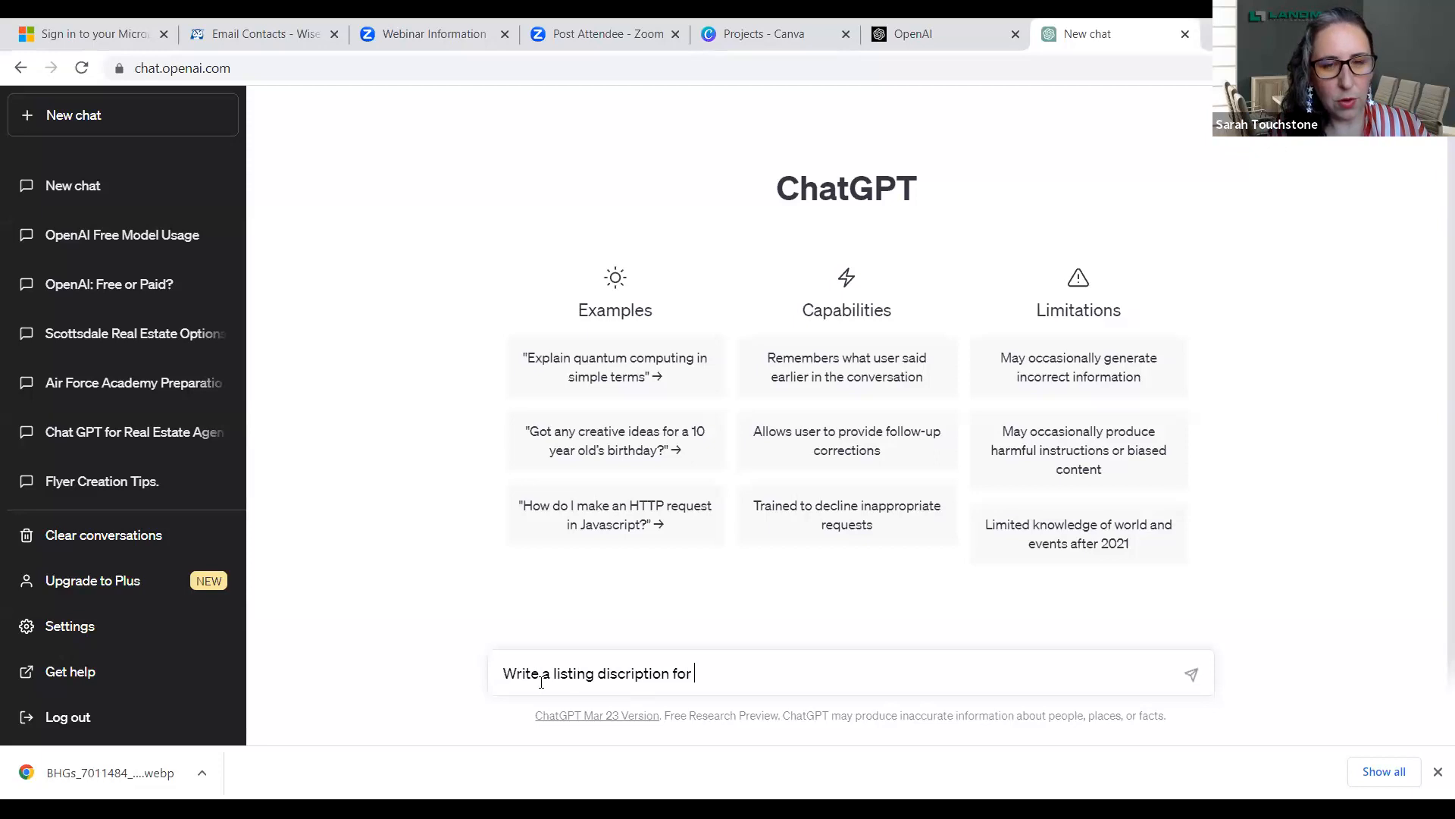
{"action": "type", "text": "a home "}
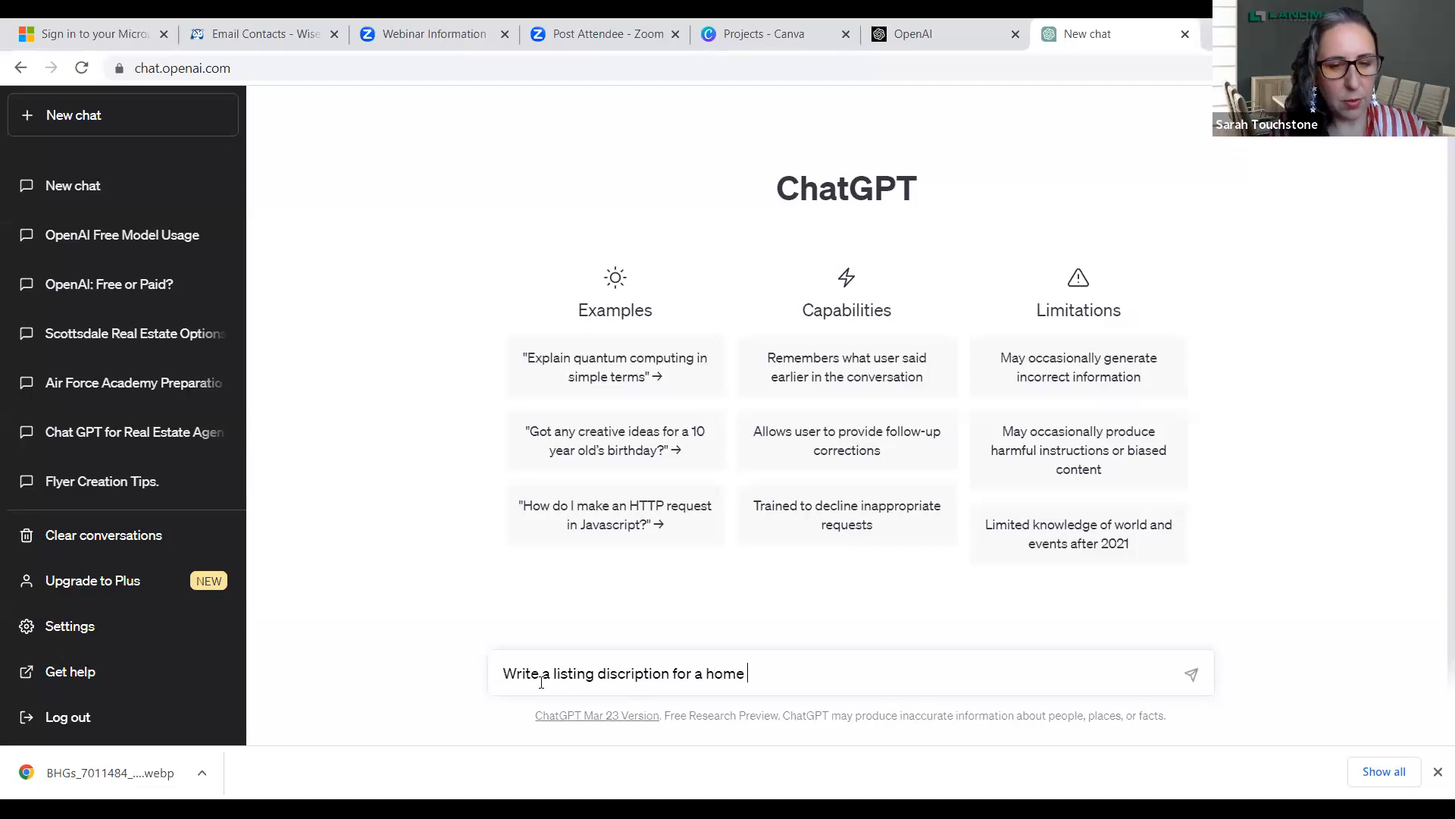
{"action": "type", "text": "in the "}
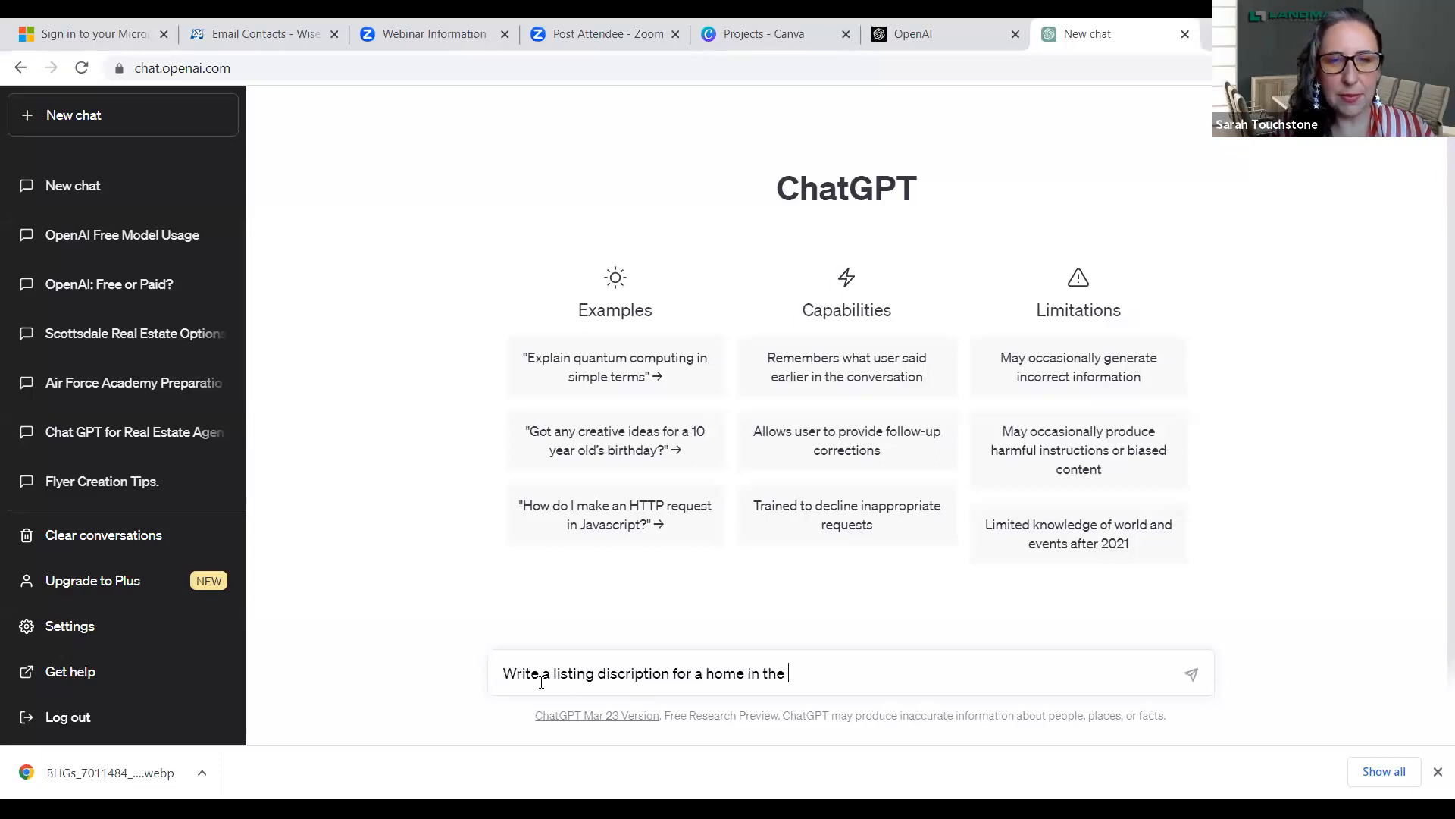
{"action": "type", "text": "8"}
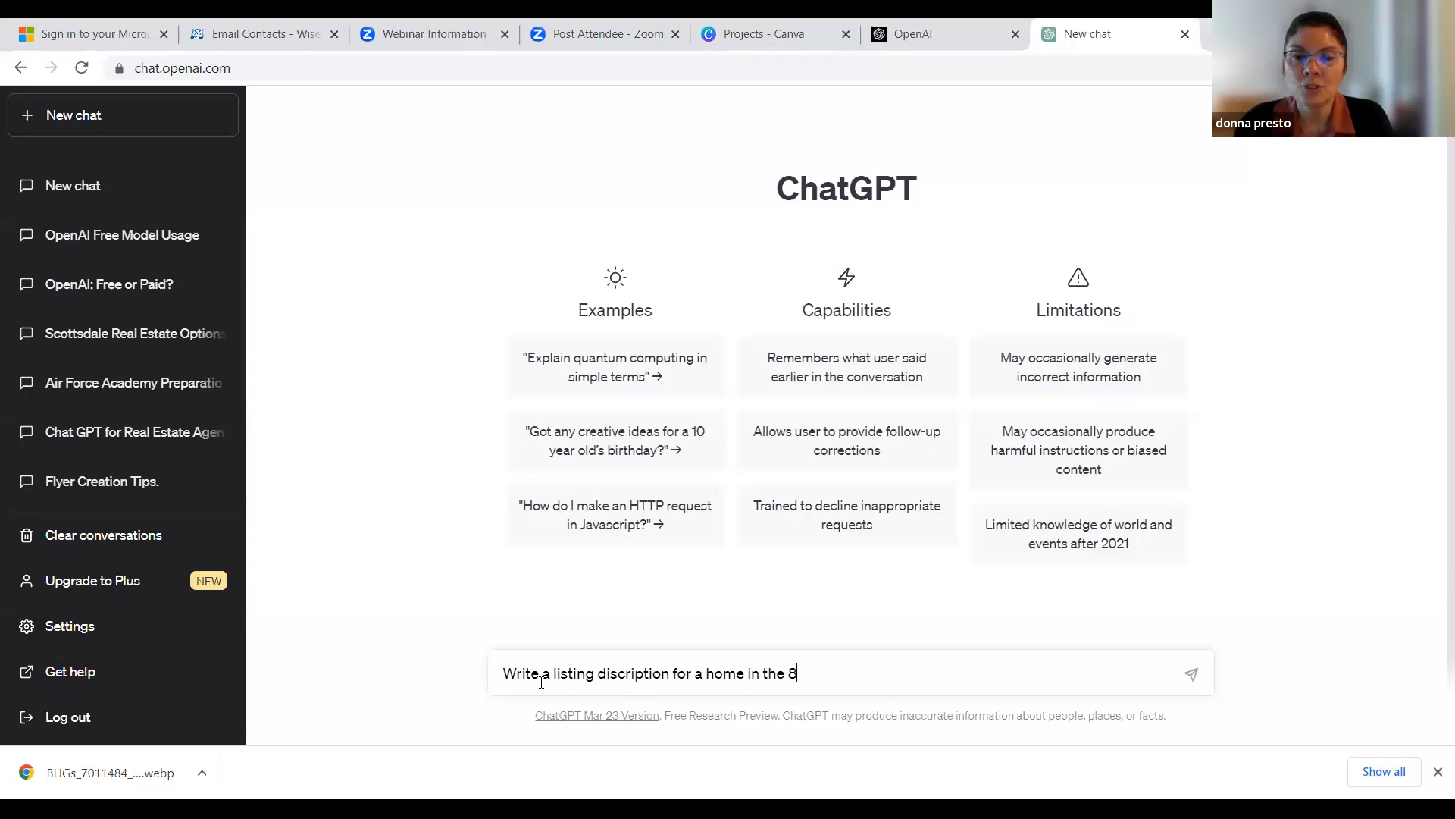
{"action": "type", "text": "9521"}
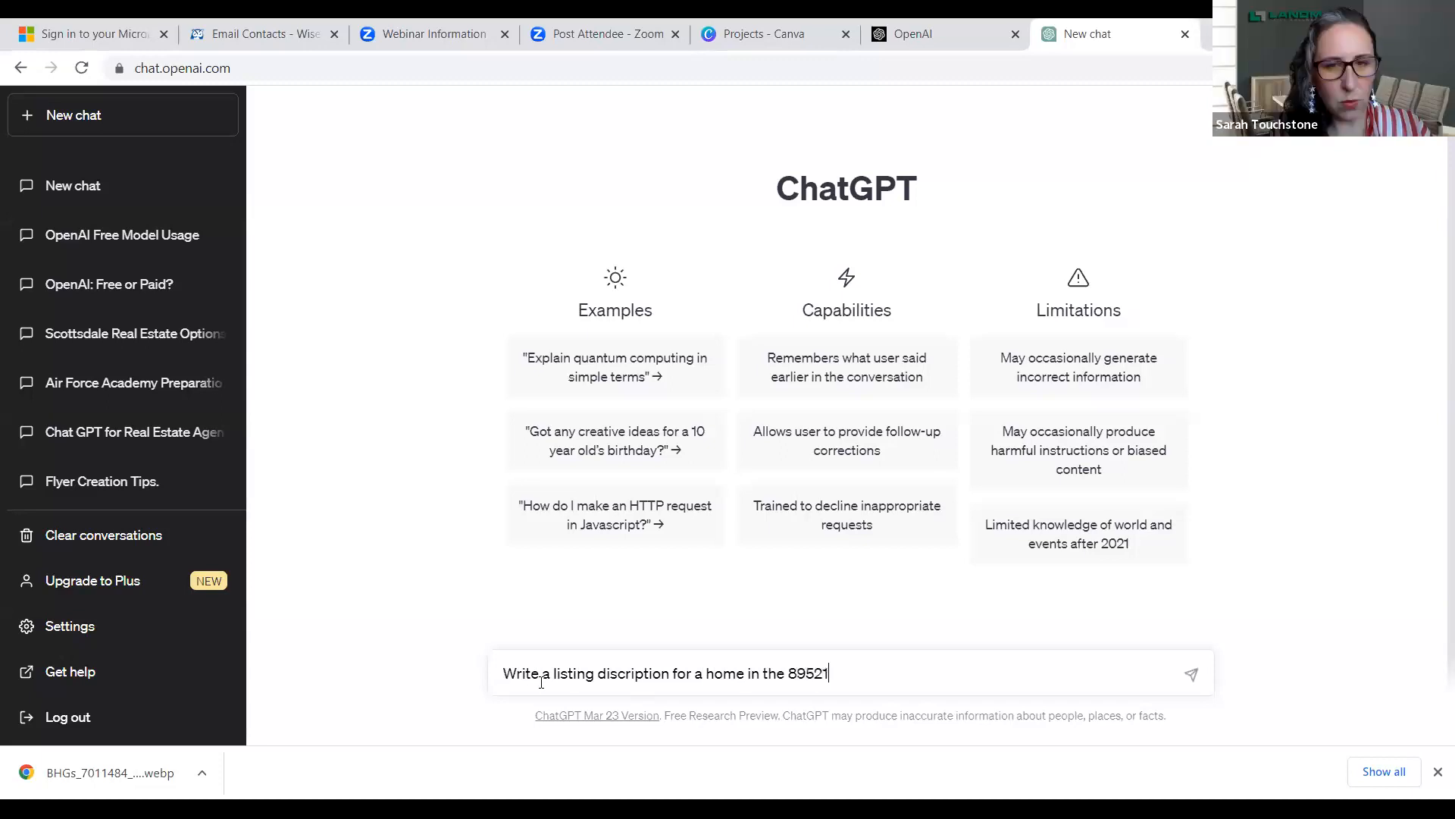
{"action": "type", "text": " zip code"}
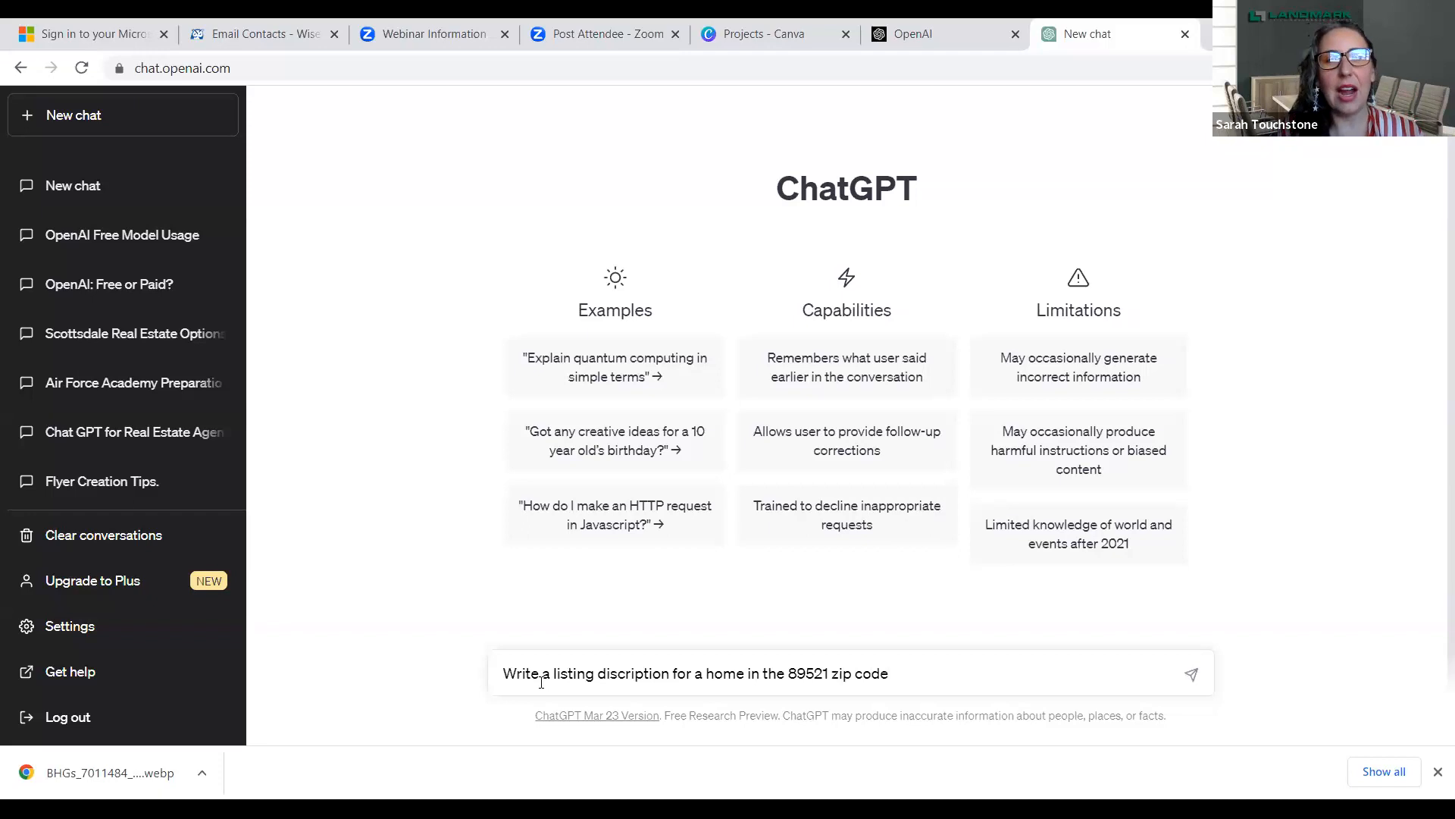
{"action": "key", "text": "Return"}
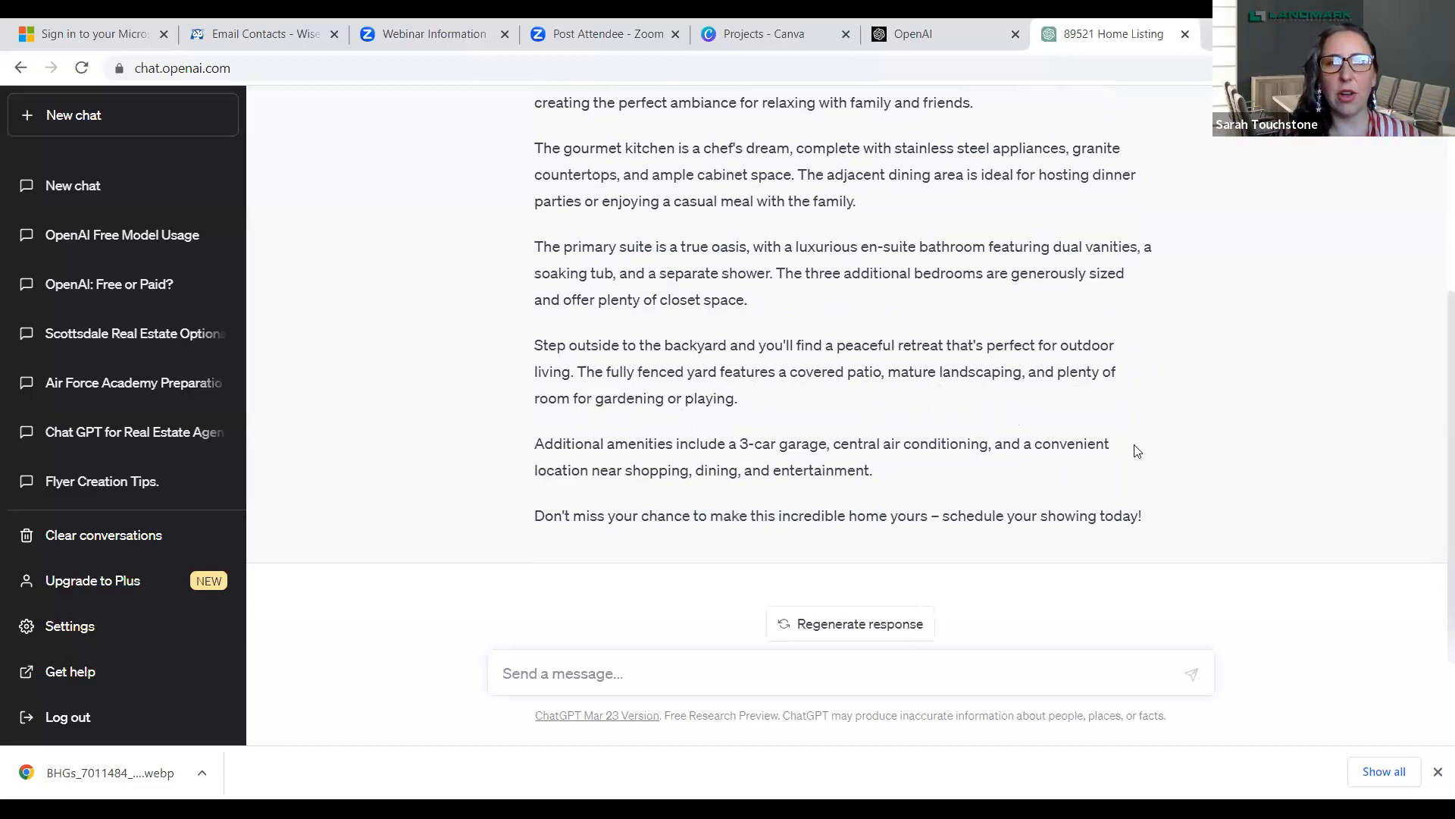
- Read through the generated listing description from its opening lines to the closing call to action
{"action": "scroll", "coordinate": [1147, 453], "scroll_direction": "up", "scroll_amount": 3}
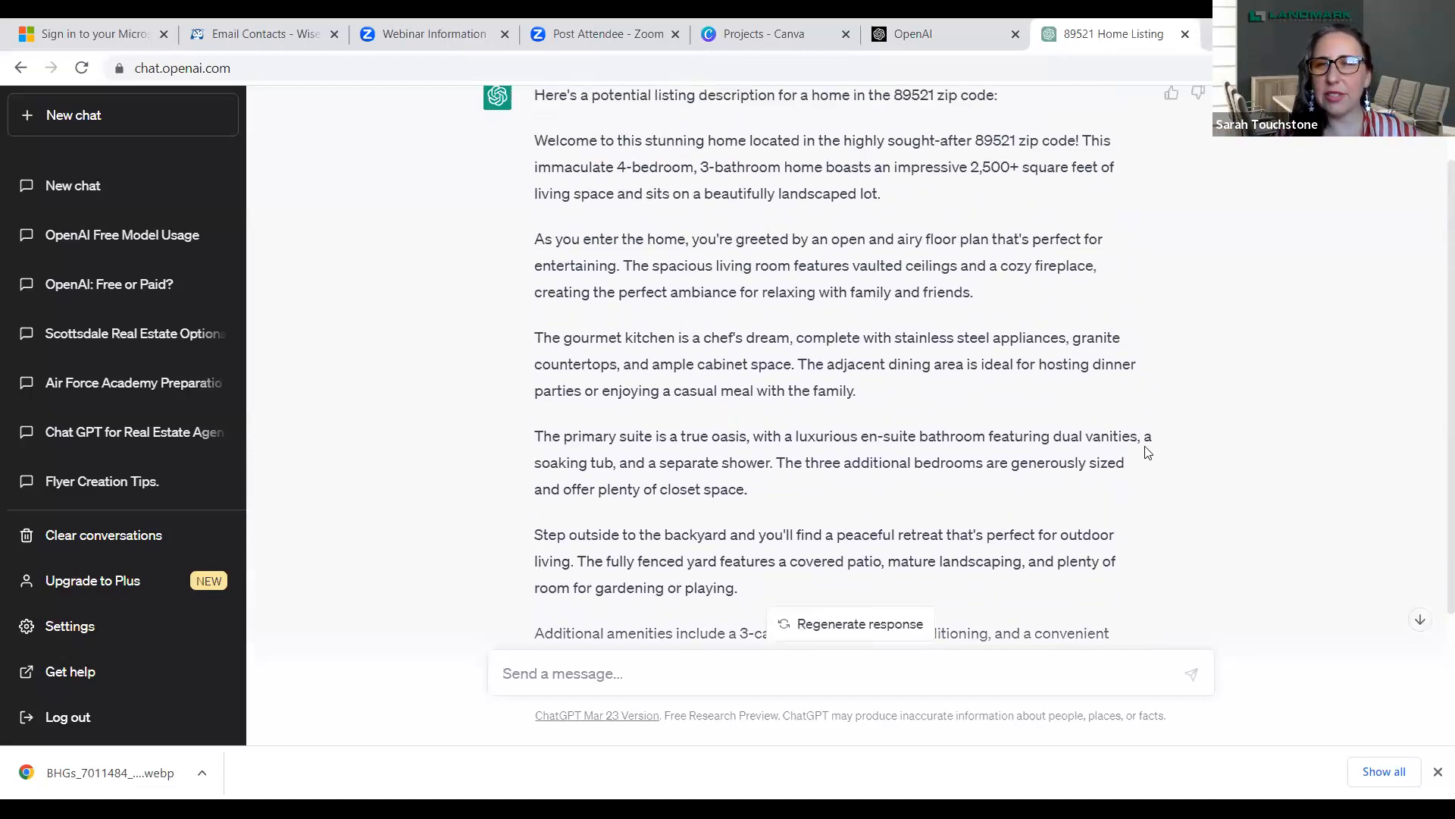
{"action": "scroll", "coordinate": [1148, 452], "scroll_direction": "down", "scroll_amount": 1}
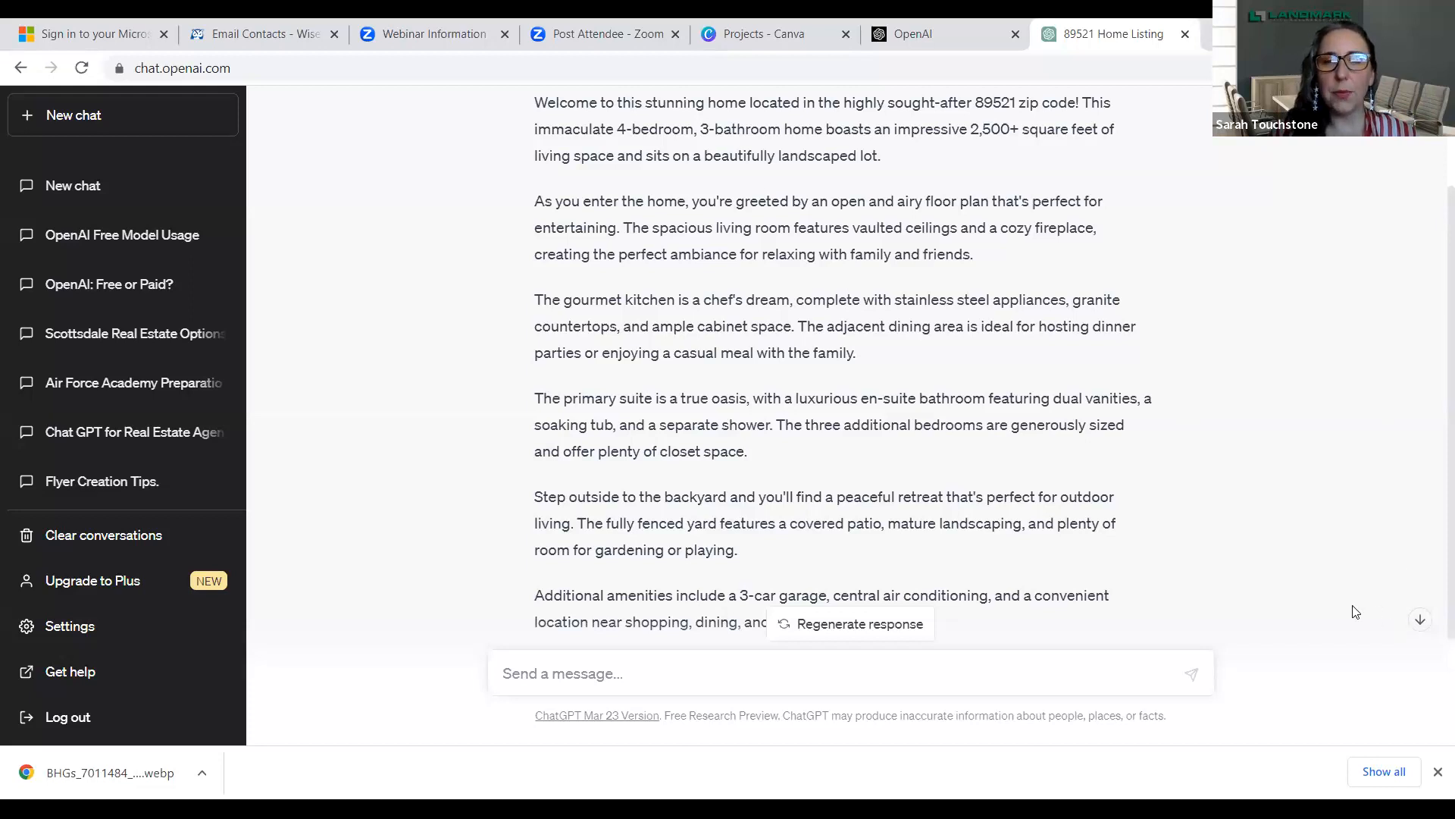
{"action": "scroll", "coordinate": [1355, 612], "scroll_direction": "down", "scroll_amount": 2}
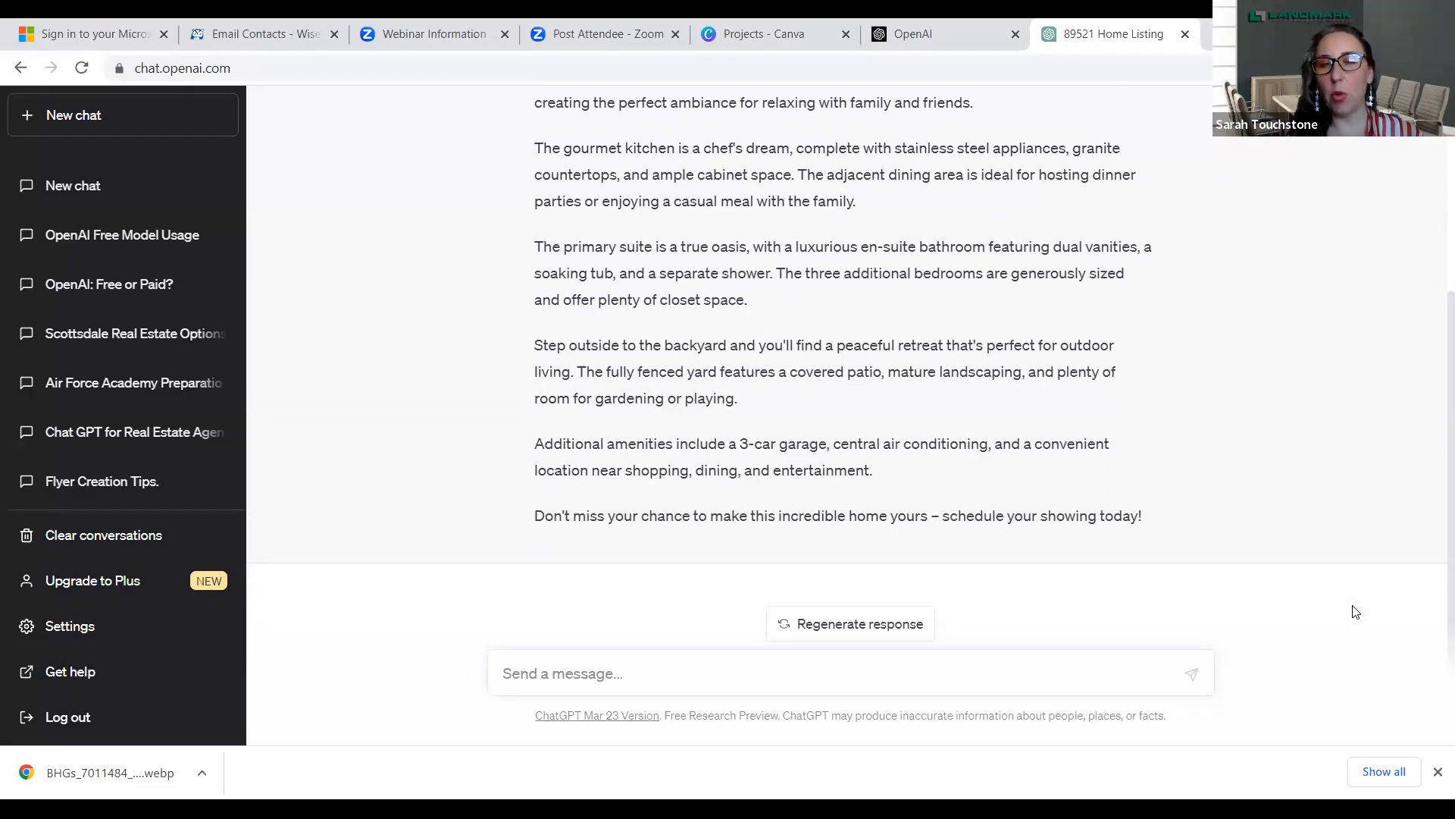
{"action": "left_click", "coordinate": [542, 673]}
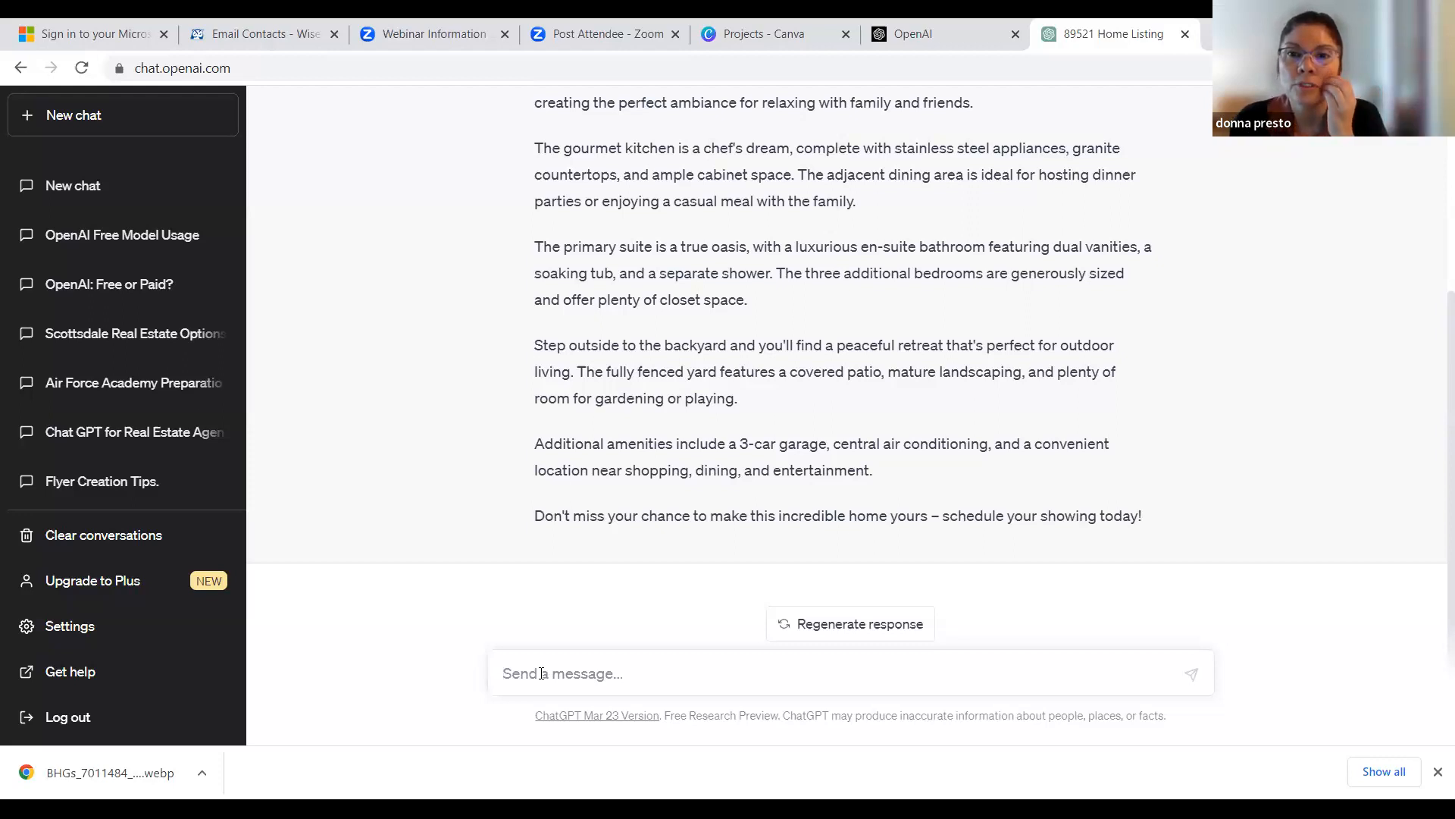
{"action": "scroll", "coordinate": [767, 445], "scroll_direction": "up", "scroll_amount": 4}
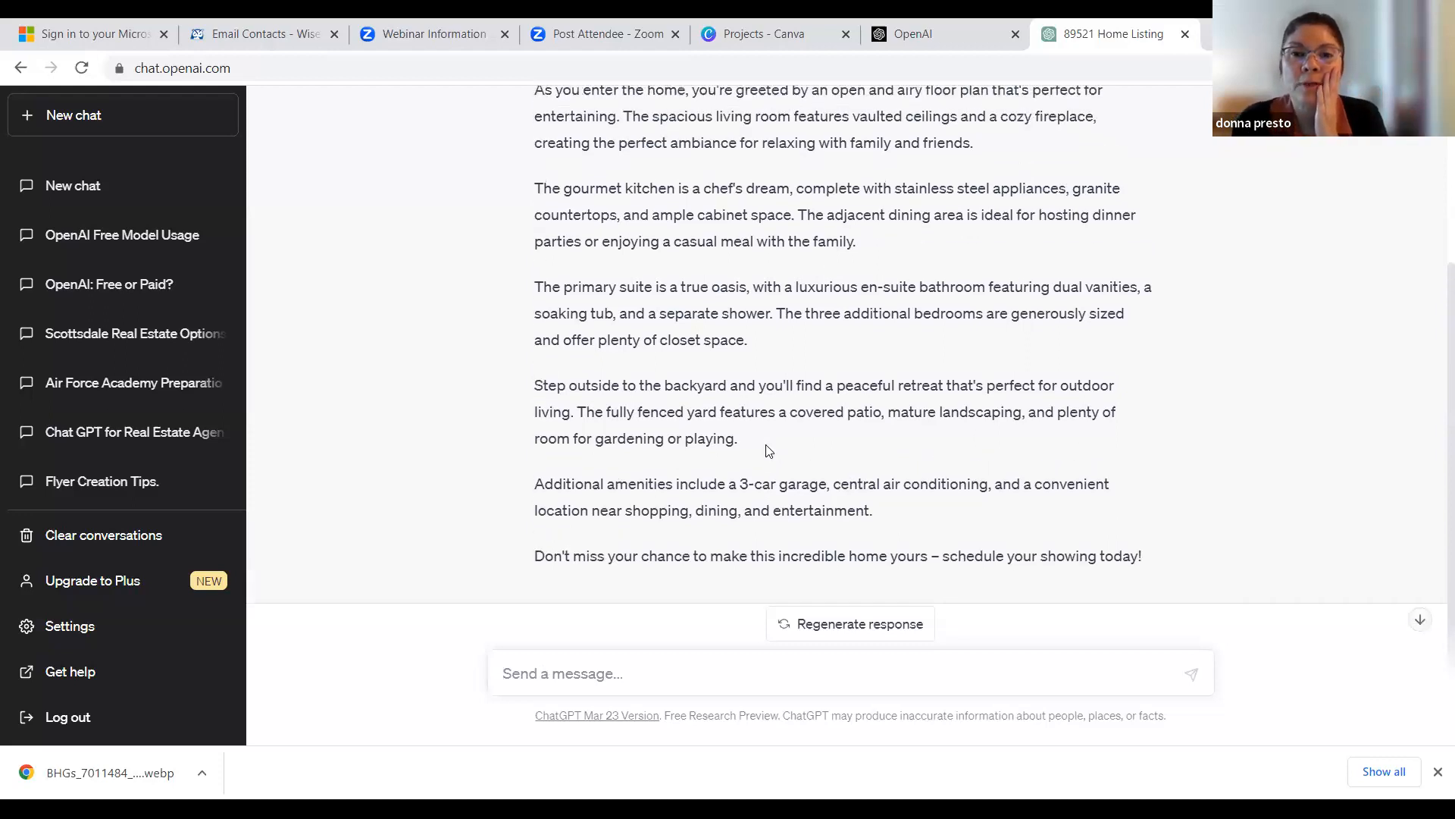
{"action": "scroll", "coordinate": [767, 448], "scroll_direction": "down", "scroll_amount": 1}
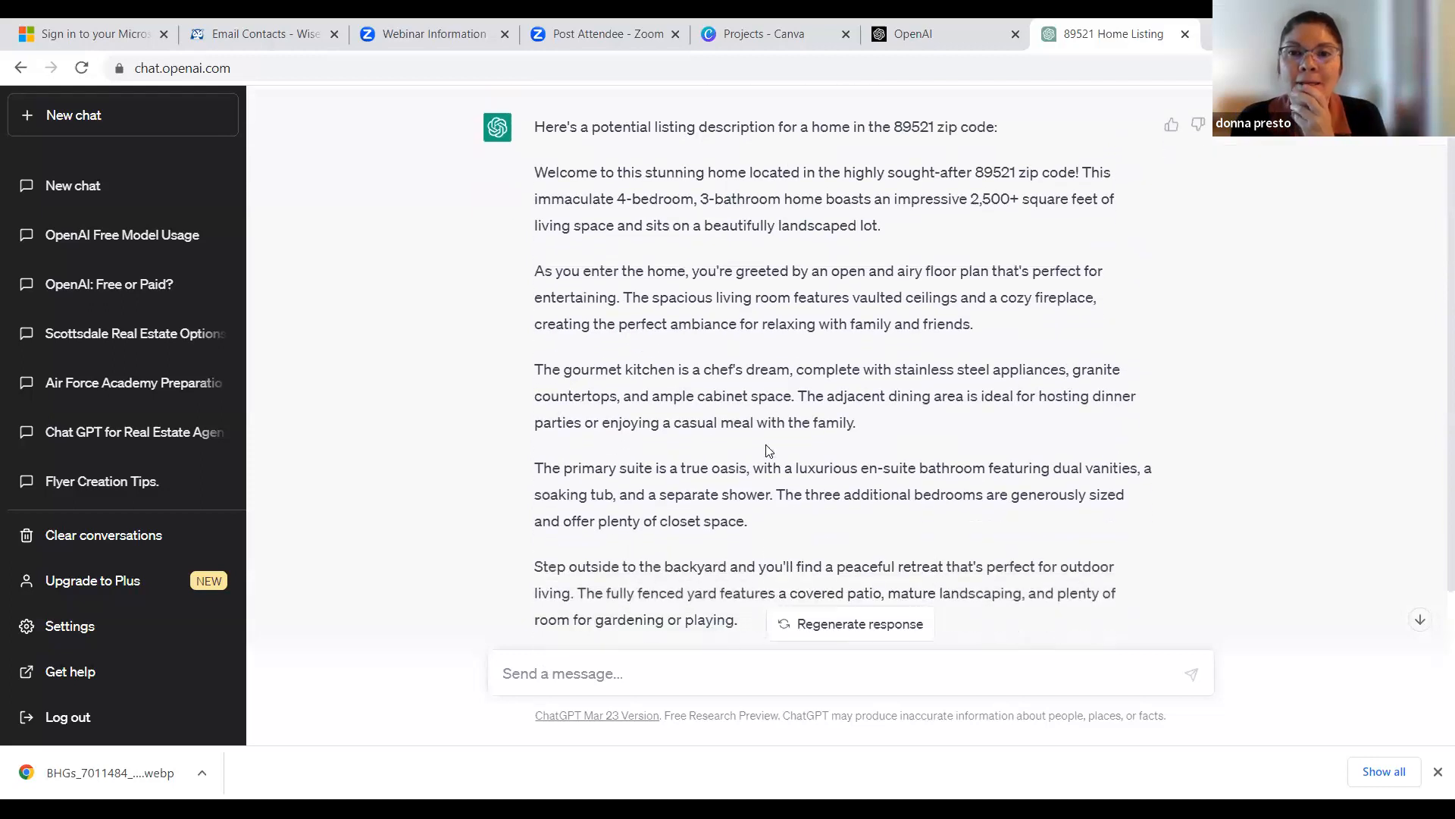
{"action": "scroll", "coordinate": [769, 451], "scroll_direction": "down", "scroll_amount": 3}
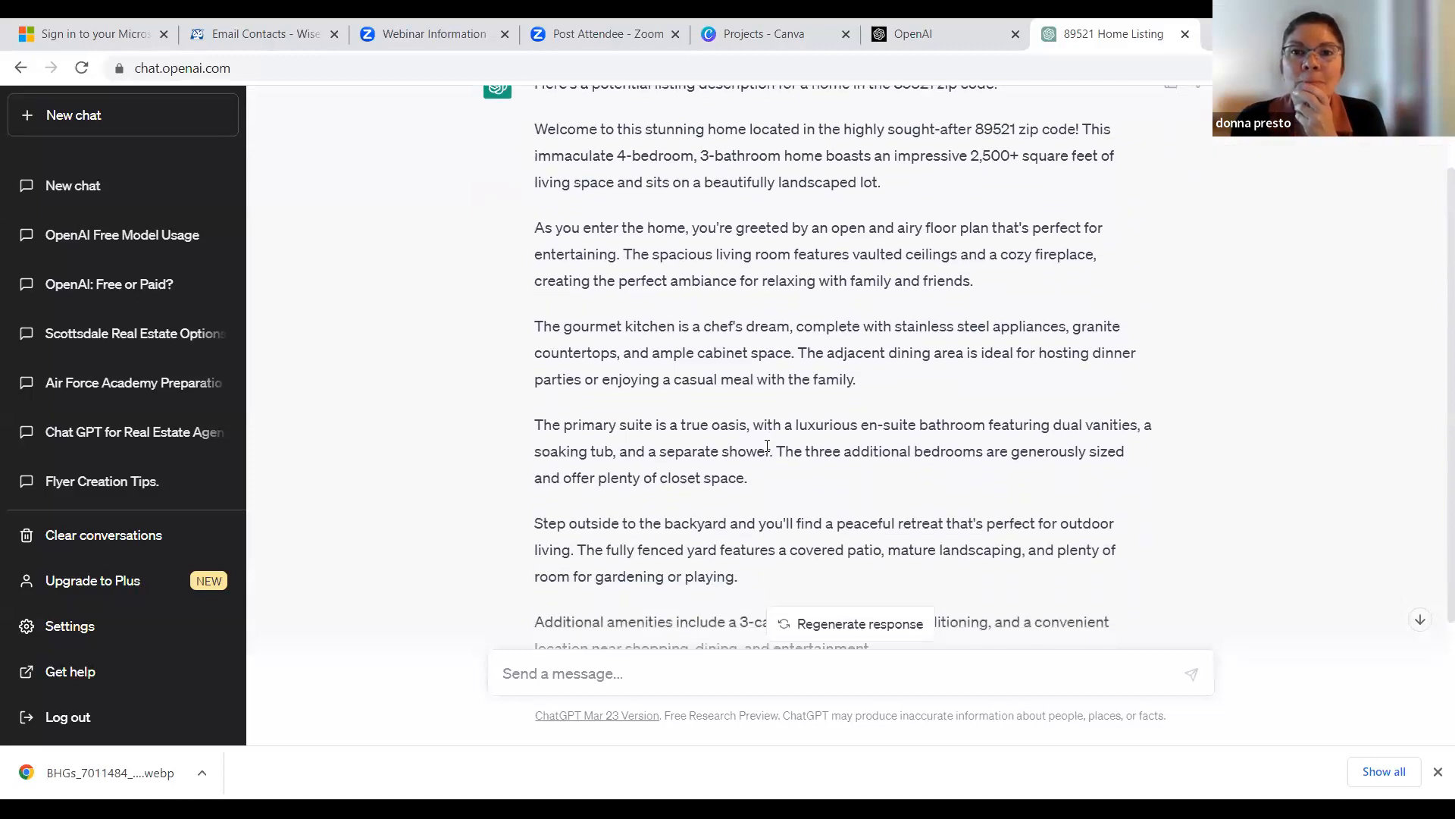
- Ask for a revised listing description with the follow-up prompt "rewrite with proximity to lake Tahoe"
{"action": "left_click", "coordinate": [548, 672]}
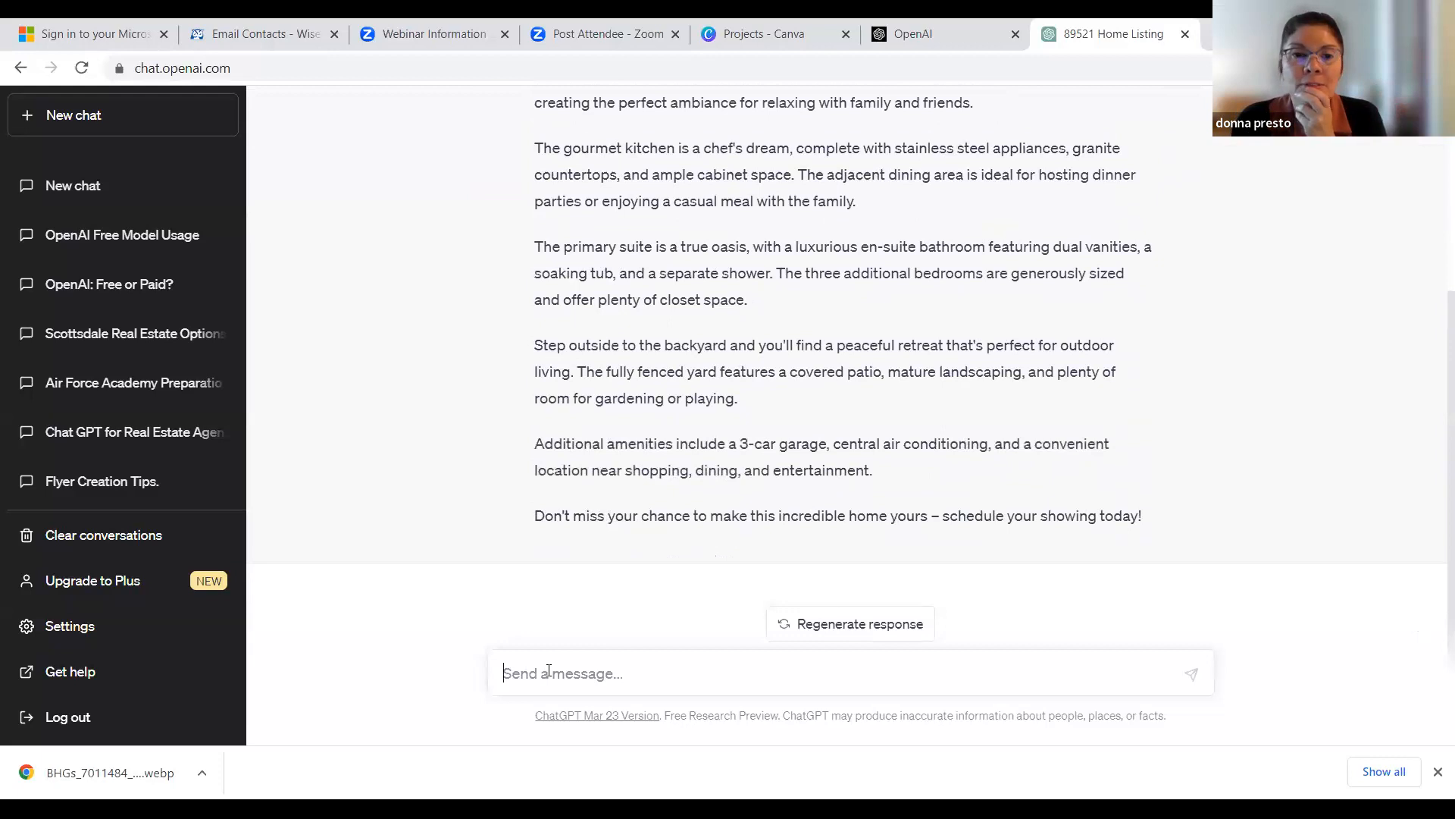
{"action": "type", "text": "rewrit"}
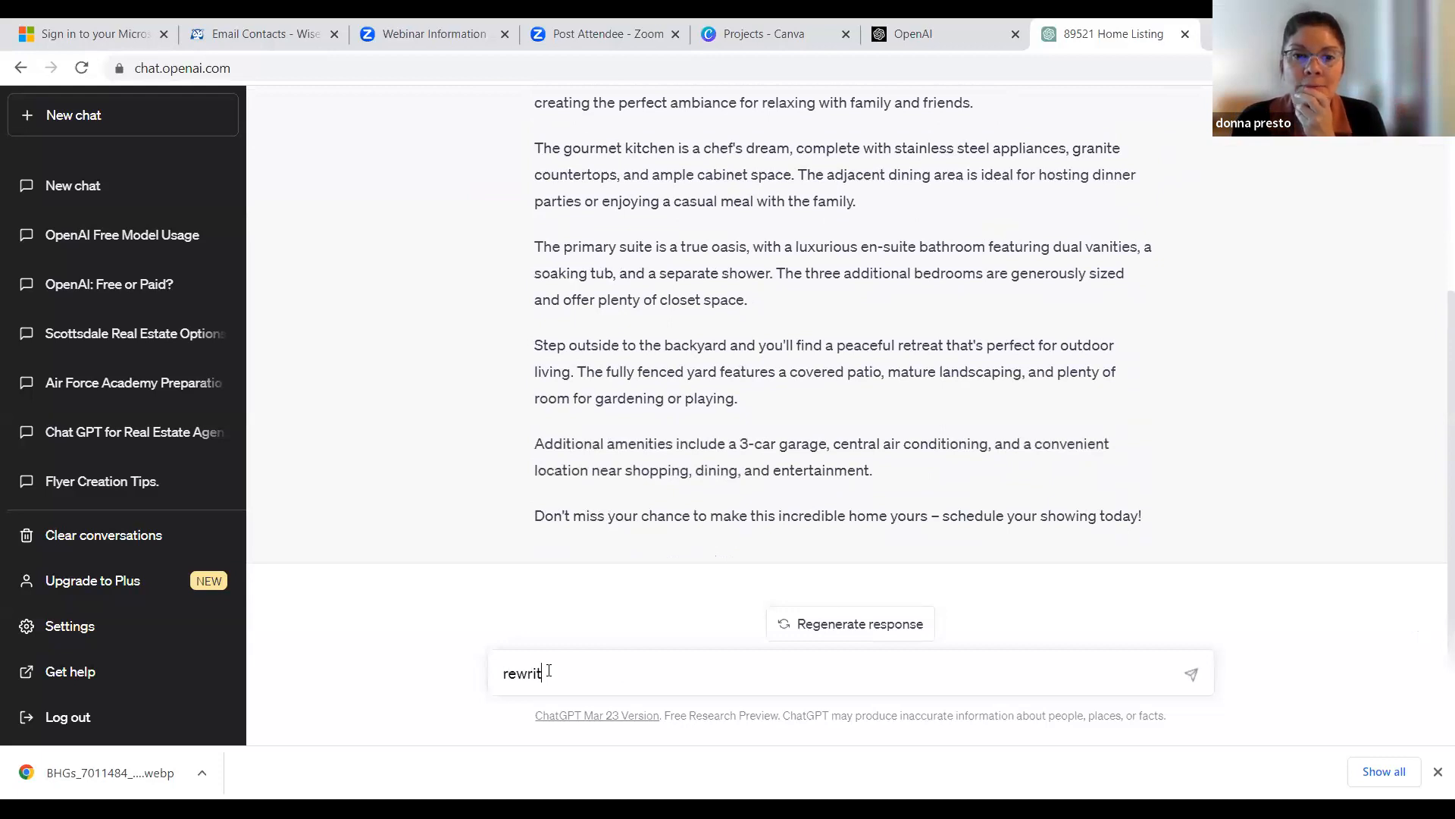
{"action": "type", "text": "e with "}
{"action": "type", "text": "proximity"}
{"action": "type", "text": " to lake"}
{"action": "type", "text": " Tha"}
{"action": "key", "text": "BackSpace"}
{"action": "key", "text": "BackSpace"}
{"action": "type", "text": "a"}
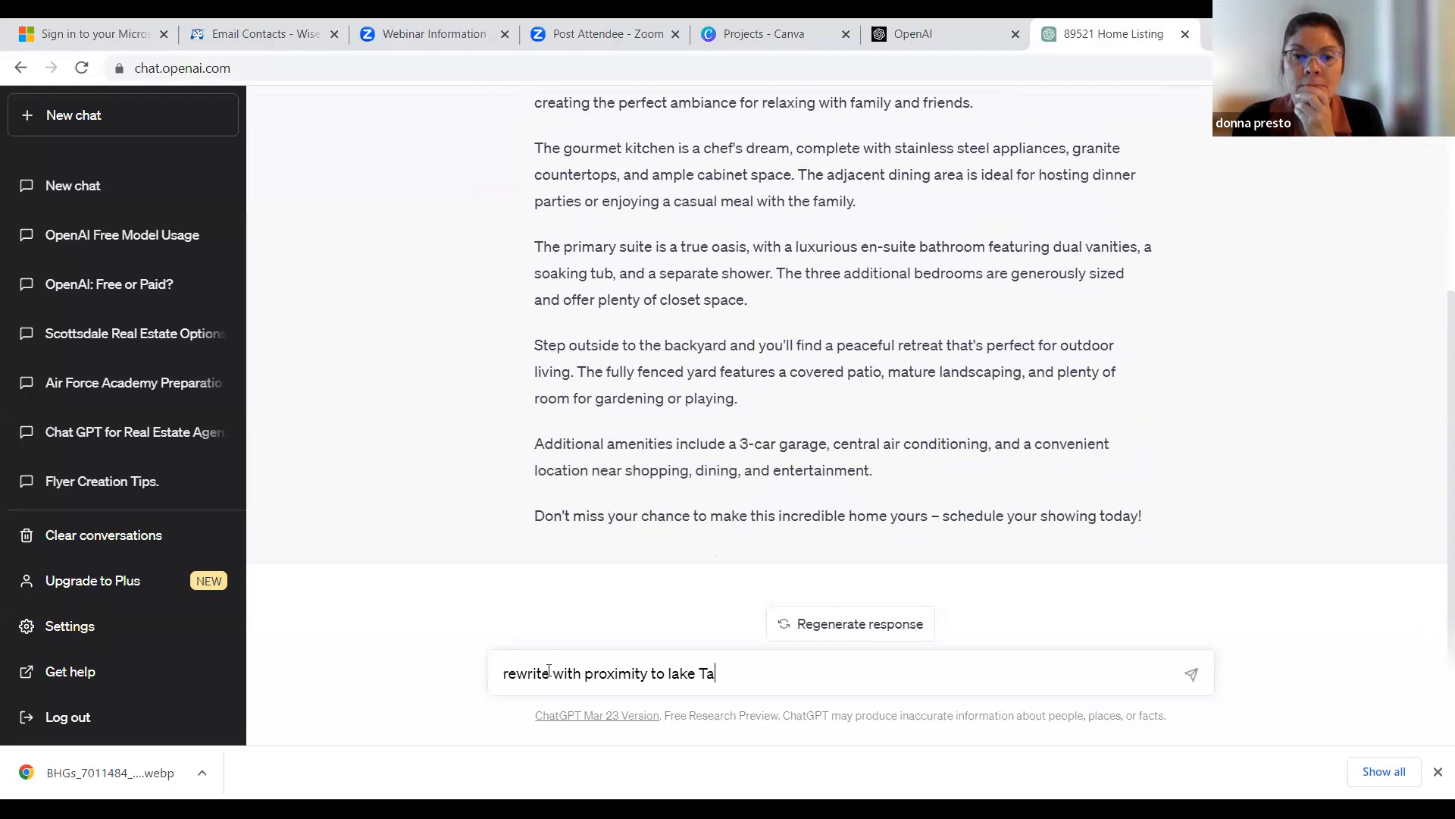
{"action": "type", "text": "ho"}
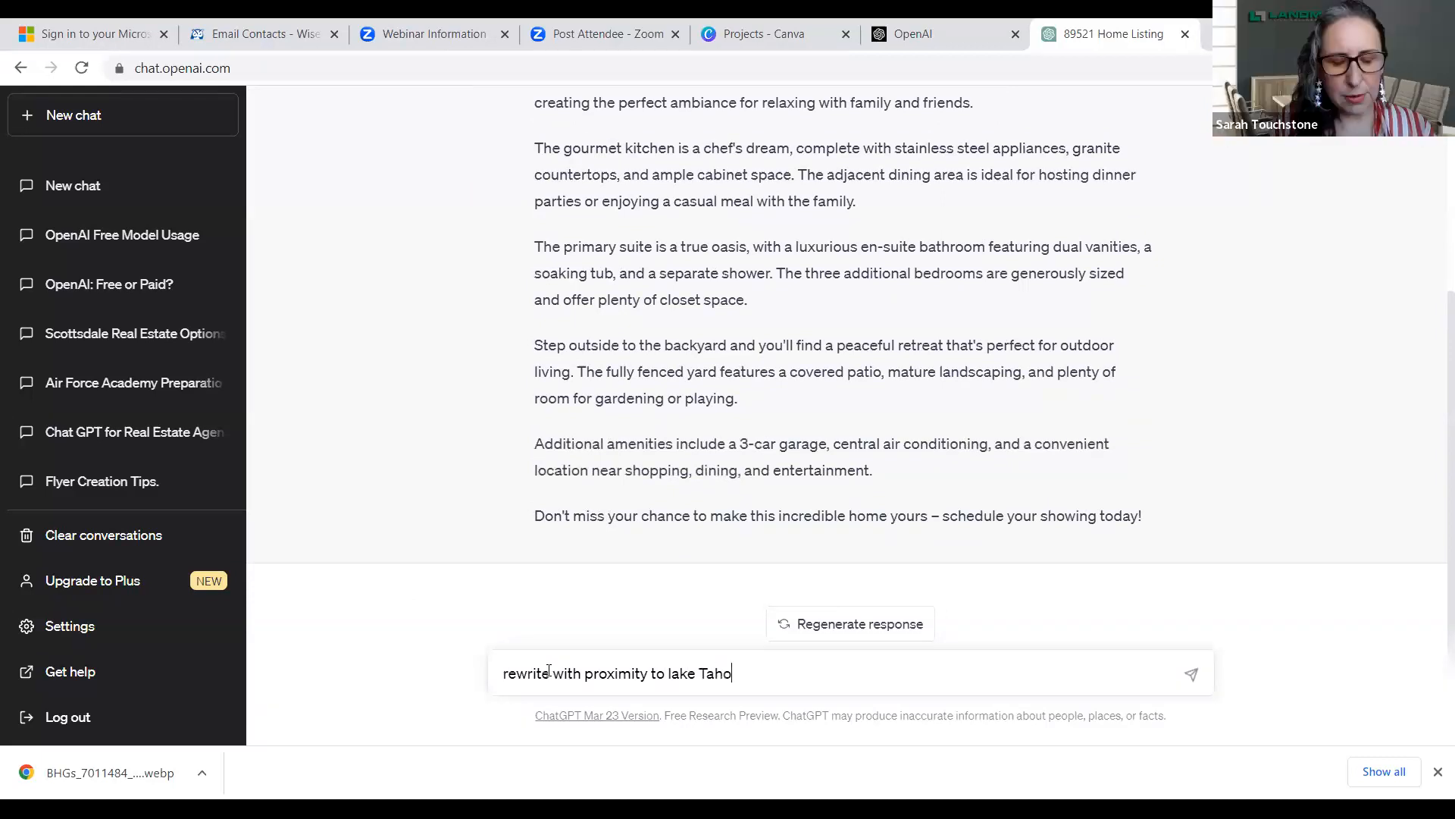
{"action": "key", "text": "BackSpace"}
{"action": "key", "text": "BackSpace"}
{"action": "key", "text": "BackSpace"}
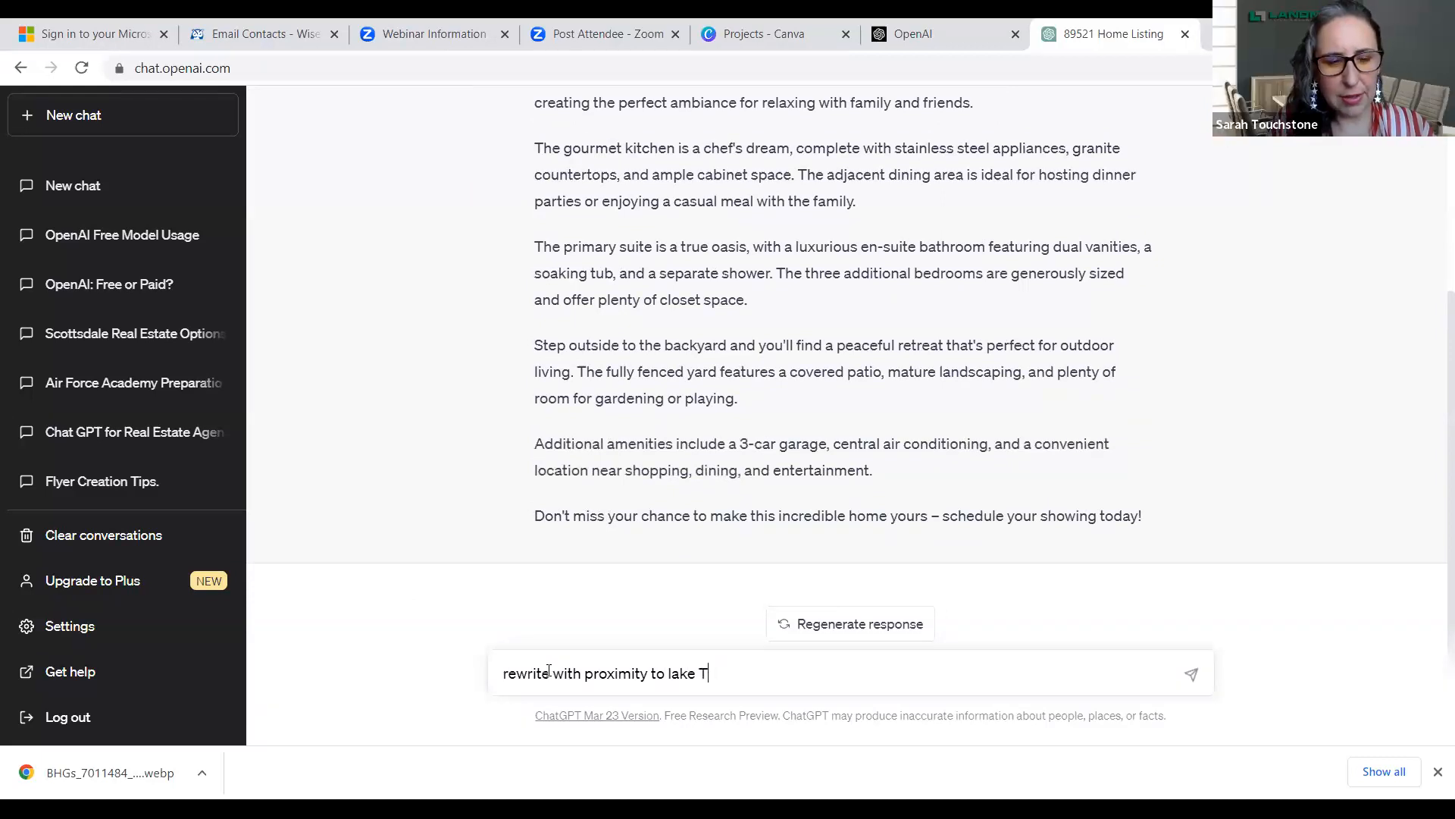
{"action": "type", "text": "aho"}
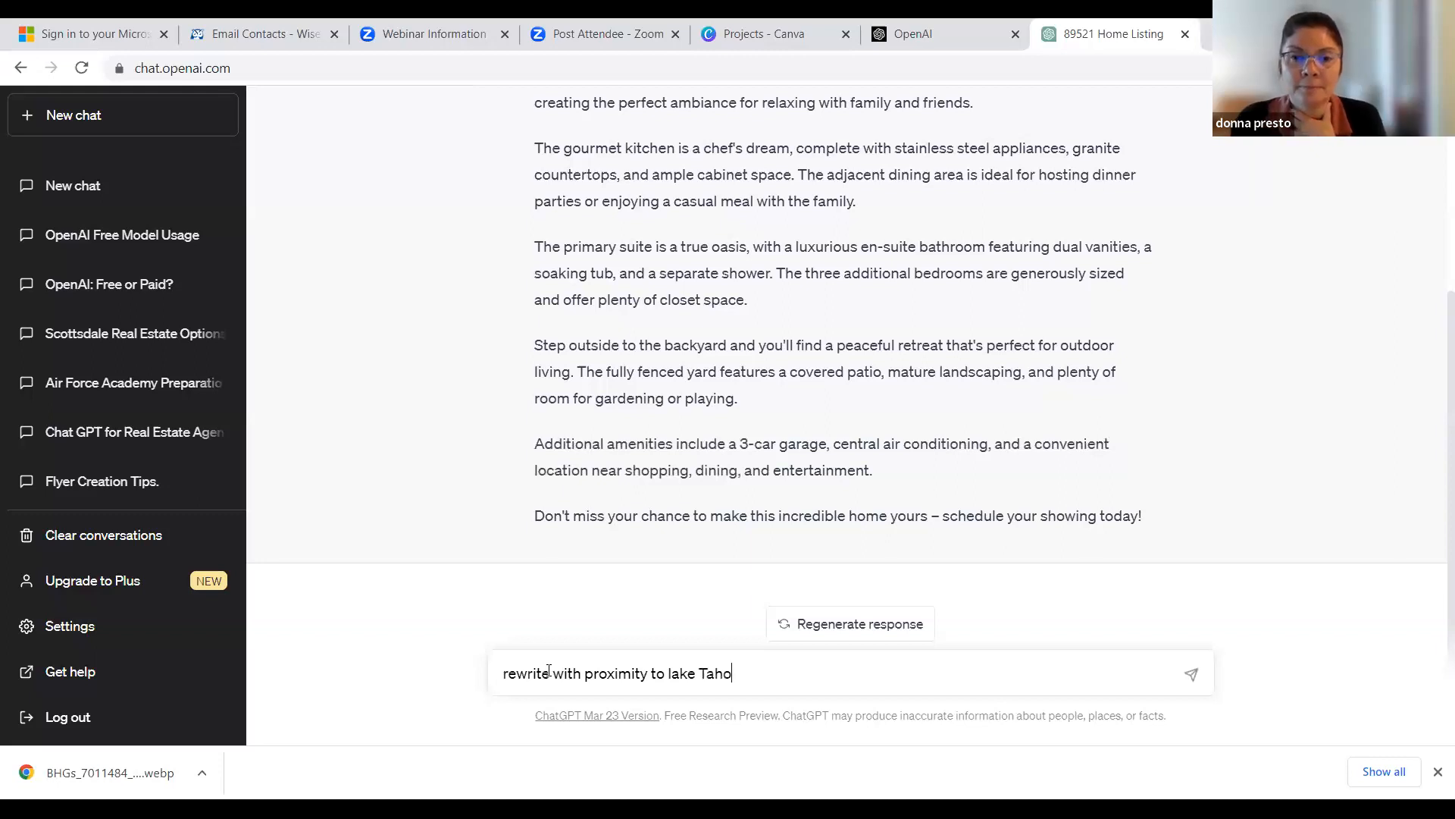
{"action": "type", "text": "e"}
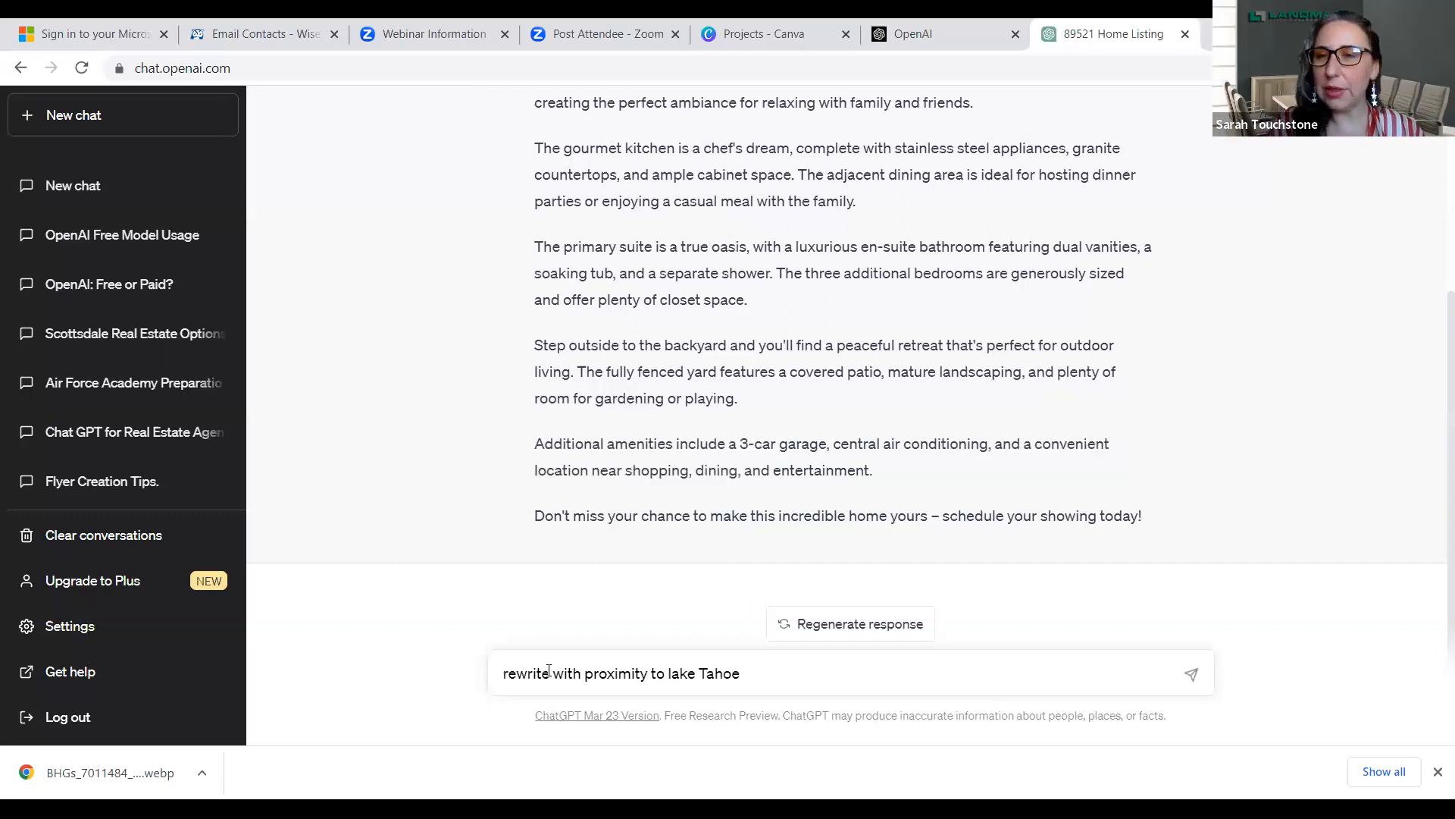
{"action": "key", "text": "Return"}
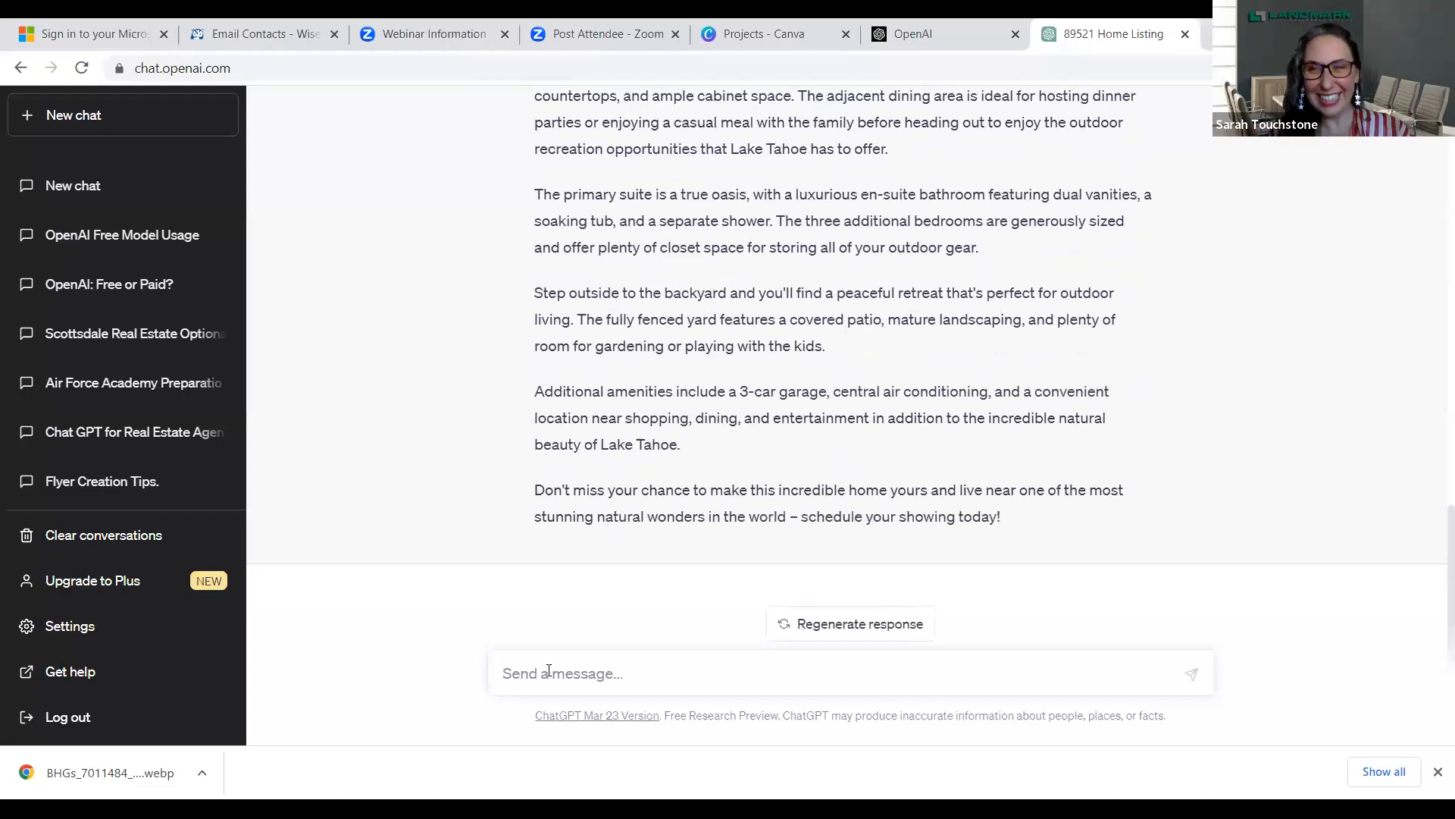
- Regenerate the response for the Lake Tahoe version of the listing description
{"action": "left_click", "coordinate": [549, 672]}
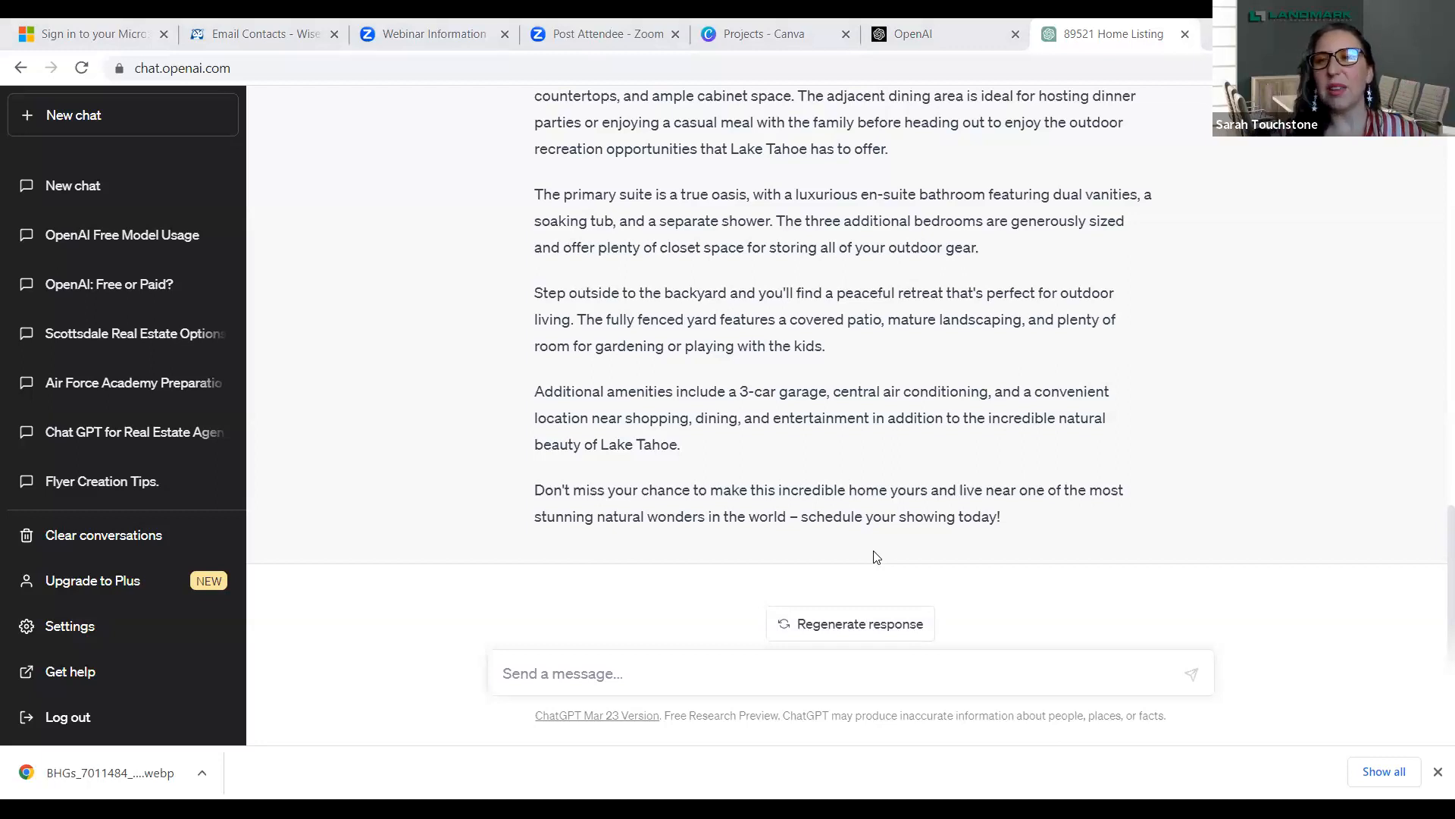
{"action": "left_click", "coordinate": [830, 634]}
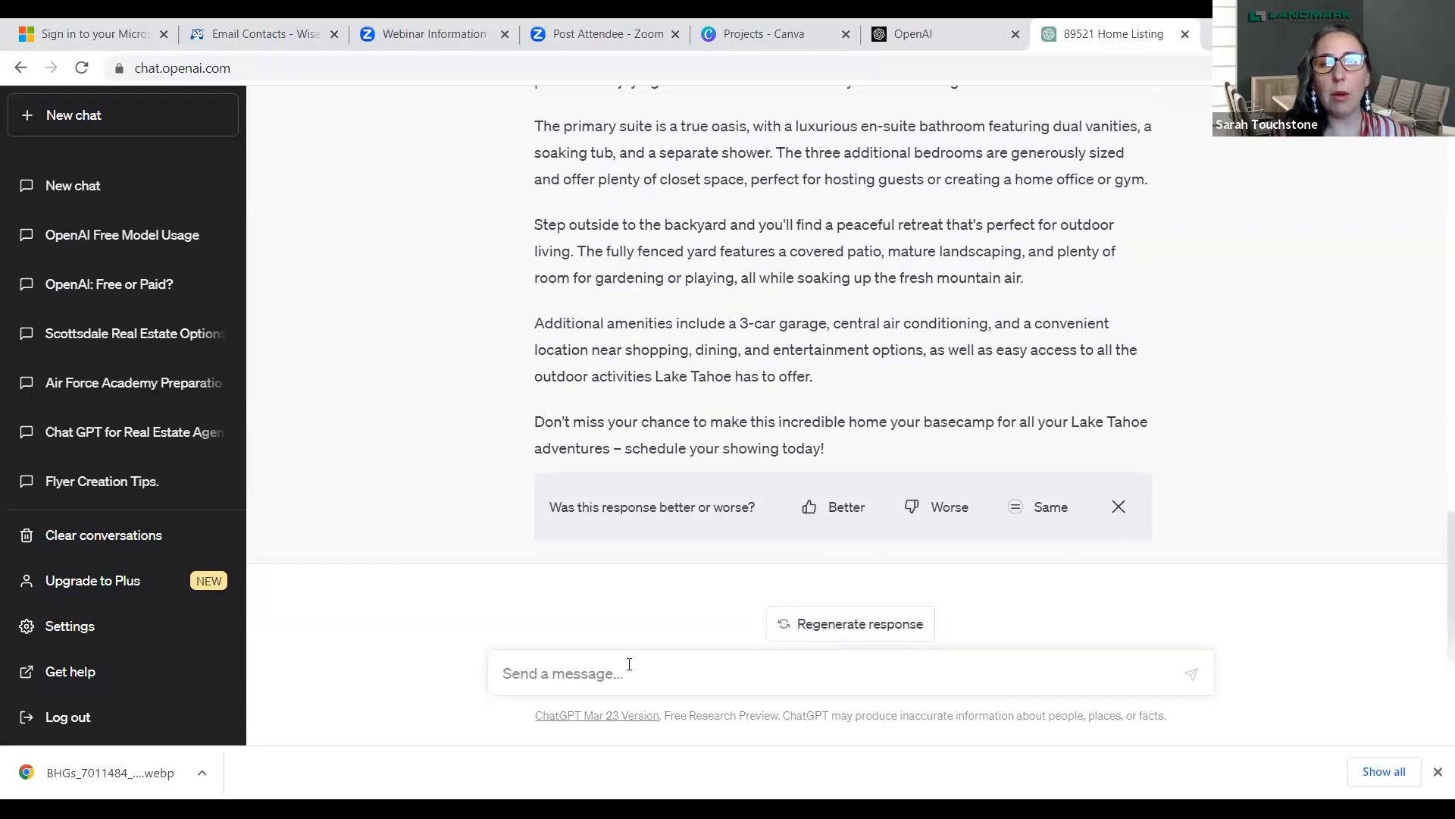
- Request a more concise listing description with the follow-up prompt "rewrite shorter"
{"action": "type", "text": "re"}
{"action": "type", "text": "wor"}
{"action": "key", "text": "BackSpace"}
{"action": "key", "text": "BackSpace"}
{"action": "type", "text": "rtie"}
{"action": "key", "text": "BackSpace"}
{"action": "key", "text": "BackSpace"}
{"action": "key", "text": "BackSpace"}
{"action": "key", "text": "BackSpace"}
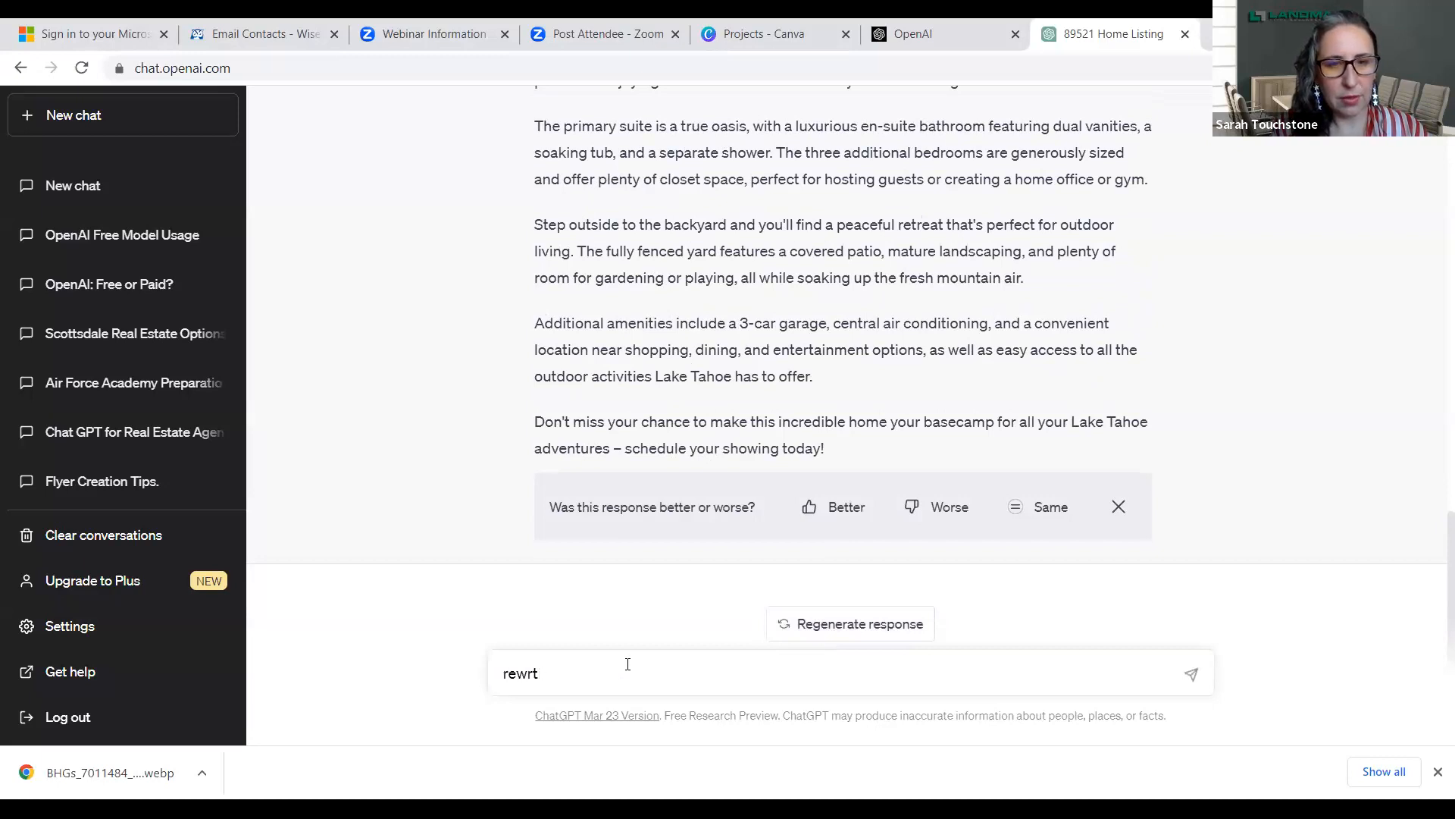
{"action": "type", "text": "ite"}
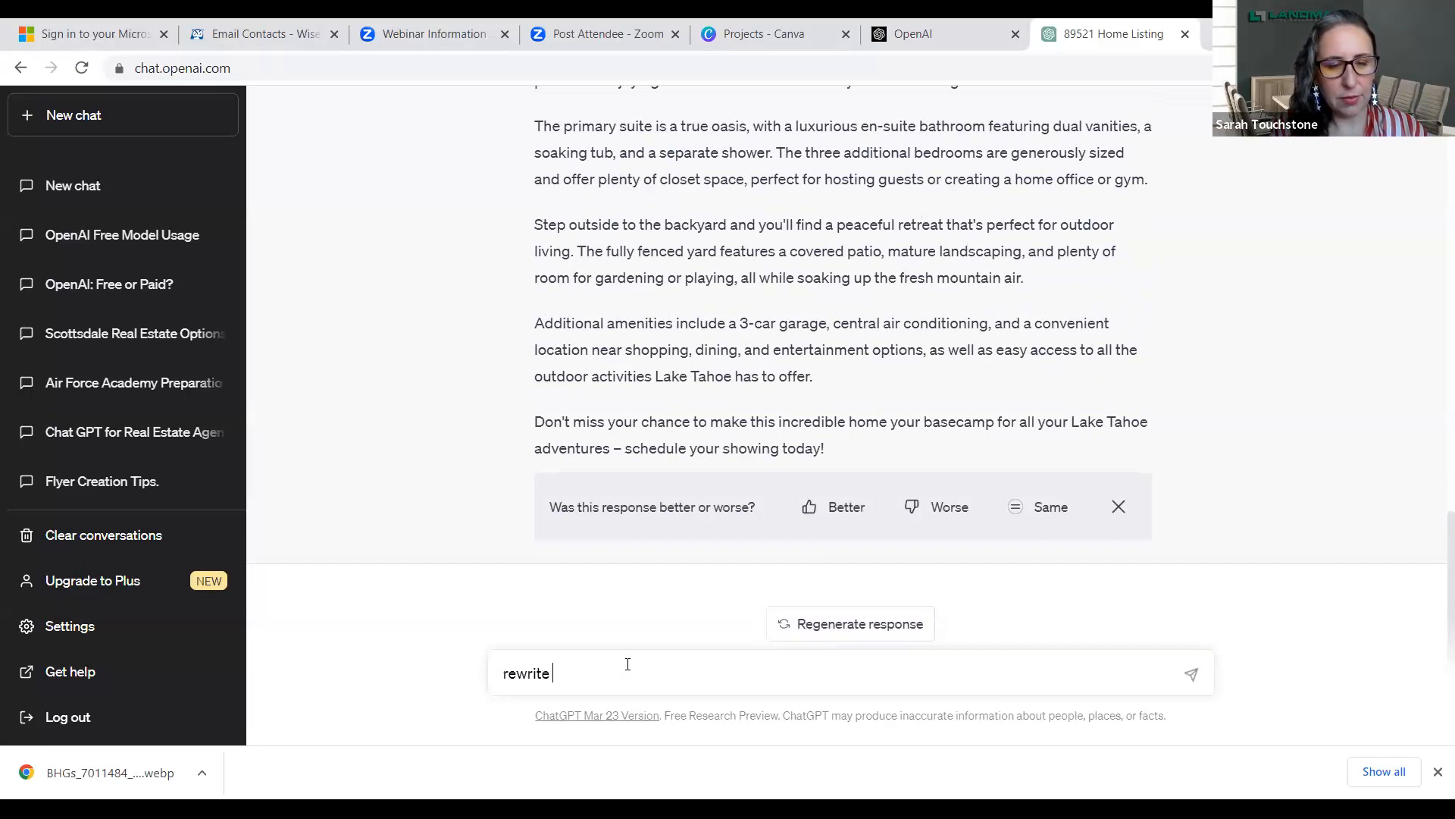
{"action": "type", "text": " shorter"}
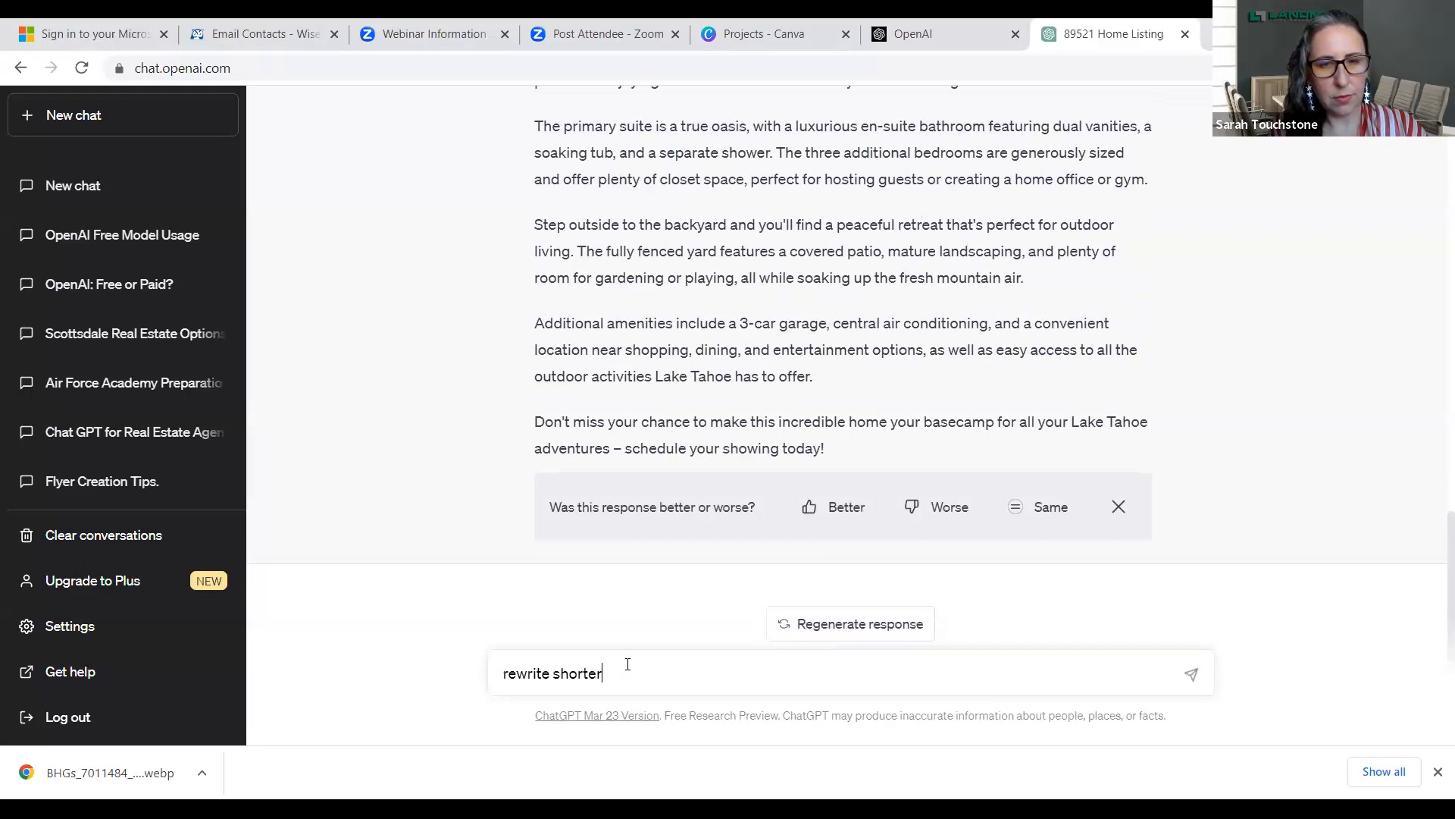
{"action": "key", "text": "Return"}
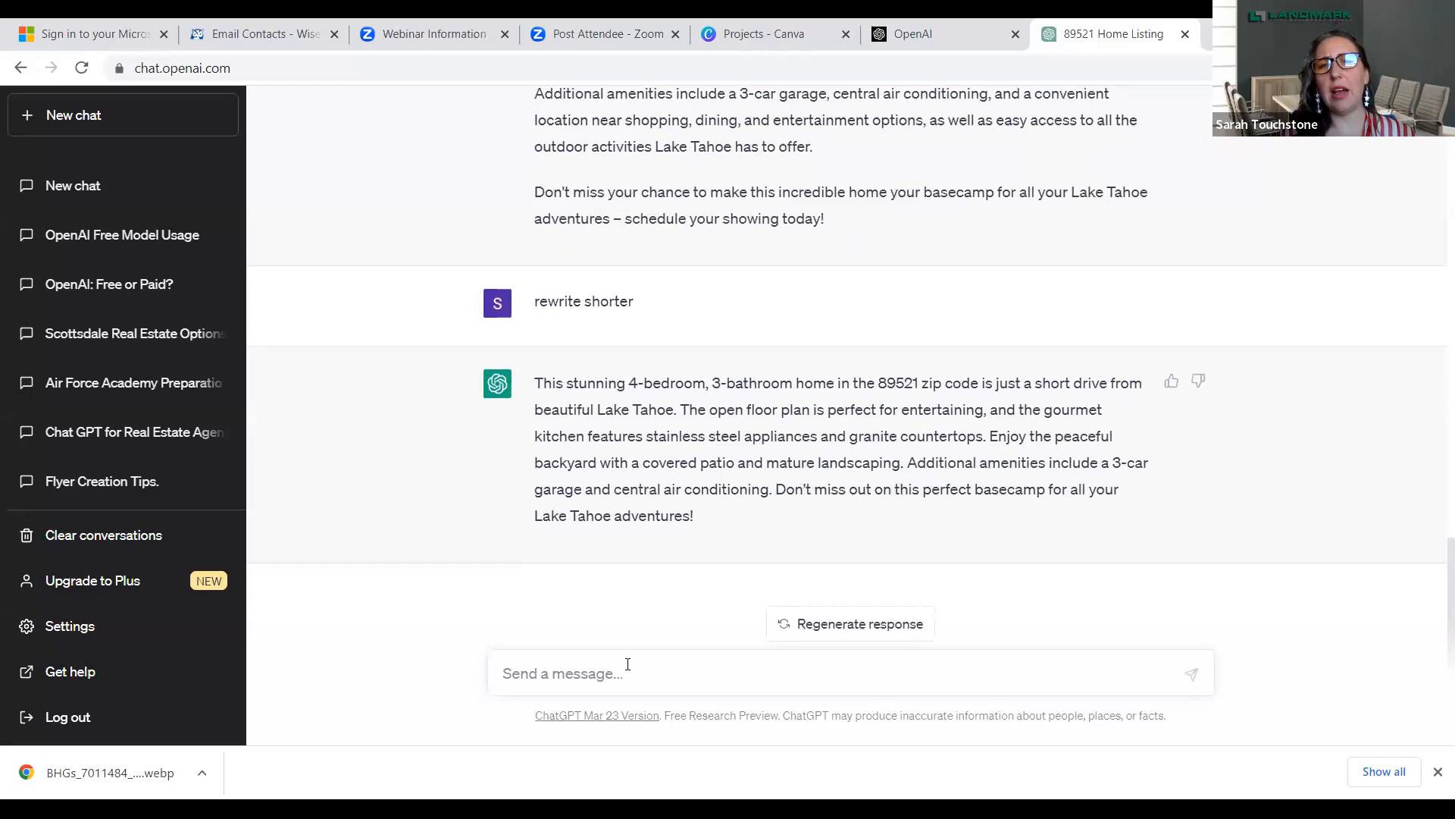
{"action": "left_click", "coordinate": [627, 664]}
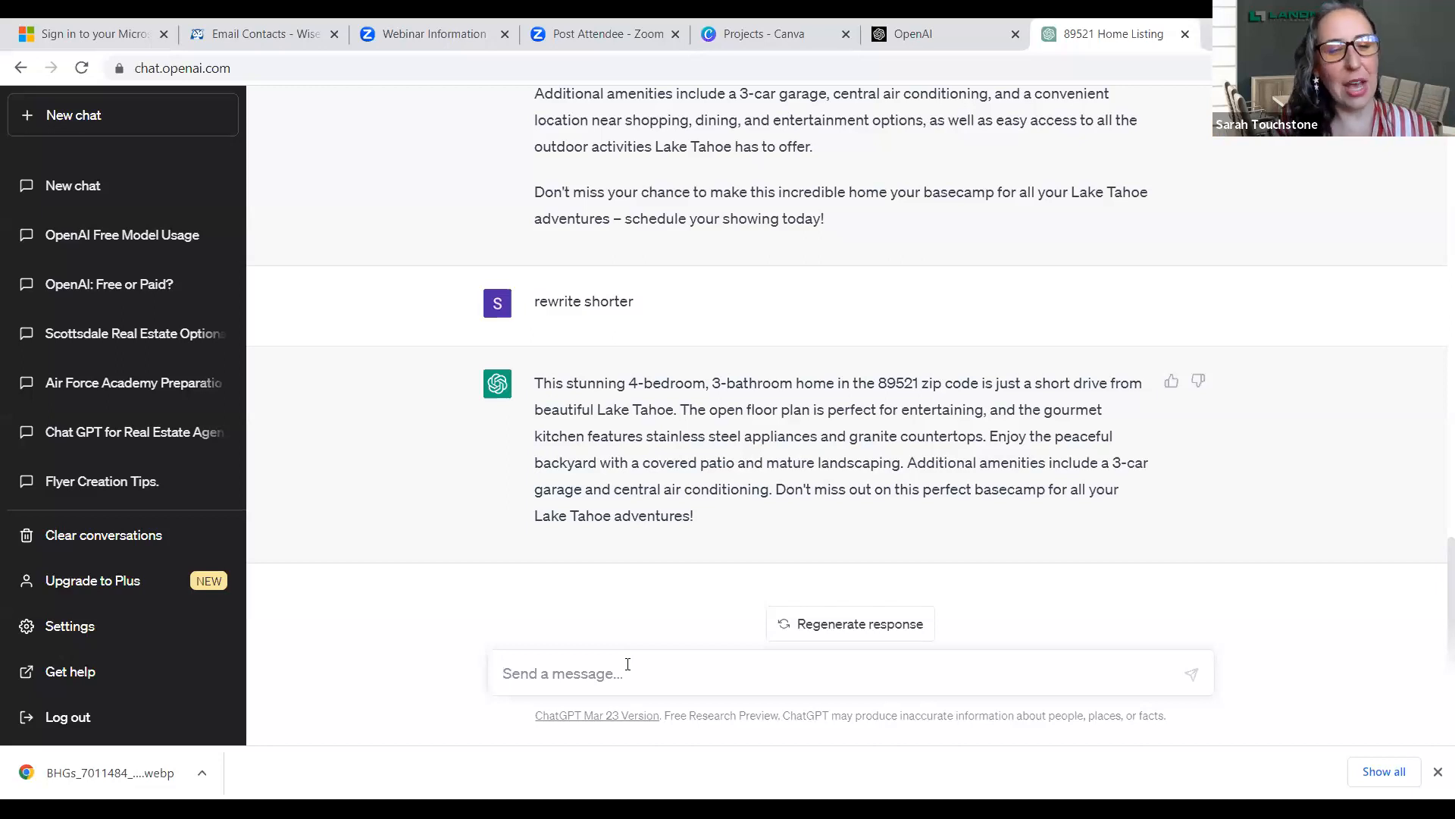
- Submit the prompt "Write a video script for the upcoming Rib Cook off in Sparks Nevada for a realtor"
{"action": "type", "text": "Write a "}
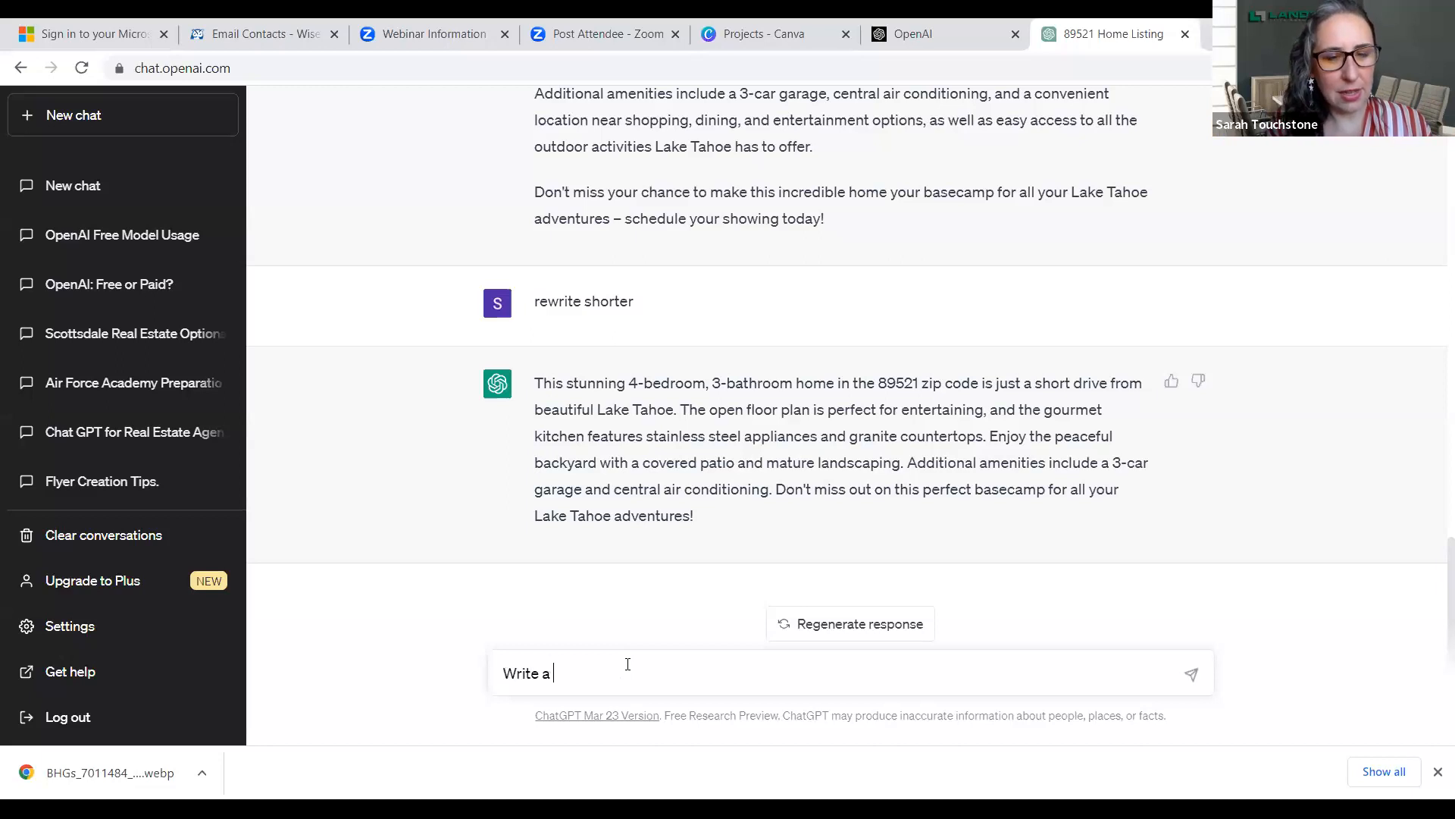
{"action": "type", "text": "video sc"}
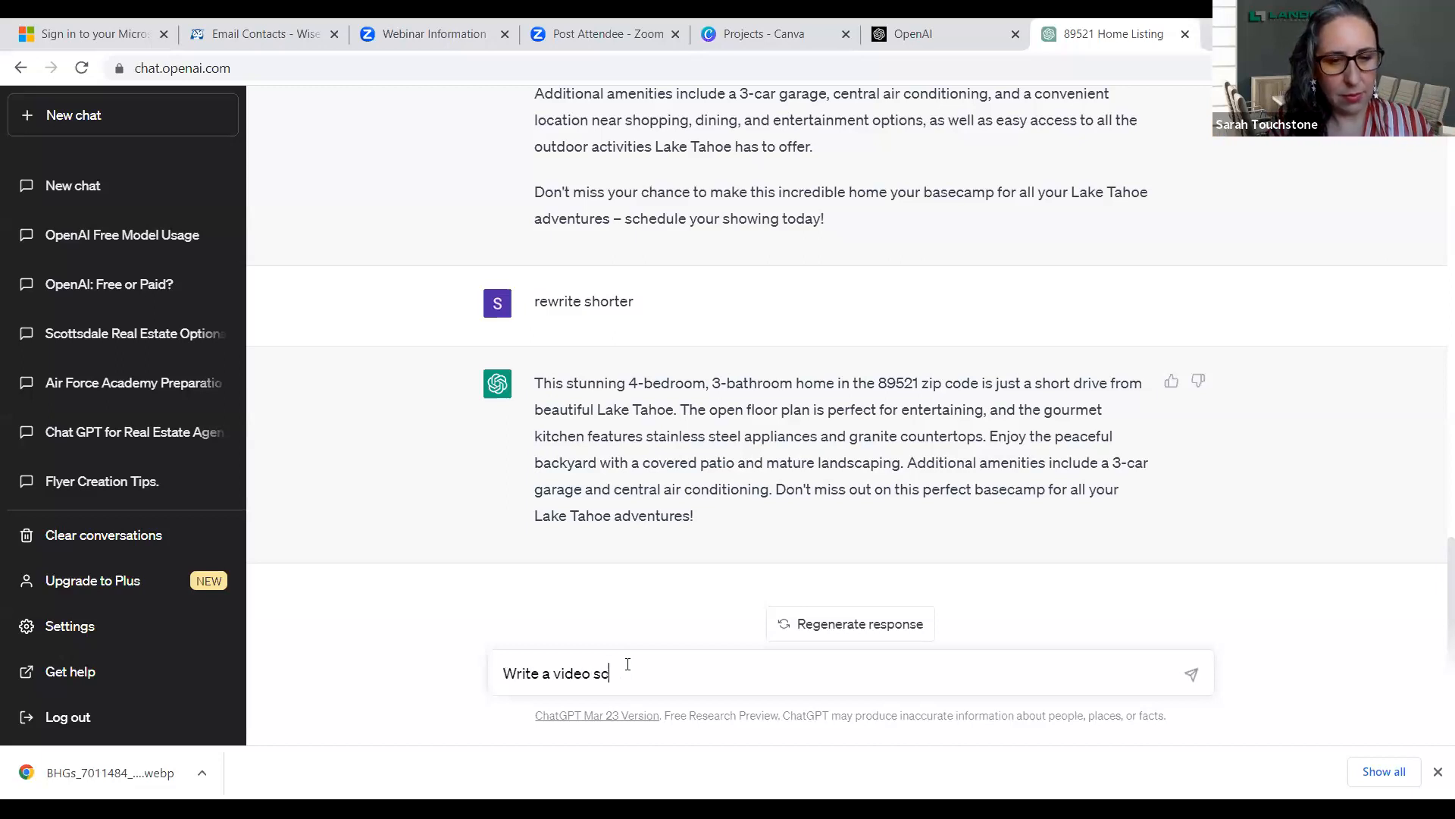
{"action": "type", "text": "ript for t"}
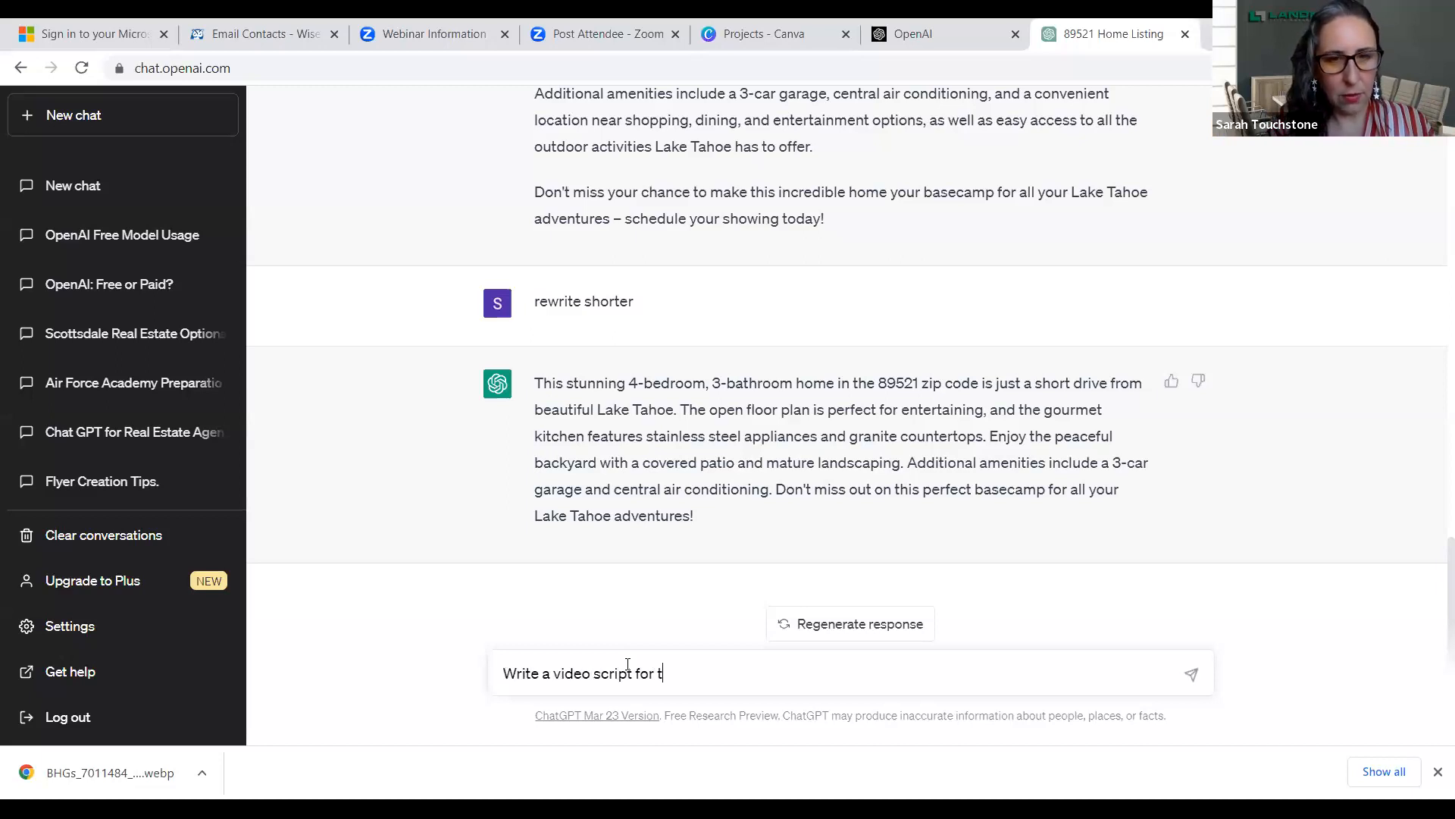
{"action": "type", "text": "he upcoming"}
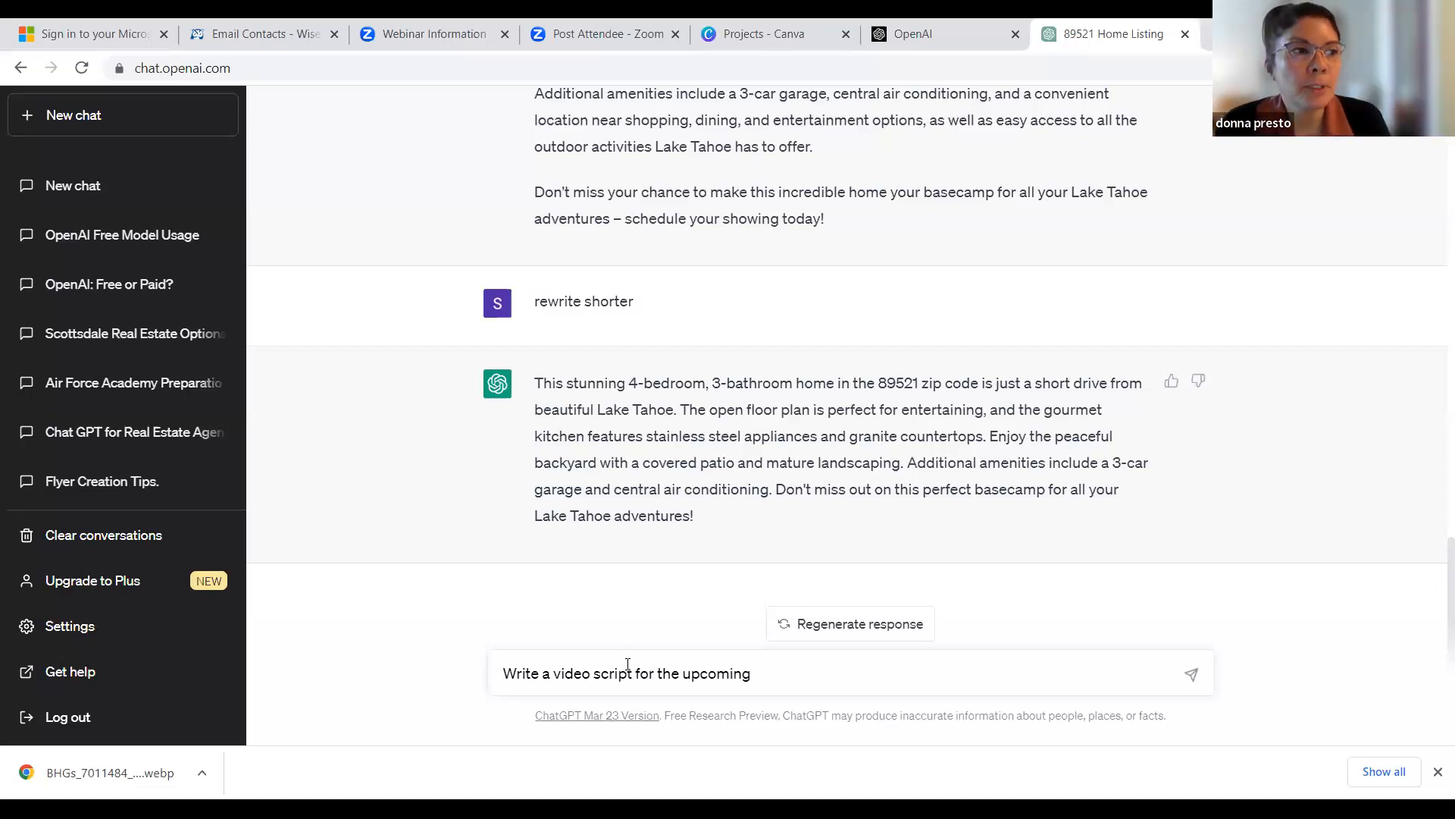
{"action": "type", "text": "Rib "}
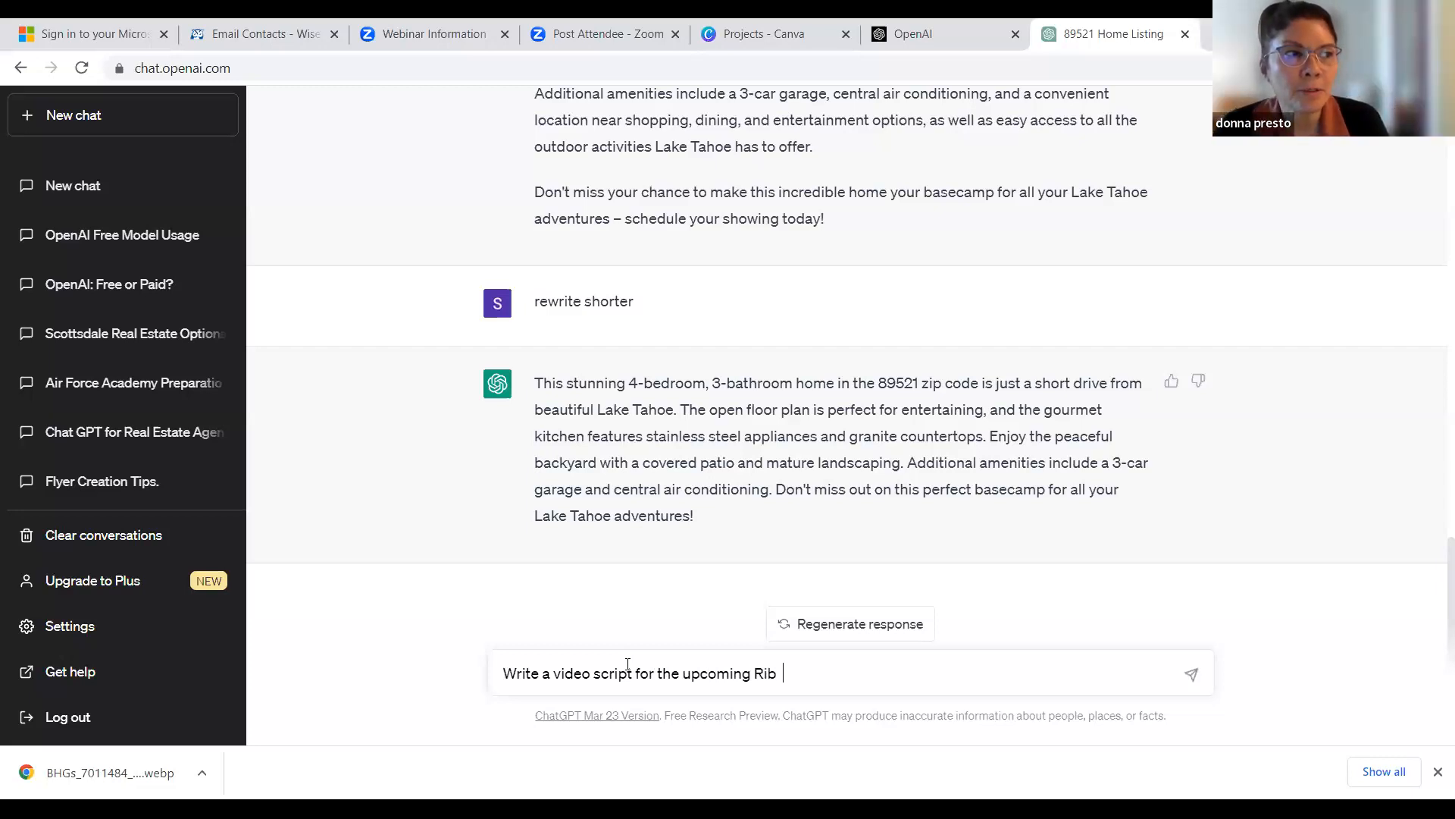
{"action": "type", "text": "Cook"}
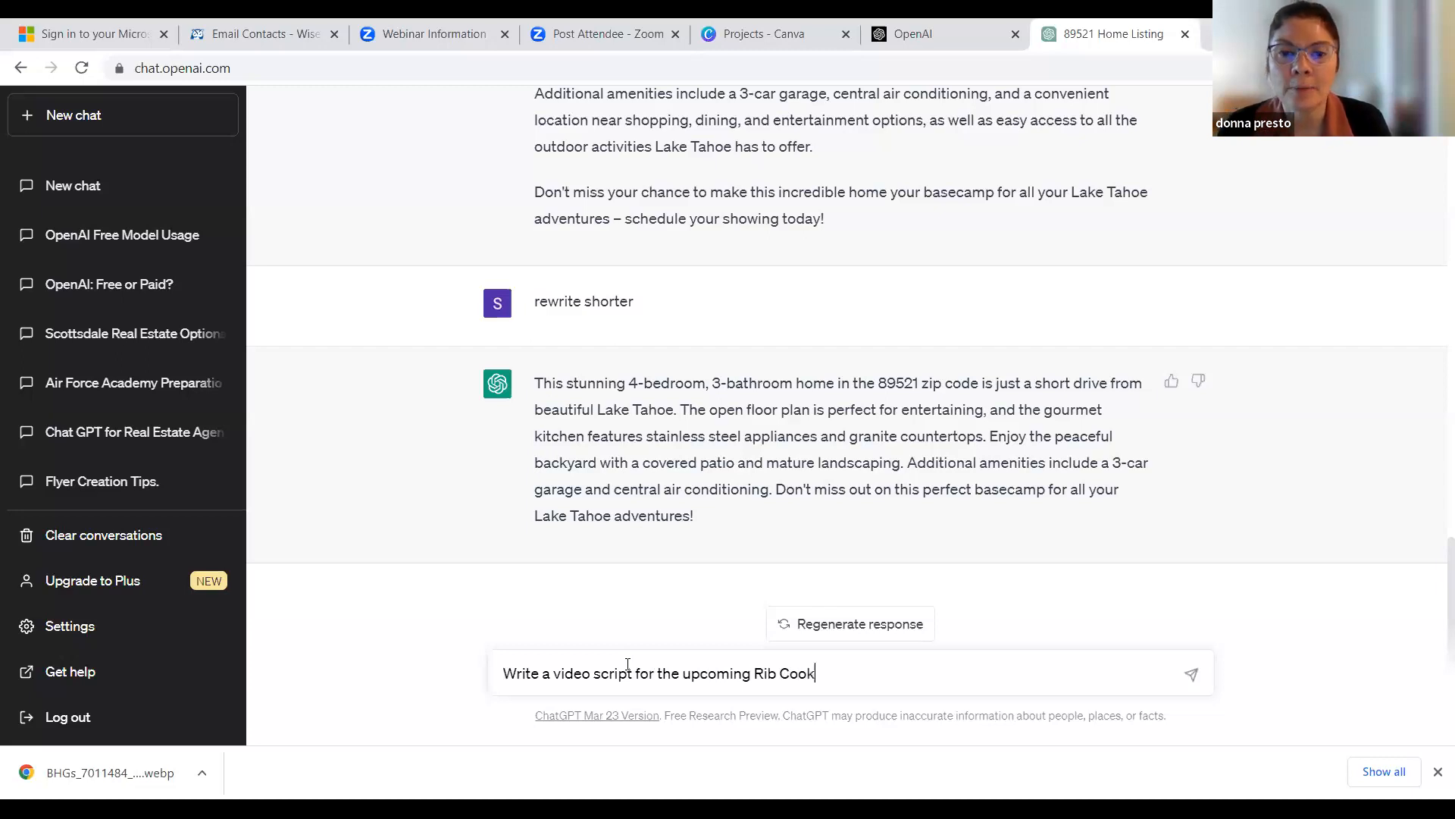
{"action": "type", "text": " o"}
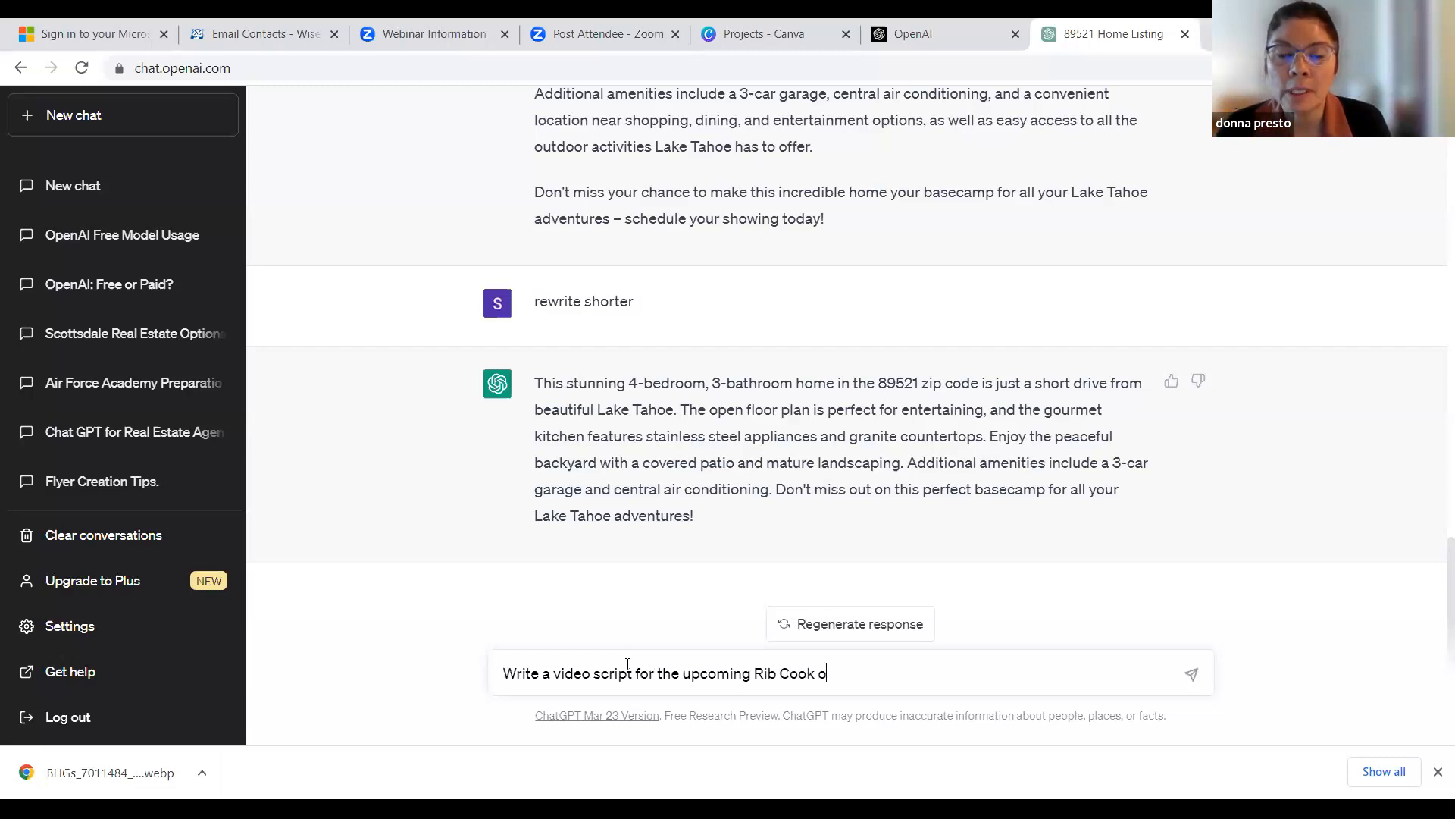
{"action": "type", "text": "ff in "}
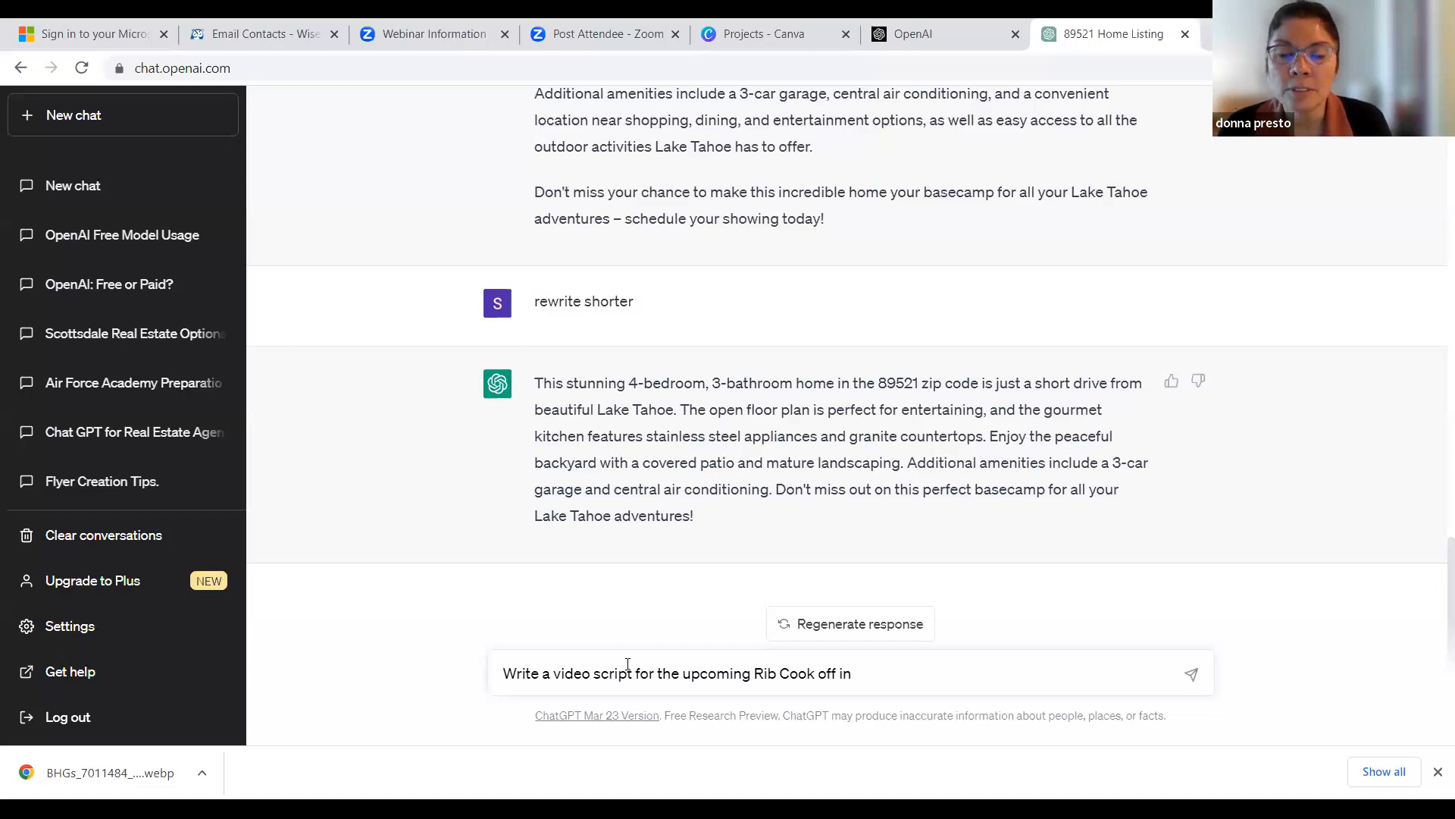
{"action": "type", "text": "Sparks "}
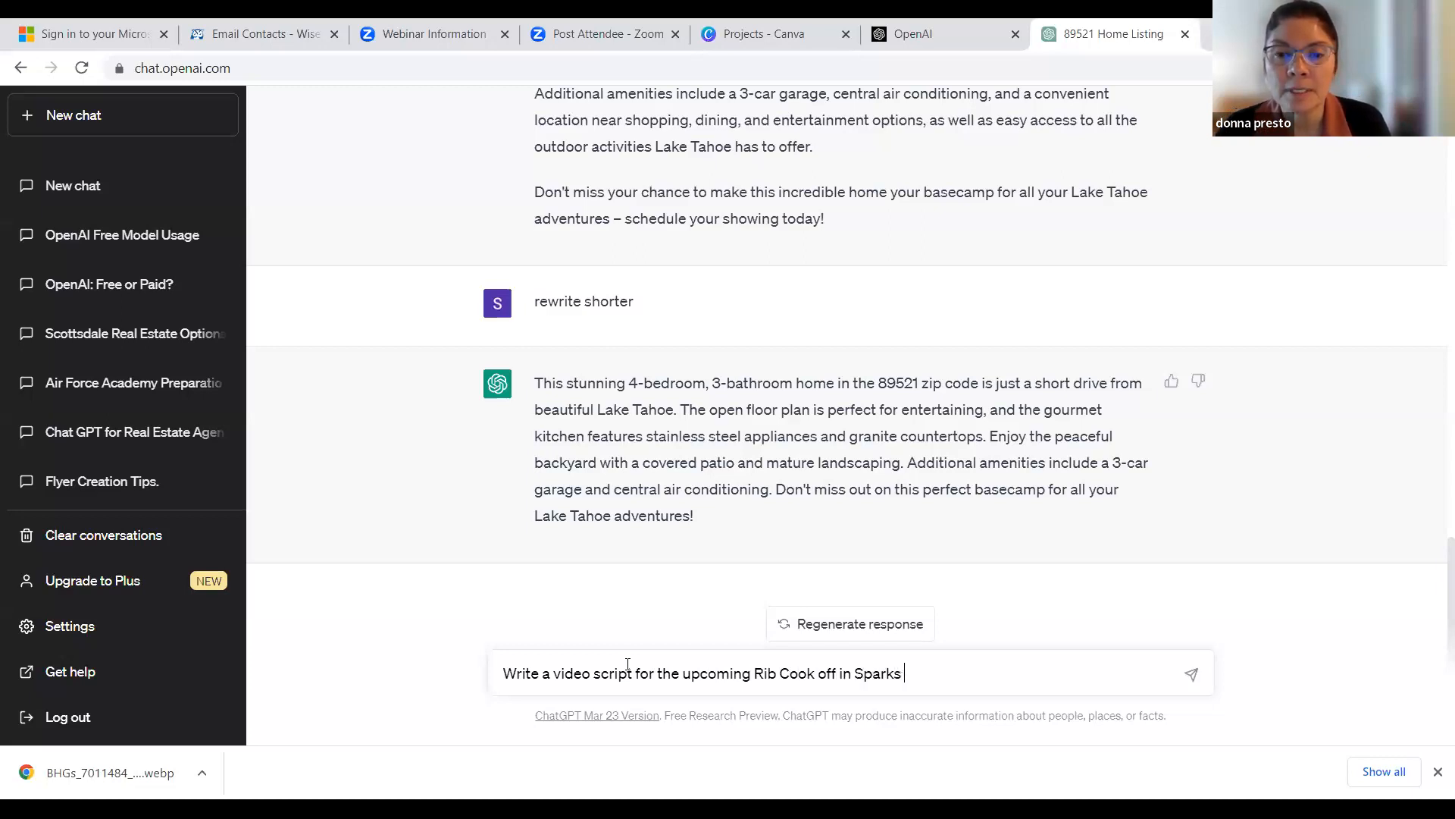
{"action": "type", "text": "Nevada"}
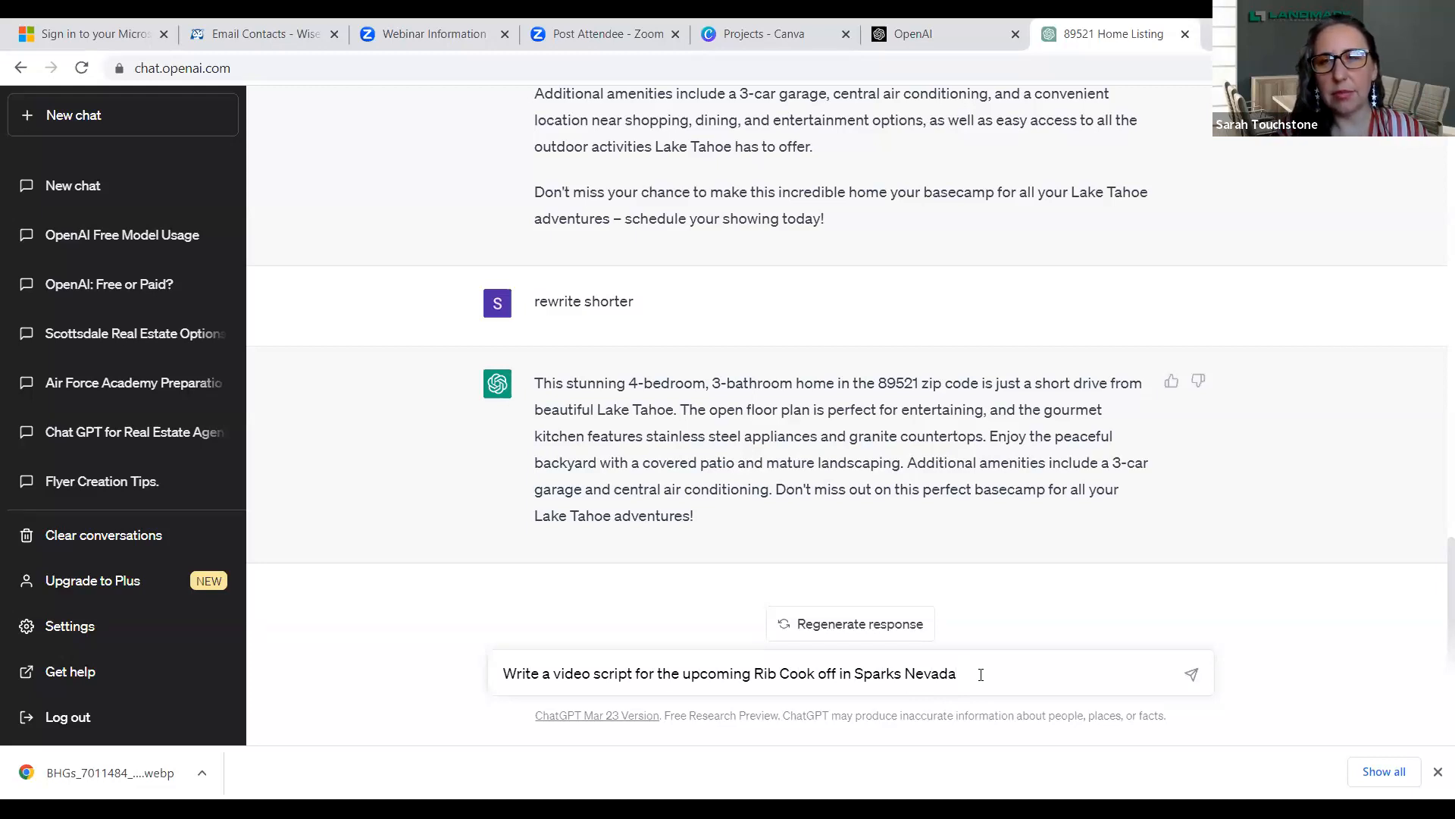
{"action": "type", "text": "for a realtor"}
{"action": "key", "text": "Return"}
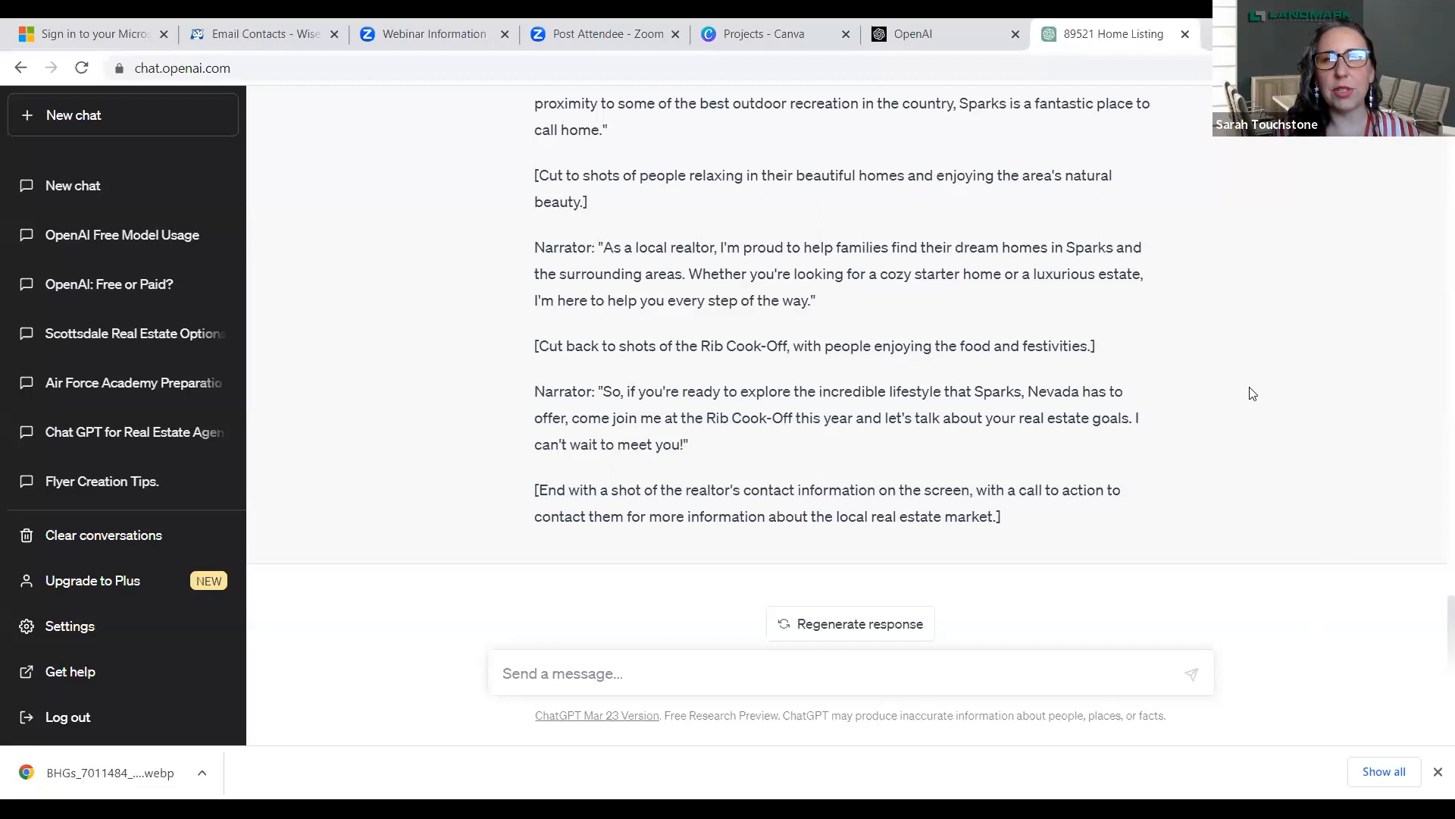
- Read through the generated Rib Cook-Off video script from its opening shot to the closing call to action
{"action": "scroll", "coordinate": [1089, 368], "scroll_direction": "up", "scroll_amount": 3}
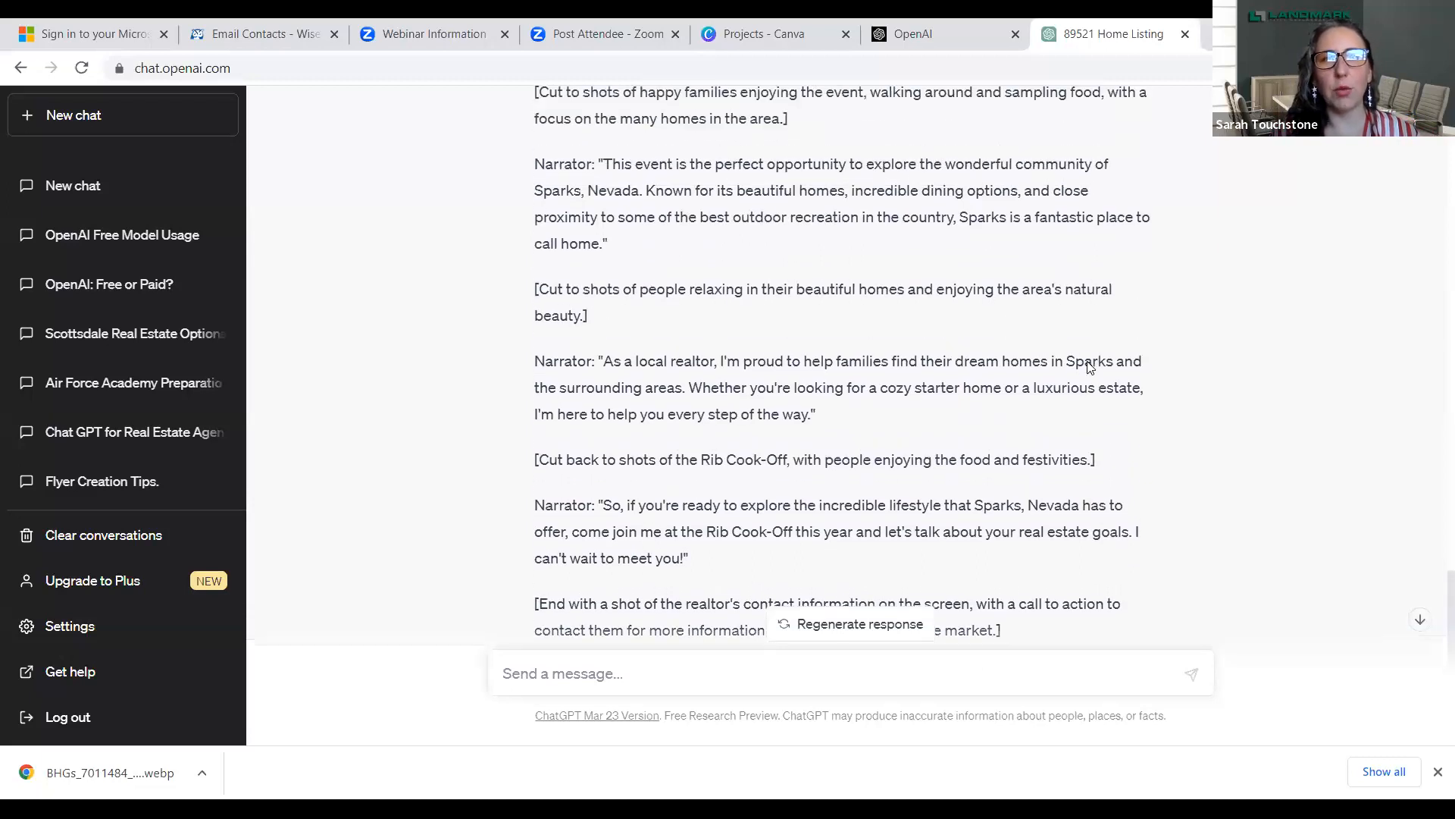
{"action": "scroll", "coordinate": [1088, 362], "scroll_direction": "up", "scroll_amount": 1}
{"action": "scroll", "coordinate": [1088, 362], "scroll_direction": "down", "scroll_amount": 1}
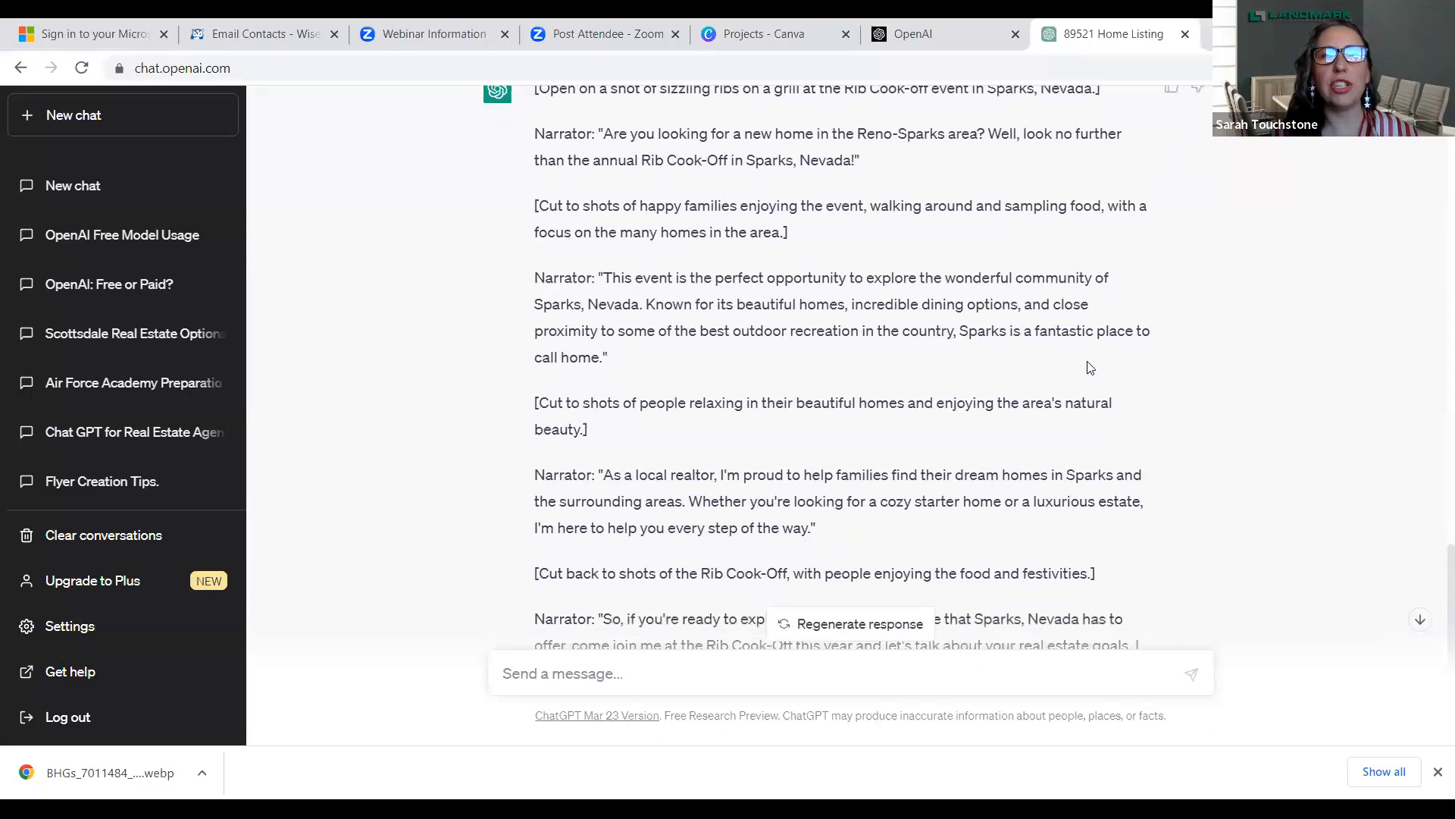
{"action": "scroll", "coordinate": [1089, 362], "scroll_direction": "up", "scroll_amount": 1}
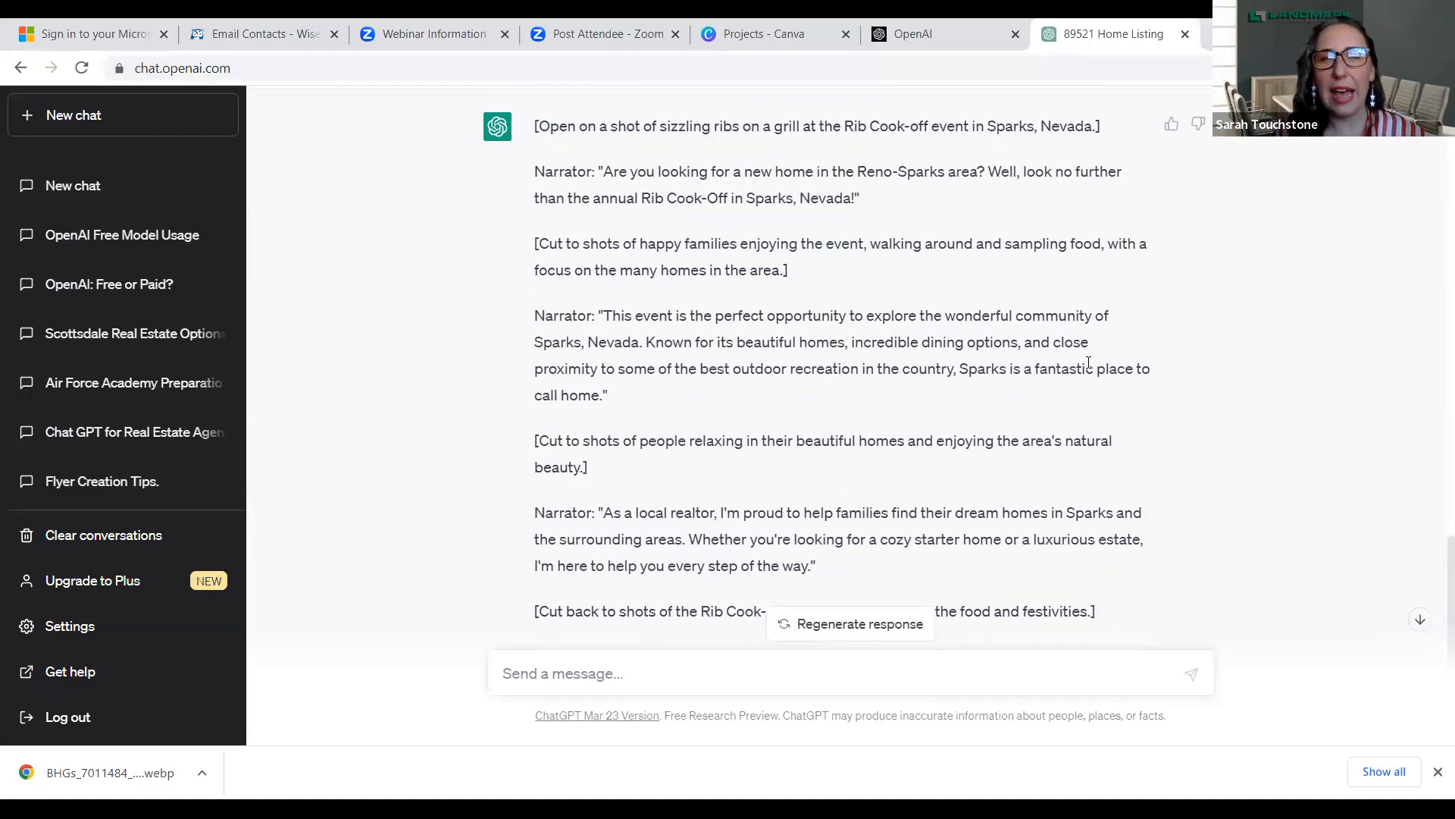
{"action": "scroll", "coordinate": [1088, 362], "scroll_direction": "down", "scroll_amount": 1}
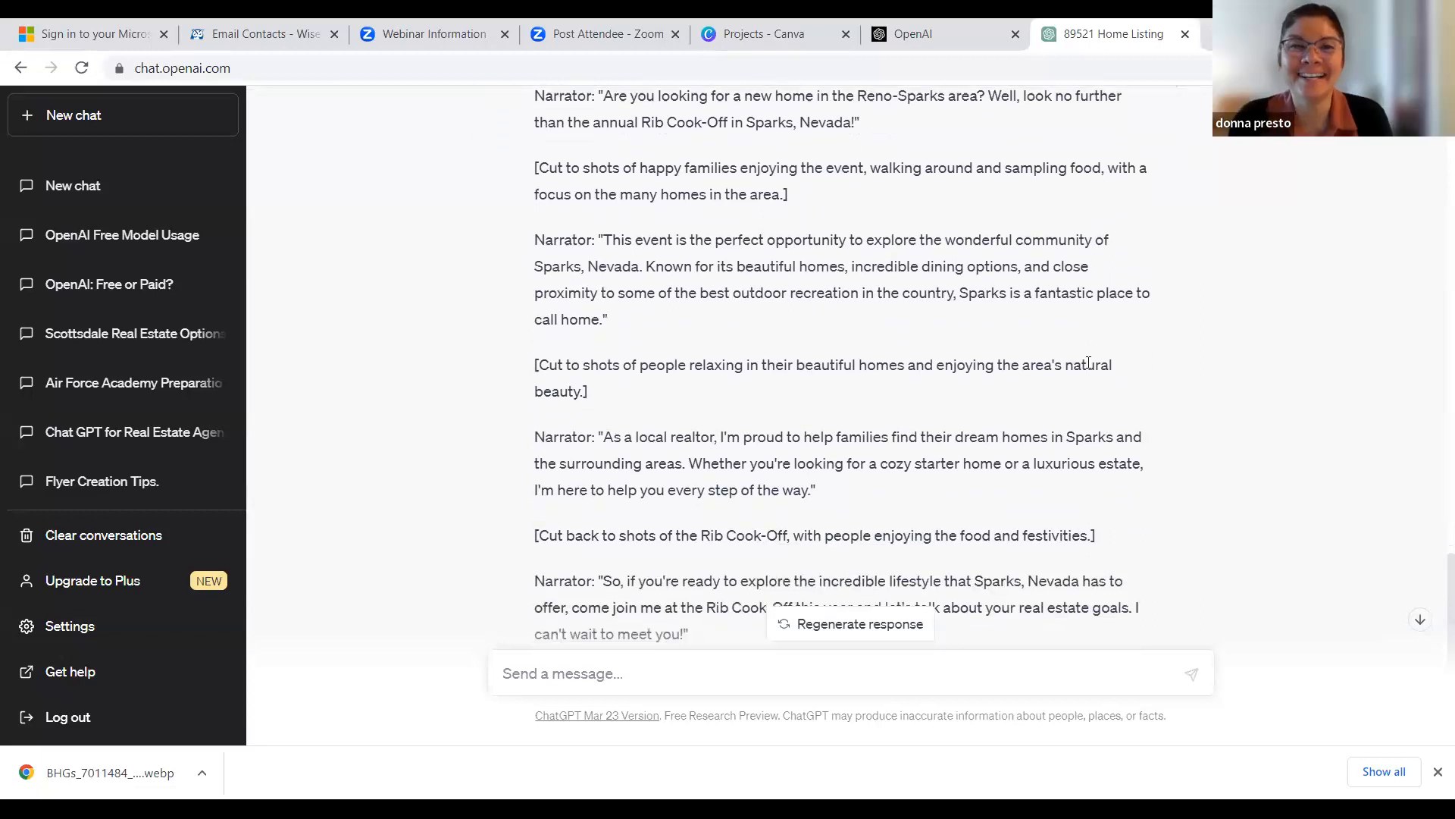
{"action": "scroll", "coordinate": [1088, 362], "scroll_direction": "down", "scroll_amount": 3}
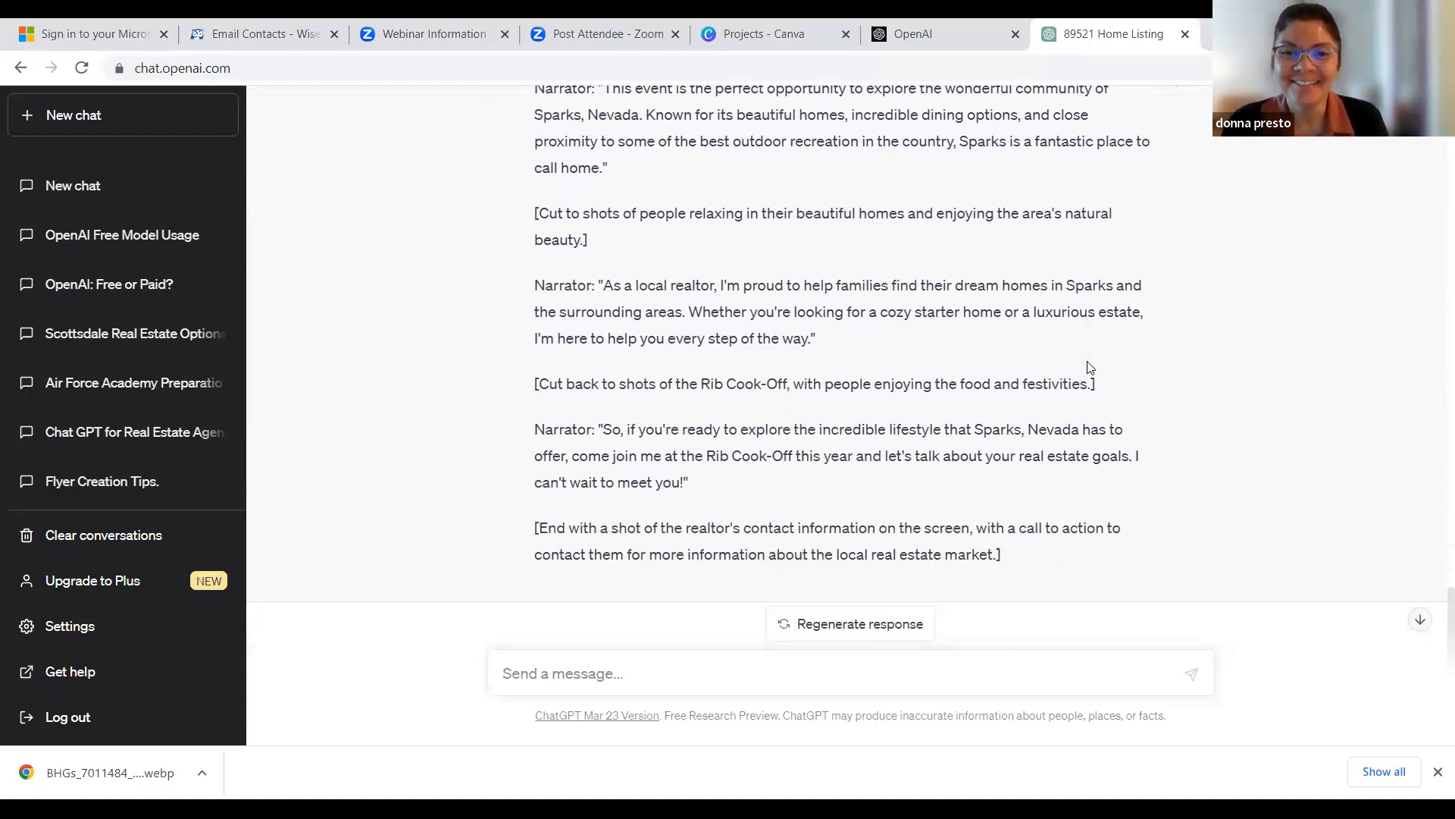
- Request a new script version with the prompt "rewrite from the prospective of a realtor marketing to people moving to the area"
{"action": "left_click", "coordinate": [571, 667]}
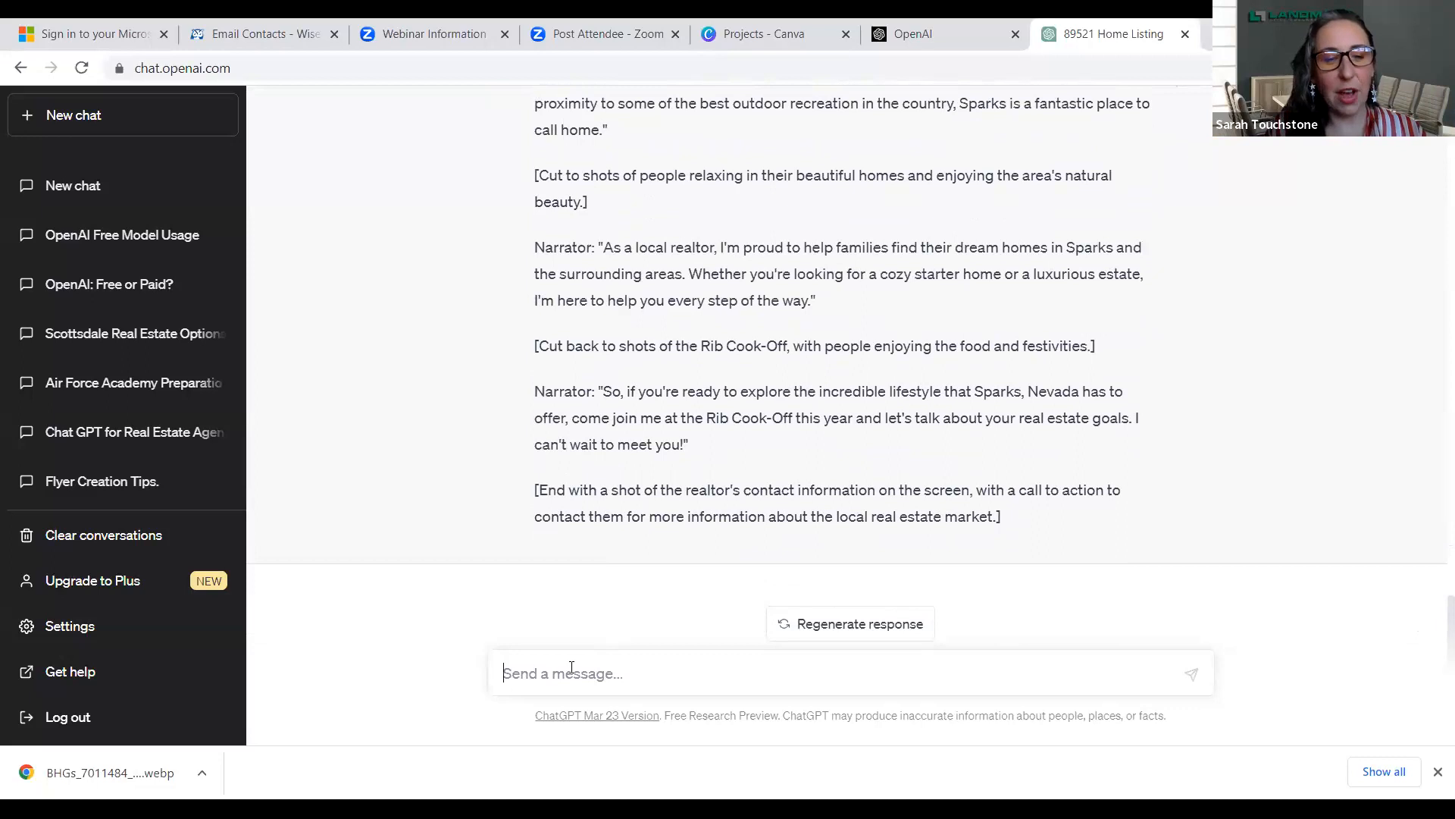
{"action": "type", "text": "re"}
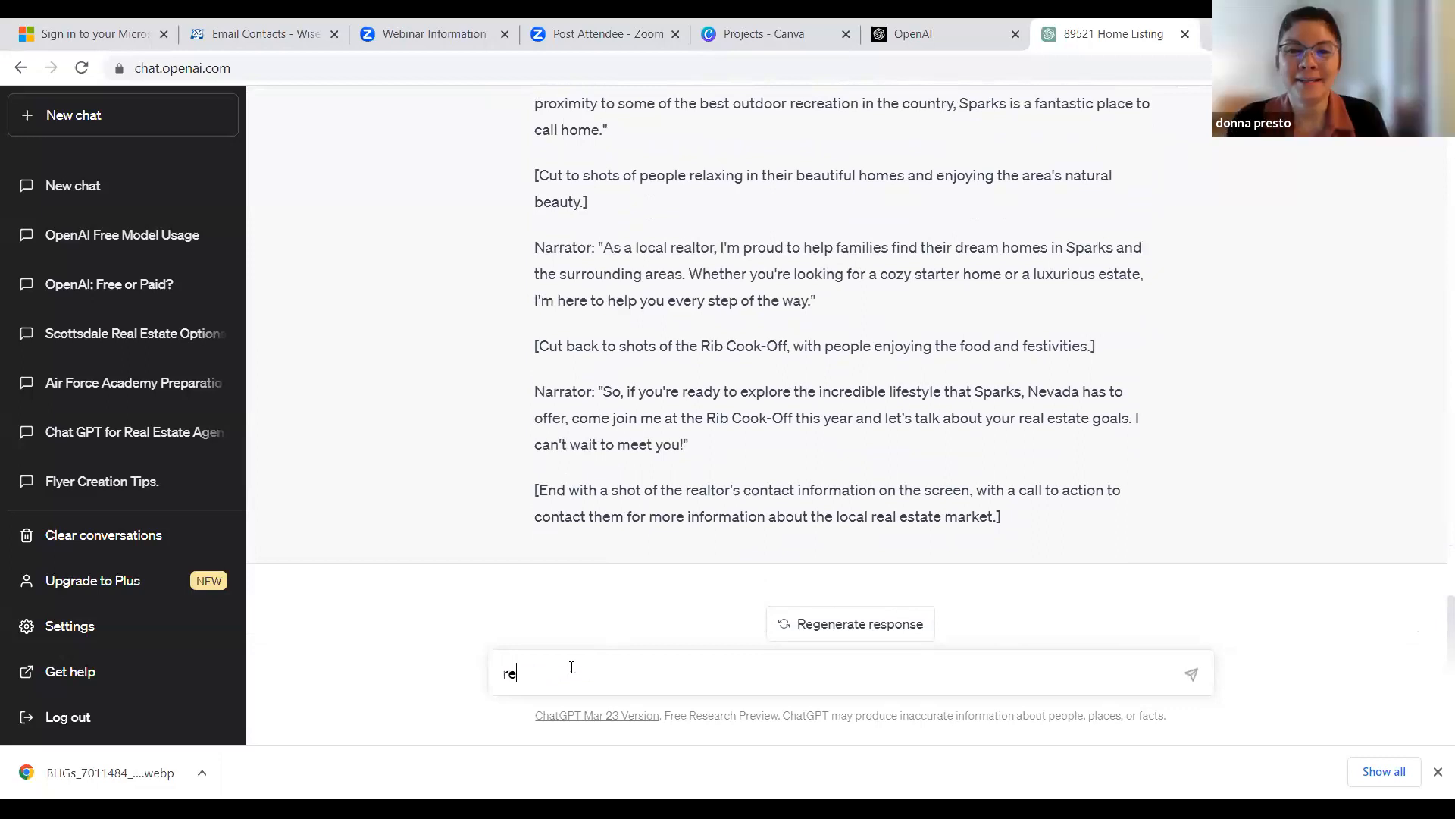
{"action": "type", "text": "write f"}
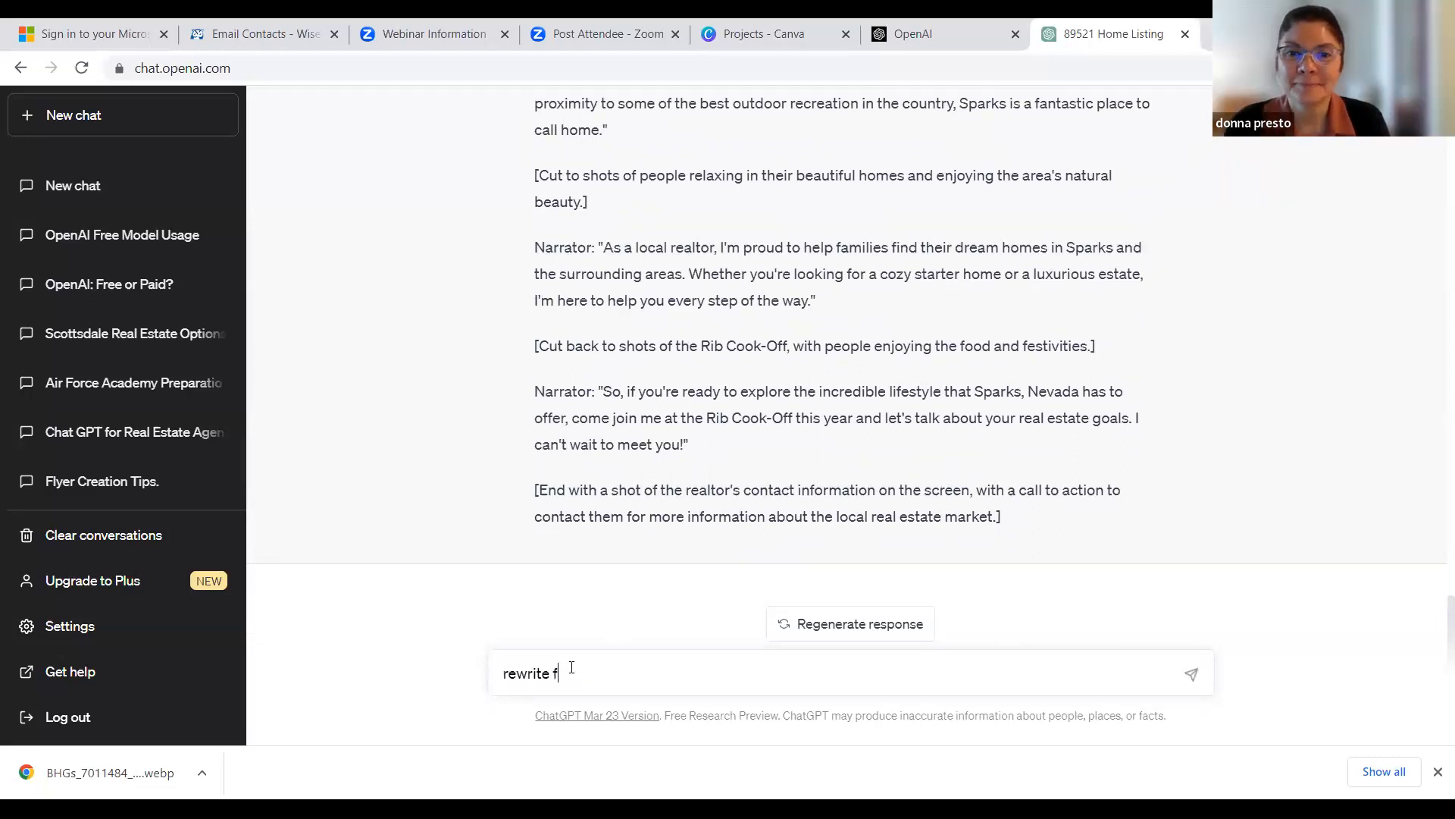
{"action": "type", "text": "rom the prospective of a realtor marketing to people moving to the area"}
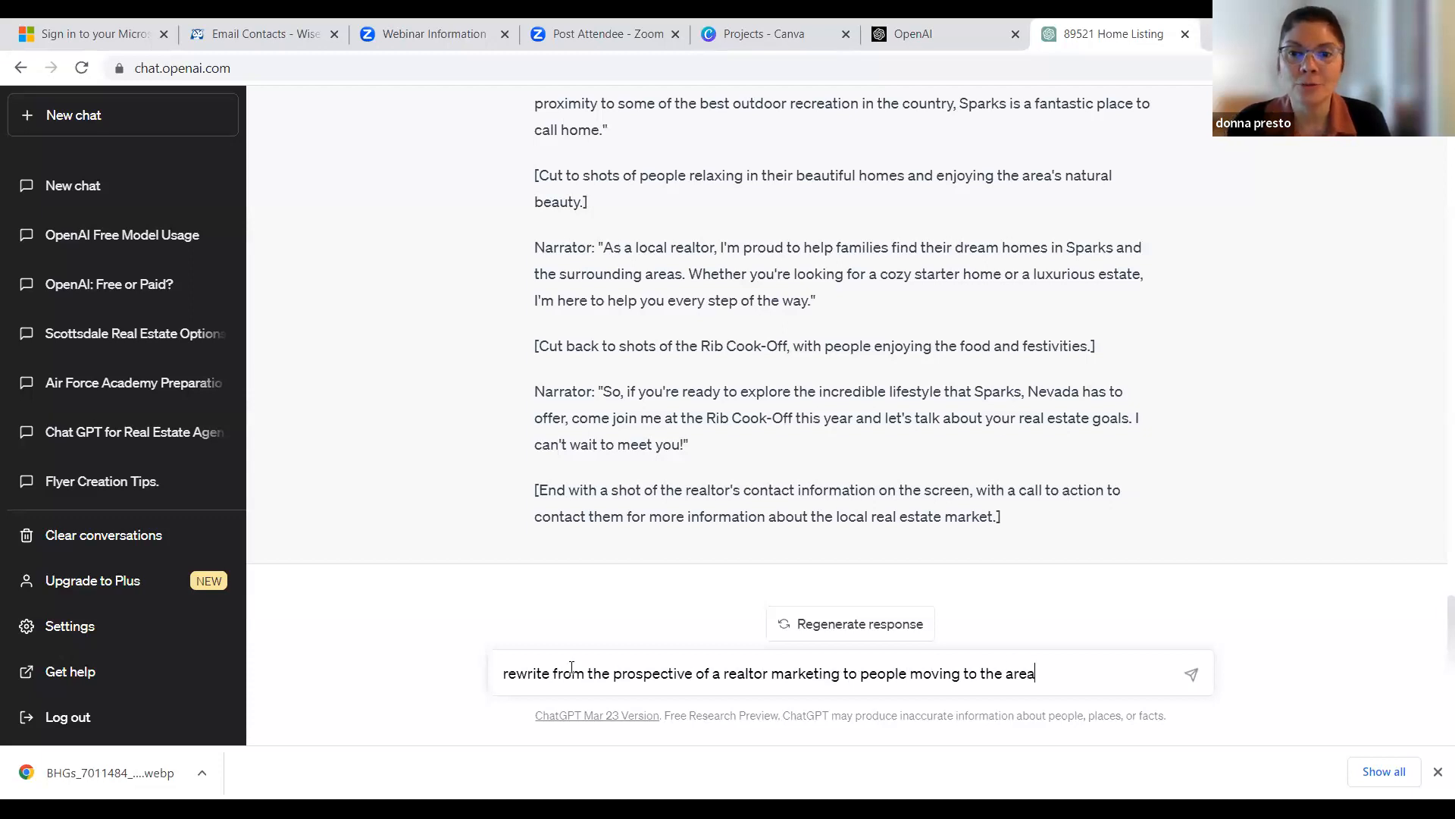
{"action": "key", "text": "Return"}
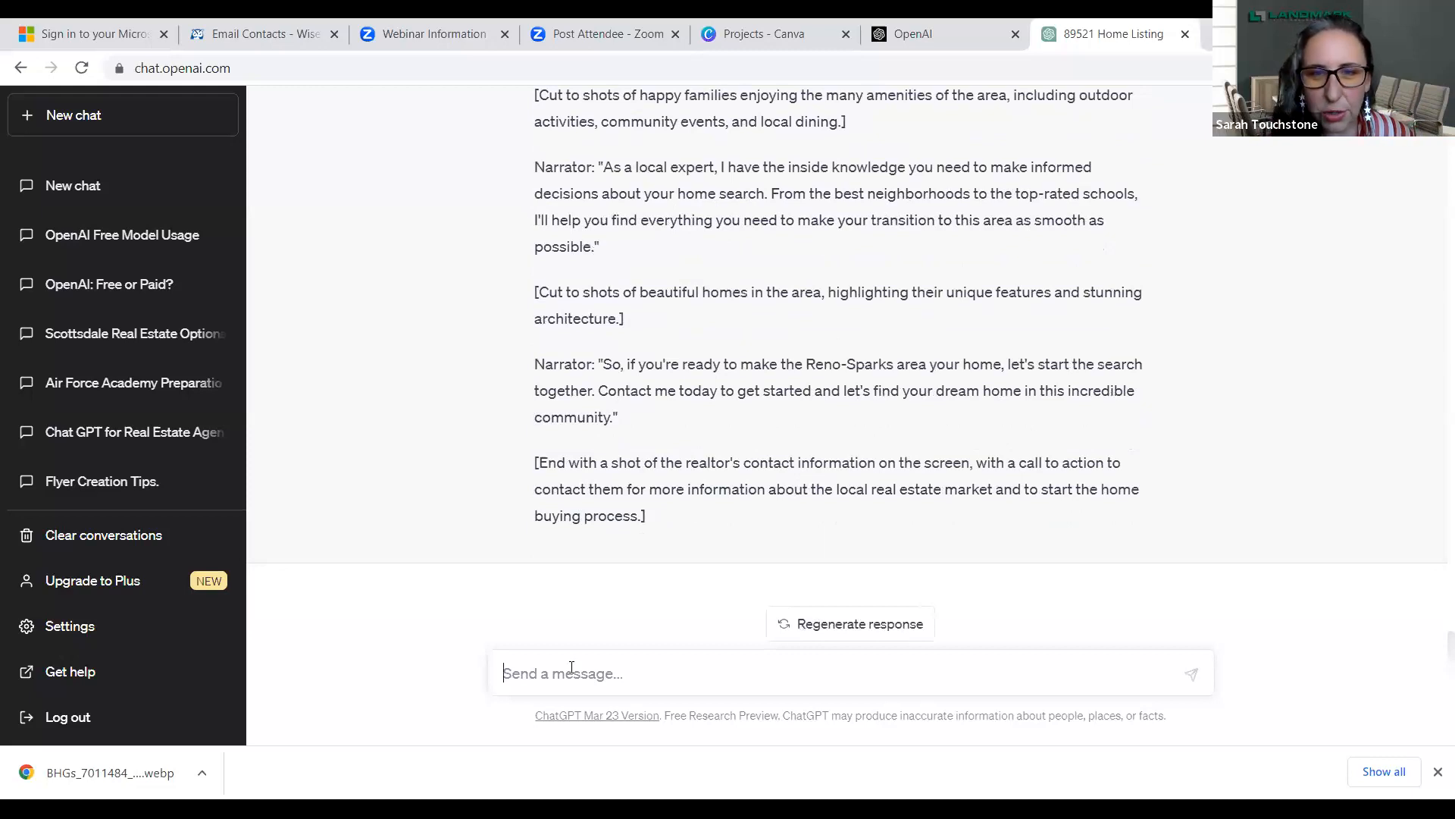
- Review the rewritten Reno-Sparks script aimed at people moving to the area, from its opening to its end
{"action": "double_click", "coordinate": [1433, 600]}
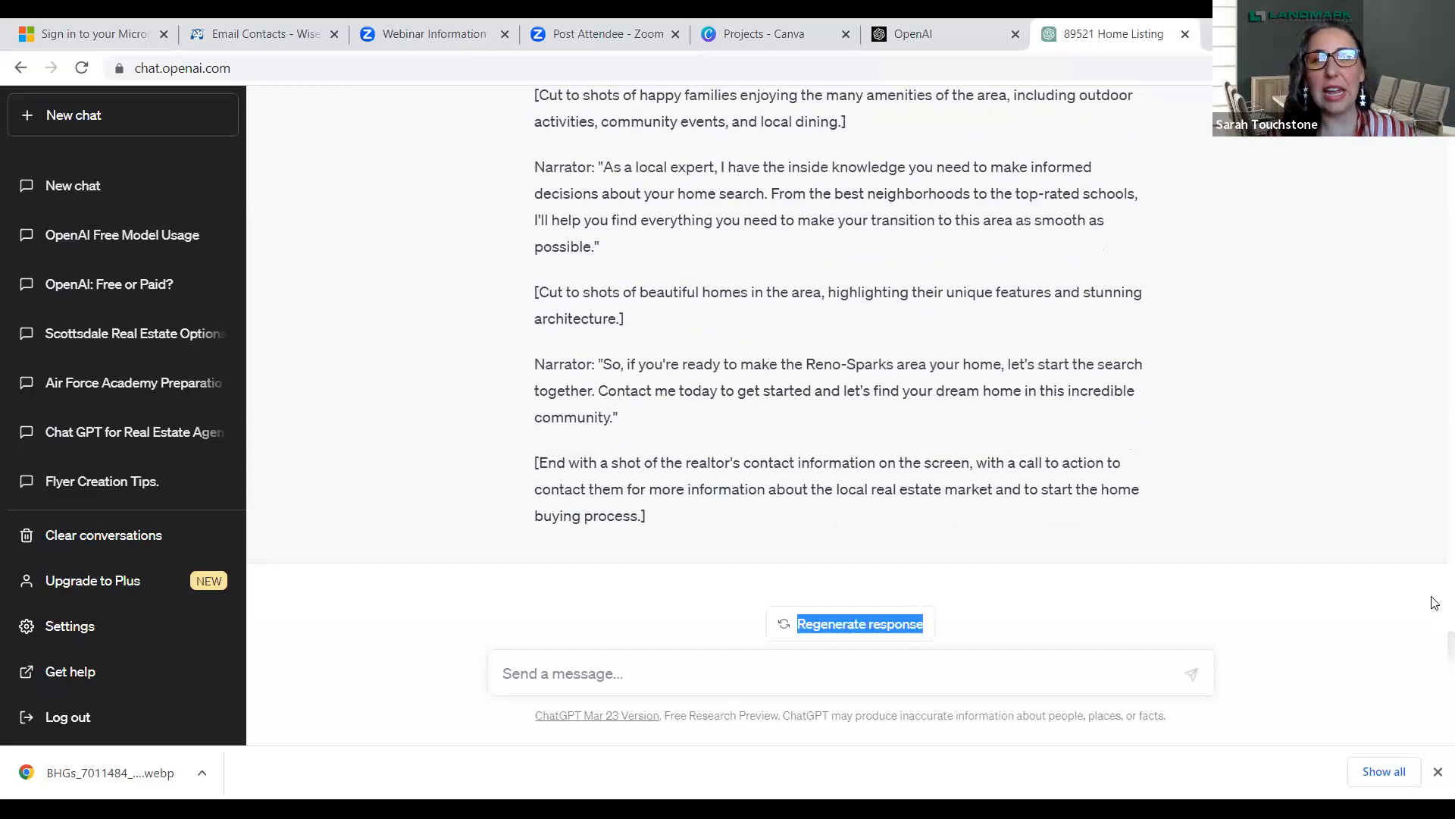
{"action": "left_click", "coordinate": [808, 445]}
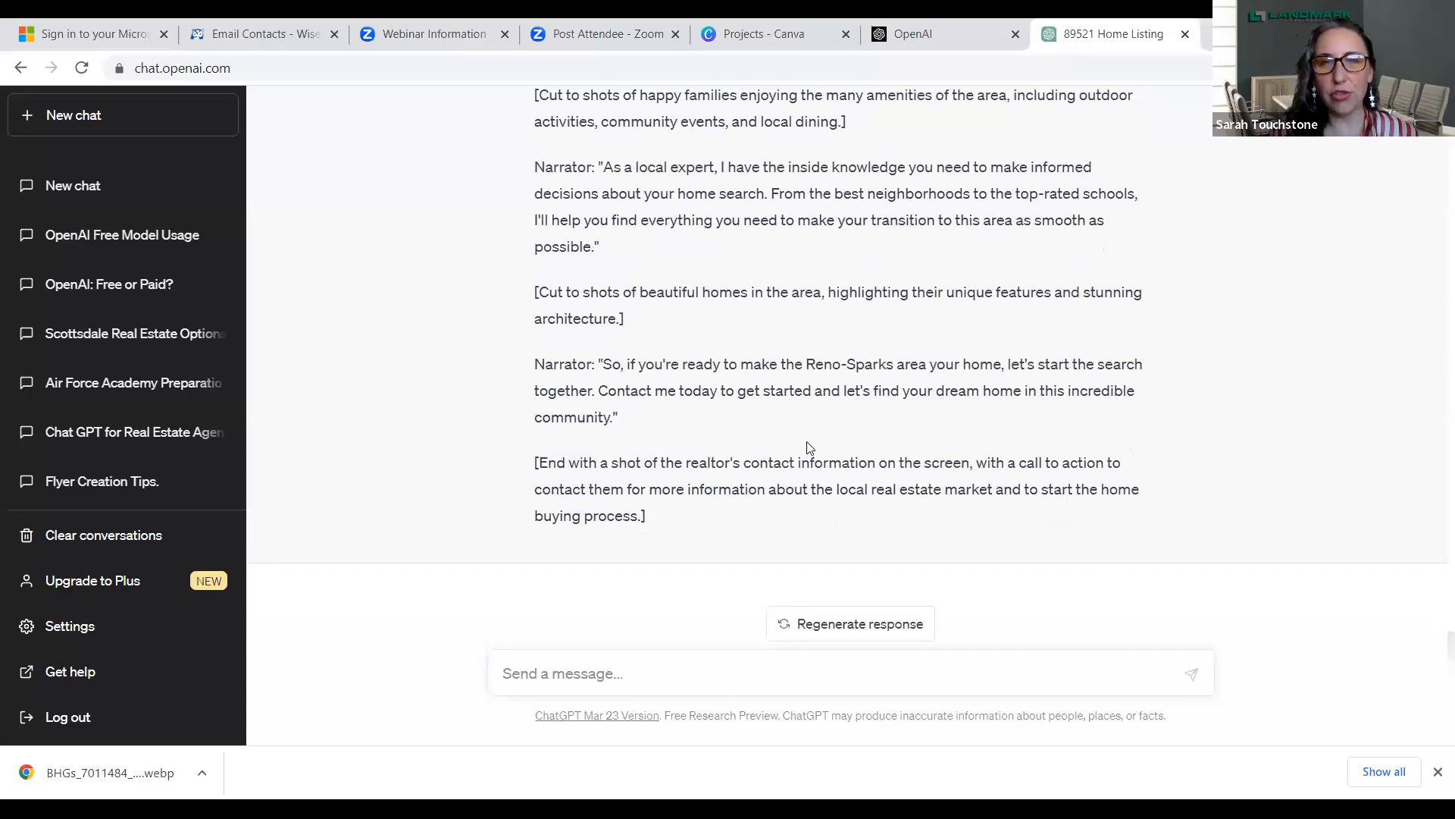
{"action": "scroll", "coordinate": [808, 447], "scroll_direction": "up", "scroll_amount": 5}
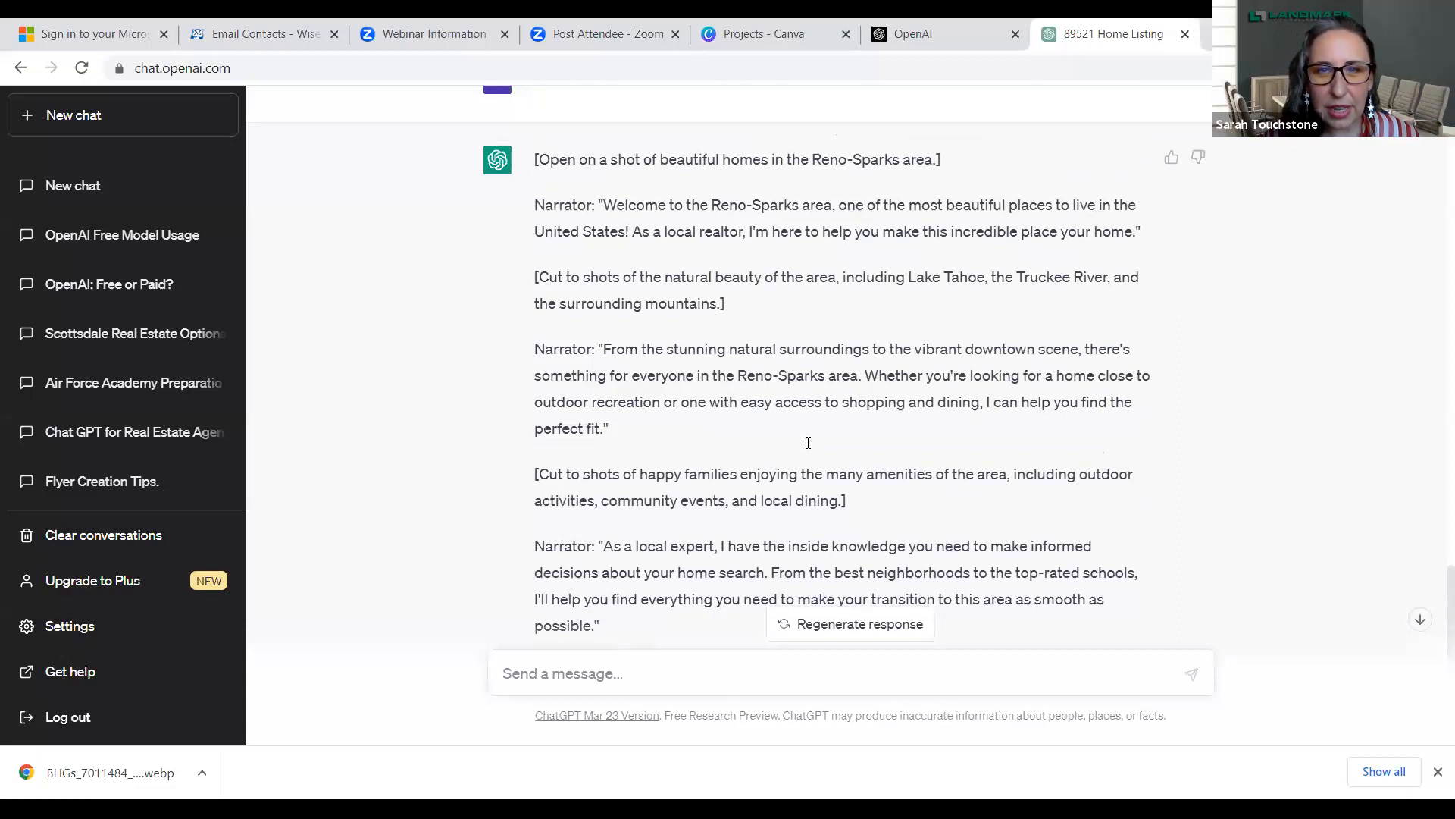
{"action": "scroll", "coordinate": [808, 442], "scroll_direction": "down", "scroll_amount": 1}
{"action": "scroll", "coordinate": [808, 442], "scroll_direction": "down", "scroll_amount": 3}
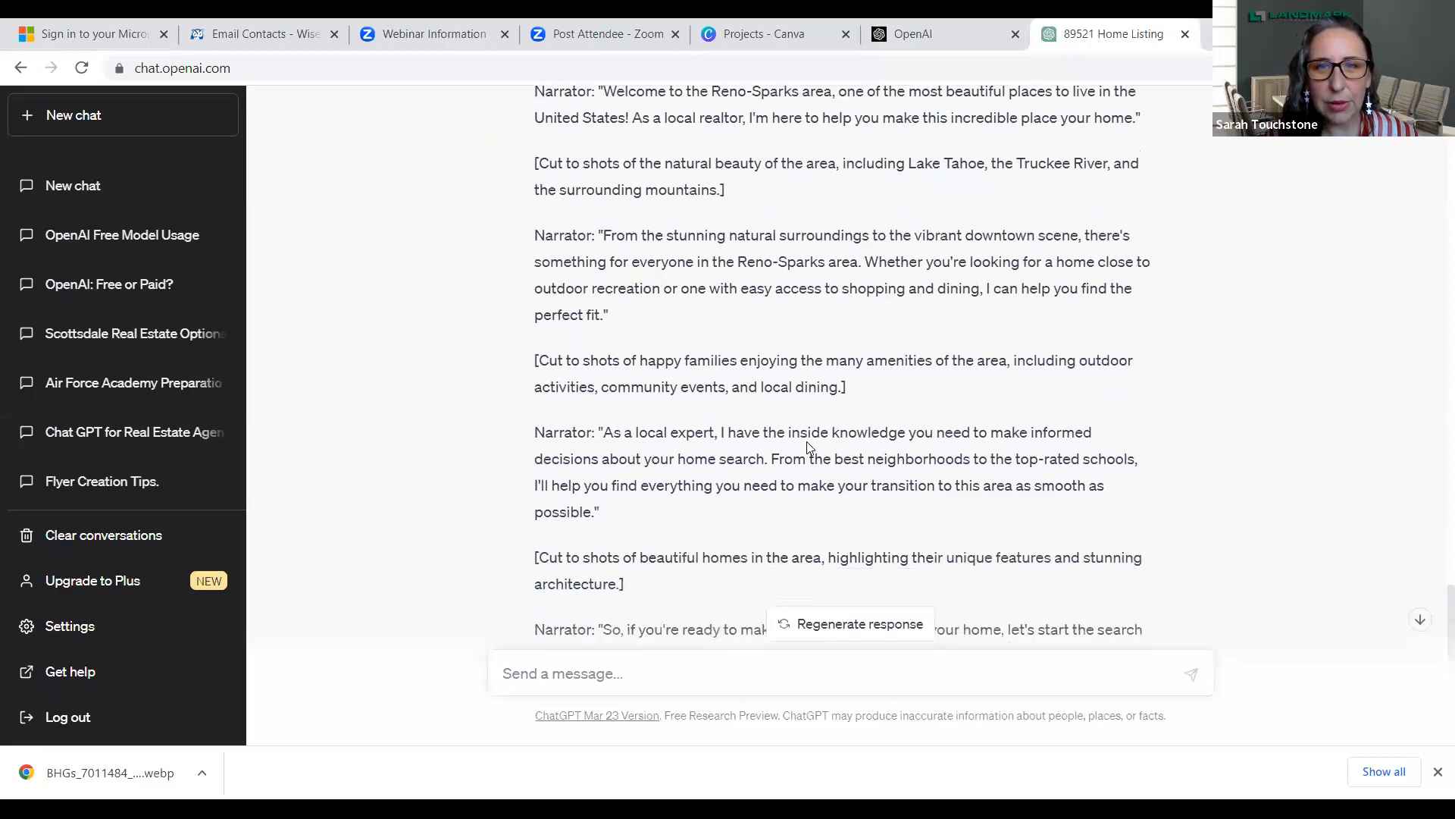
{"action": "scroll", "coordinate": [808, 442], "scroll_direction": "down", "scroll_amount": 3}
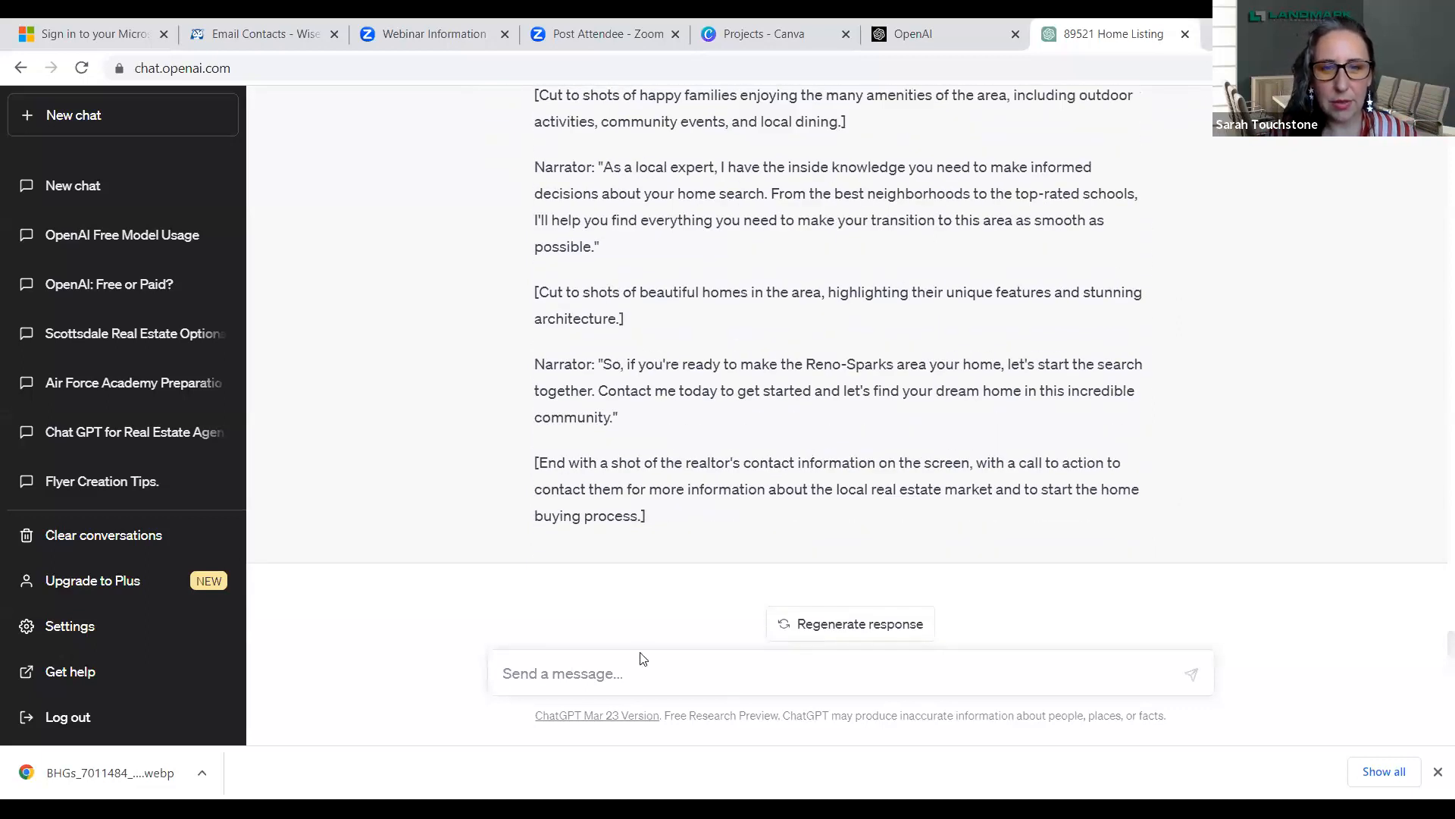
- Ask for another script revision with the follow-up prompt "rewrite but include the rib cook off"
{"action": "left_click", "coordinate": [570, 675]}
{"action": "type", "text": "re"}
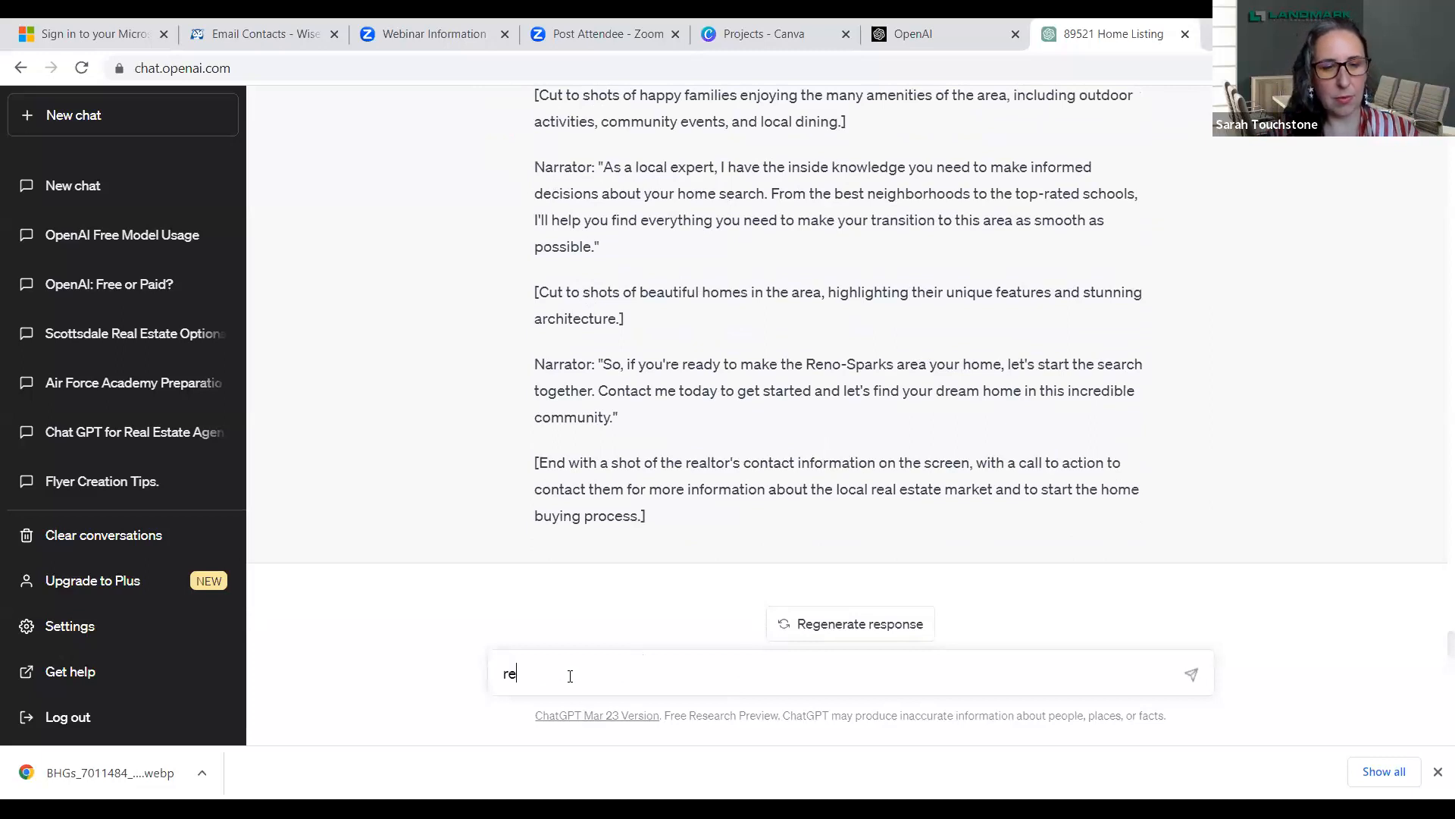
{"action": "type", "text": "write bu"}
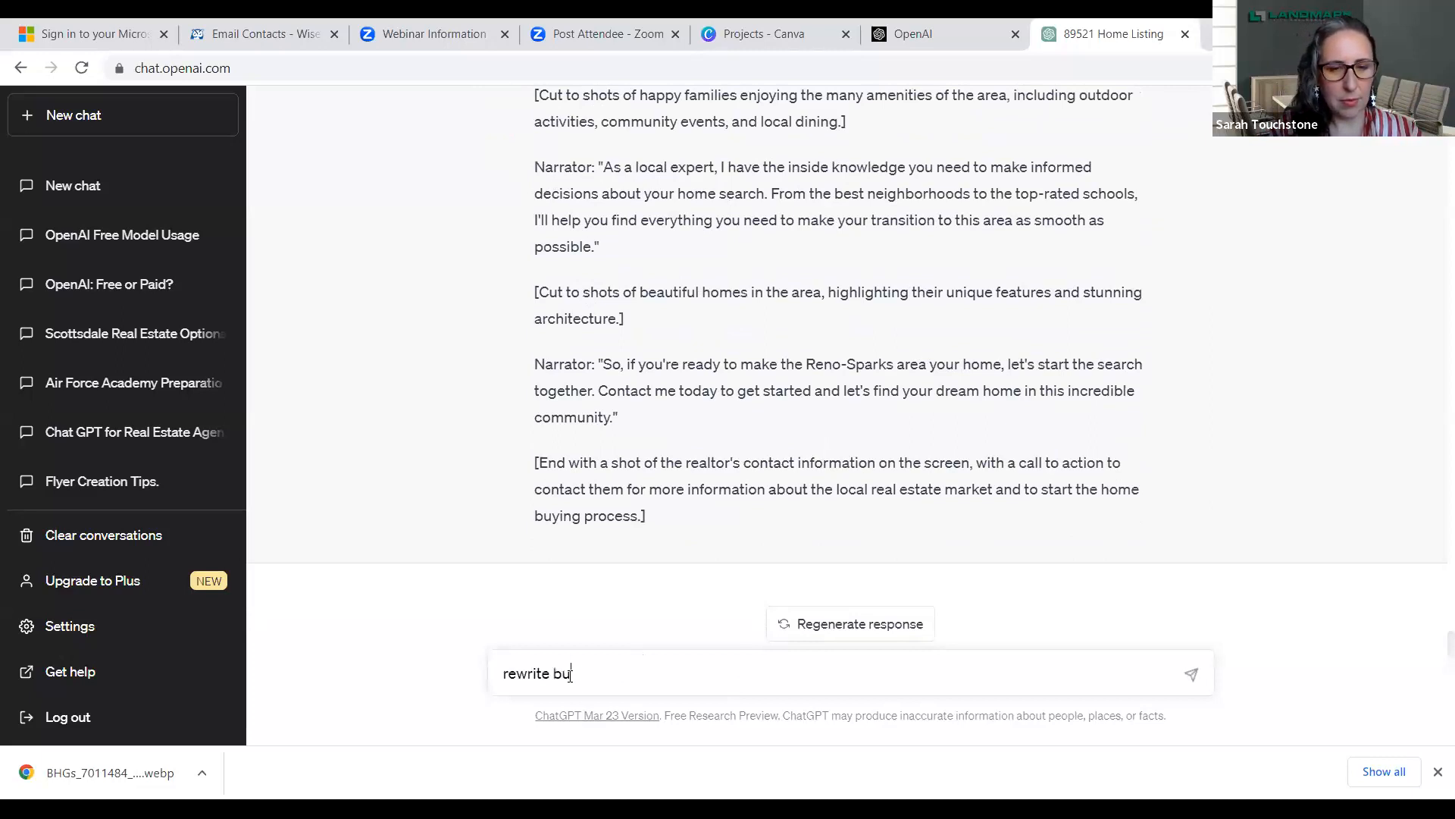
{"action": "type", "text": "t include the ri"}
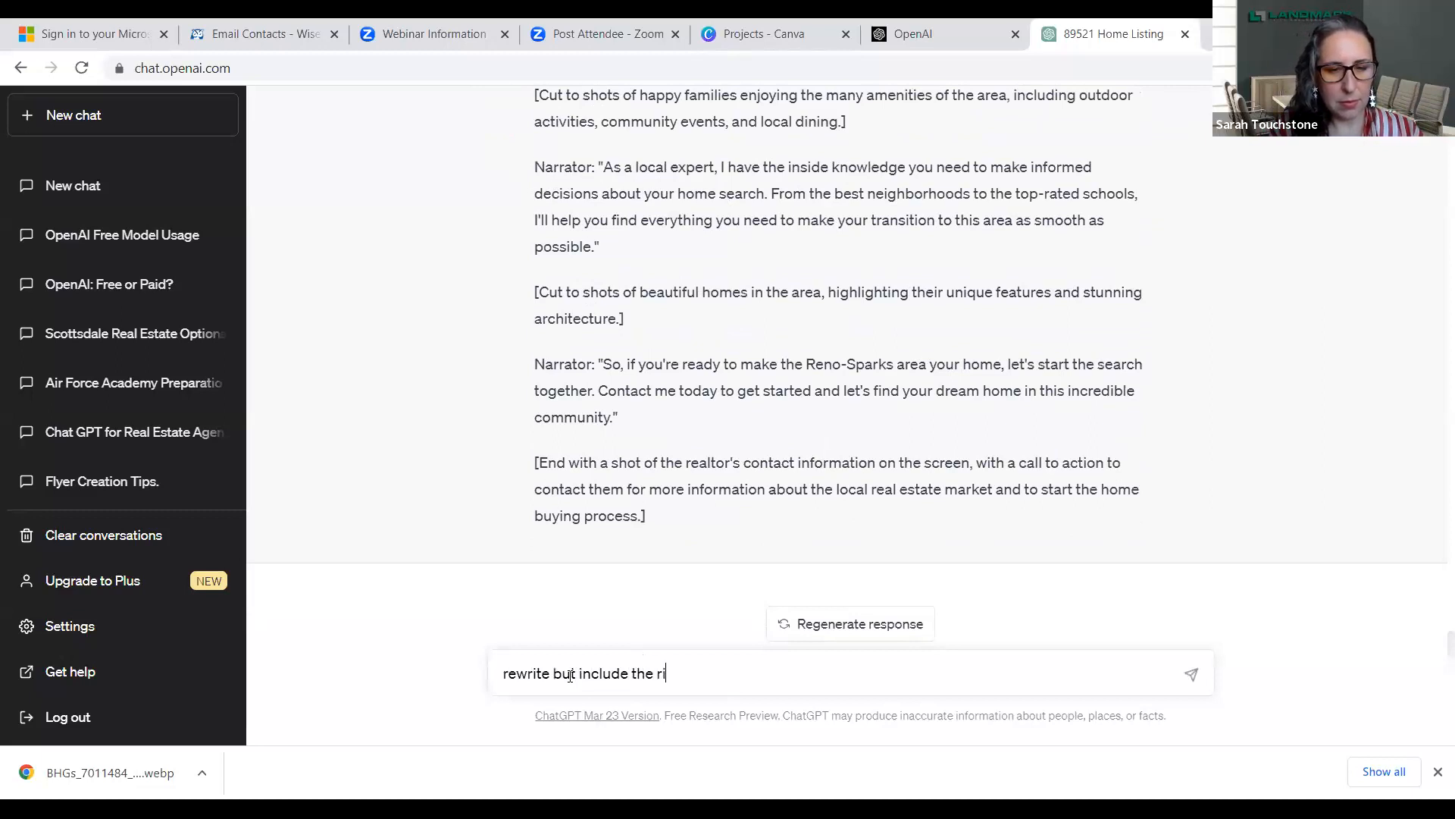
{"action": "type", "text": "b cook off"}
{"action": "key", "text": "Return"}
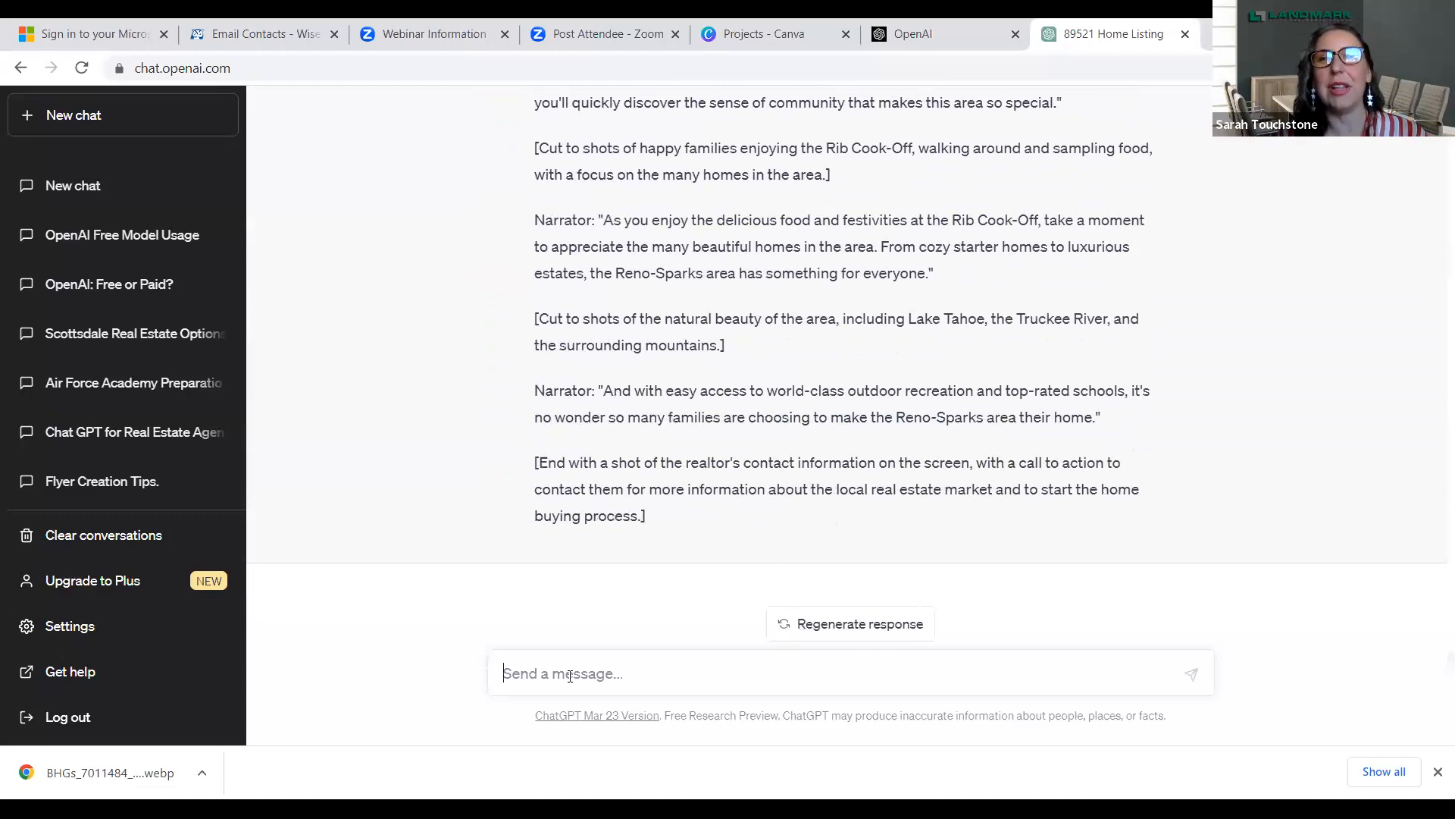
- Send the prompt "create a social media post about the 5 things buyers need to know about Reno Nevada"
{"action": "left_click", "coordinate": [570, 676]}
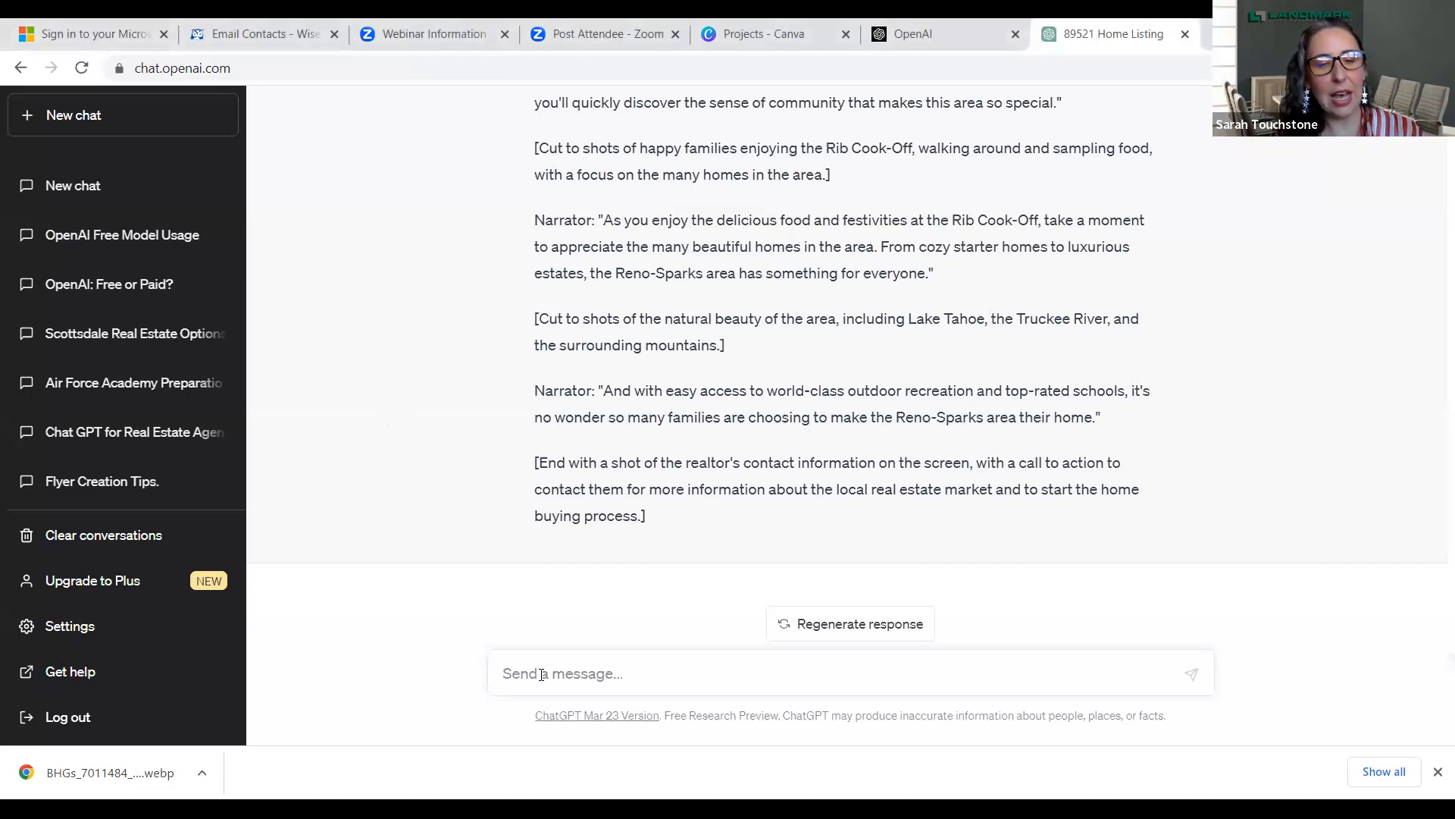
{"action": "type", "text": "create"}
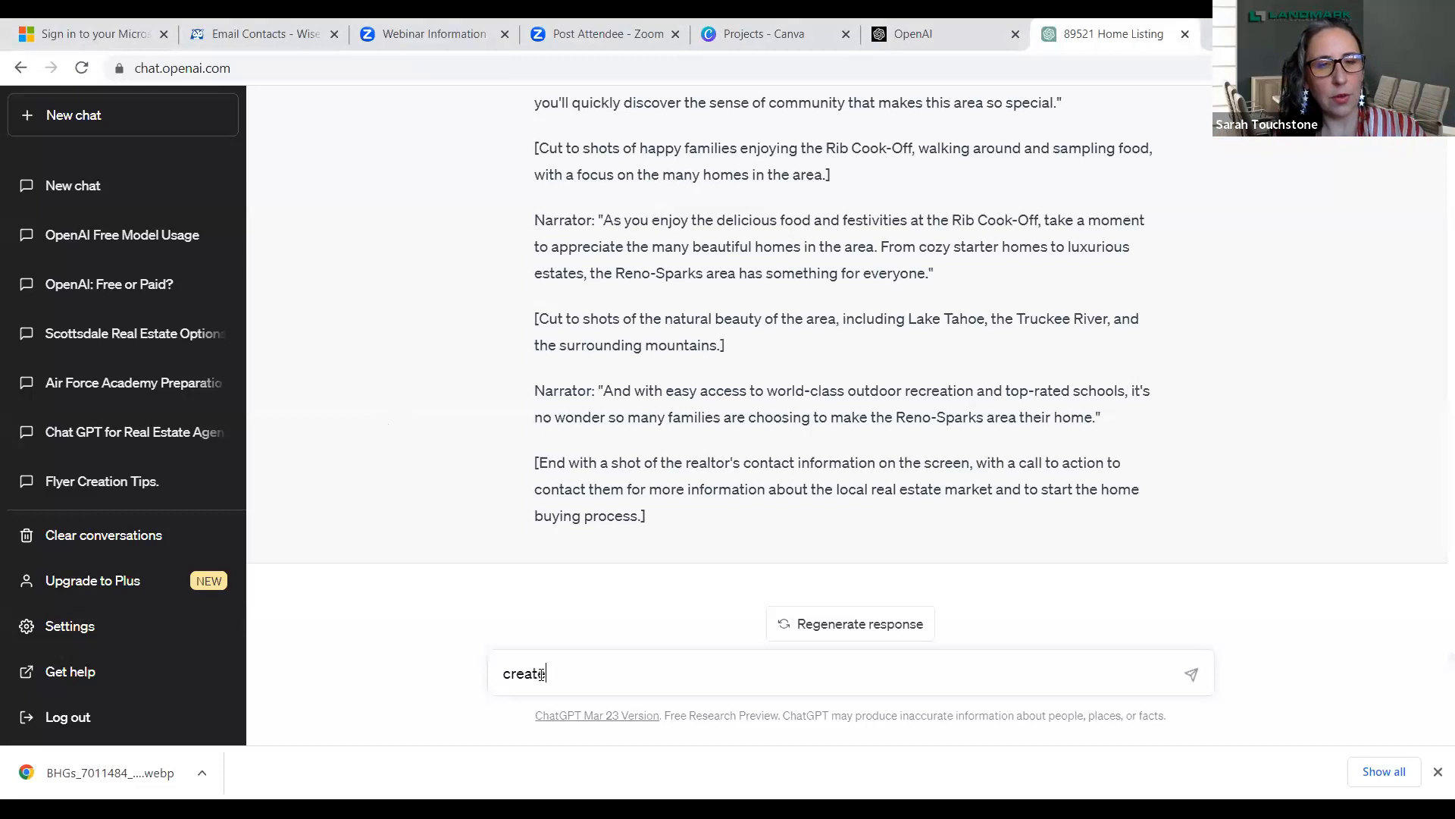
{"action": "type", "text": " a soci"}
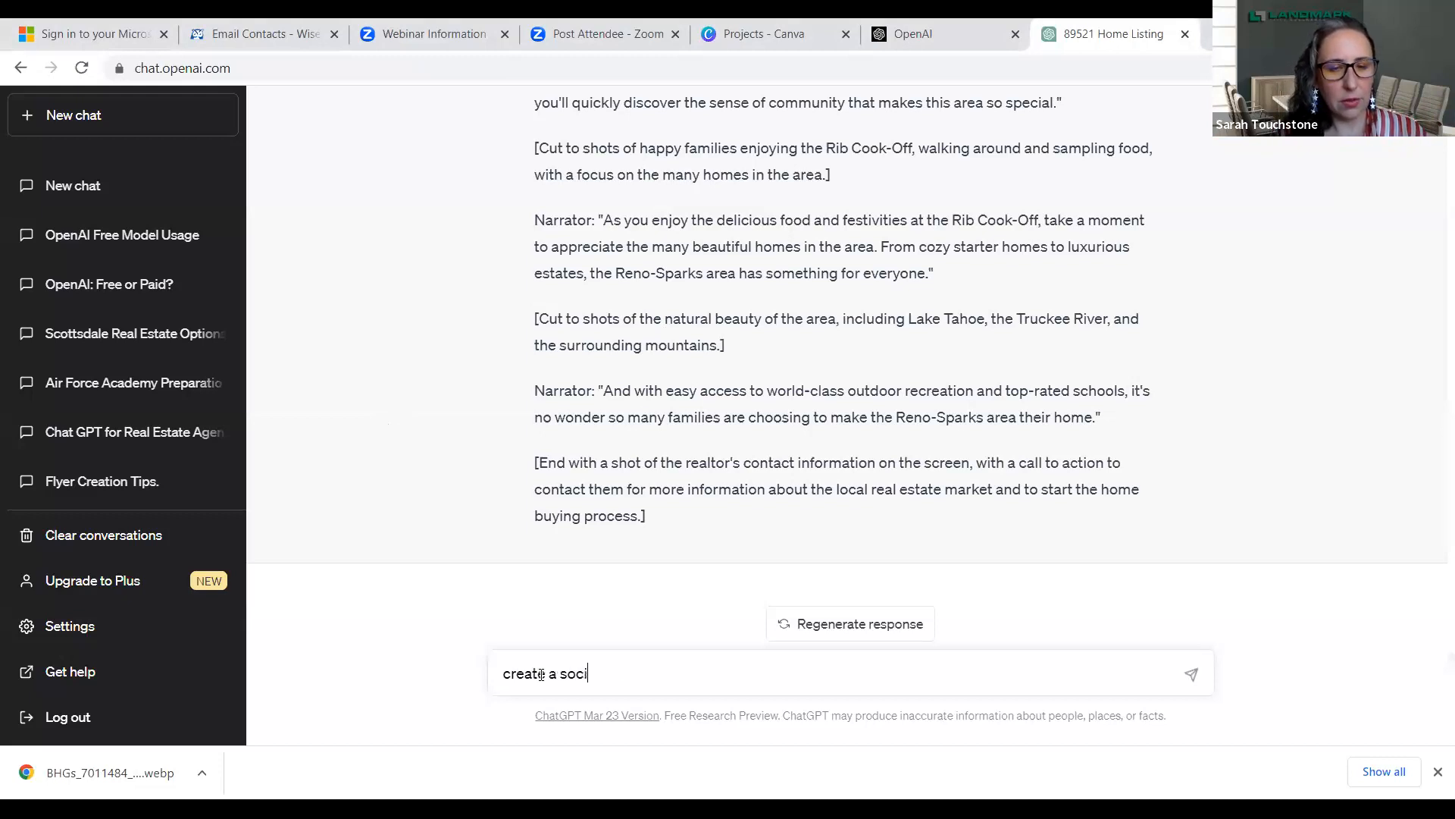
{"action": "type", "text": "la media"}
{"action": "key", "text": "BackSpace"}
{"action": "key", "text": "BackSpace"}
{"action": "key", "text": "BackSpace"}
{"action": "key", "text": "BackSpace"}
{"action": "key", "text": "BackSpace"}
{"action": "key", "text": "BackSpace"}
{"action": "key", "text": "BackSpace"}
{"action": "key", "text": "BackSpace"}
{"action": "key", "text": "BackSpace"}
{"action": "type", "text": "al media post about the"}
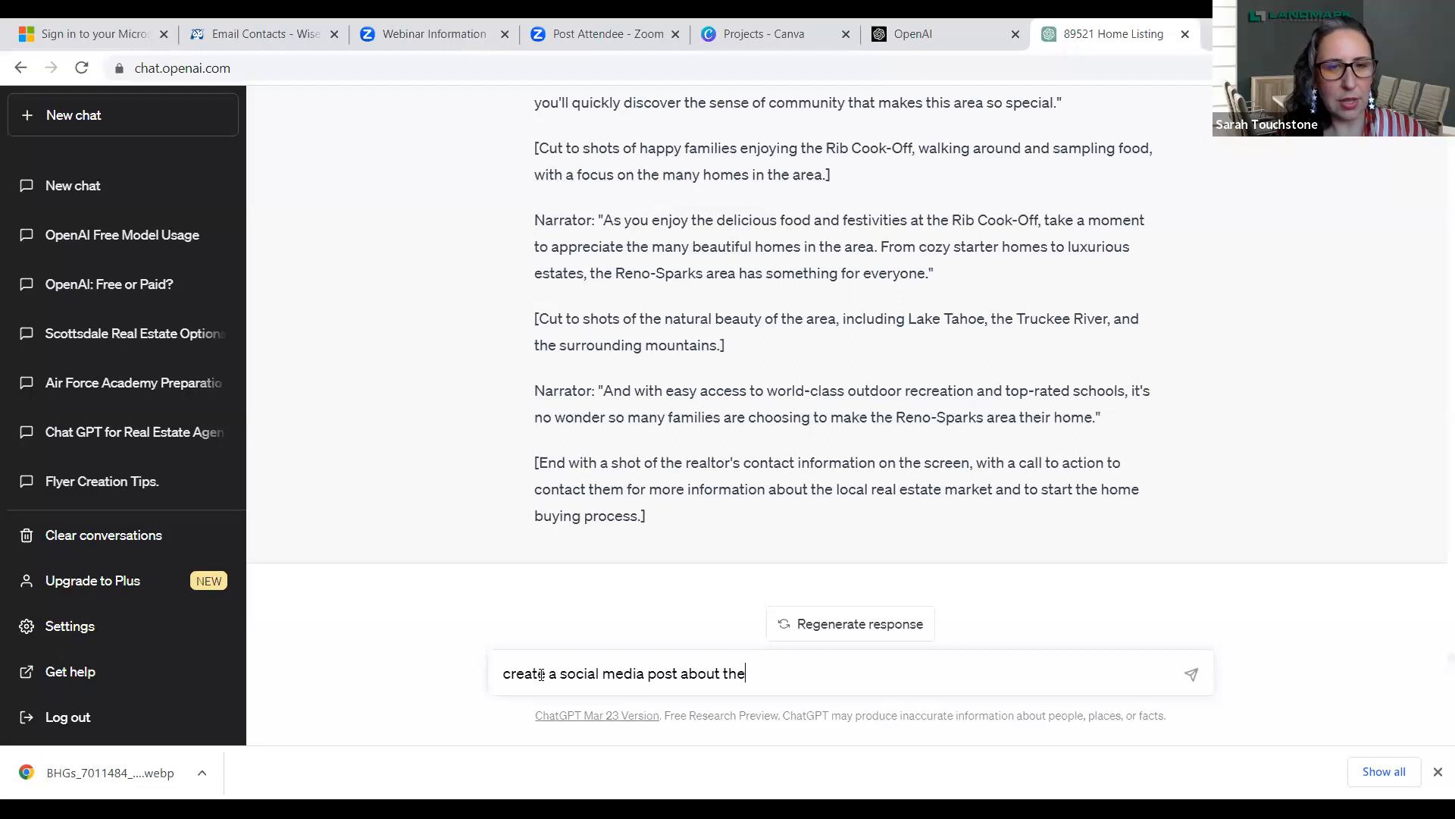
{"action": "type", "text": " 5 things "}
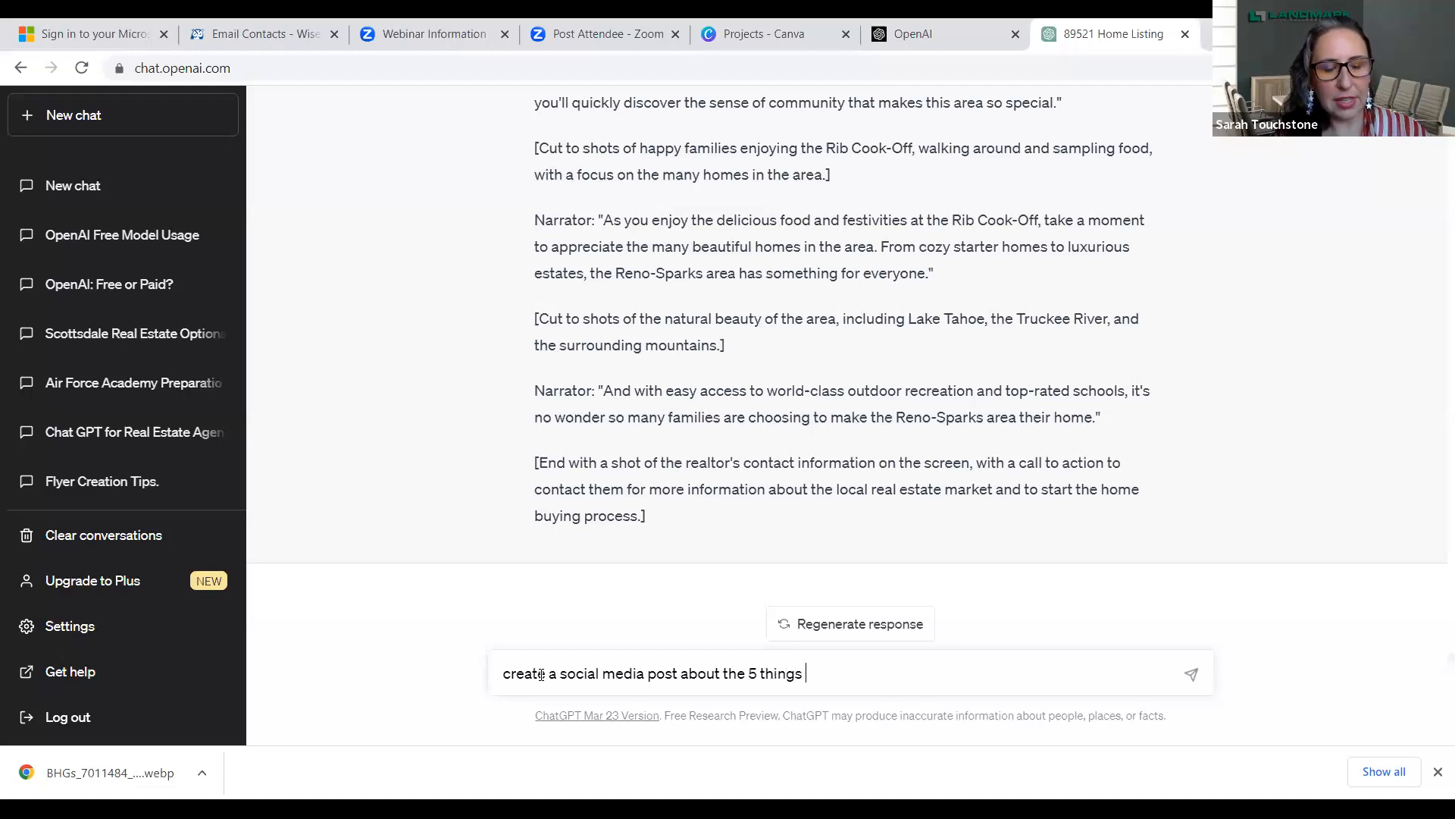
{"action": "type", "text": "buyers "}
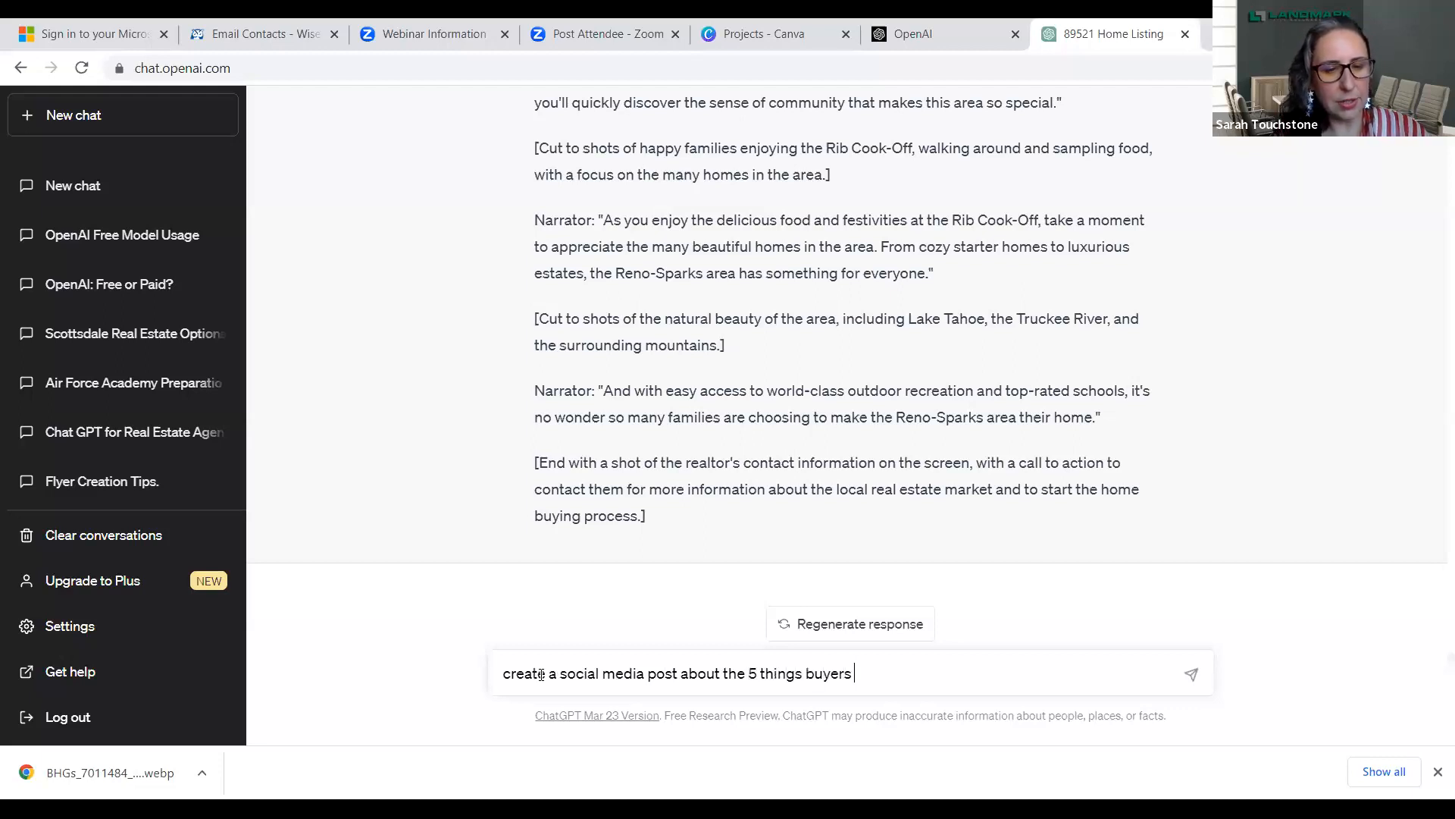
{"action": "type", "text": "need to know "}
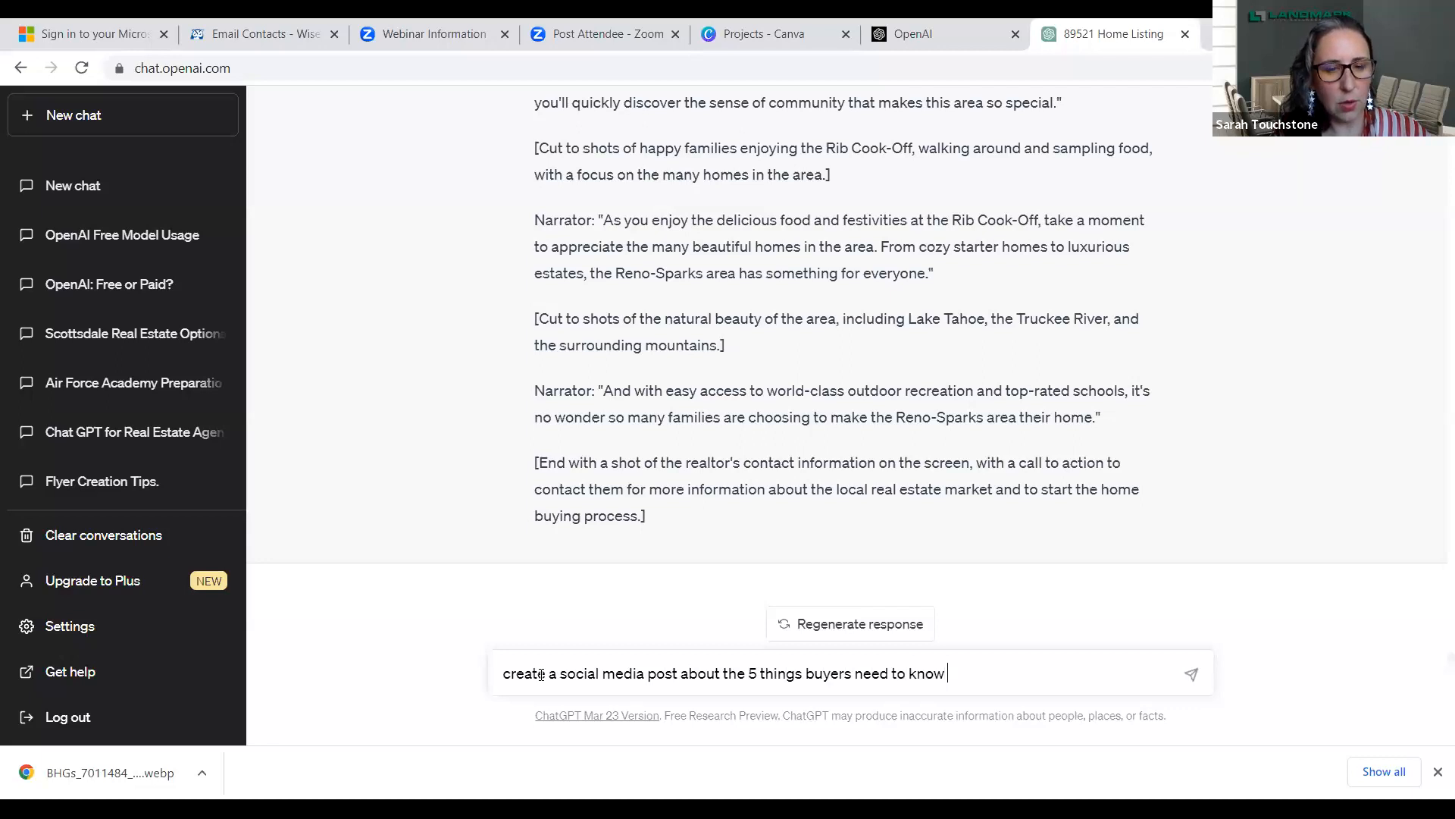
{"action": "type", "text": "about Reno Nevada"}
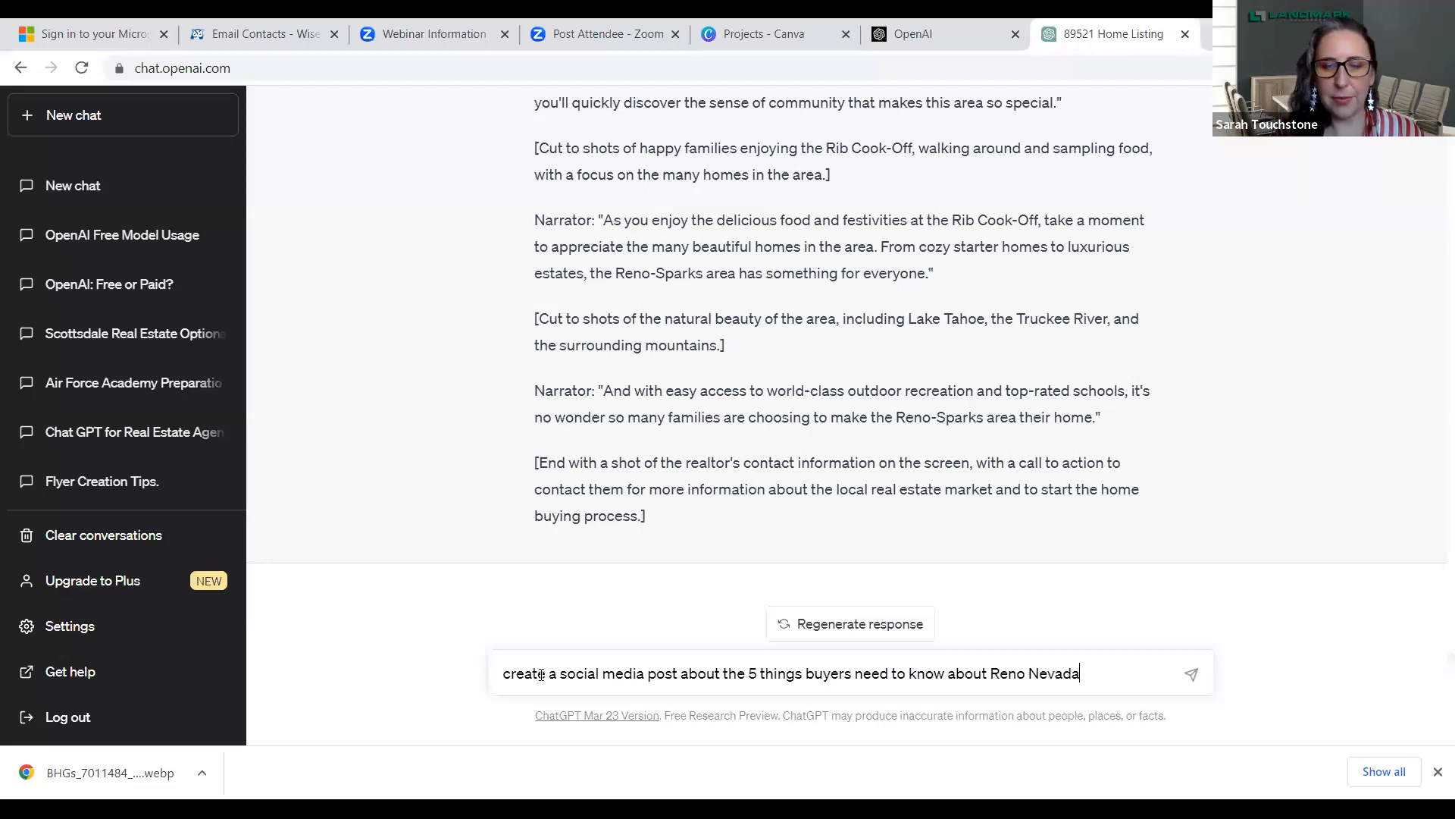
{"action": "key", "text": "Return"}
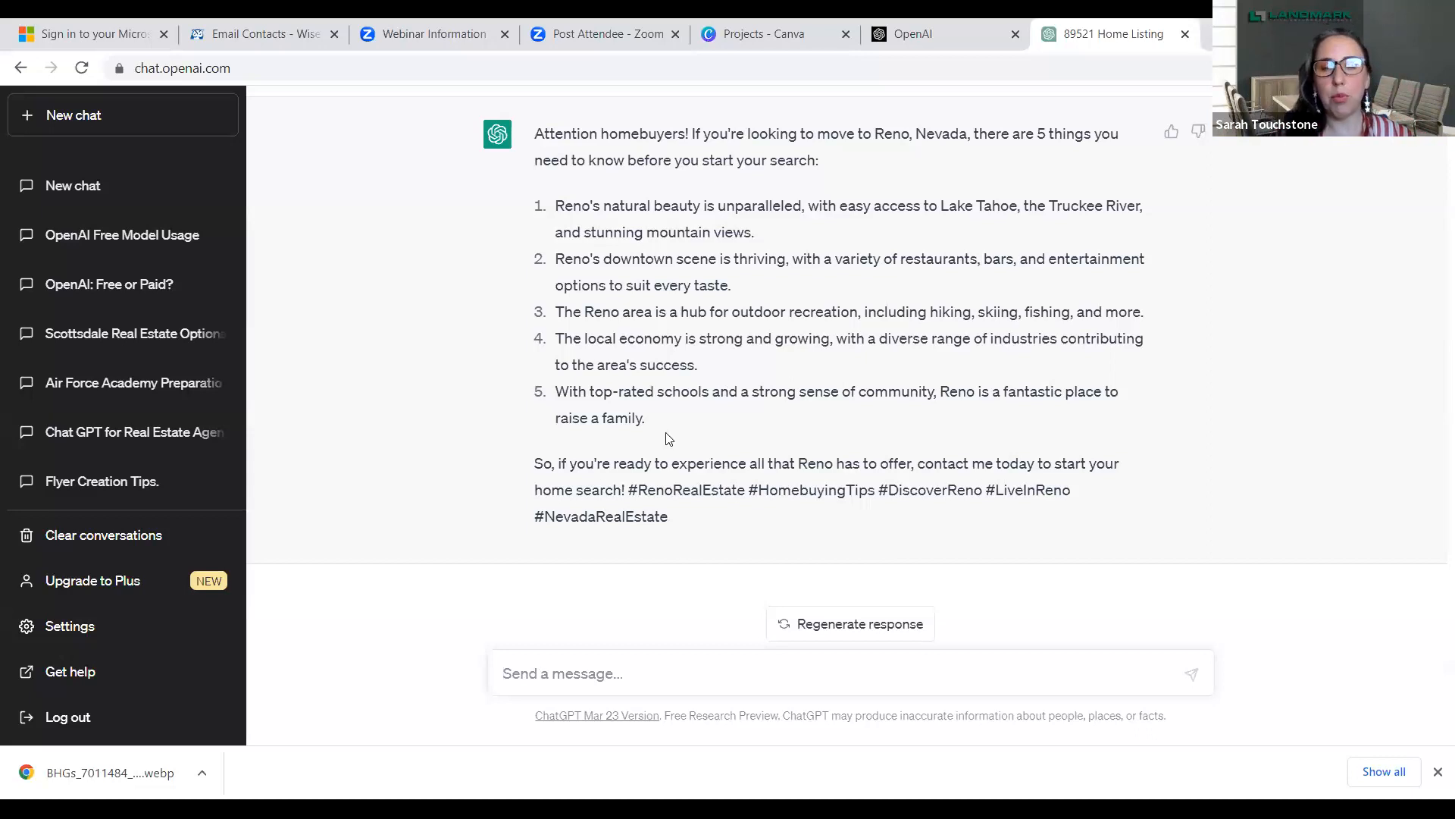
- Copy the text of the submitted social media post prompt about Reno Nevada from the conversation
{"action": "scroll", "coordinate": [668, 439], "scroll_direction": "up", "scroll_amount": 2}
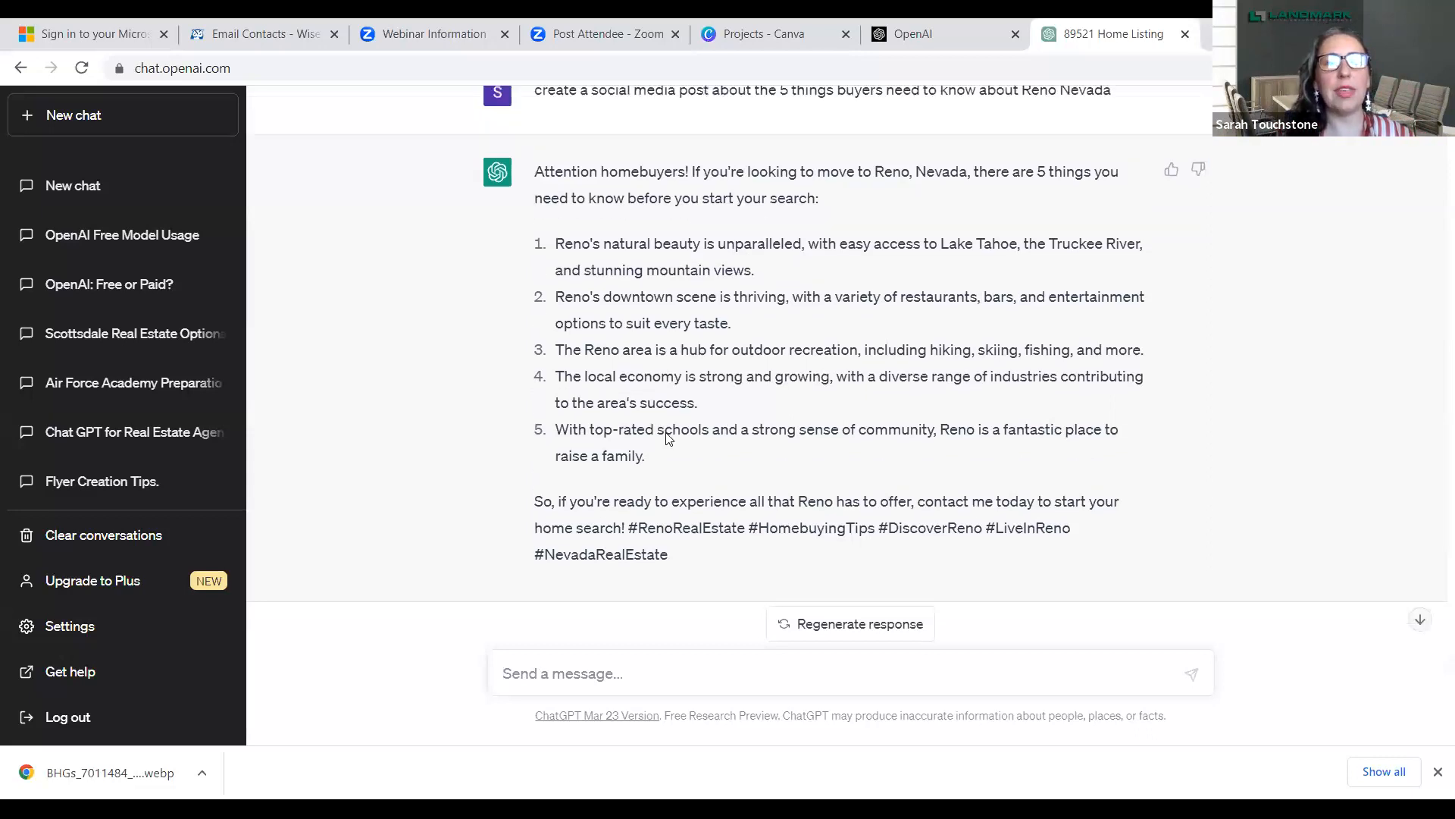
{"action": "left_click_drag", "start_coordinate": [1119, 207], "coordinate": [534, 211]}
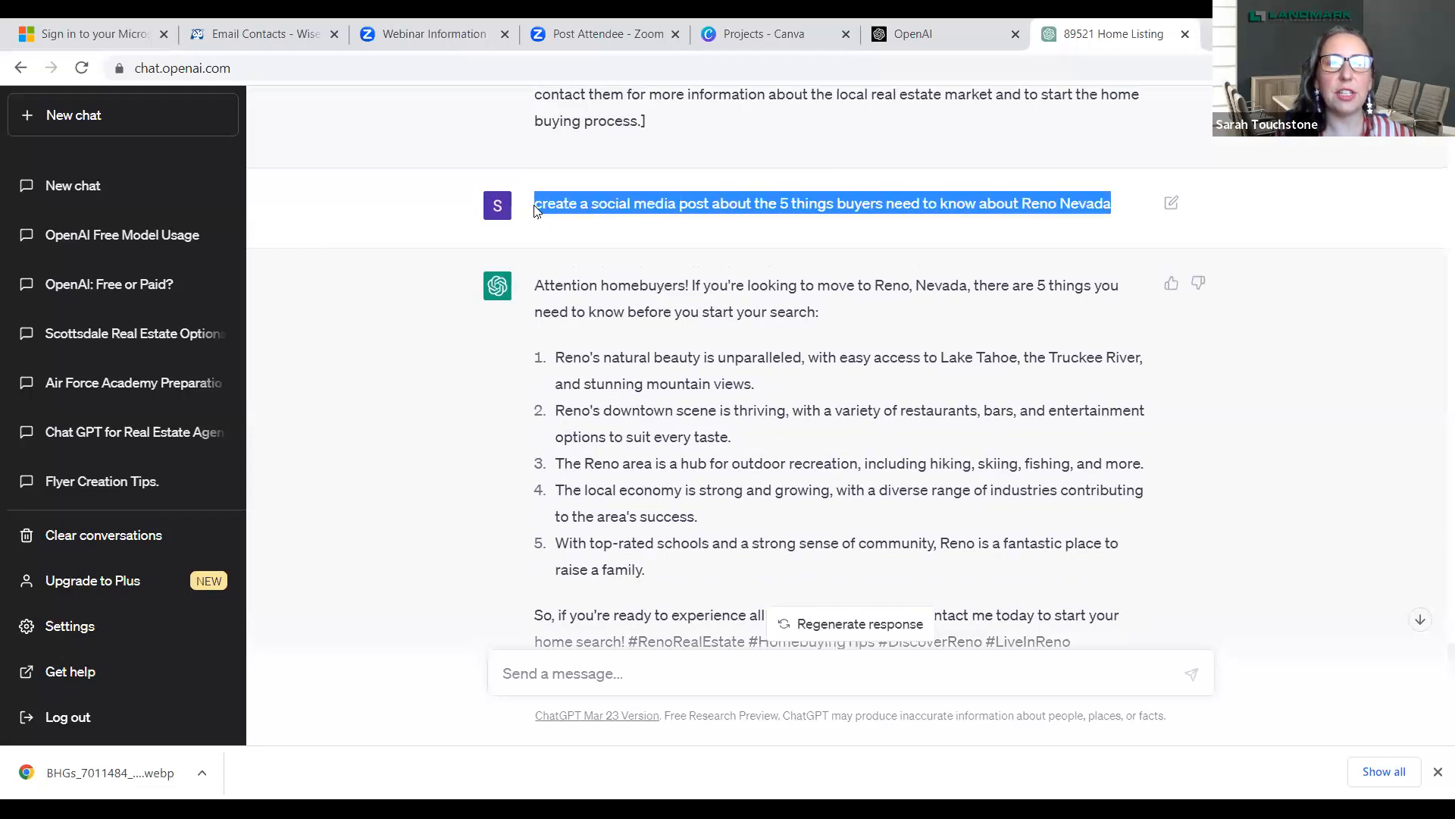
{"action": "right_click", "coordinate": [534, 211]}
{"action": "left_click", "coordinate": [570, 222]}
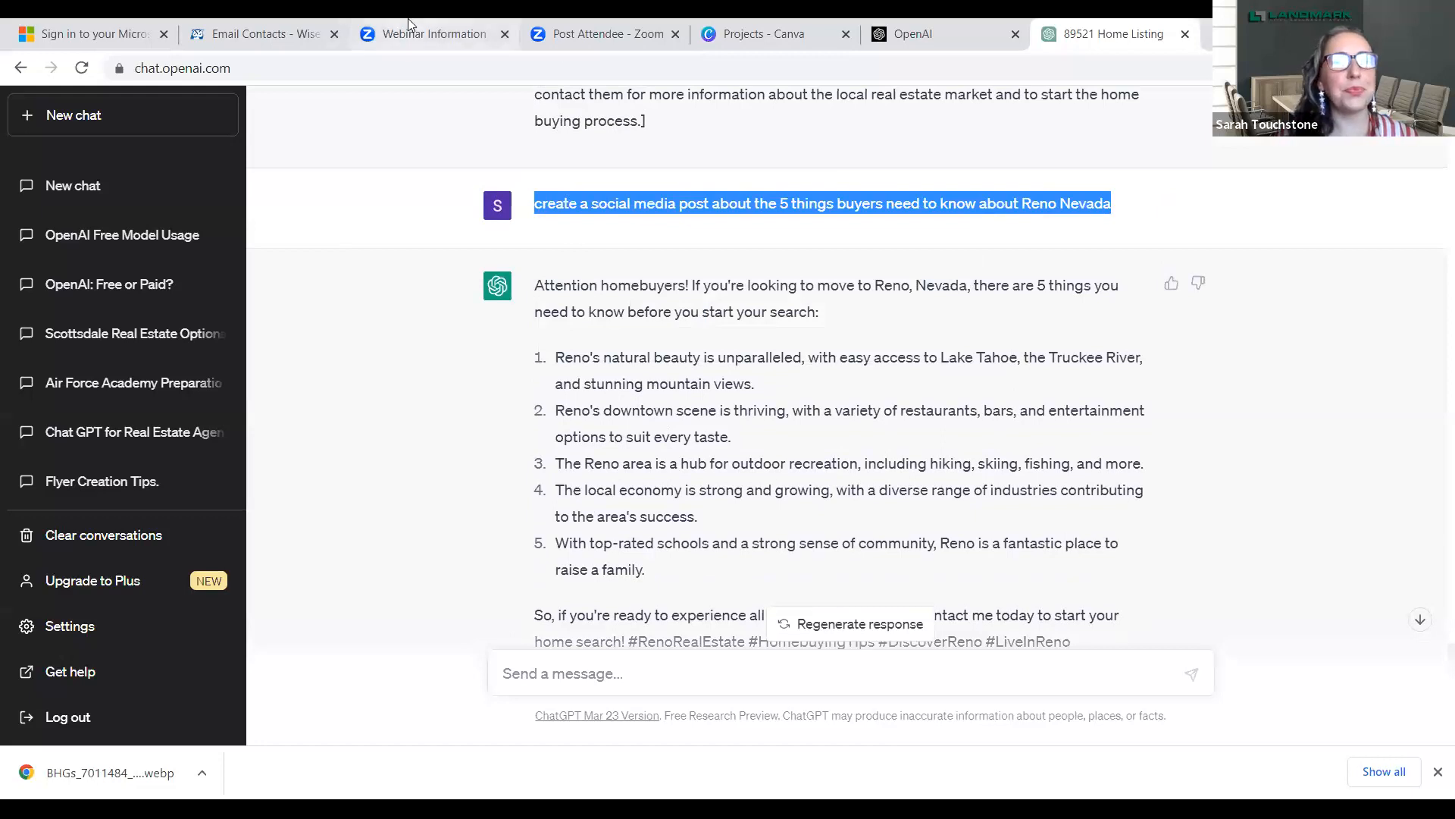
- Switch to Canva and create a new blank Doc from its home page
{"action": "left_click", "coordinate": [737, 37]}
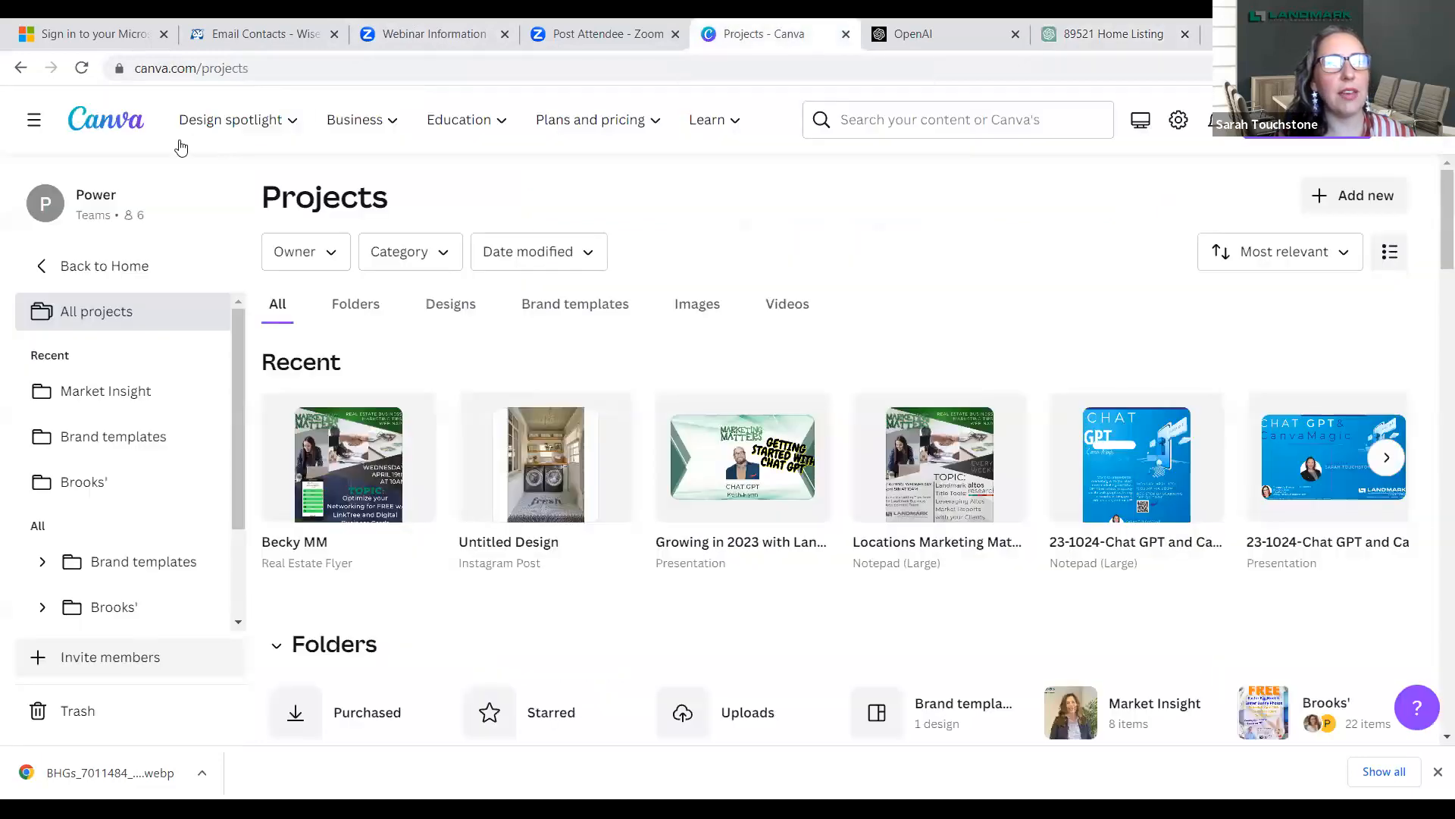
{"action": "left_click", "coordinate": [109, 126]}
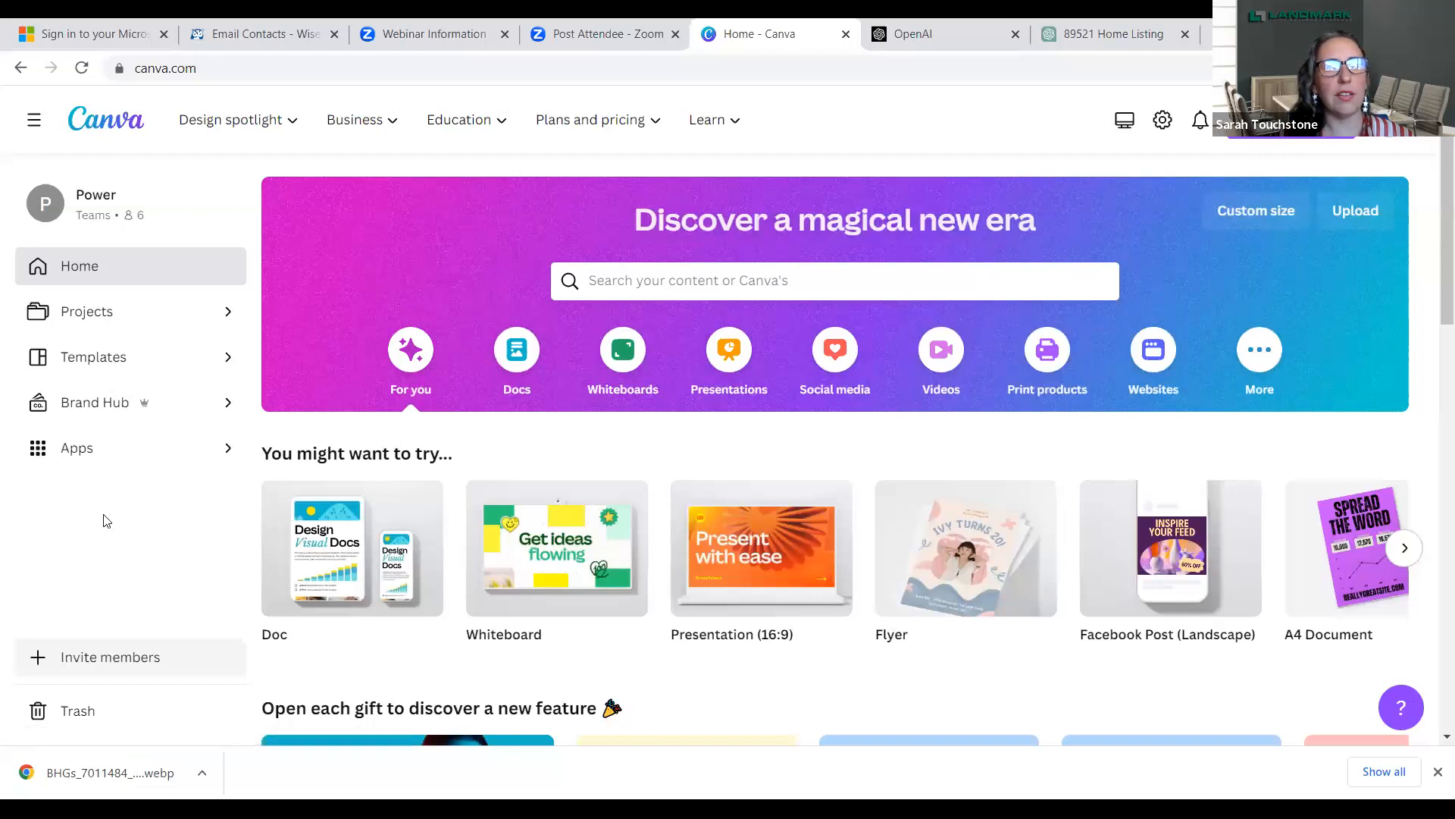
{"action": "left_click", "coordinate": [322, 543]}
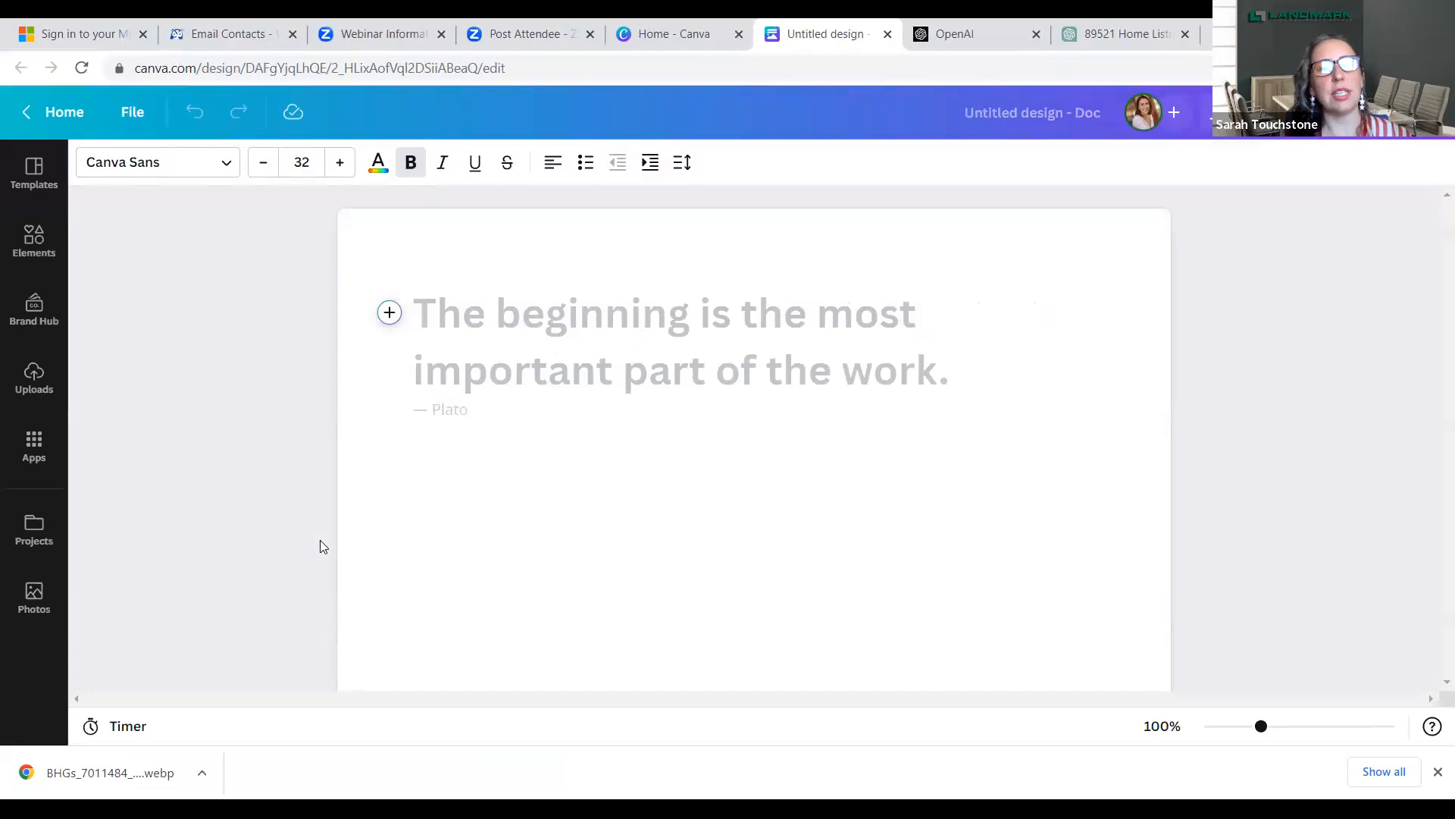
- Generate text in the Doc with Magic Write, using the copied prompt about 5 things buyers need to know about Reno Nevada
{"action": "left_click", "coordinate": [389, 314]}
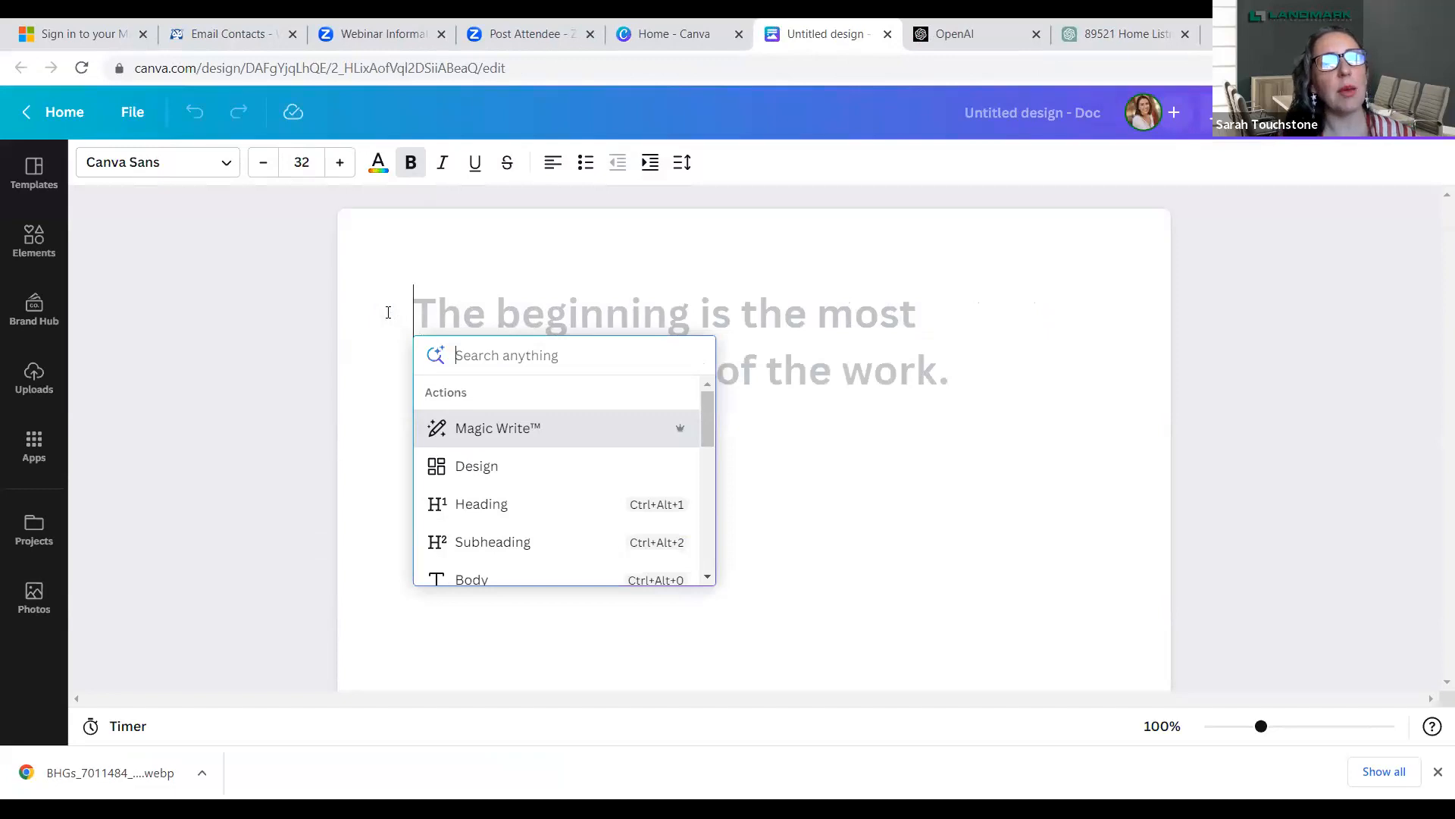
{"action": "left_click", "coordinate": [498, 428]}
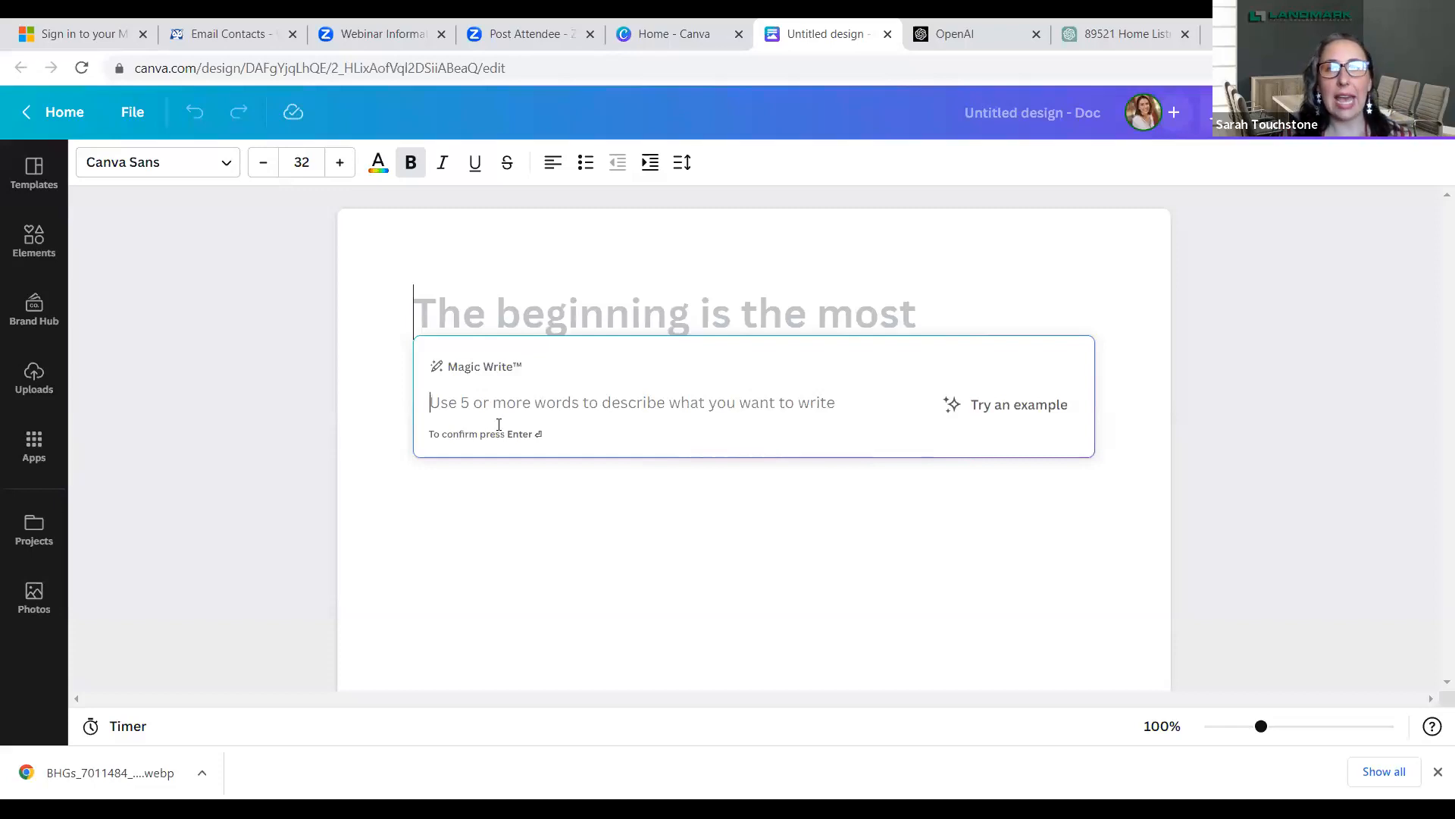
{"action": "right_click", "coordinate": [453, 408]}
{"action": "left_click", "coordinate": [510, 560]}
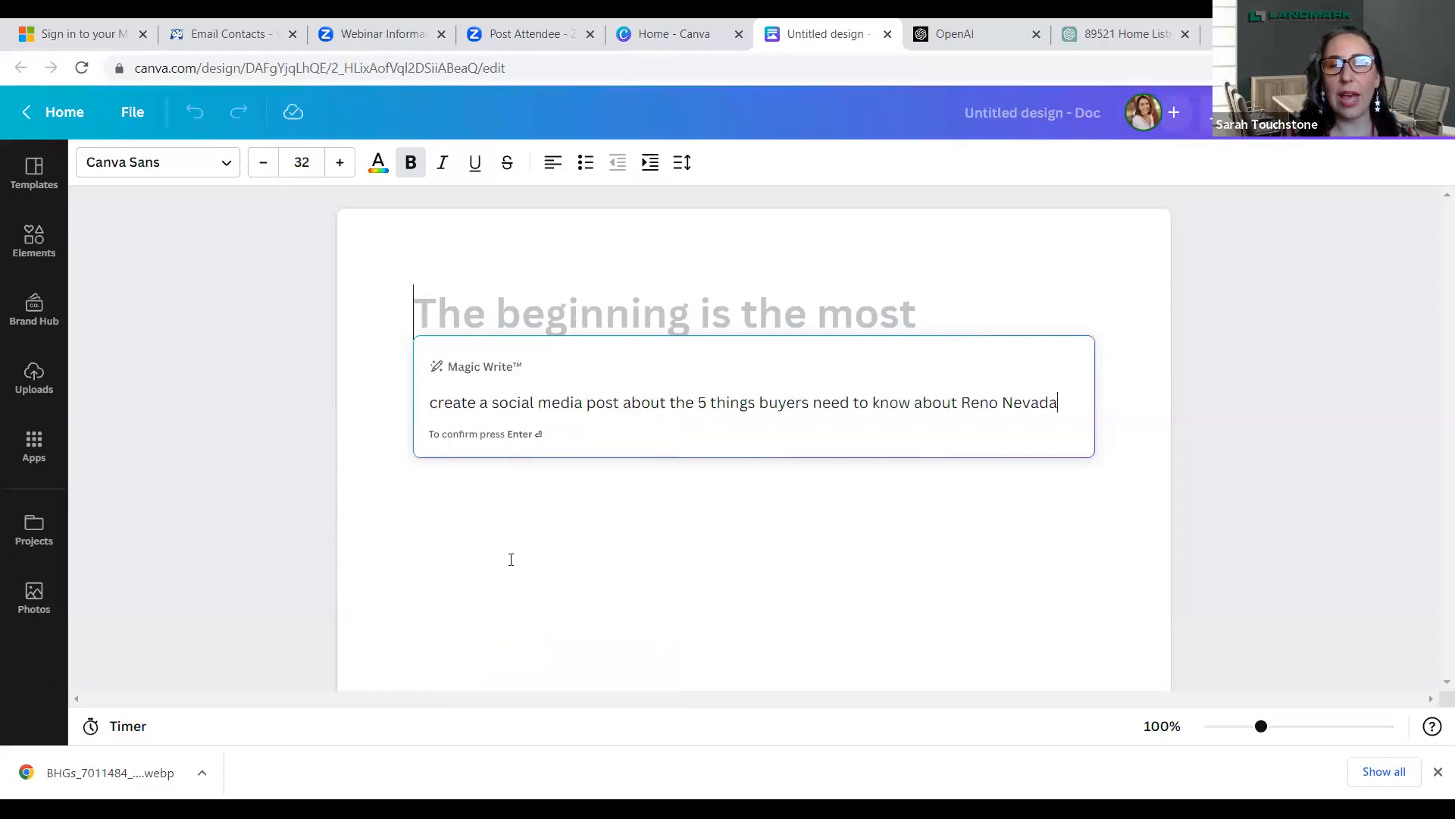
{"action": "key", "text": "Return"}
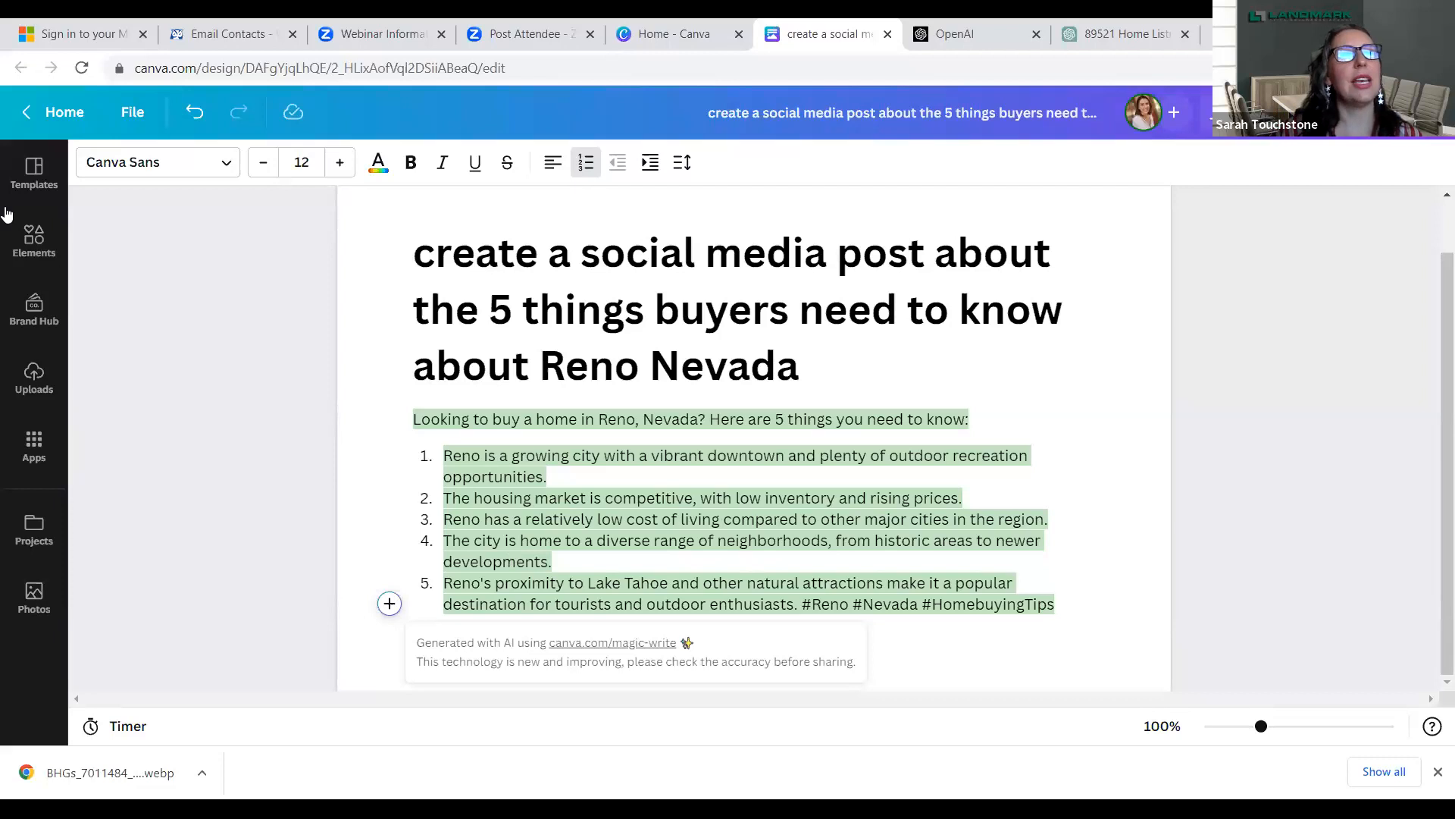
- Return to the Canva home page and look through the cards introducing new features, such as Magic Design and Text to Image
{"action": "left_click", "coordinate": [70, 112]}
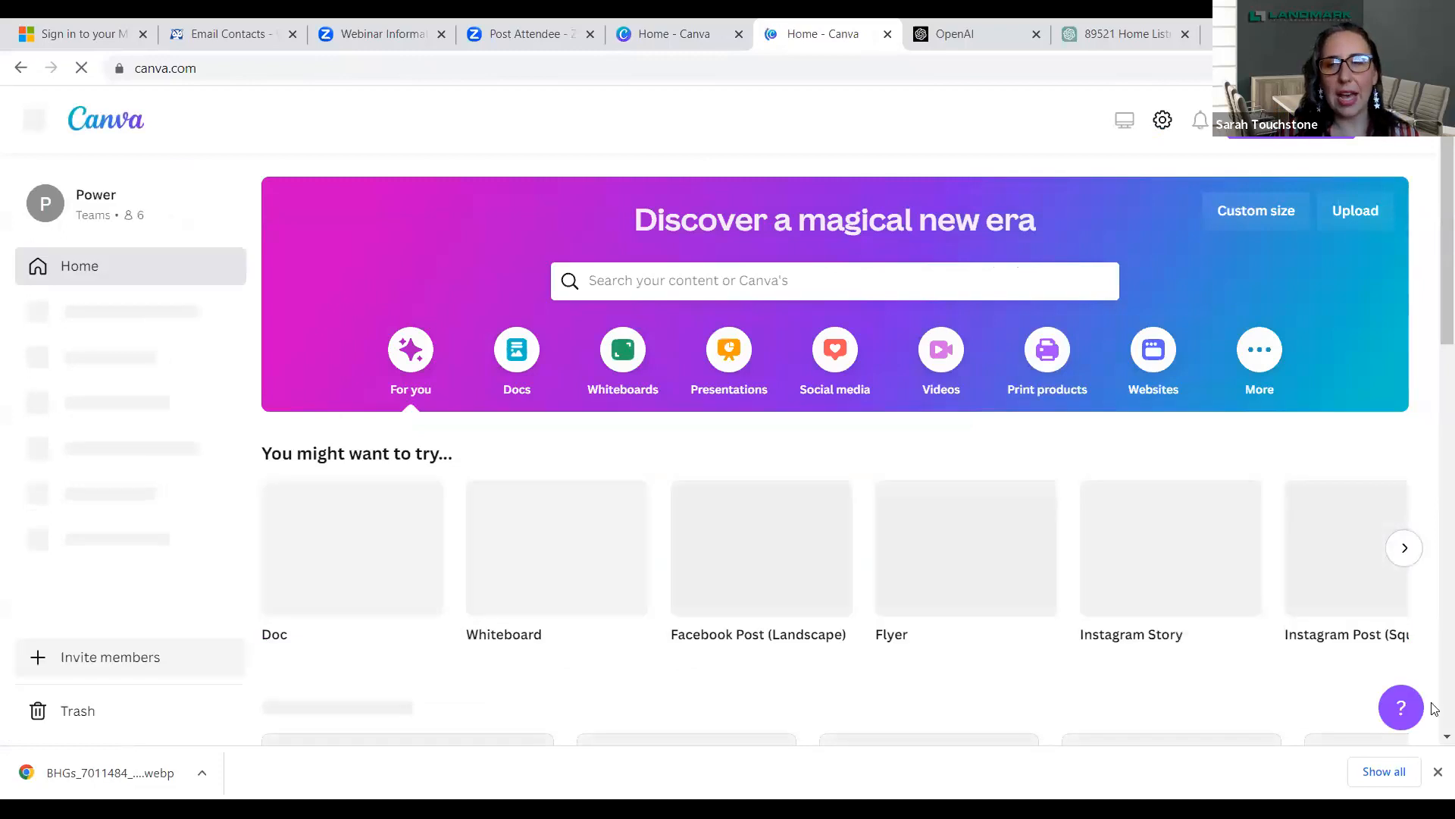
{"action": "scroll", "coordinate": [1435, 739], "scroll_direction": "down", "scroll_amount": 1}
{"action": "scroll", "coordinate": [1435, 739], "scroll_direction": "down", "scroll_amount": 3}
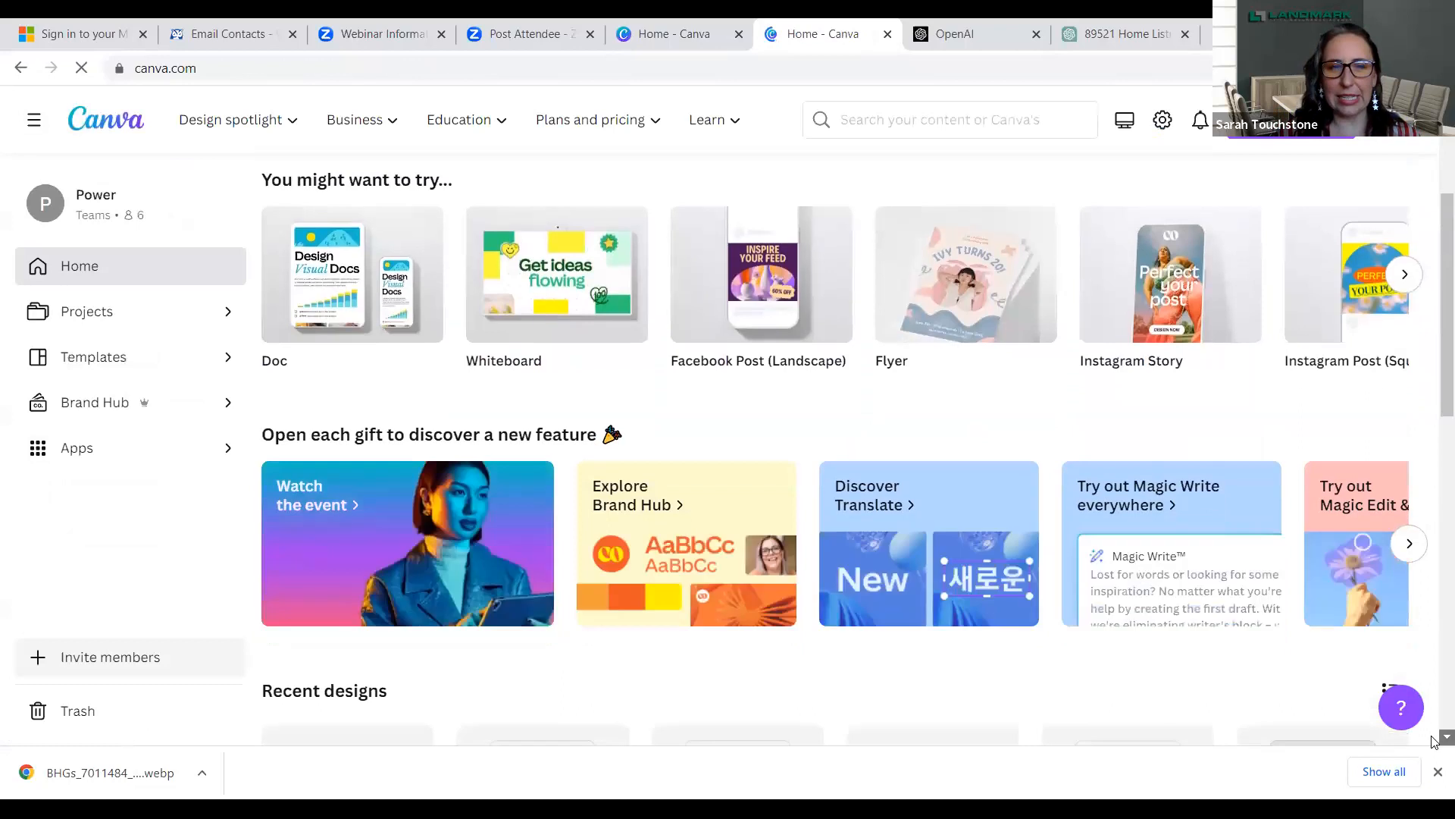
{"action": "scroll", "coordinate": [1435, 739], "scroll_direction": "down", "scroll_amount": 1}
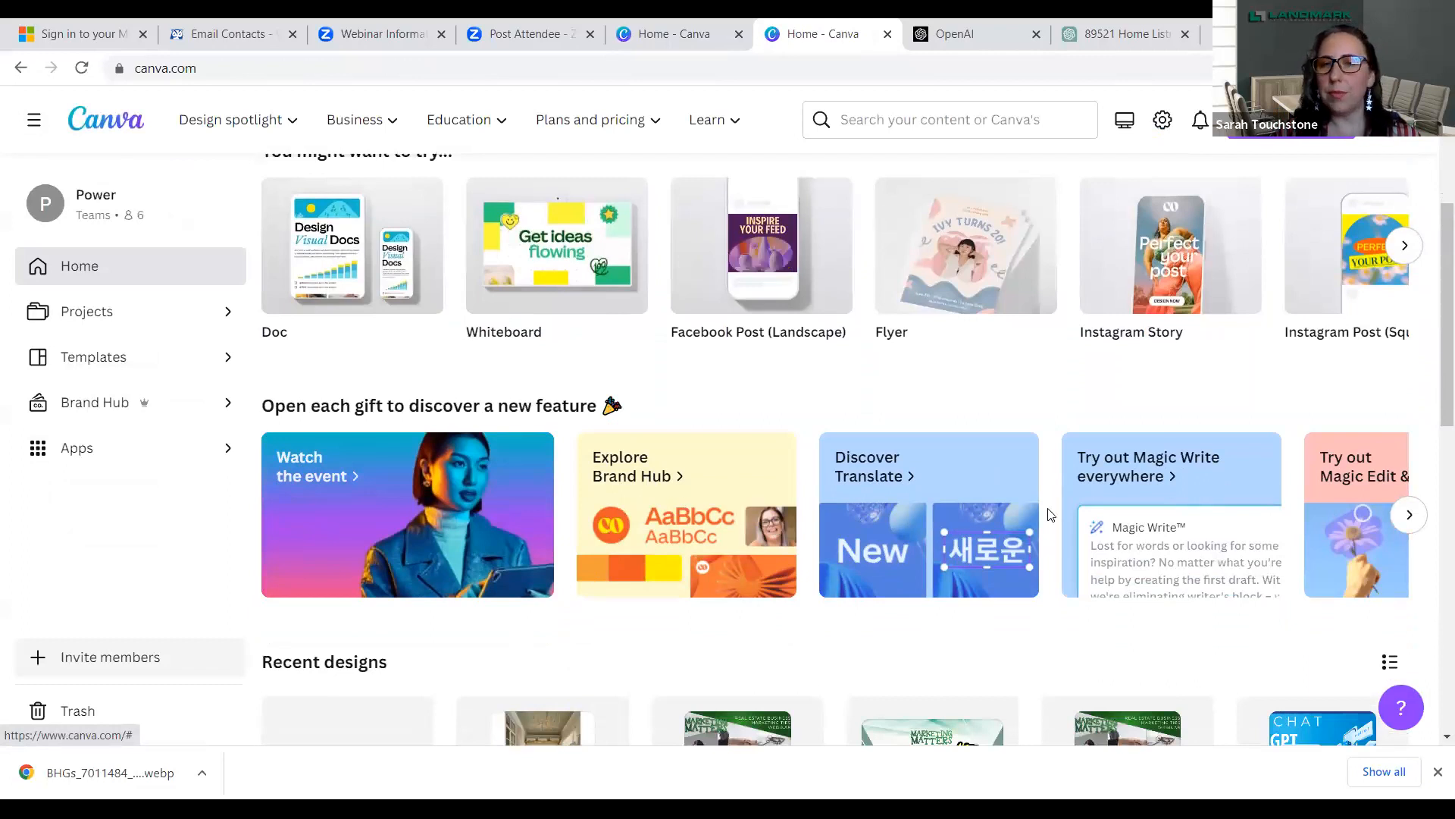
{"action": "left_click", "coordinate": [1410, 516]}
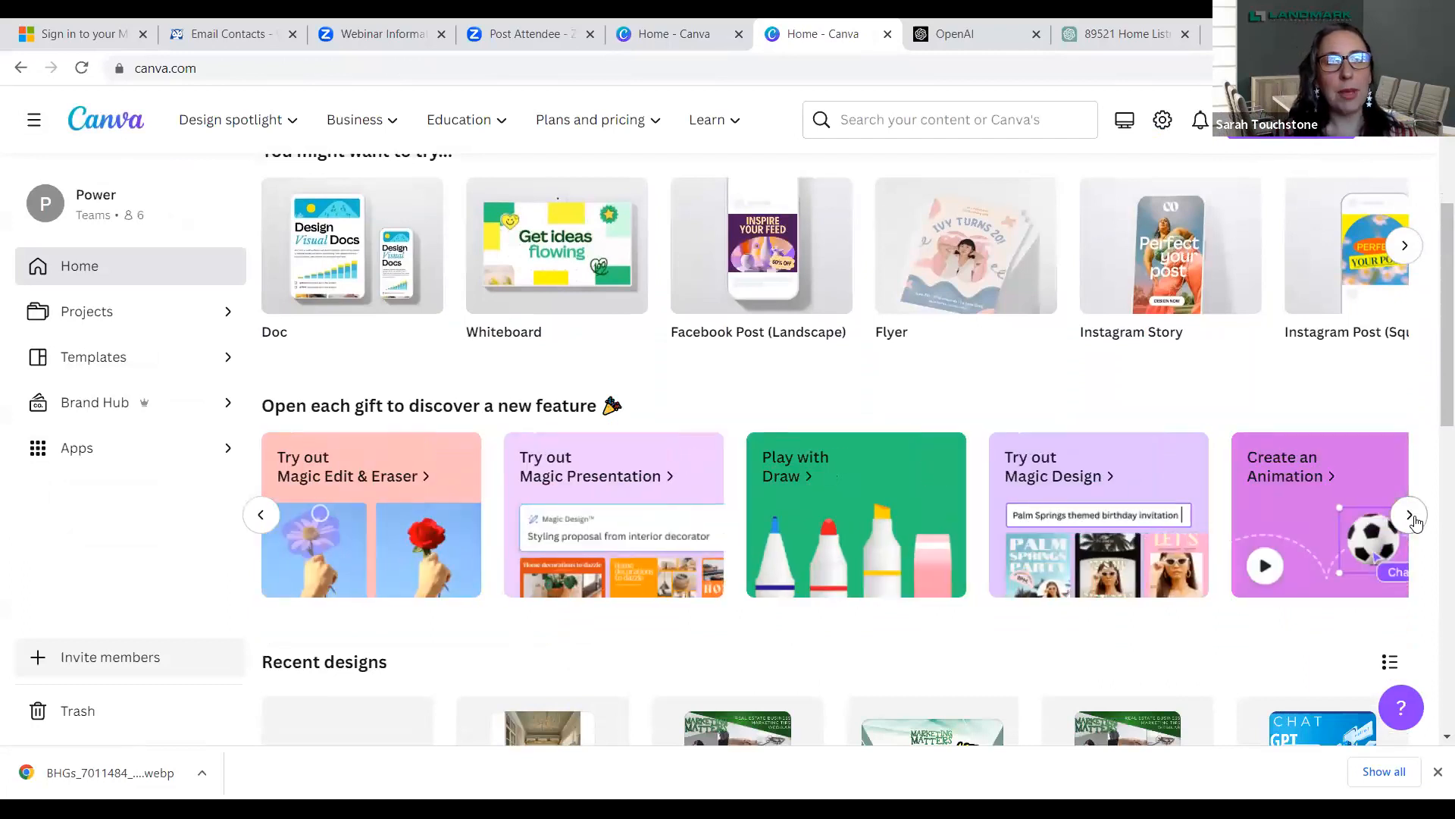
{"action": "left_click", "coordinate": [1410, 515]}
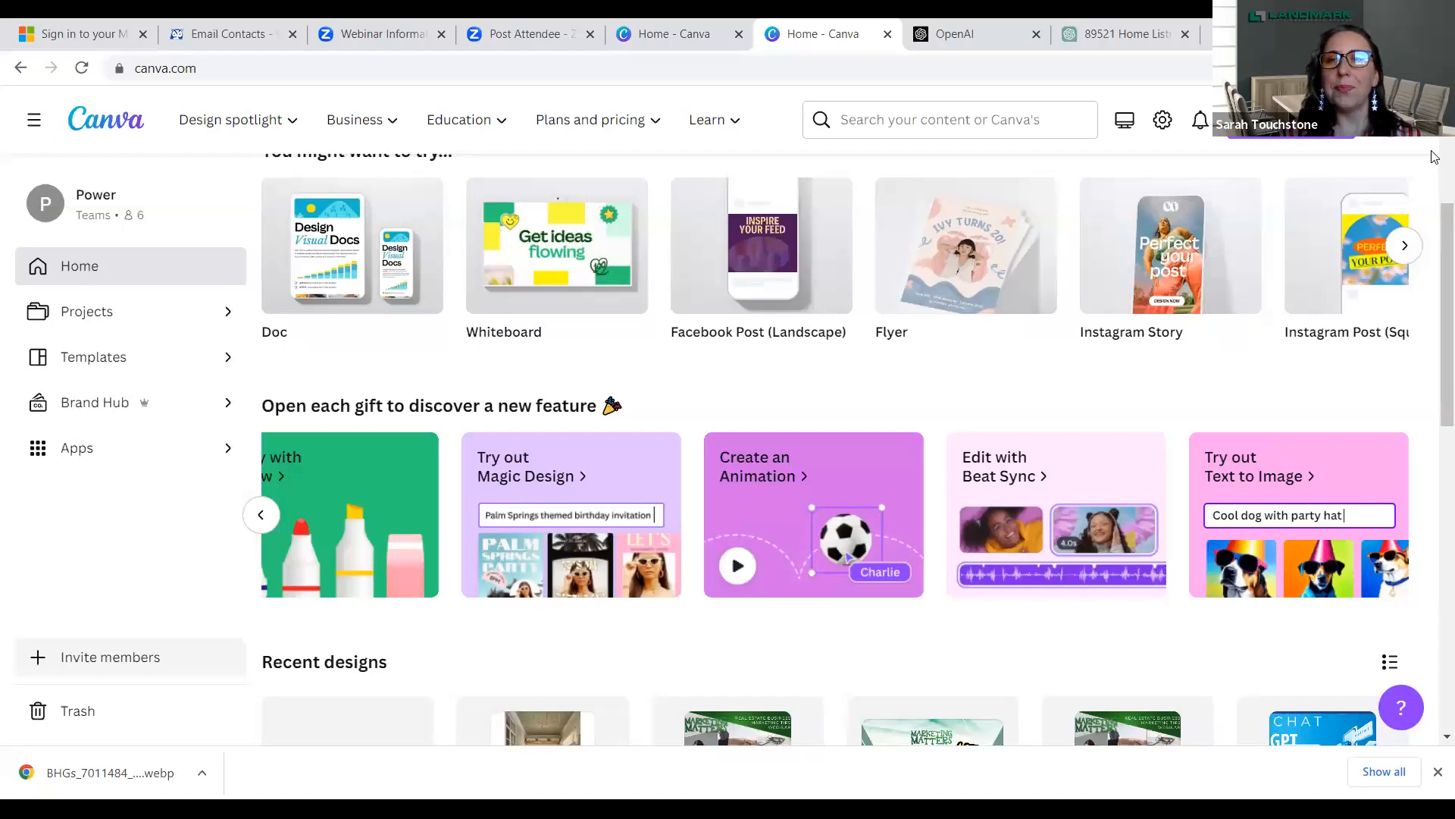
- Import the BHGs_7011484 laundry room image from the Downloads folder for a new design
{"action": "left_click", "coordinate": [1291, 134]}
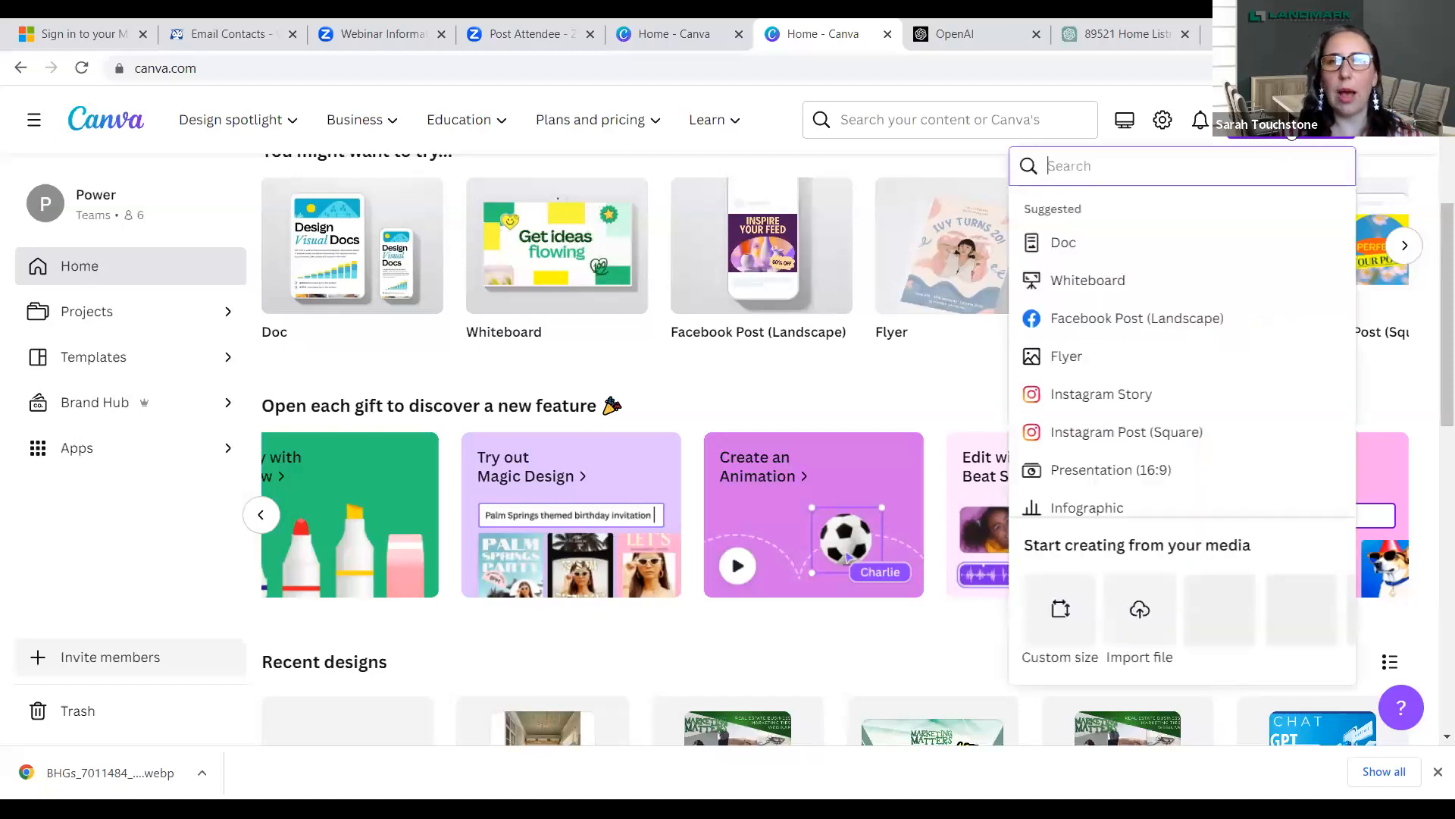
{"action": "left_click", "coordinate": [1139, 620]}
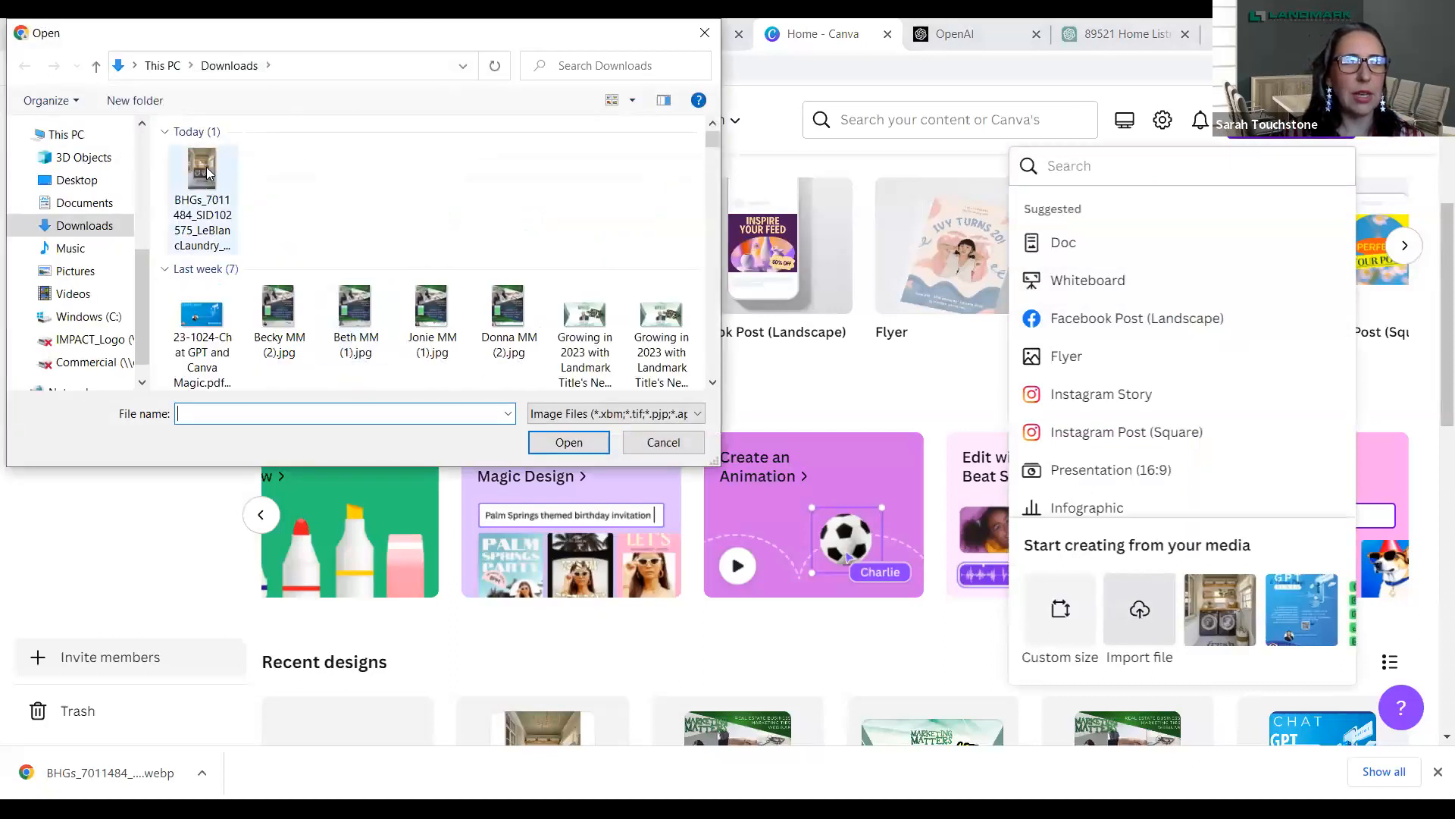
{"action": "left_click", "coordinate": [218, 246]}
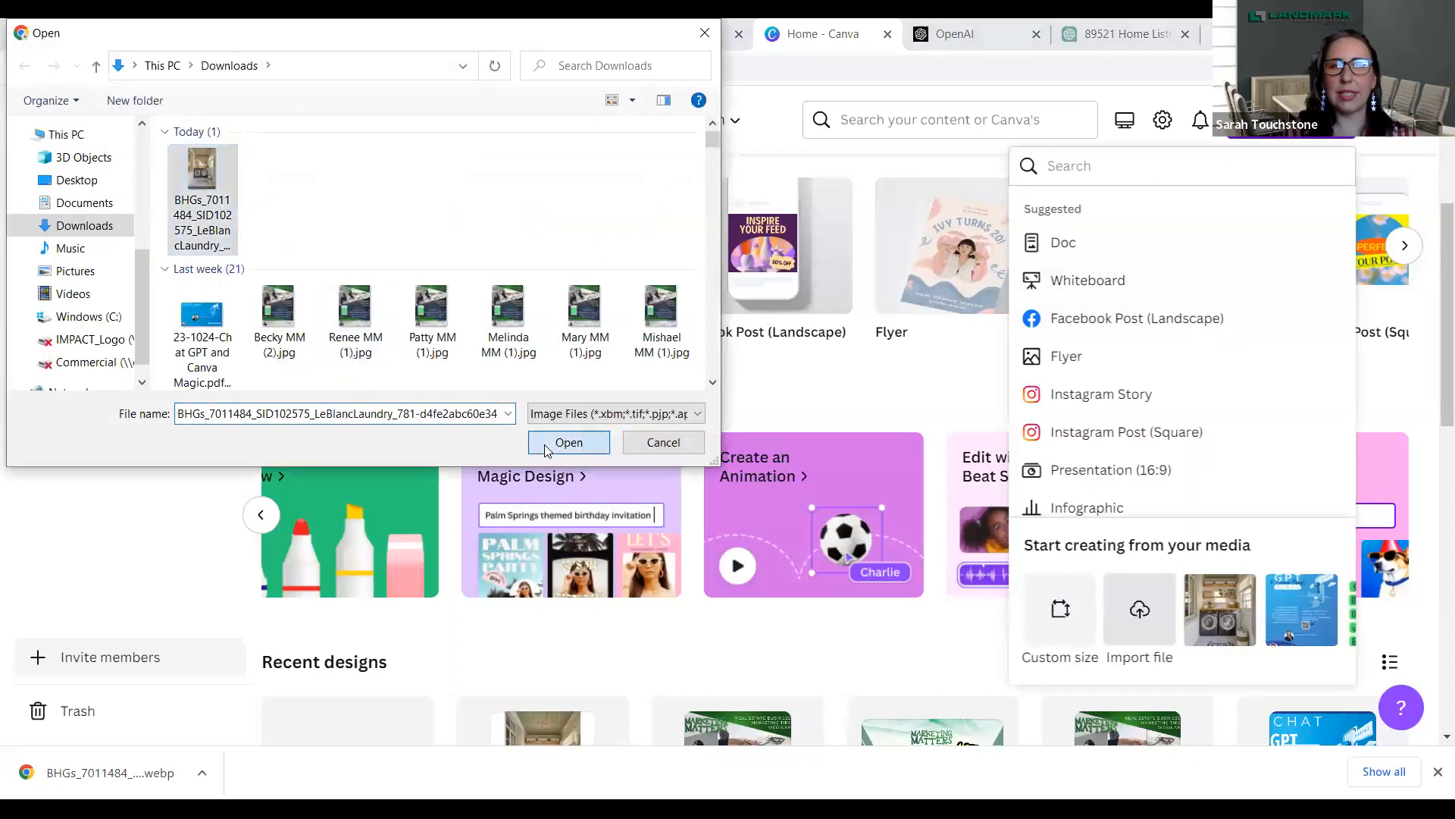
{"action": "left_click", "coordinate": [545, 446]}
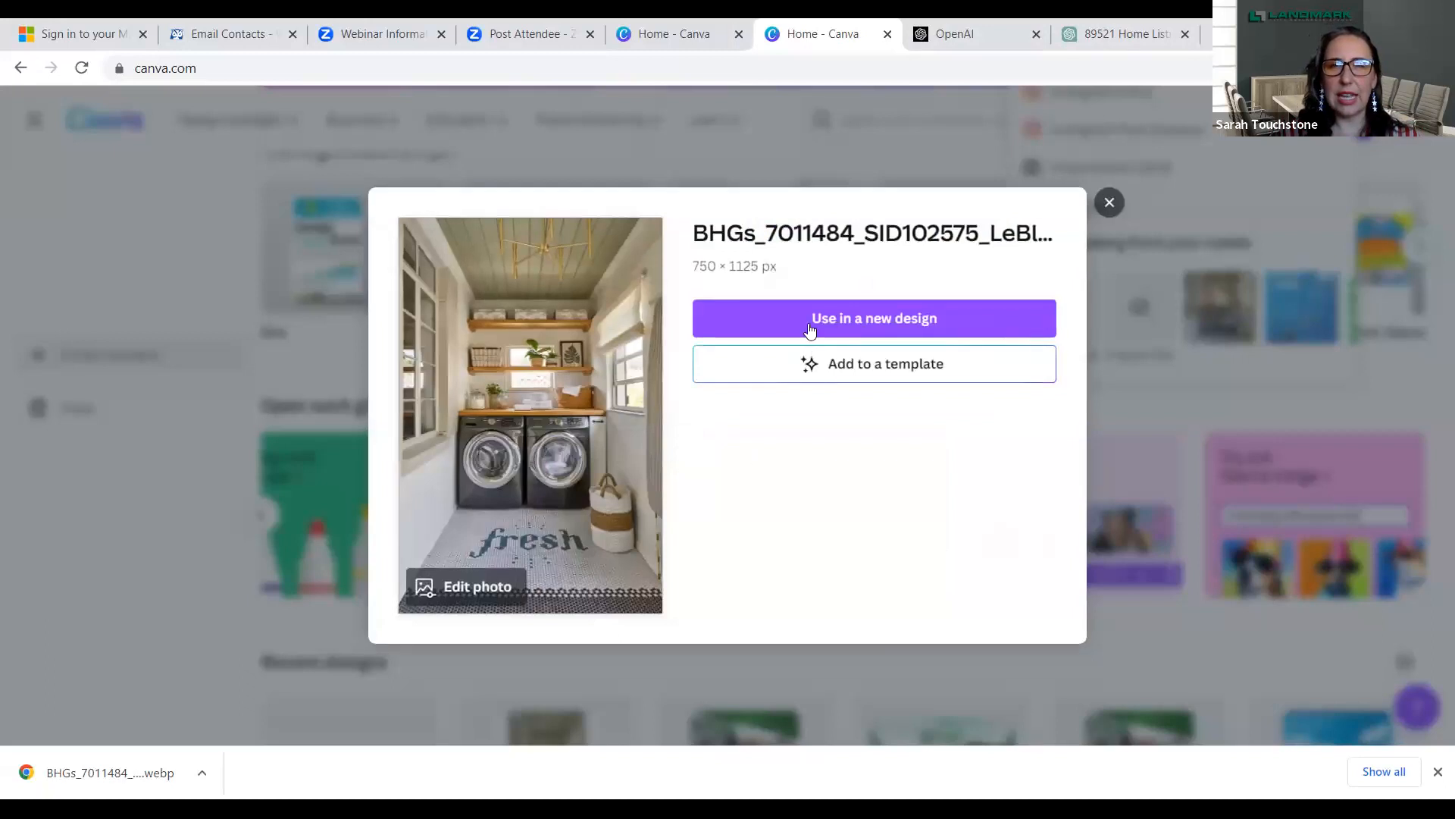
- Use the imported laundry room photo in a new Infographic design
{"action": "left_click", "coordinate": [809, 327]}
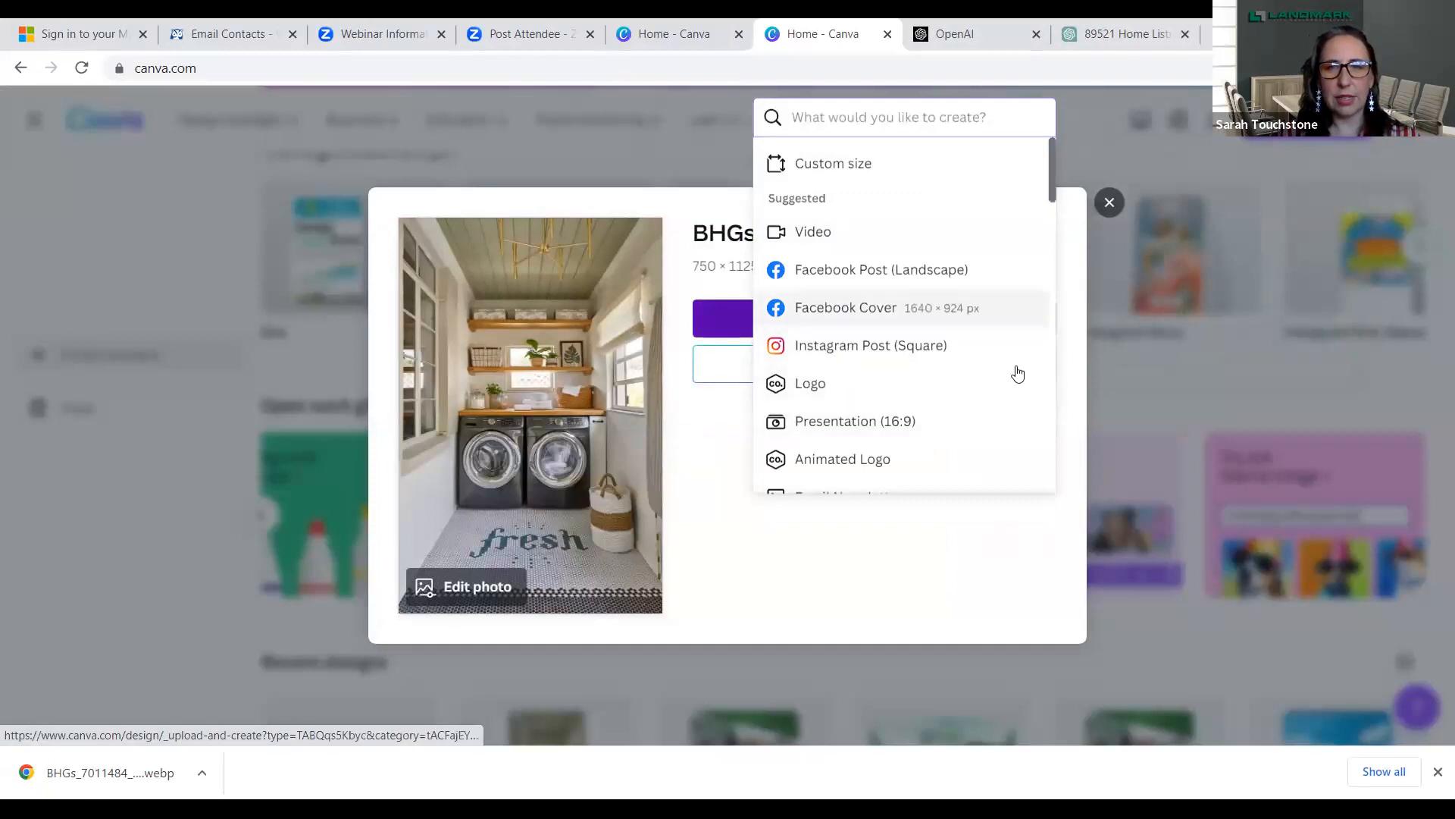
{"action": "left_click_drag", "start_coordinate": [1050, 186], "coordinate": [1057, 250]}
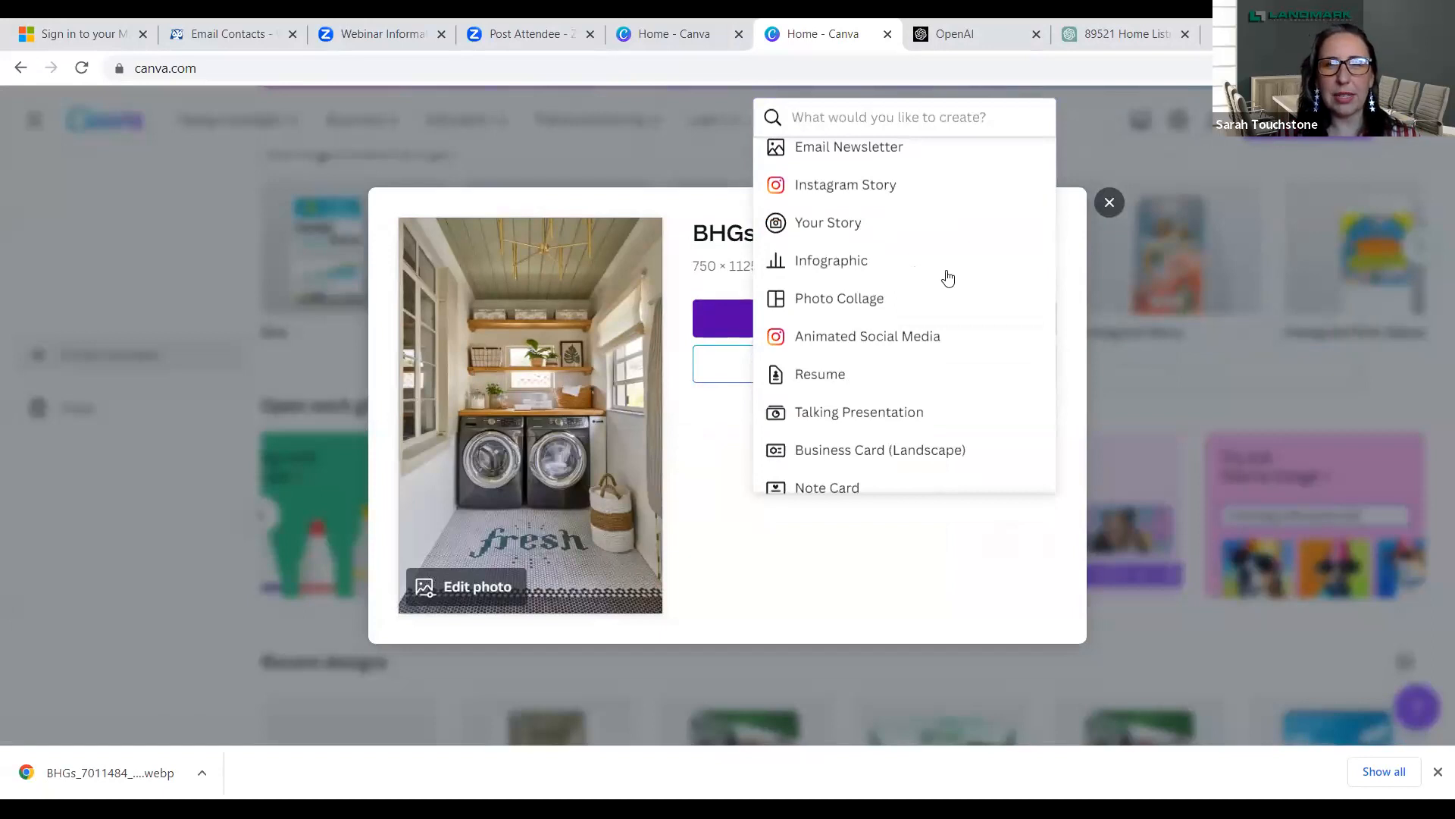
{"action": "left_click", "coordinate": [853, 261]}
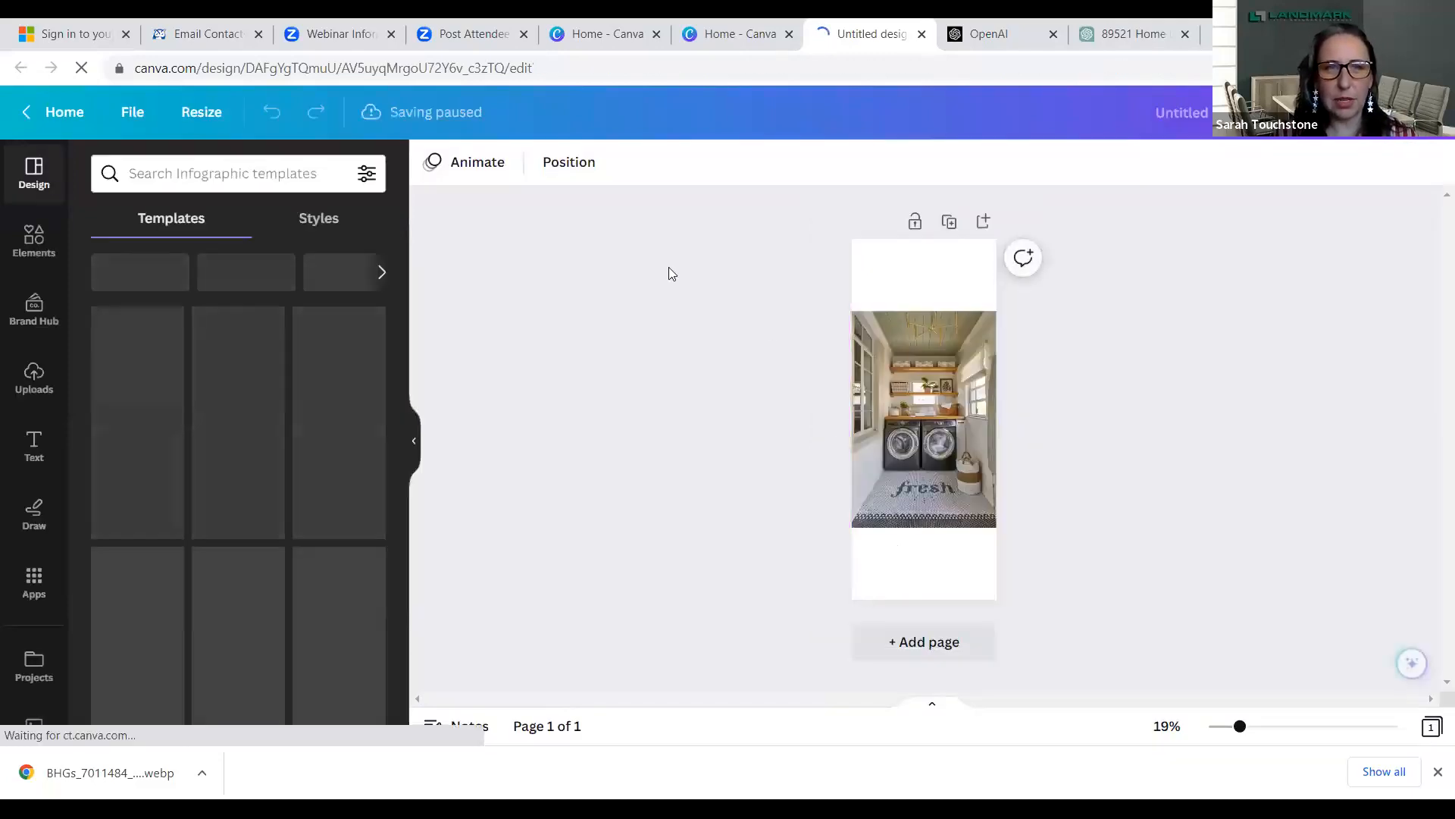
- Make a resized 5 × 7 in copy of the infographic design and select the laundry room photo in it
{"action": "left_click", "coordinate": [216, 113]}
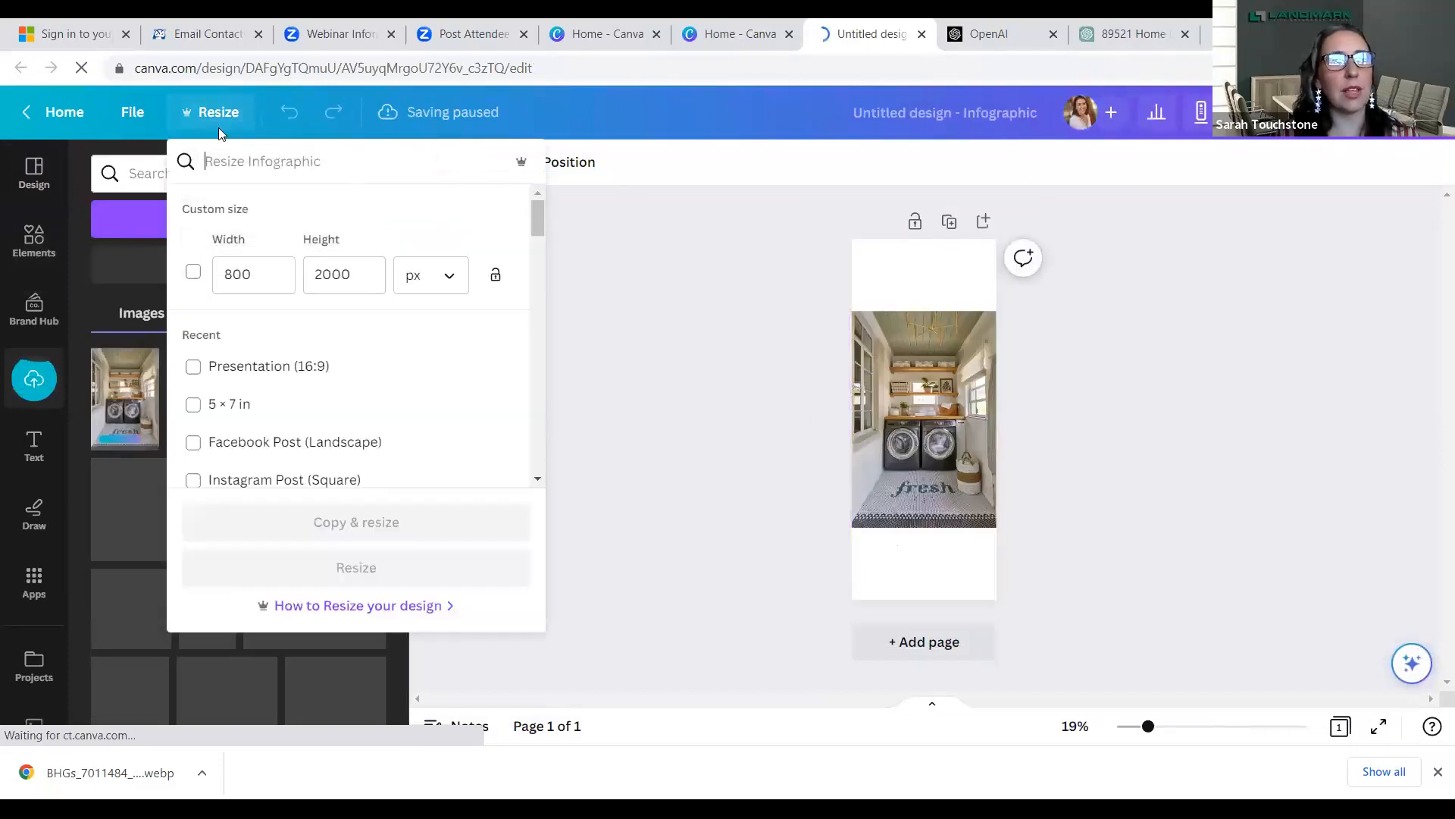
{"action": "left_click", "coordinate": [233, 406]}
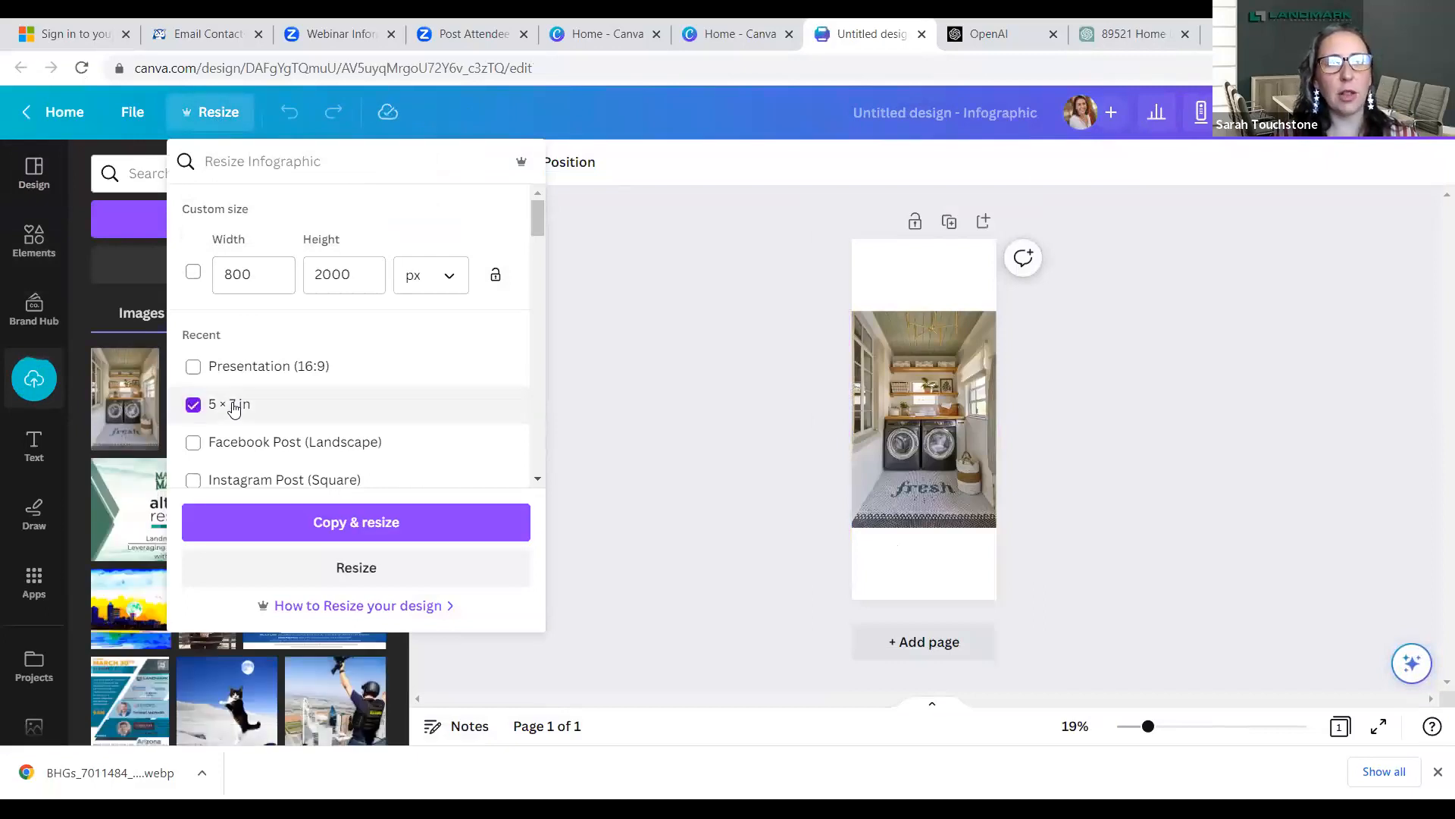
{"action": "left_click", "coordinate": [272, 534]}
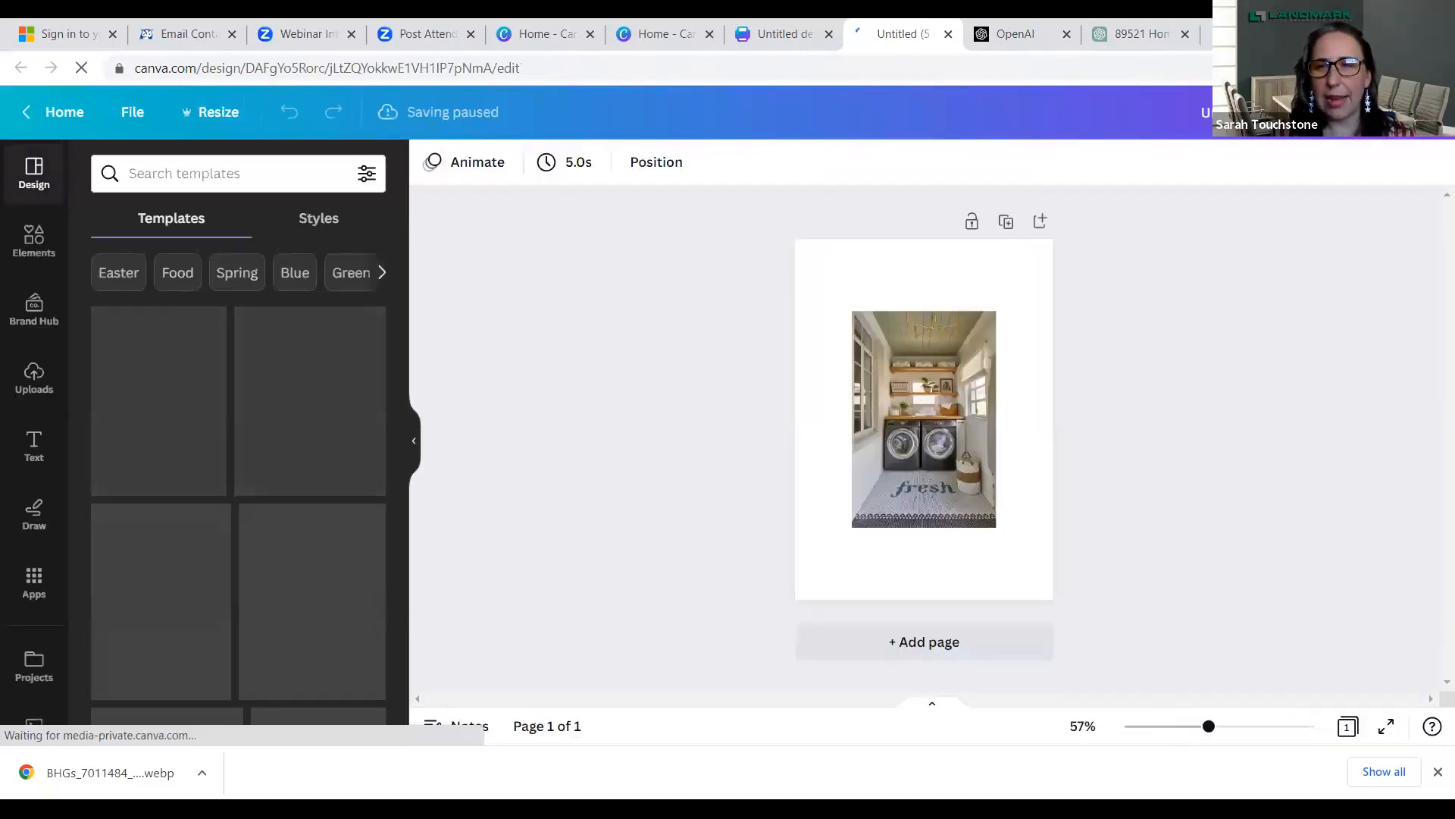
{"action": "left_click", "coordinate": [854, 322]}
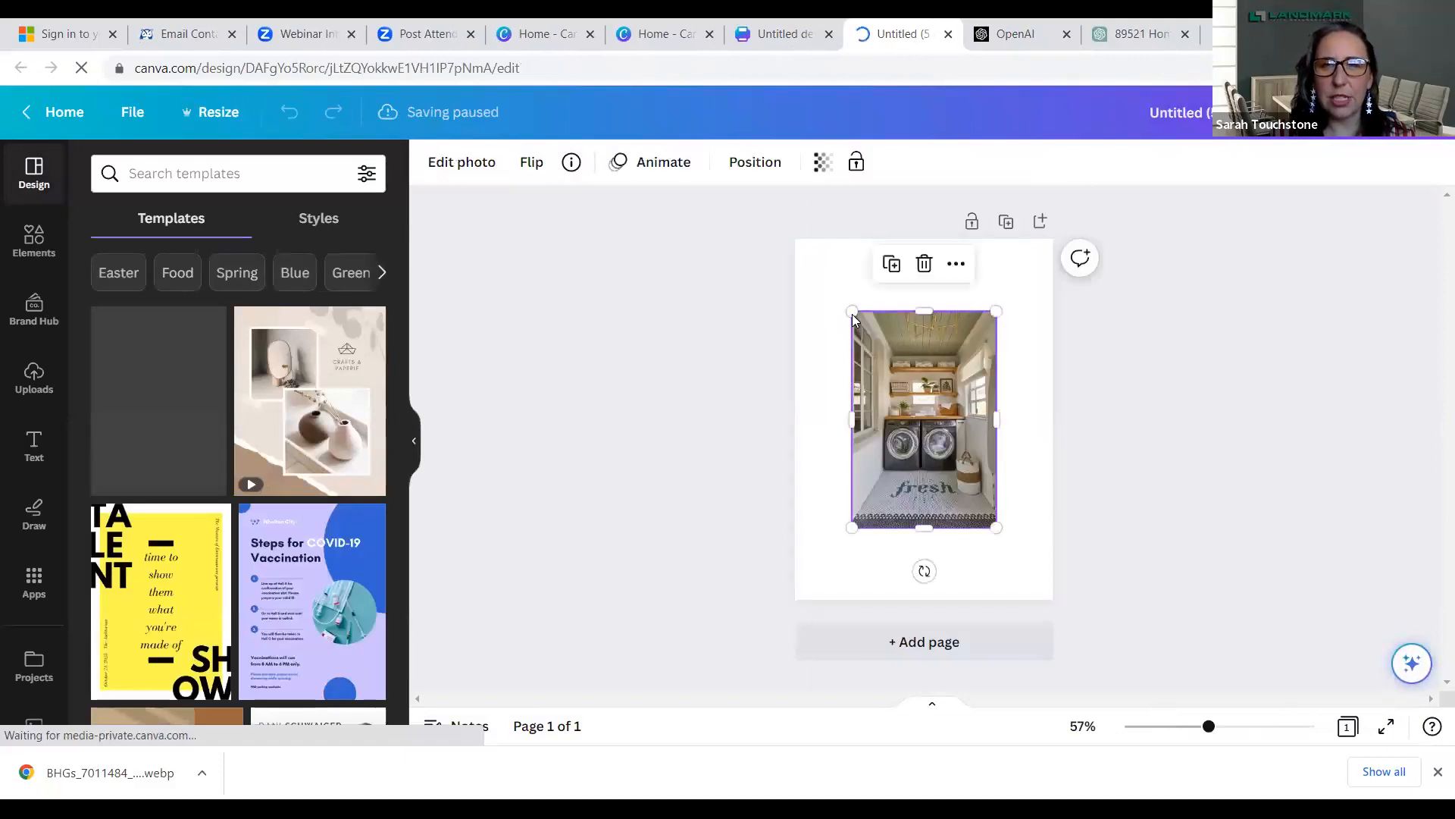
- Enlarge the laundry room photo from its opposite corners until it covers nearly the whole 5 × 7 in page
{"action": "left_click_drag", "start_coordinate": [852, 312], "coordinate": [798, 241]}
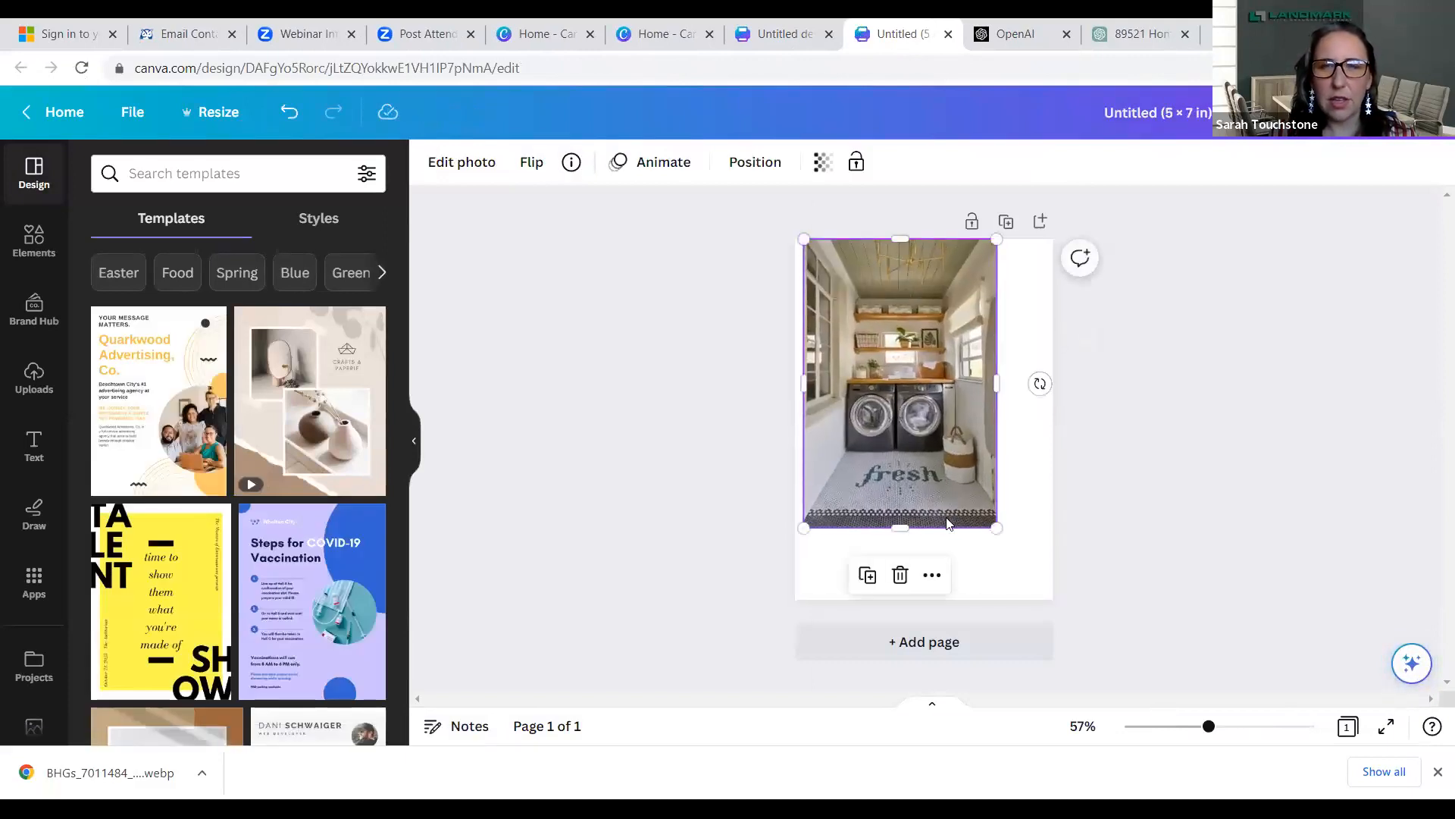
{"action": "left_click_drag", "start_coordinate": [995, 526], "coordinate": [1049, 607]}
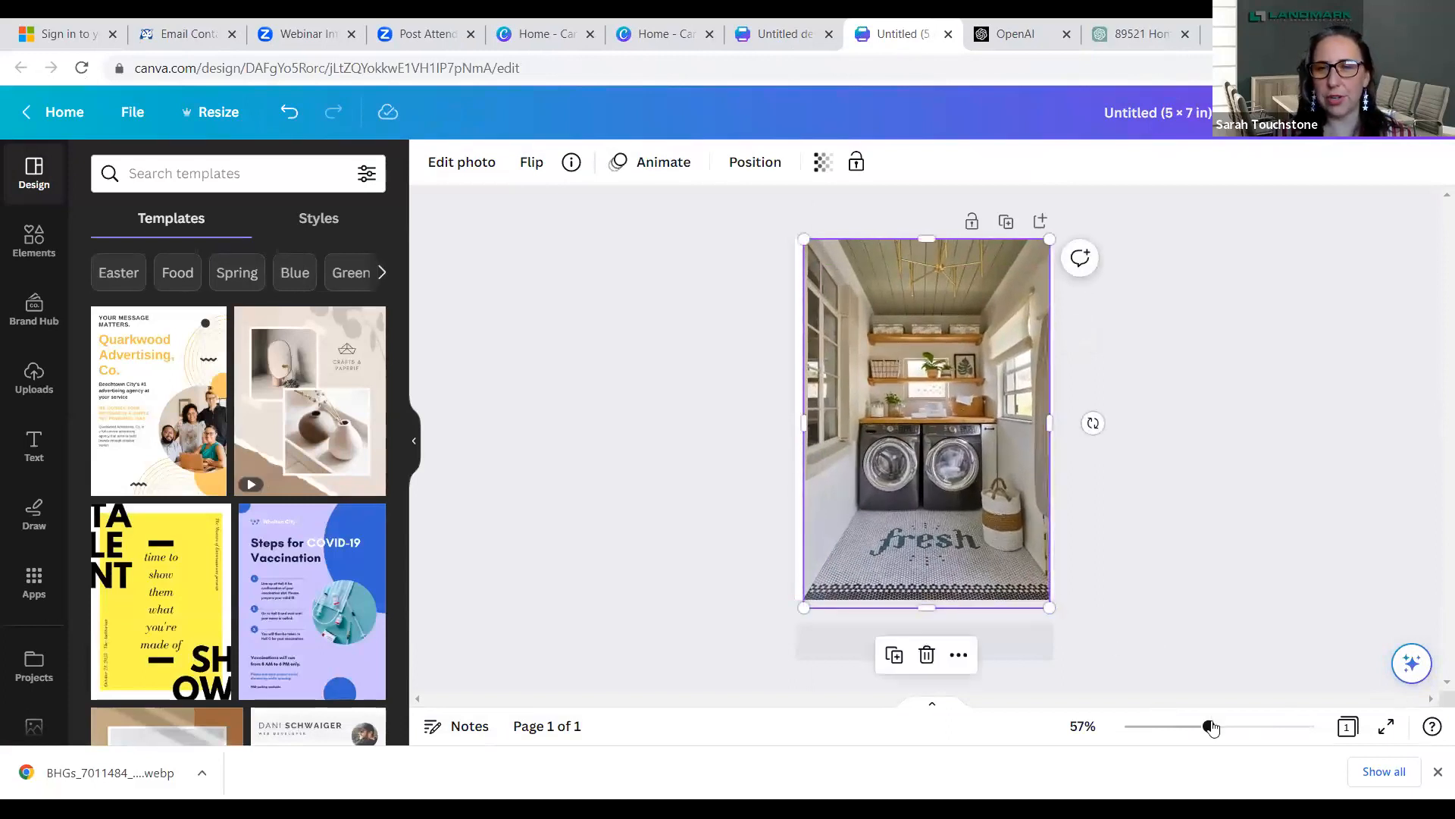
{"action": "left_click_drag", "start_coordinate": [1209, 726], "coordinate": [1213, 726]}
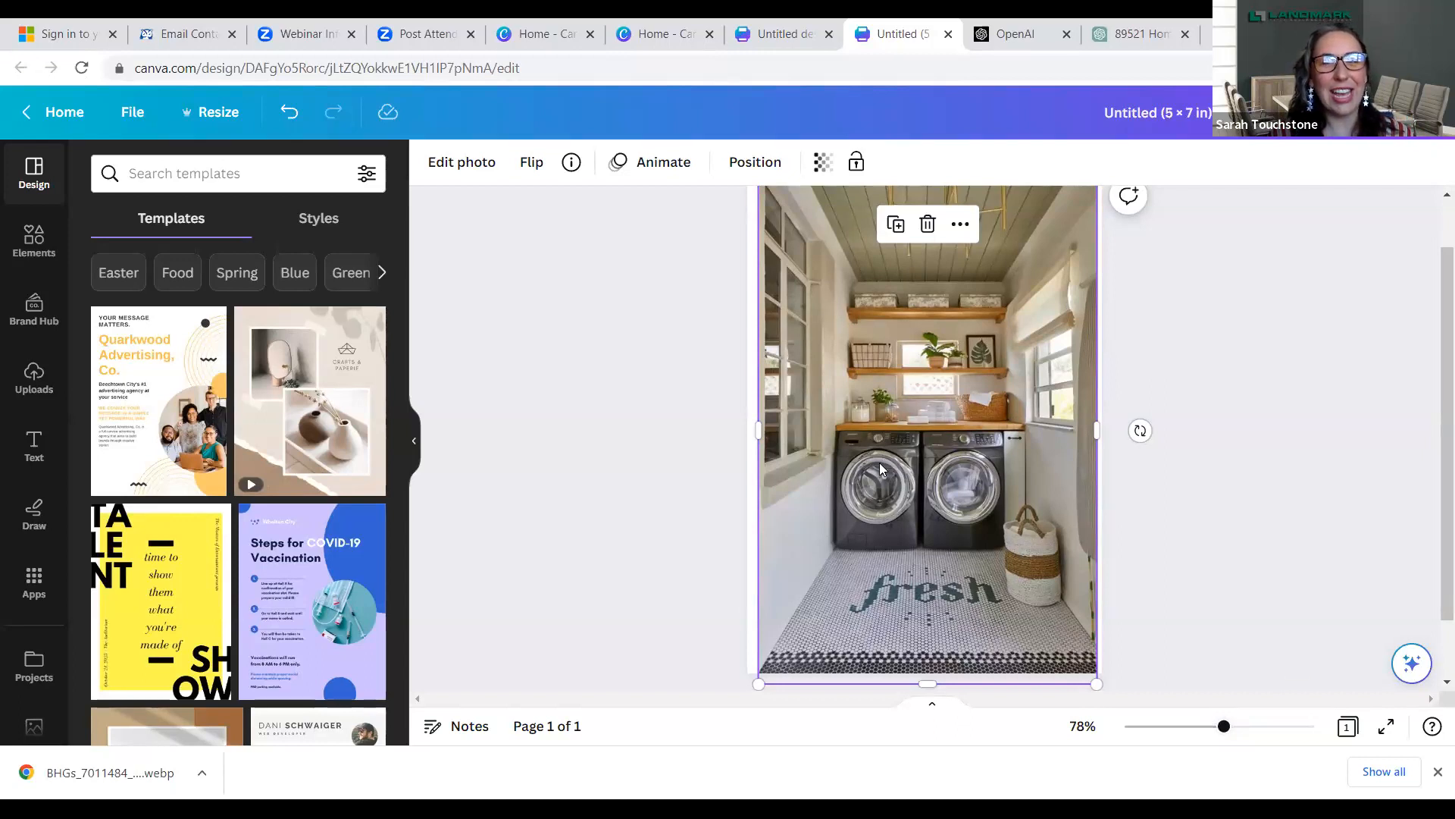
- Erase the woven laundry basket beside the machines from the photo with Magic Eraser
{"action": "left_click", "coordinate": [450, 165]}
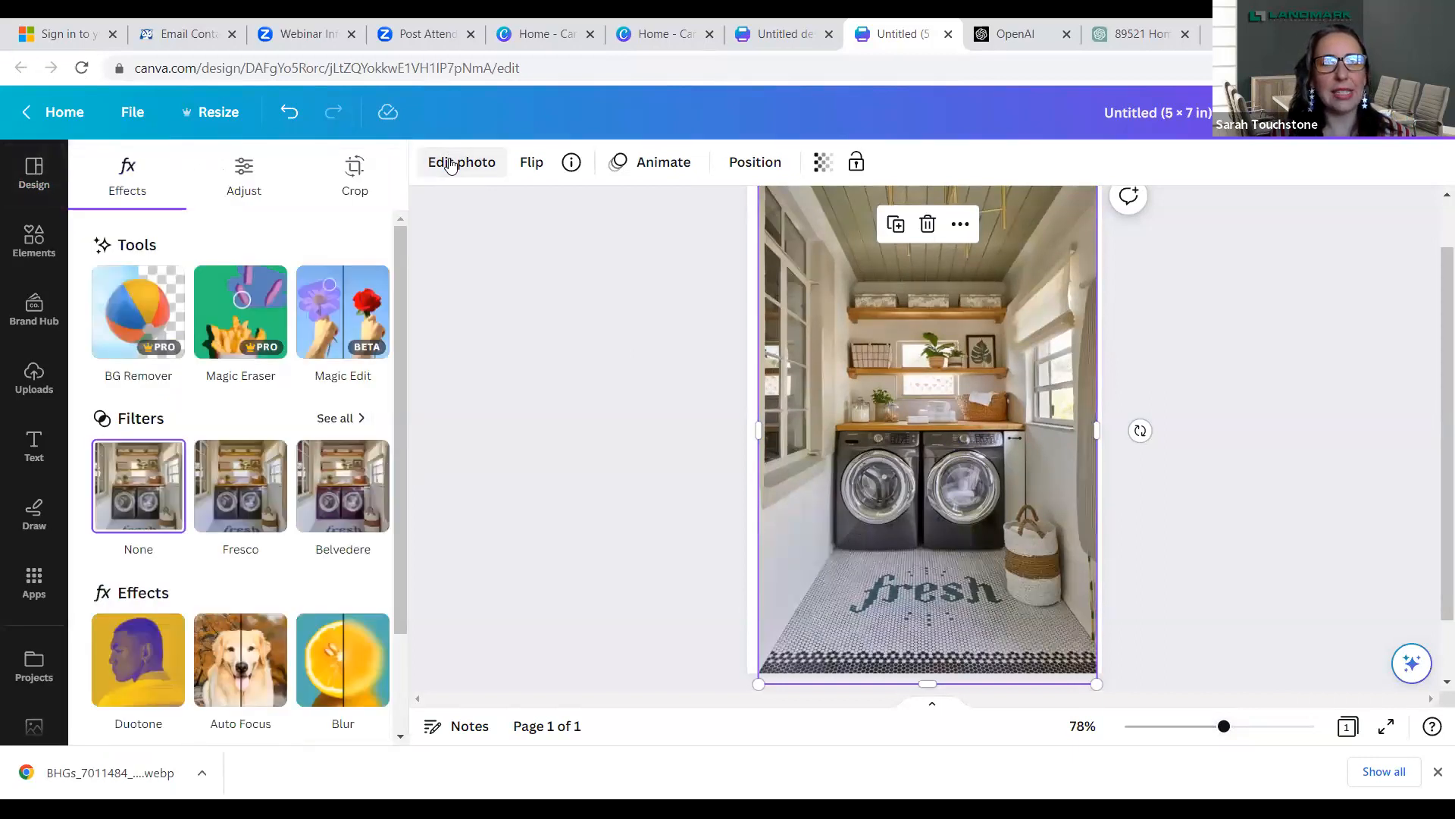
{"action": "left_click", "coordinate": [237, 310]}
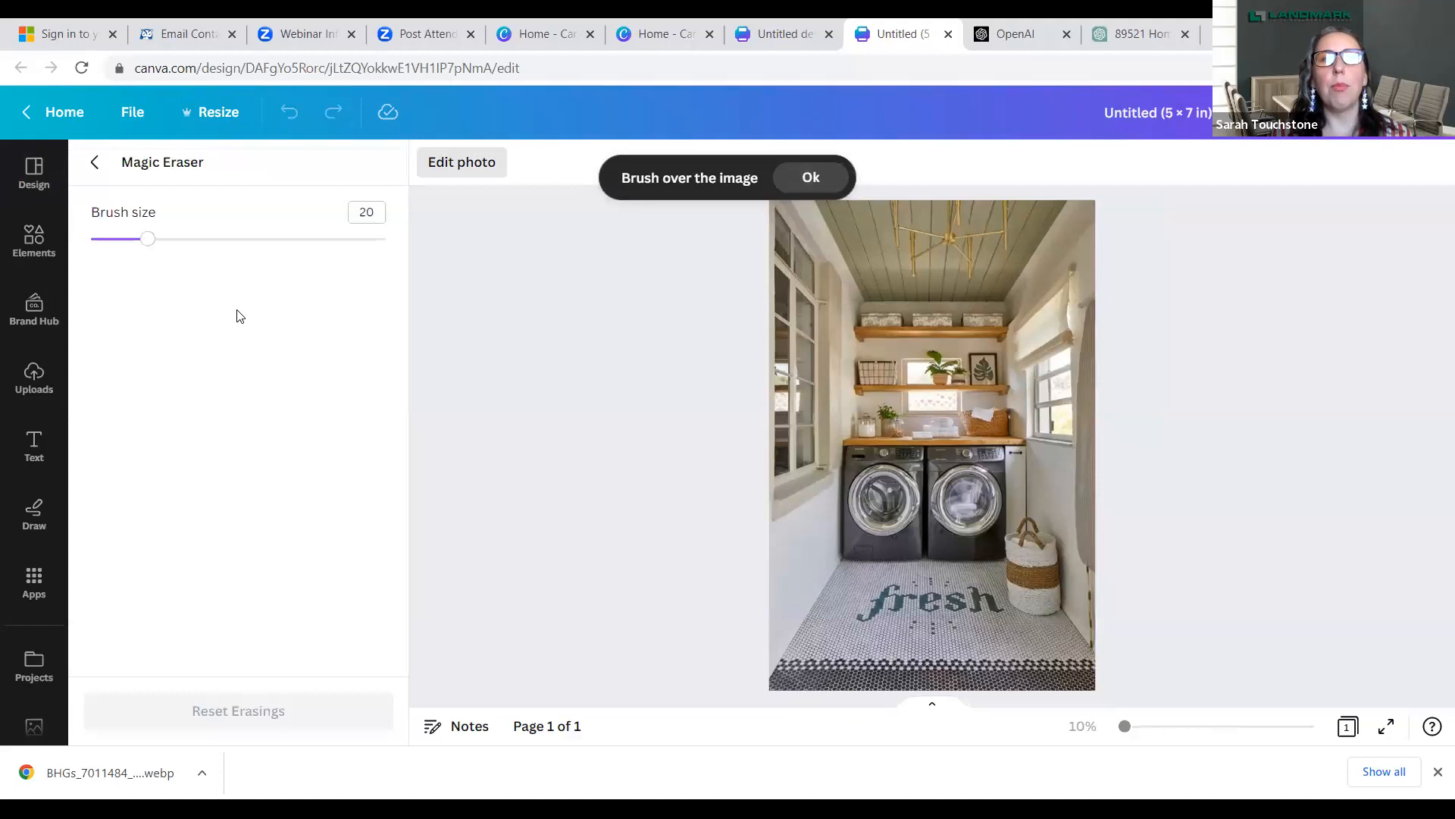
{"action": "left_click", "coordinate": [810, 177]}
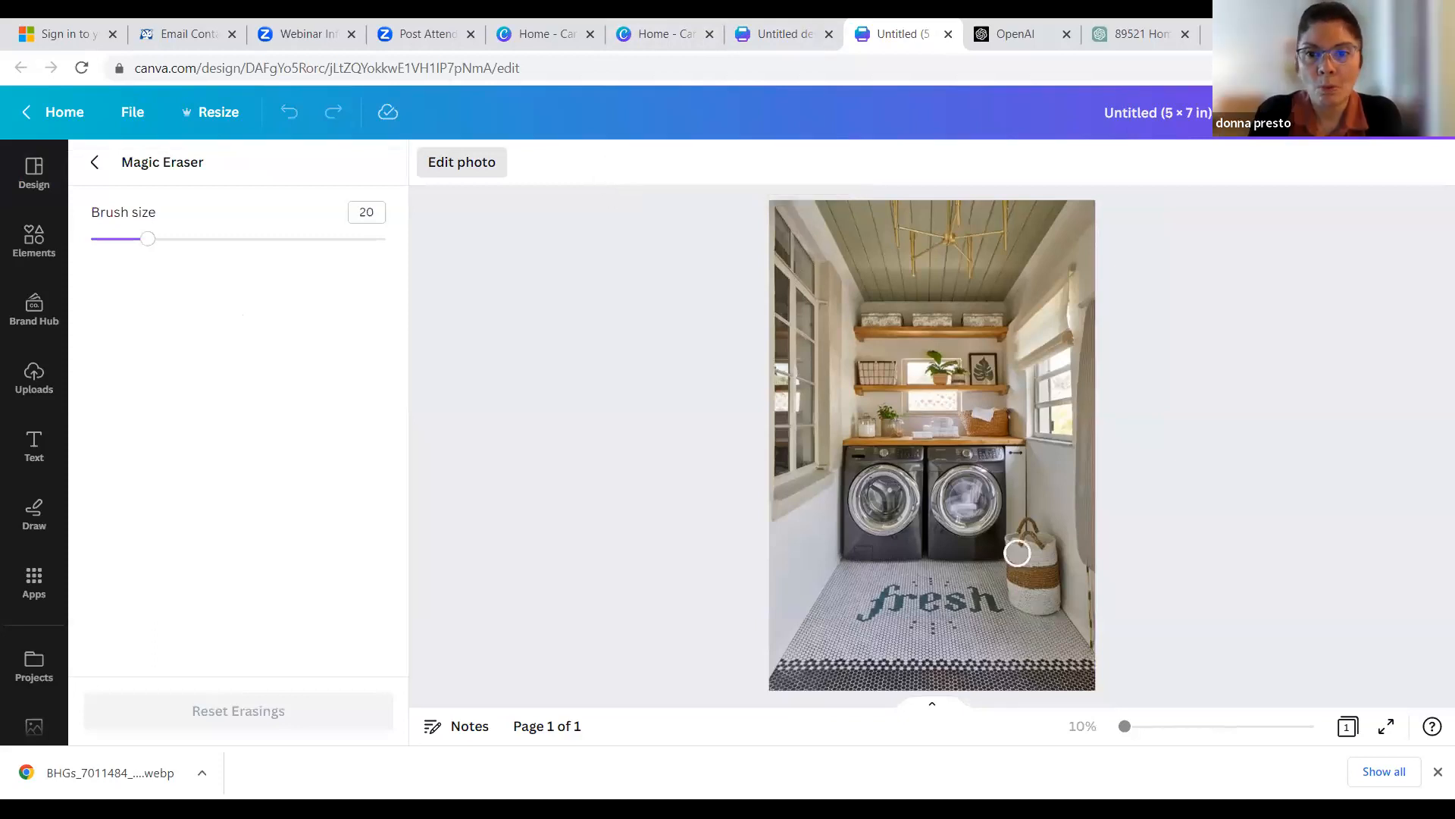
{"action": "mouse_move", "coordinate": [1014, 538]}
{"action": "left_mouse_down"}
{"action": "mouse_move", "coordinate": [1015, 598]}
{"action": "mouse_move", "coordinate": [1055, 605]}
{"action": "mouse_move", "coordinate": [1049, 541]}
{"action": "mouse_move", "coordinate": [1027, 523]}
{"action": "mouse_move", "coordinate": [1039, 587]}
{"action": "left_mouse_up"}
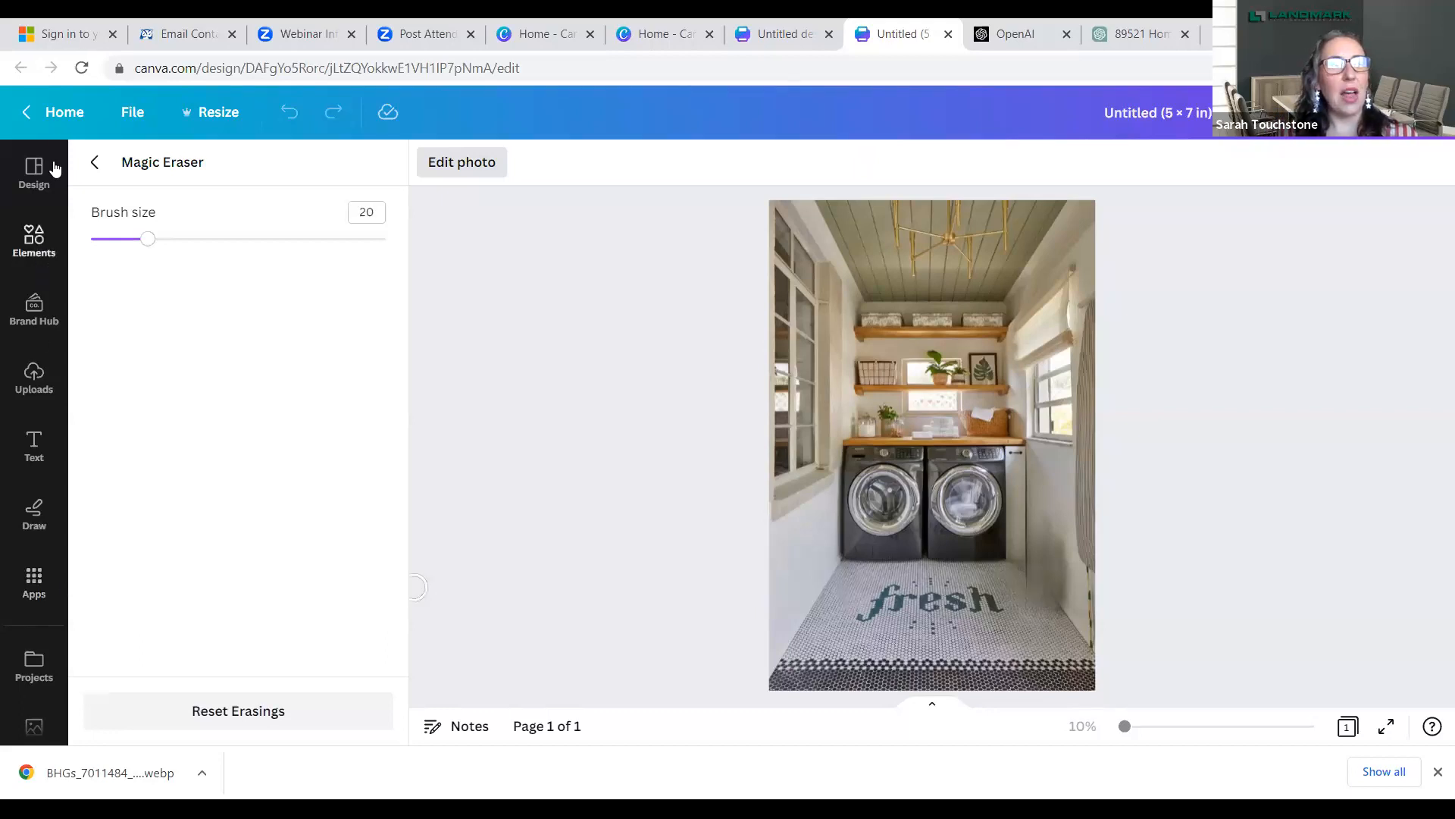
- Return to the Canva home page and create a blank Presentation (16:9) design
{"action": "left_click", "coordinate": [58, 112]}
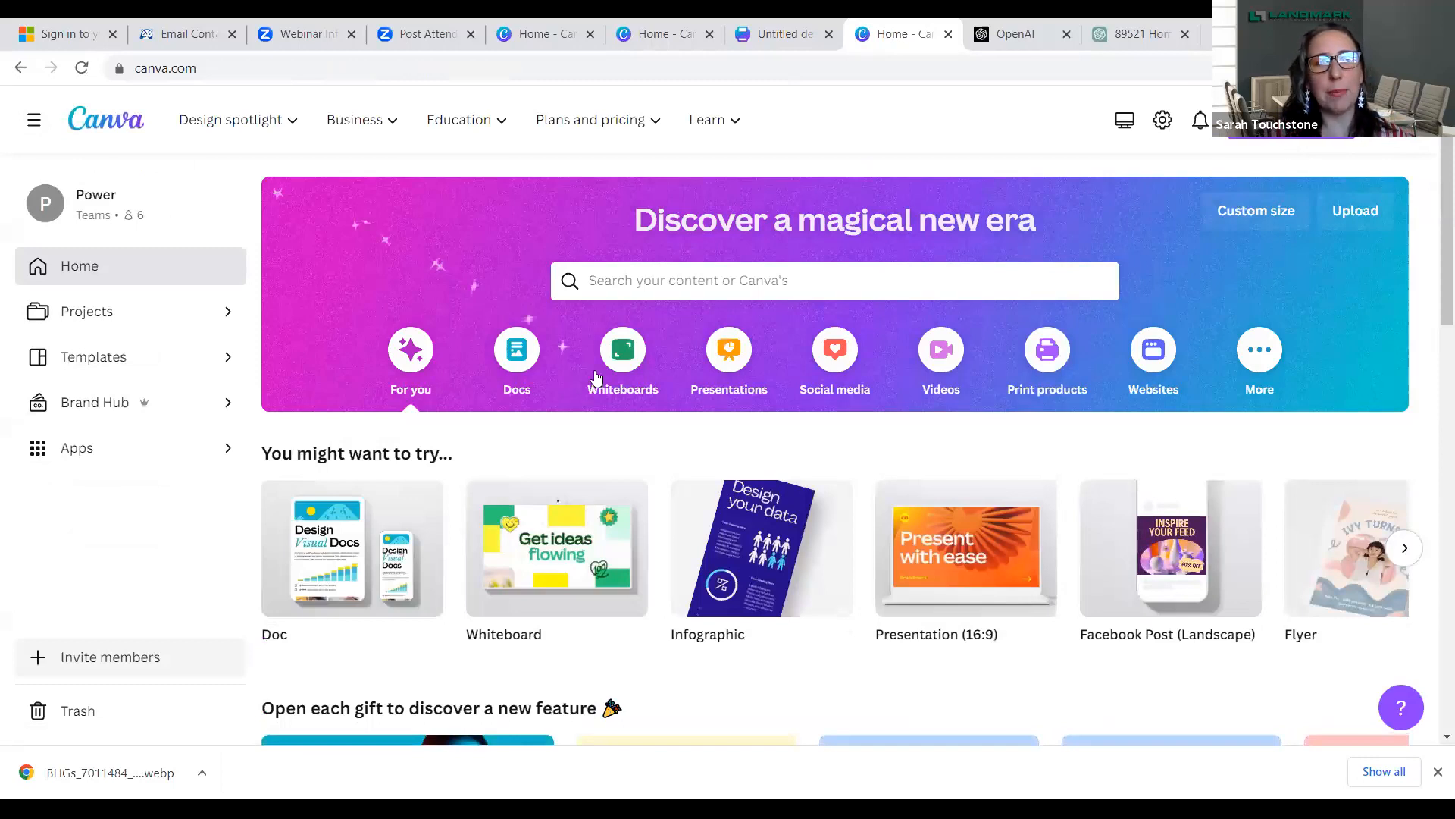
{"action": "mouse_move", "coordinate": [963, 560]}
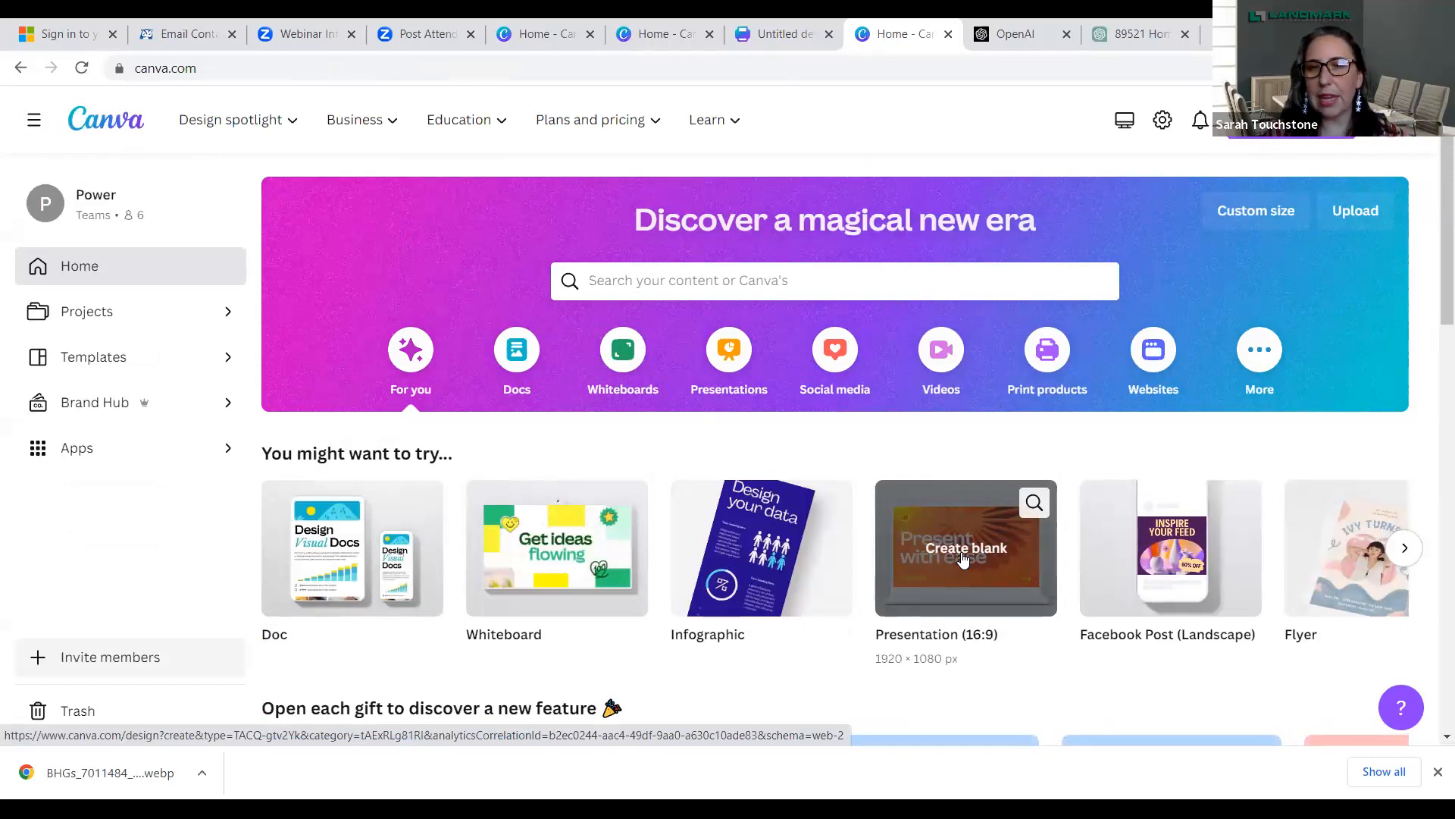
{"action": "left_click", "coordinate": [963, 558]}
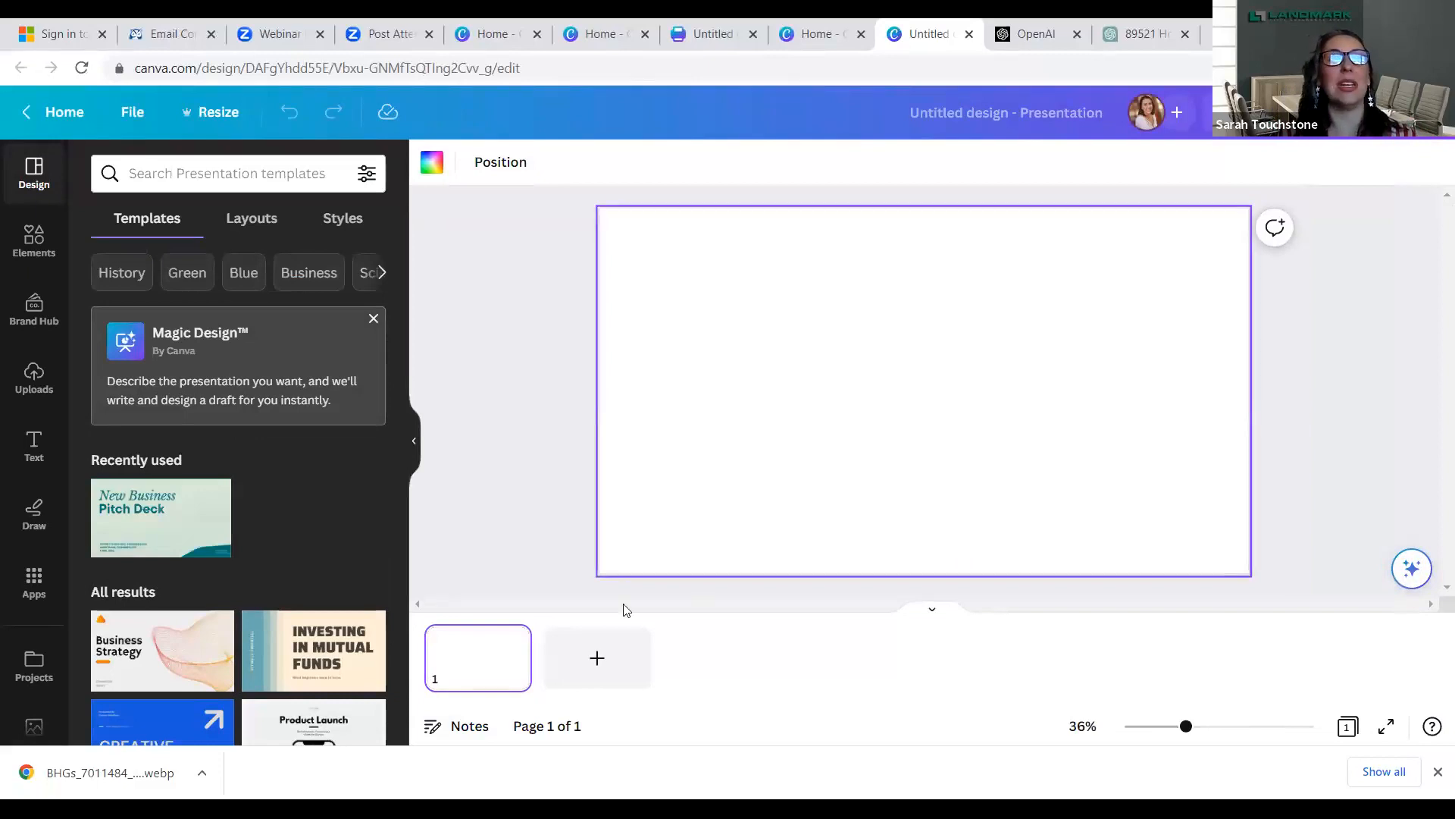
- Generate presentation drafts with Magic Design from the topic "The housing market in Reno Nevada"
{"action": "left_click", "coordinate": [275, 366]}
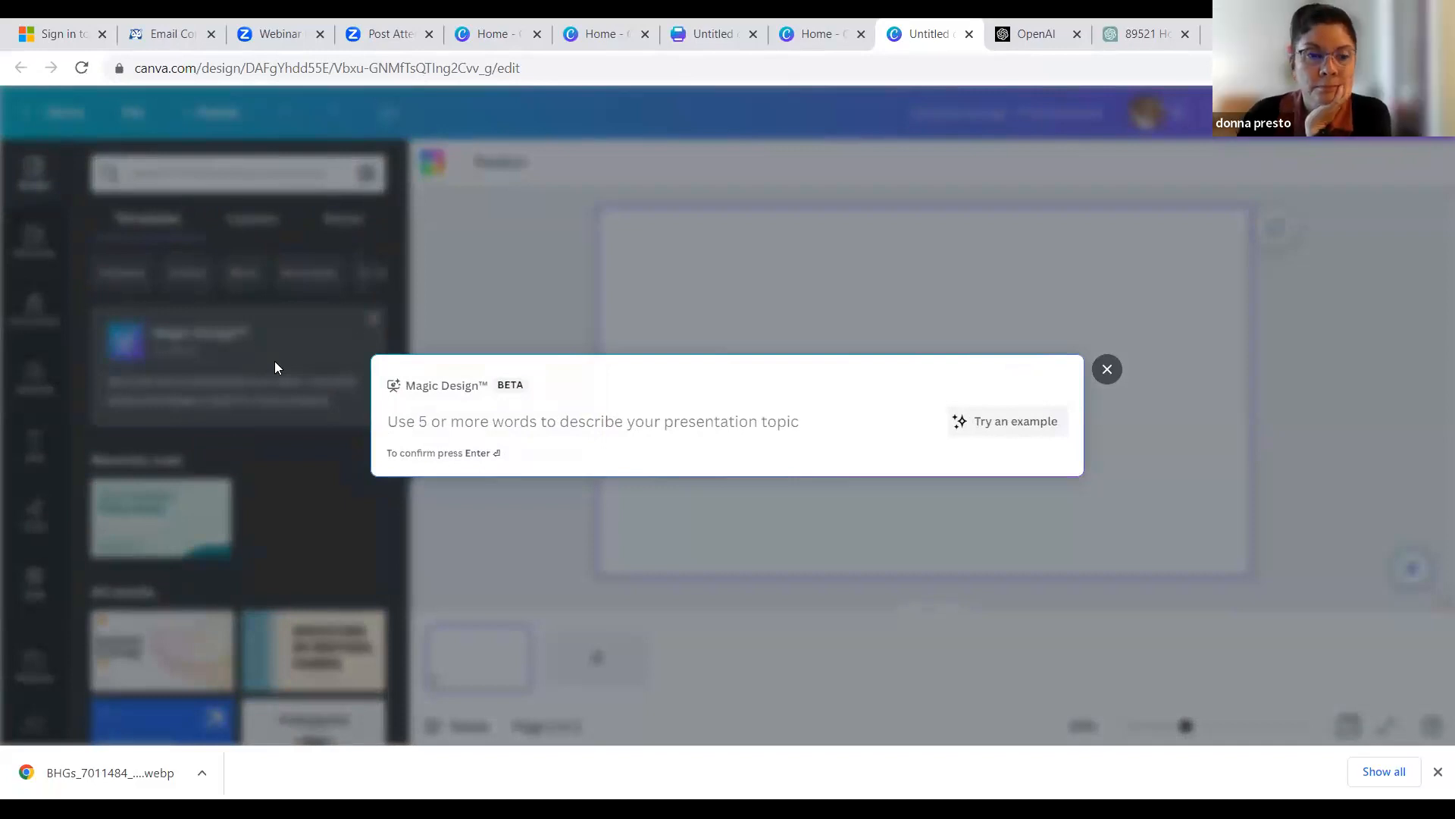
{"action": "type", "text": "The hos"}
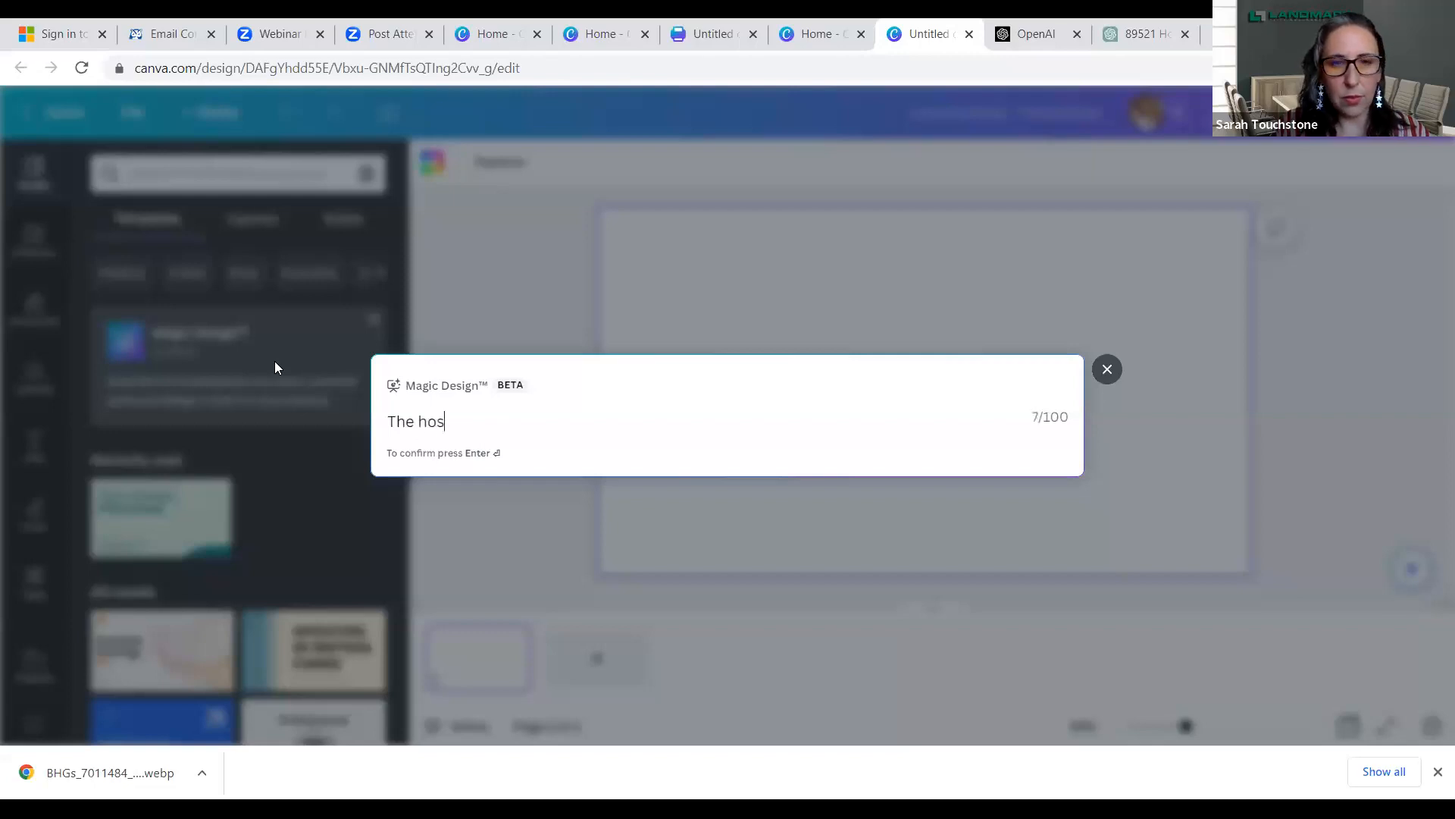
{"action": "key", "text": "BackSpace"}
{"action": "type", "text": "using"}
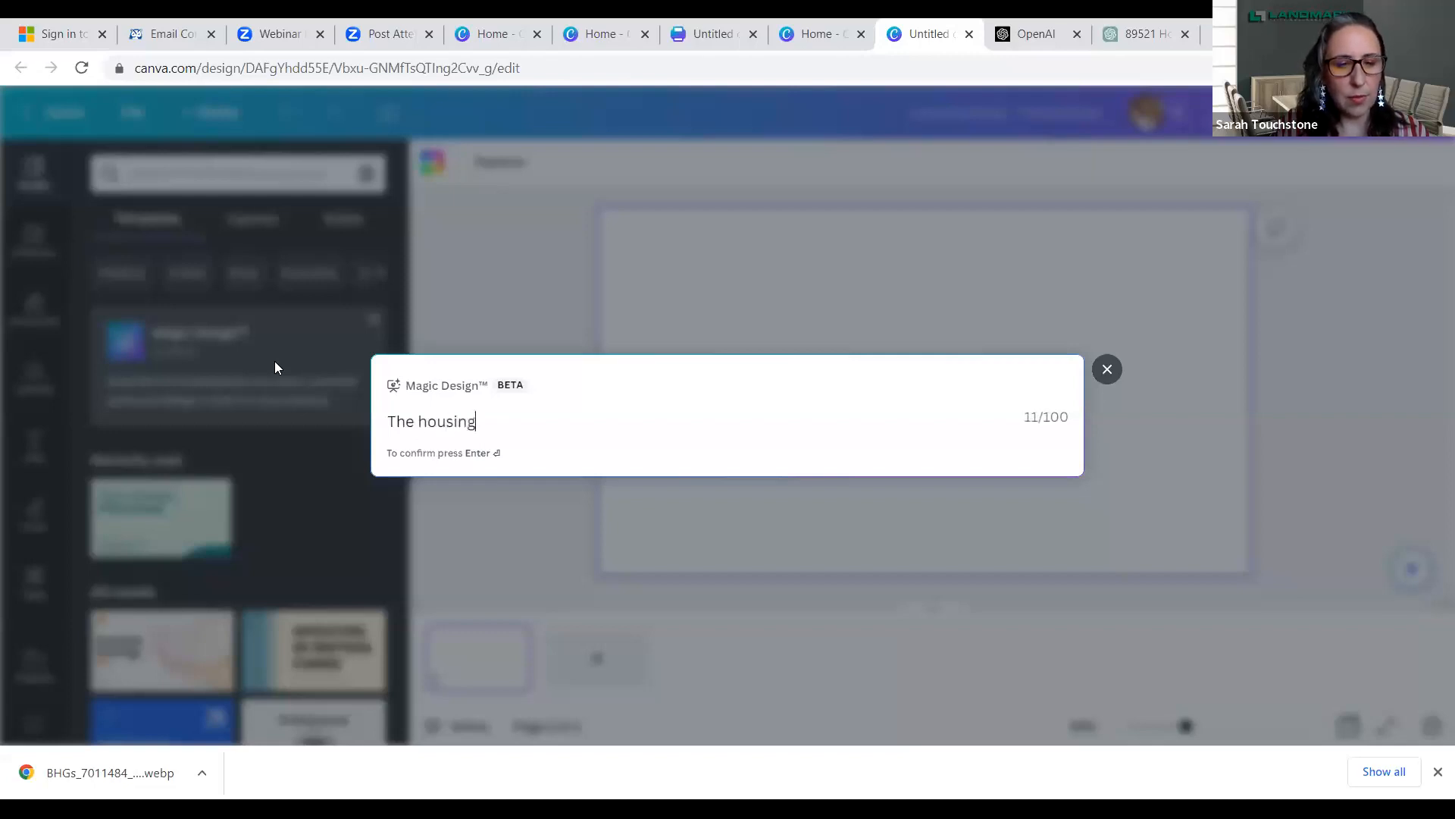
{"action": "type", "text": " market in "}
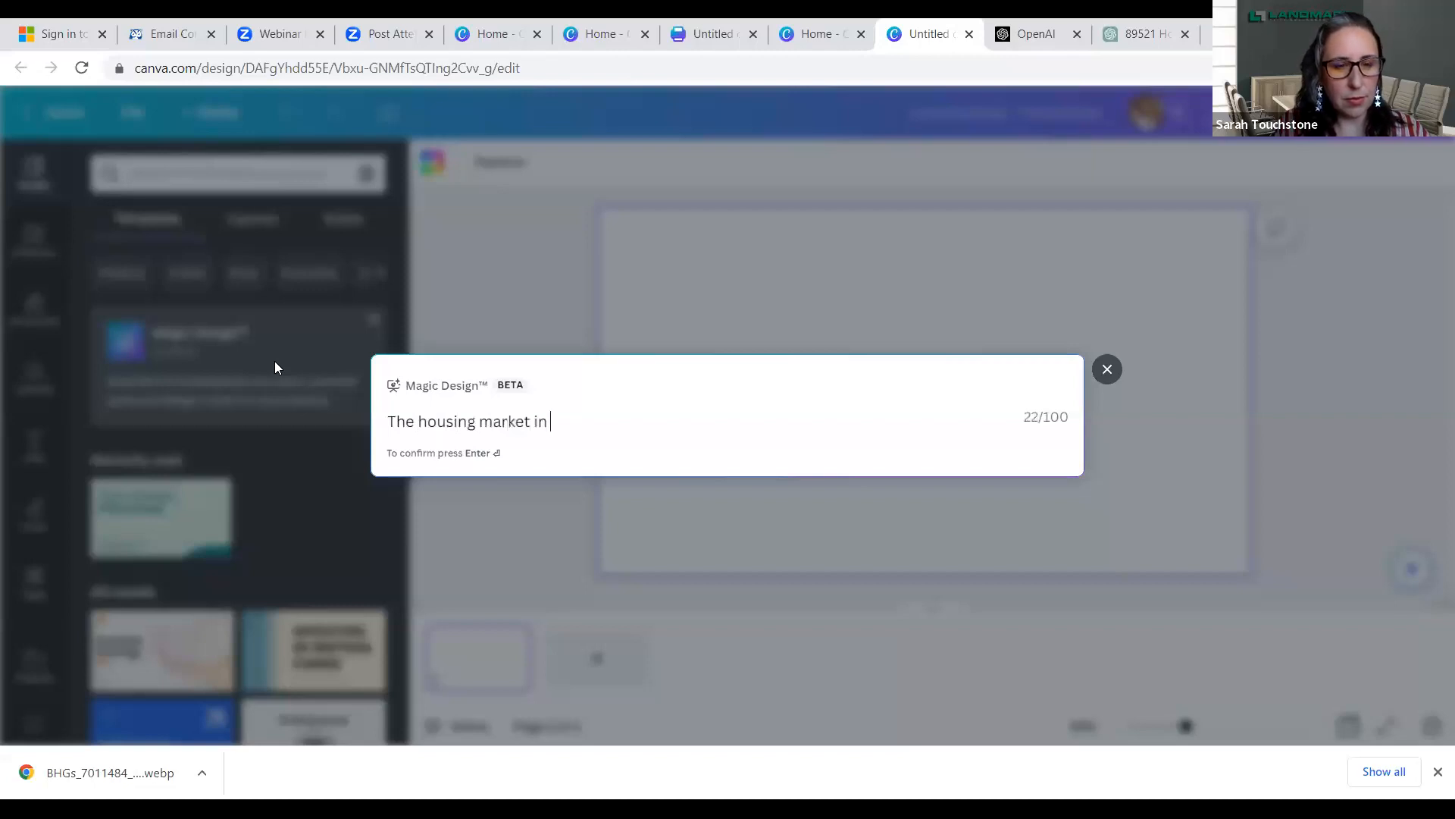
{"action": "type", "text": "Reno"}
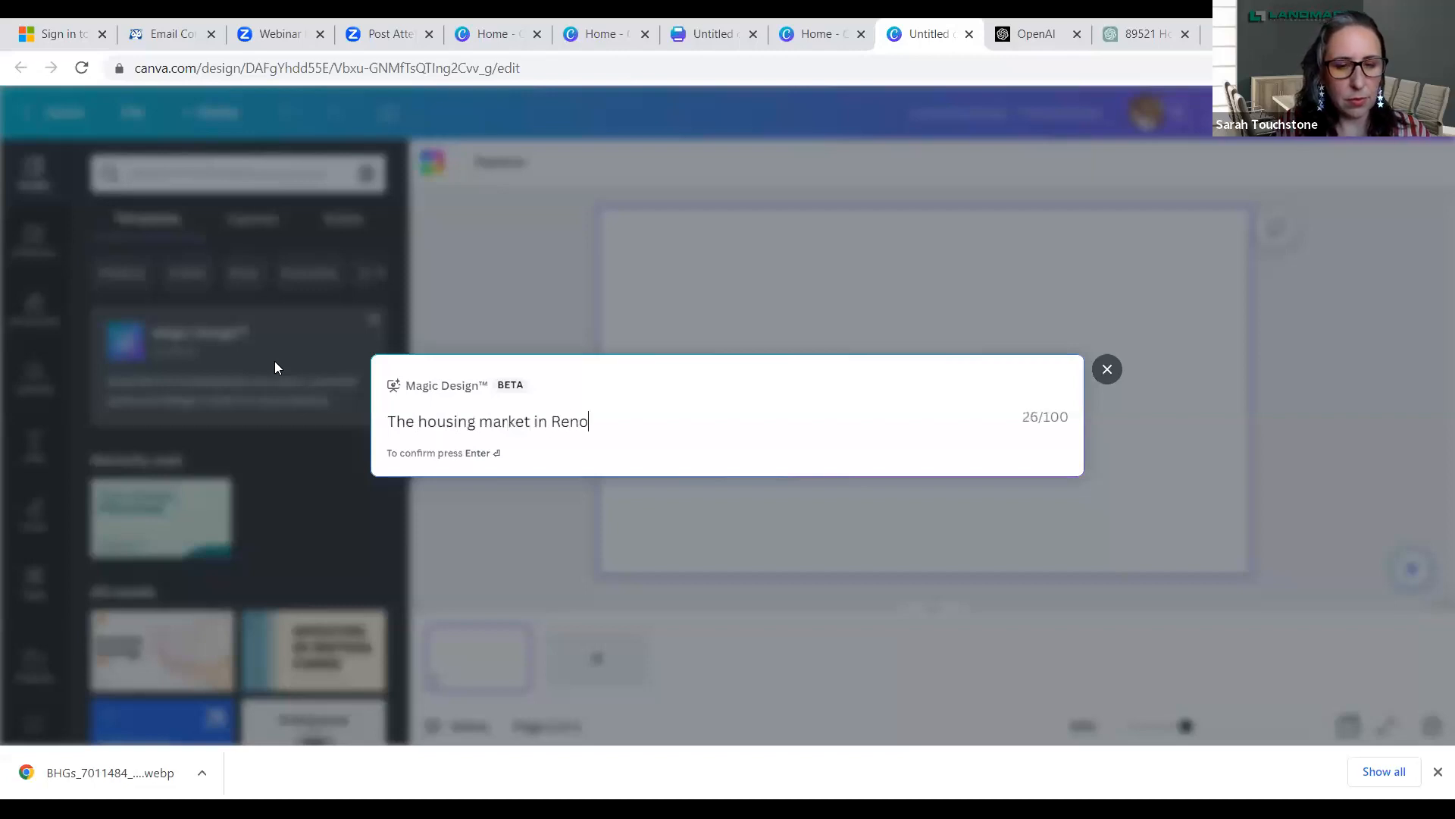
{"action": "type", "text": " Nevada"}
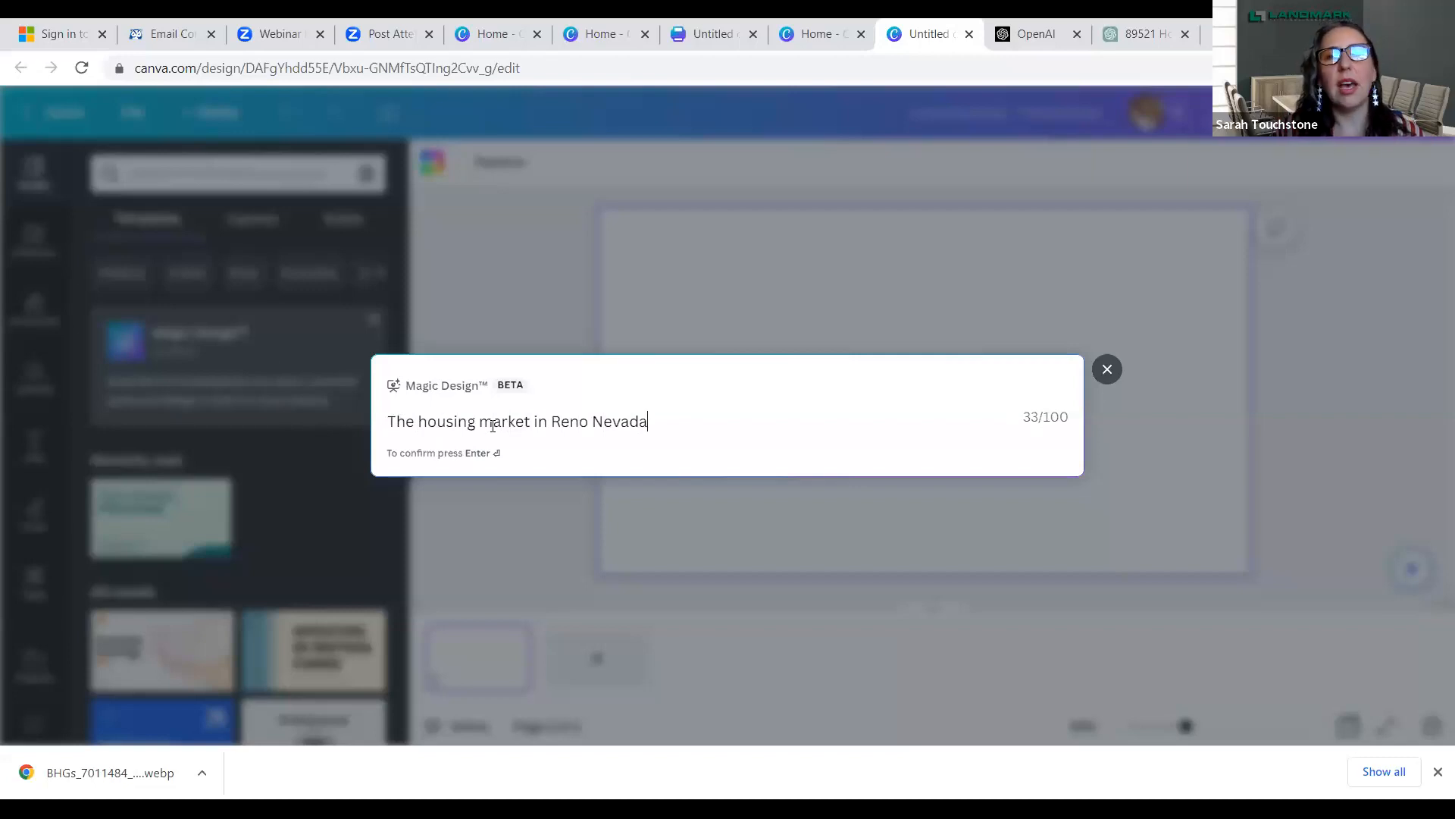
{"action": "key", "text": "Return"}
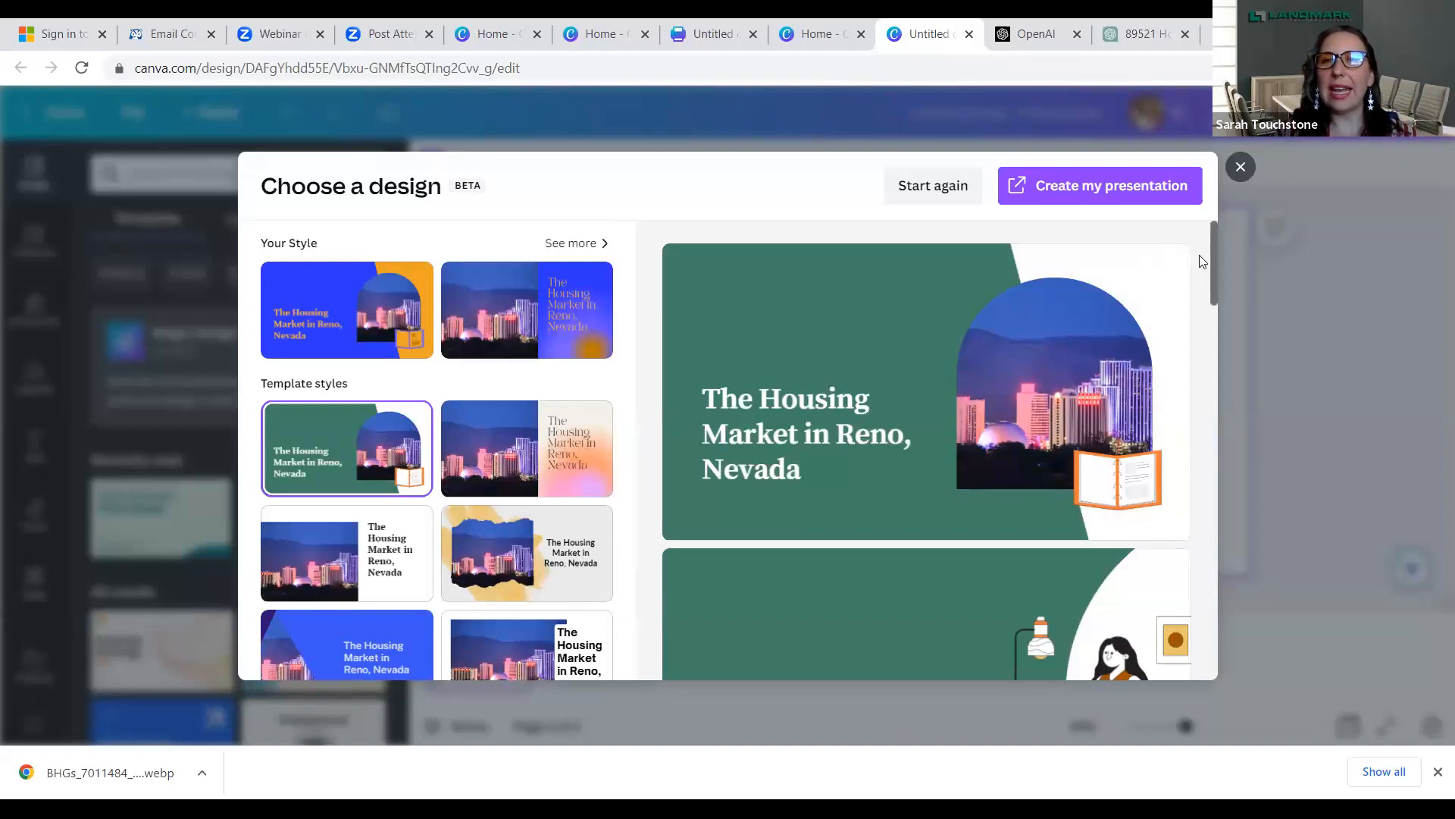
- Look through the slides of the generated green-style presentation down to its closing slide
{"action": "left_click_drag", "start_coordinate": [1212, 262], "coordinate": [1226, 366]}
{"action": "scroll", "coordinate": [1226, 367], "scroll_direction": "down", "scroll_amount": 5}
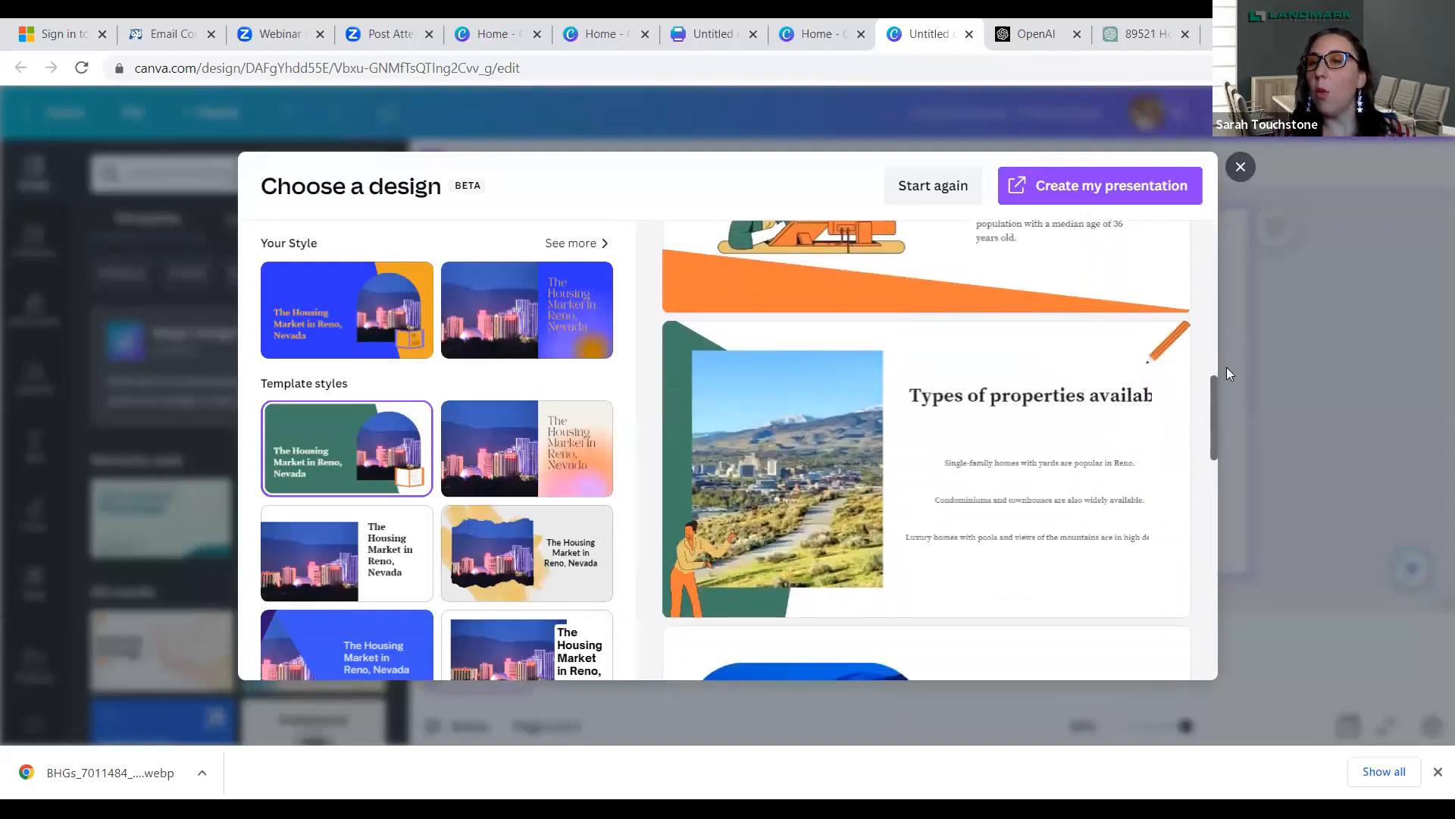
{"action": "scroll", "coordinate": [1226, 366], "scroll_direction": "down", "scroll_amount": 2}
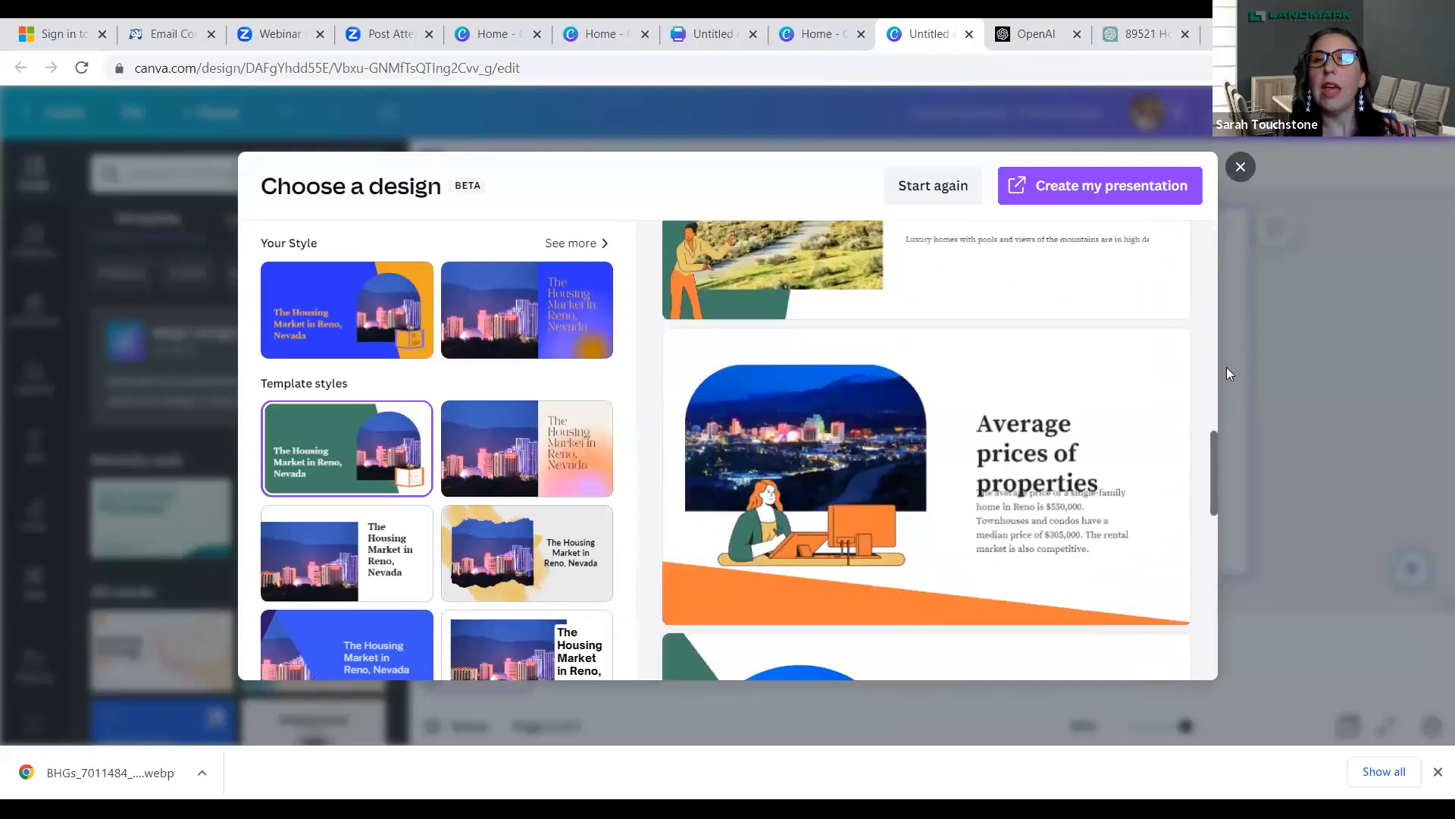
{"action": "scroll", "coordinate": [1226, 367], "scroll_direction": "down", "scroll_amount": 2}
{"action": "scroll", "coordinate": [1226, 367], "scroll_direction": "down", "scroll_amount": 5}
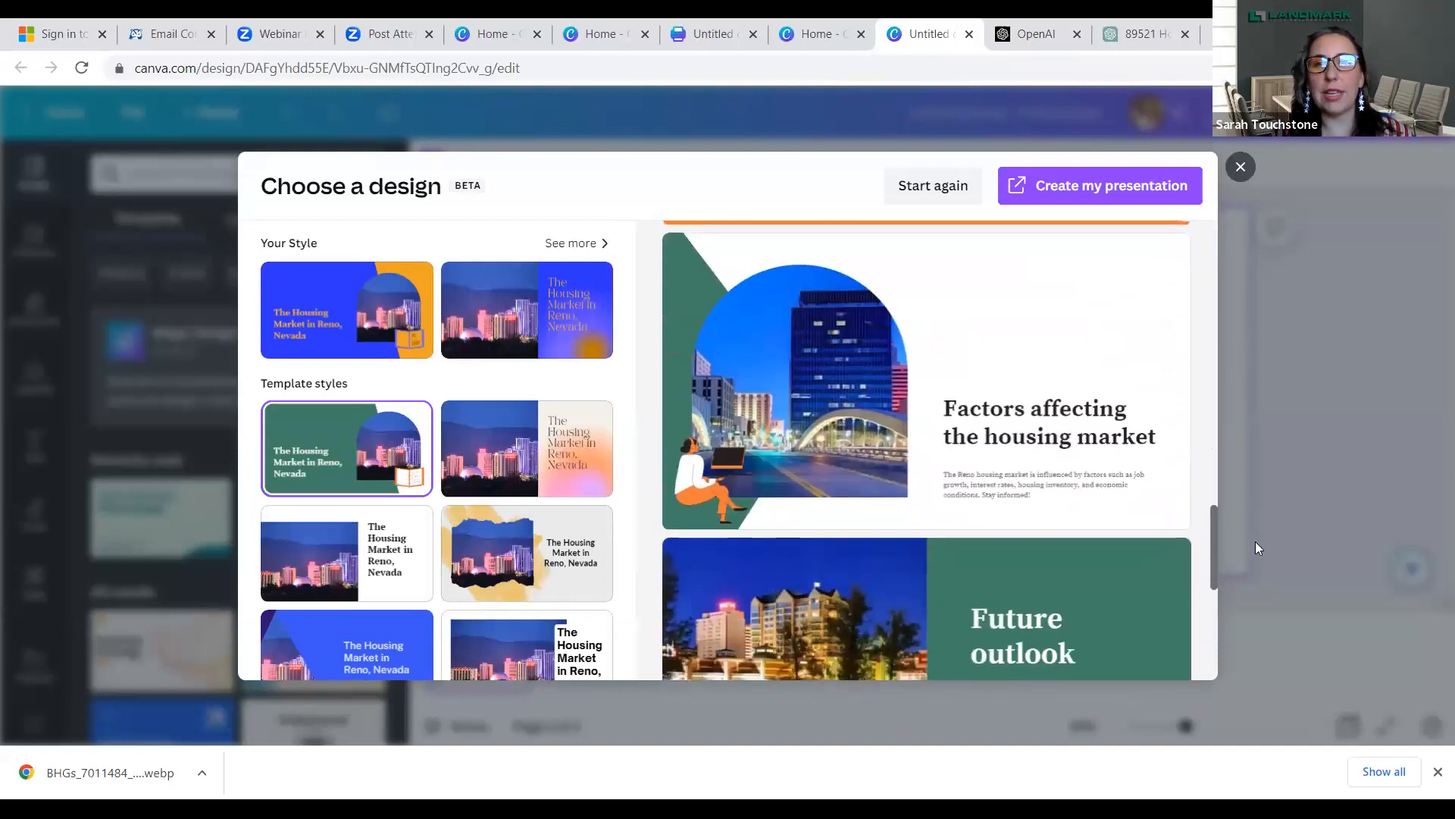
{"action": "scroll", "coordinate": [1255, 557], "scroll_direction": "down", "scroll_amount": 3}
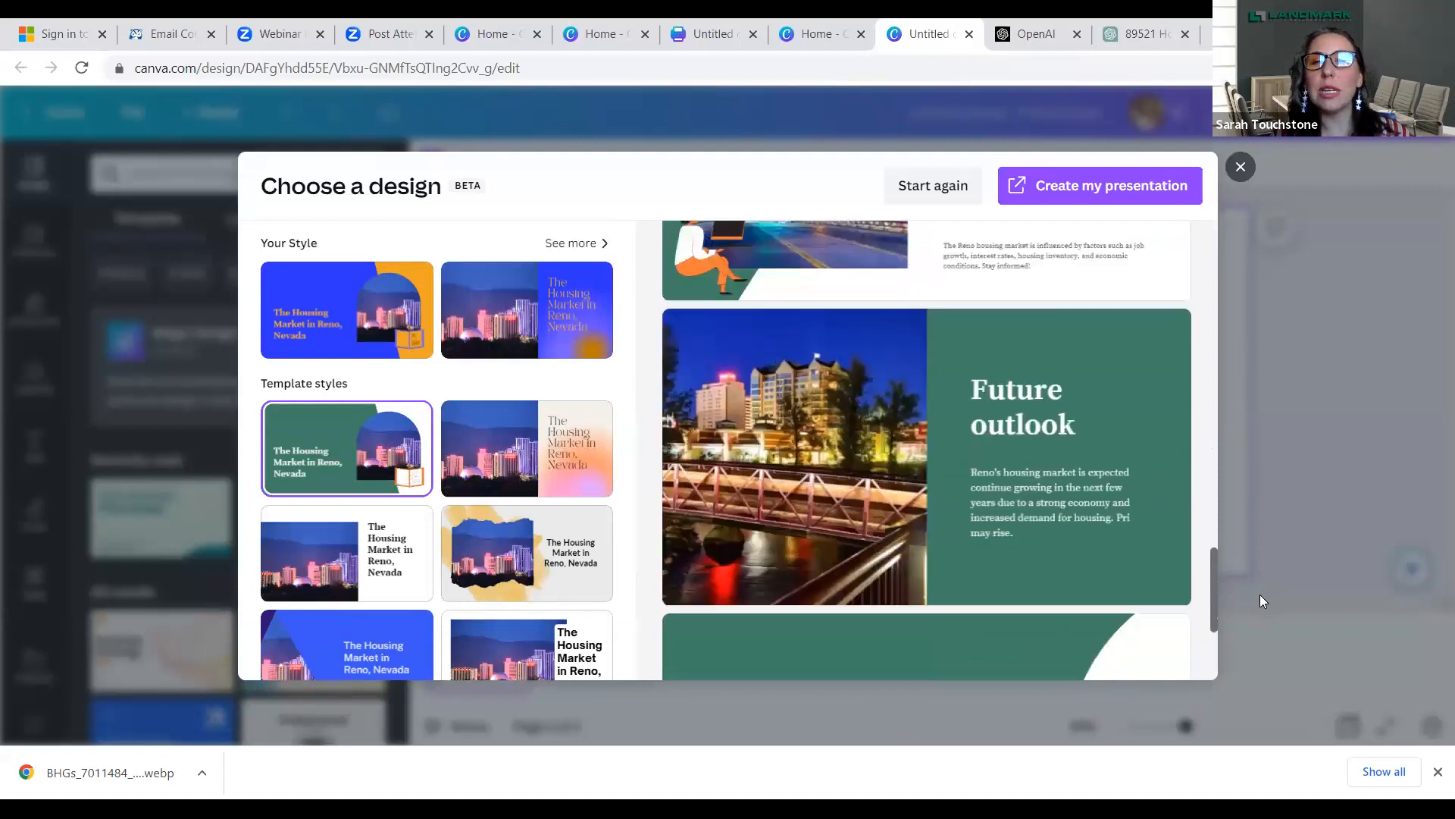
{"action": "scroll", "coordinate": [1264, 640], "scroll_direction": "down", "scroll_amount": 2}
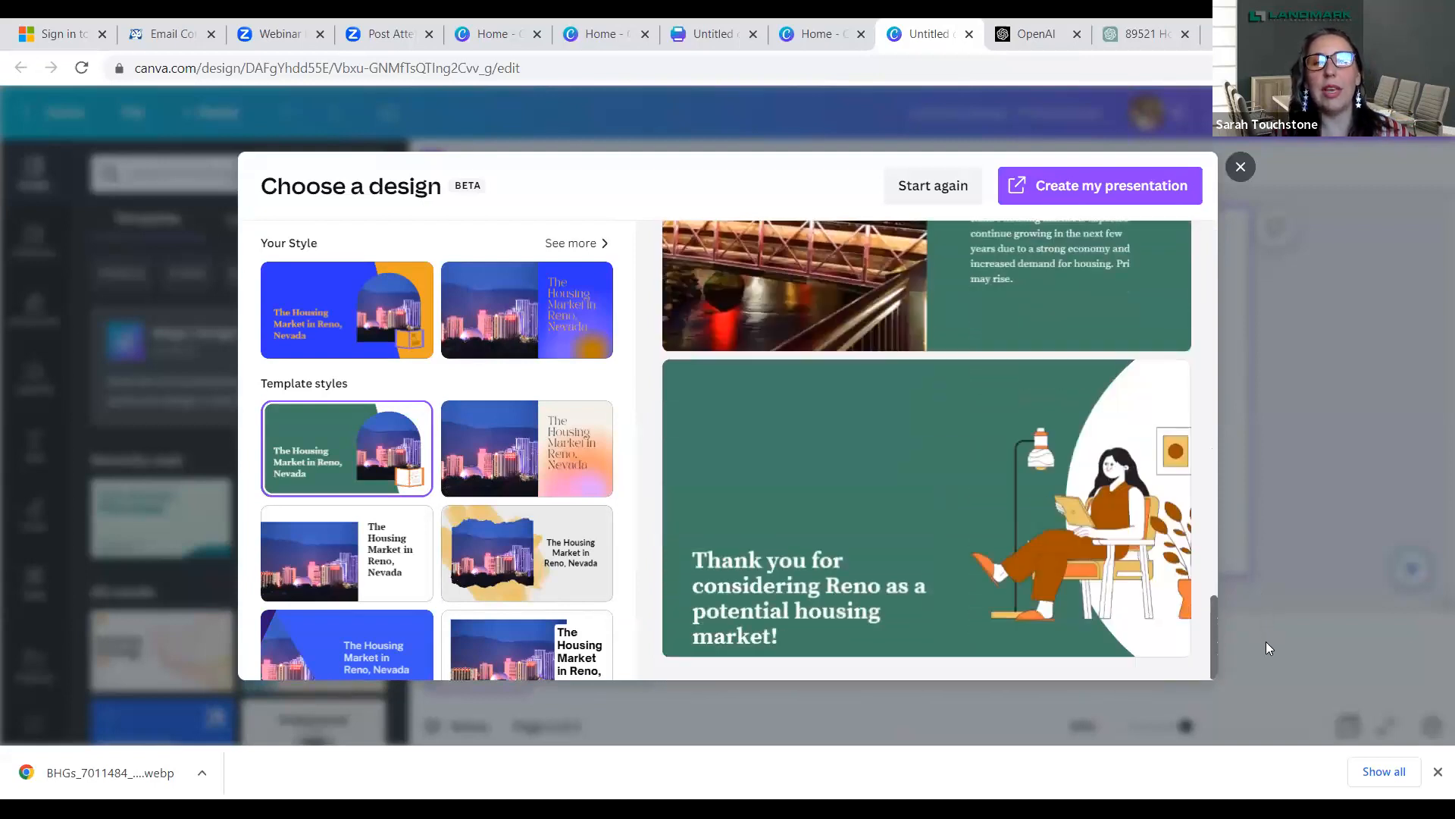
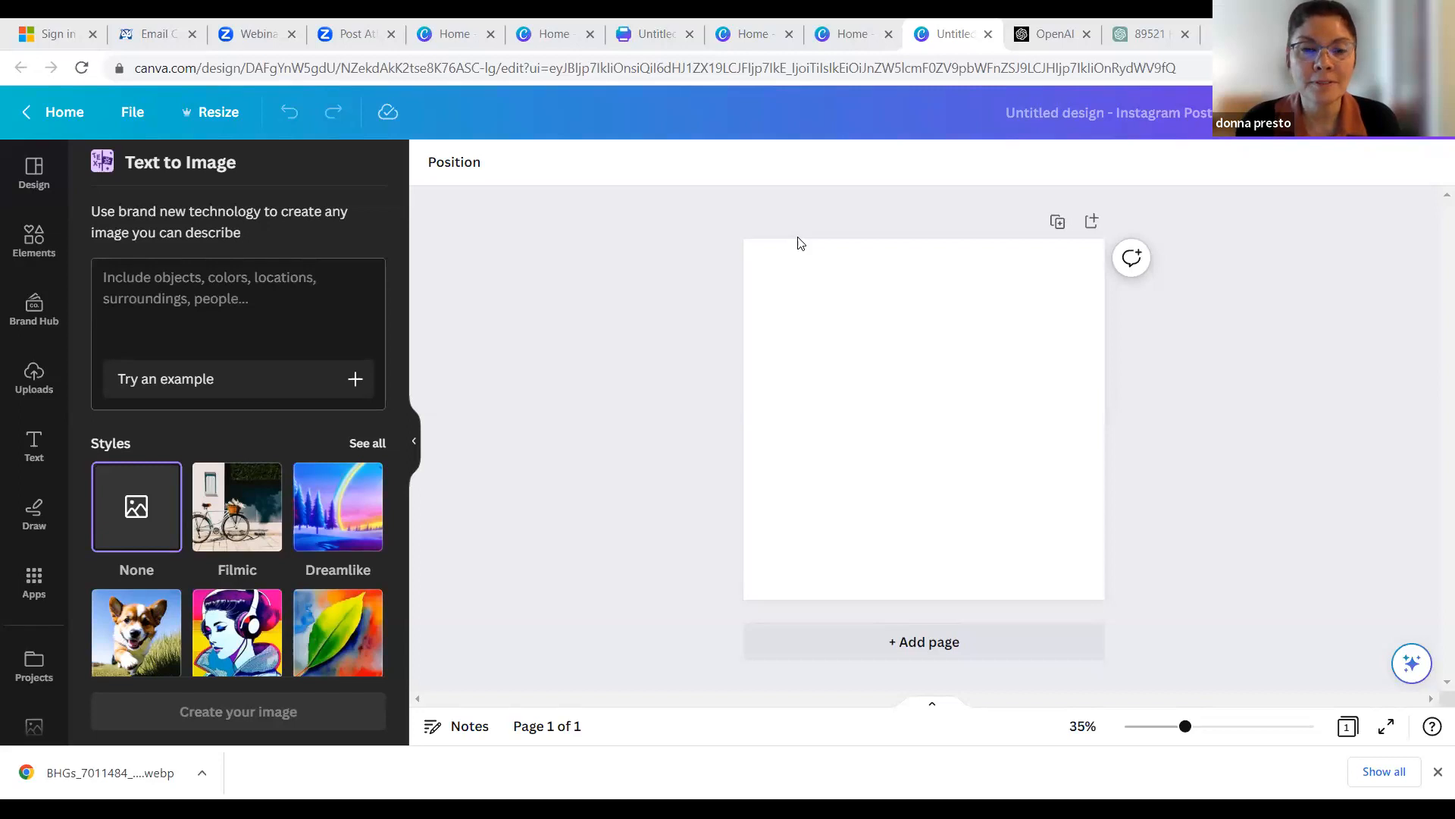
- Generate Photo-style images with Text to Image from the prompt "wild horses in Virginia Foothills"
{"action": "left_click", "coordinate": [176, 285]}
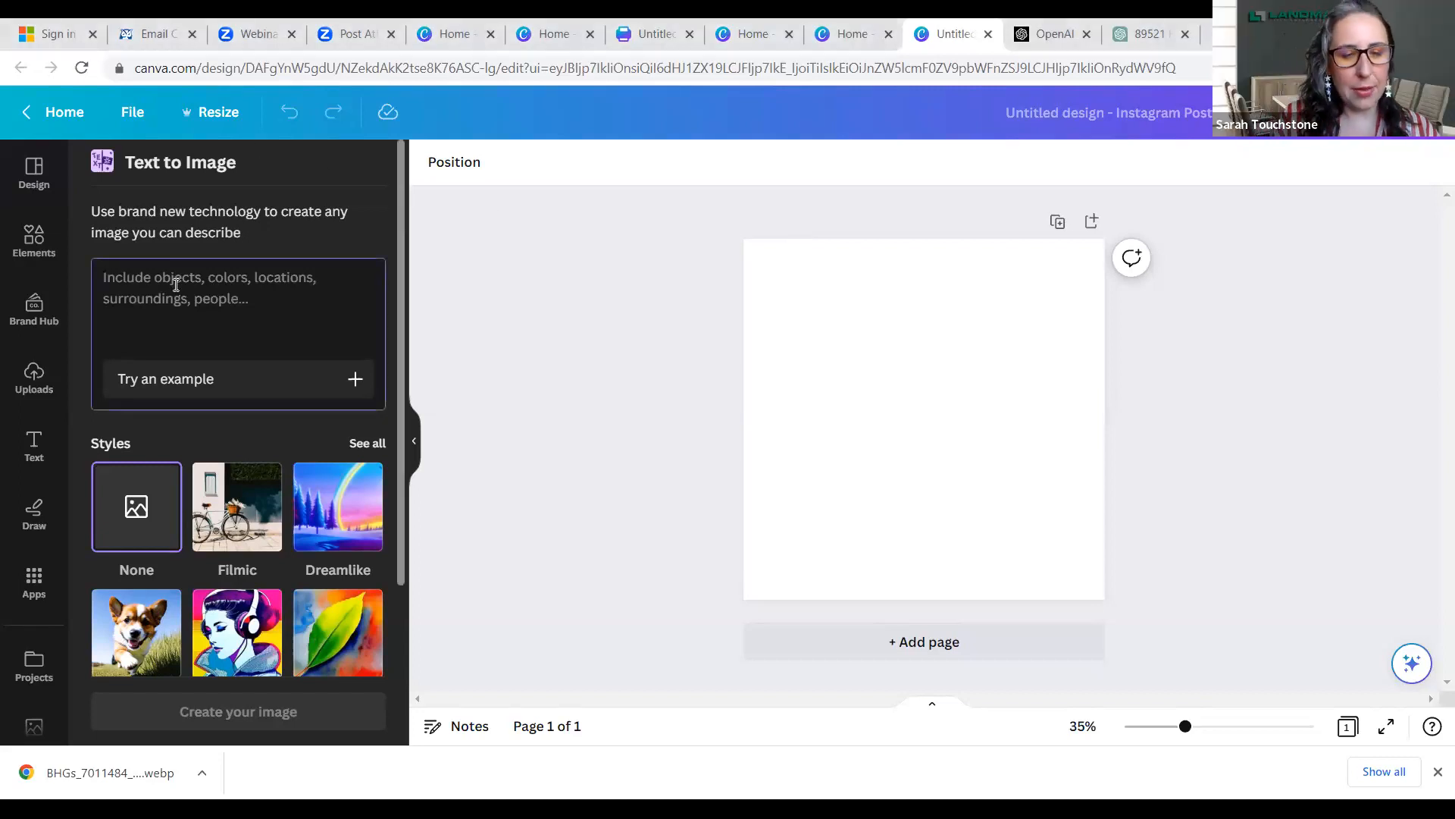
{"action": "type", "text": "wild ho"}
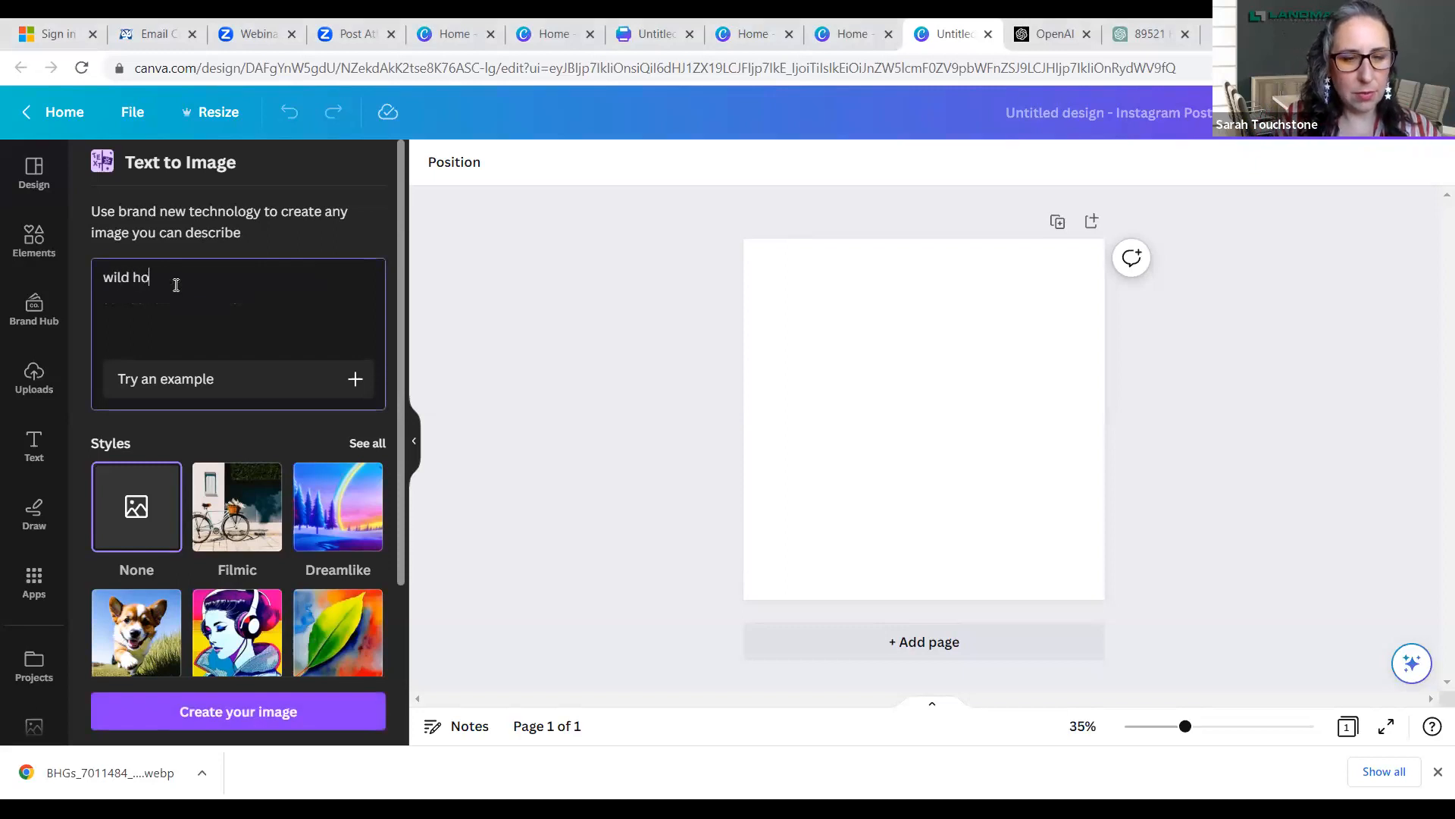
{"action": "type", "text": "rses in"}
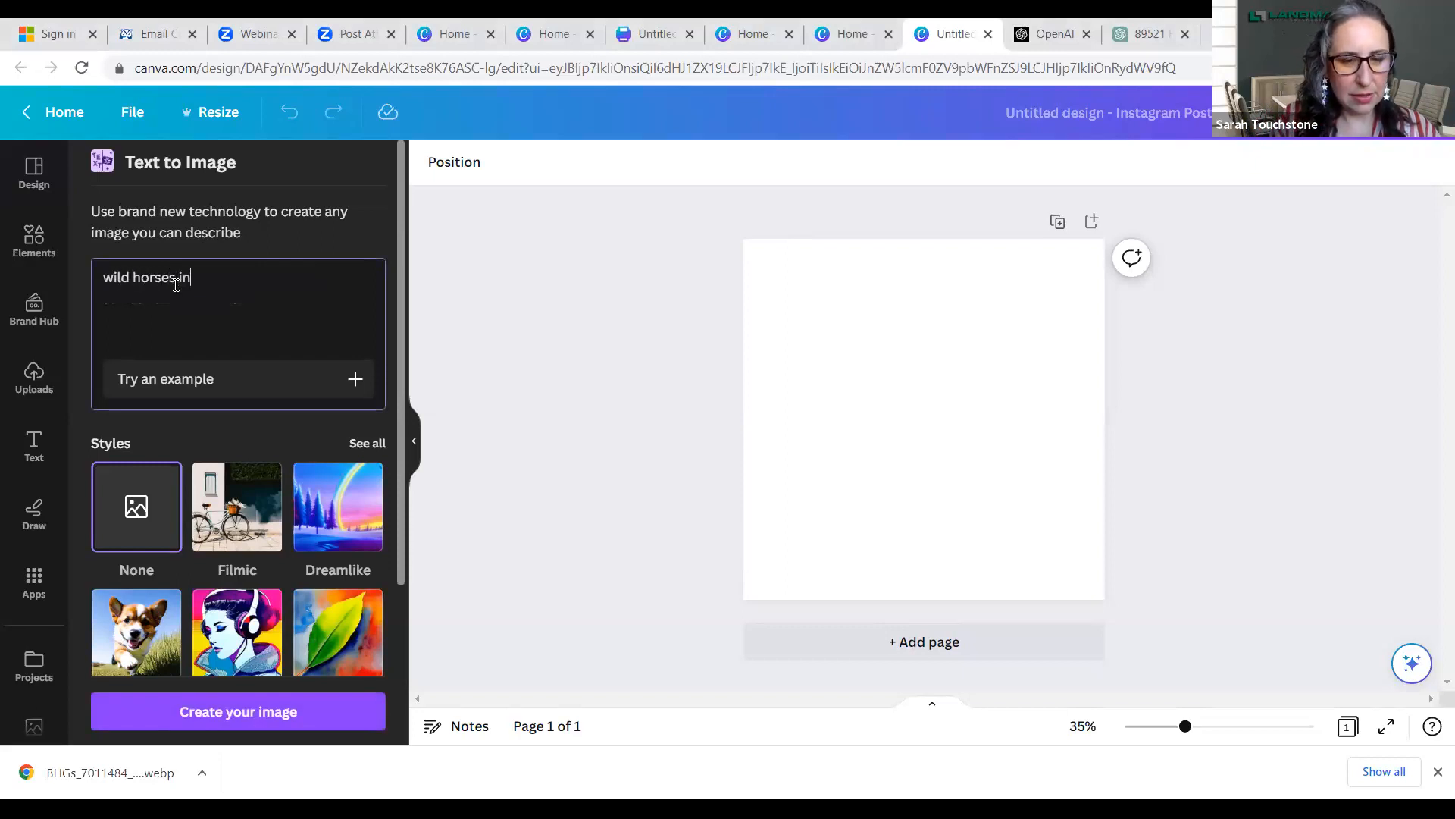
{"action": "type", "text": " Virginia "}
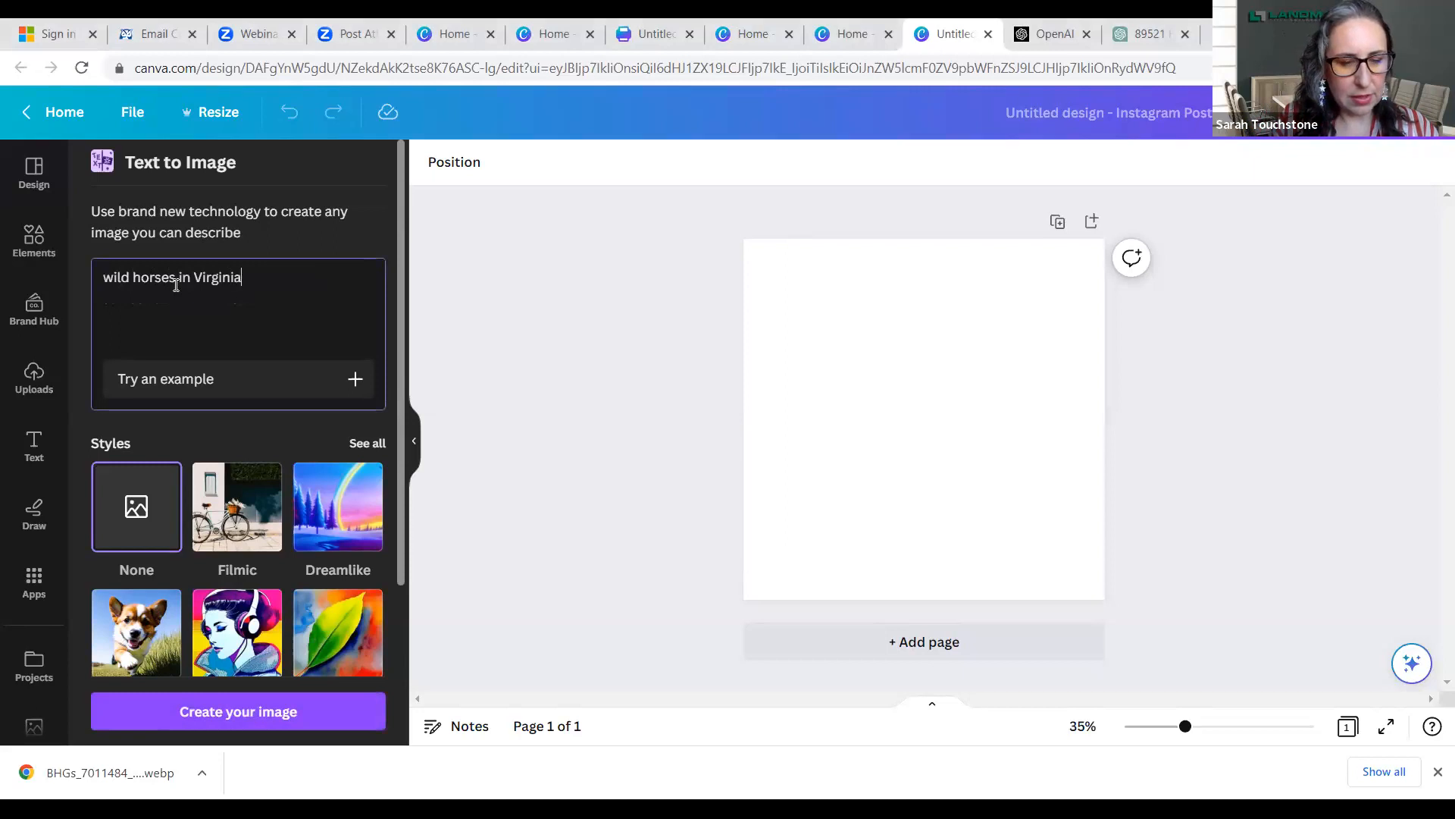
{"action": "type", "text": "Foothills"}
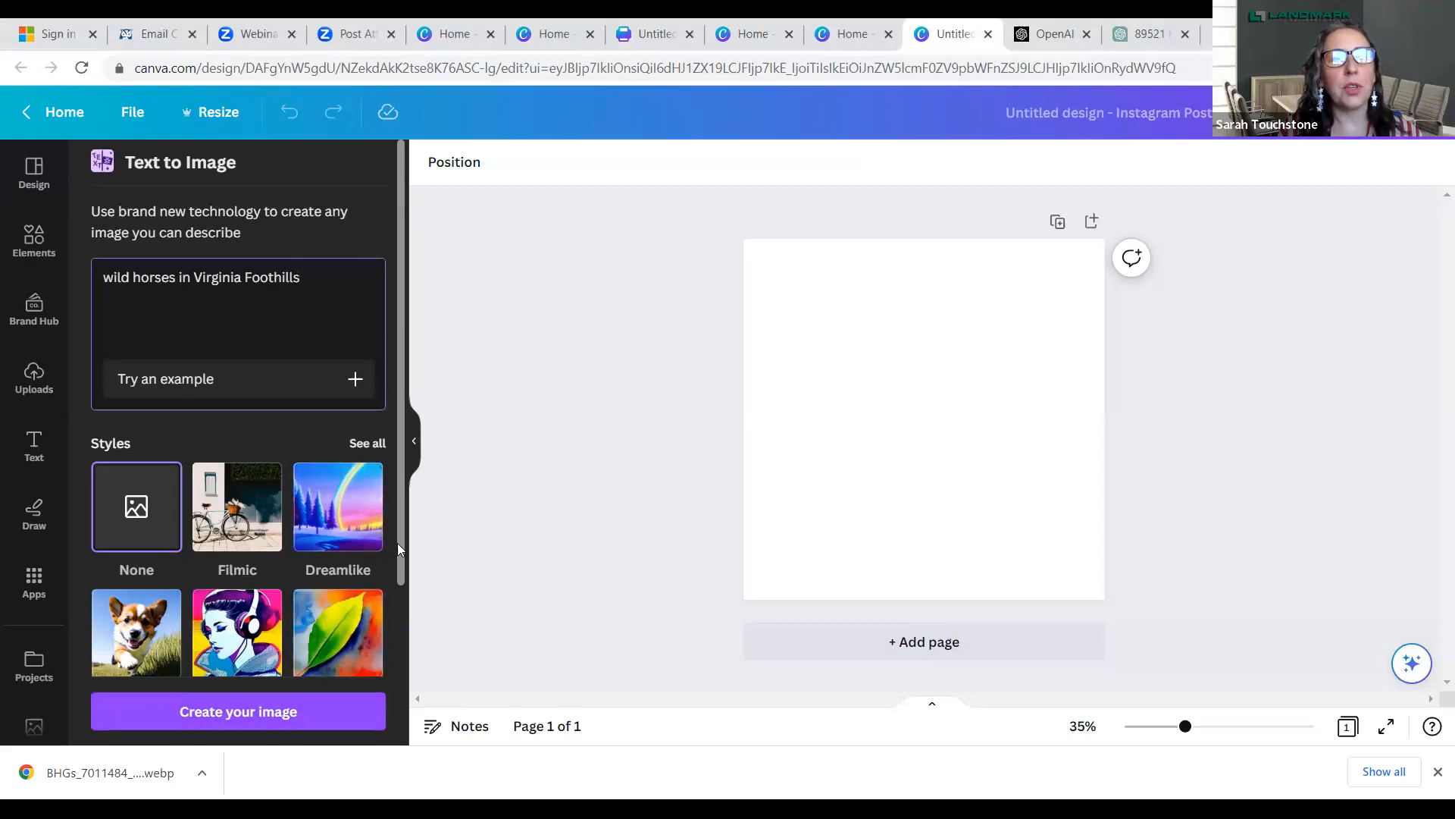
{"action": "left_click_drag", "start_coordinate": [403, 529], "coordinate": [404, 608]}
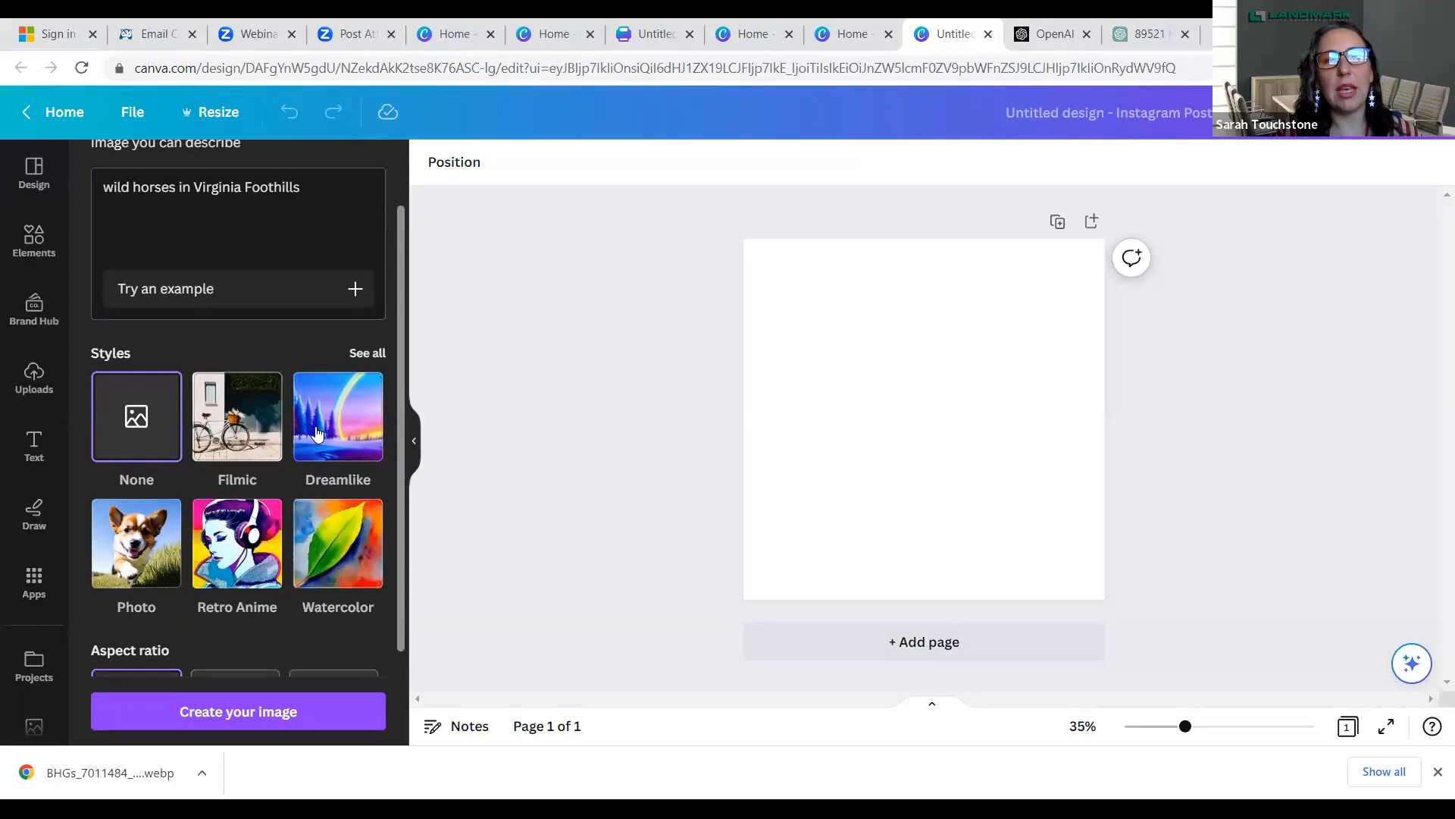
{"action": "left_click", "coordinate": [135, 558]}
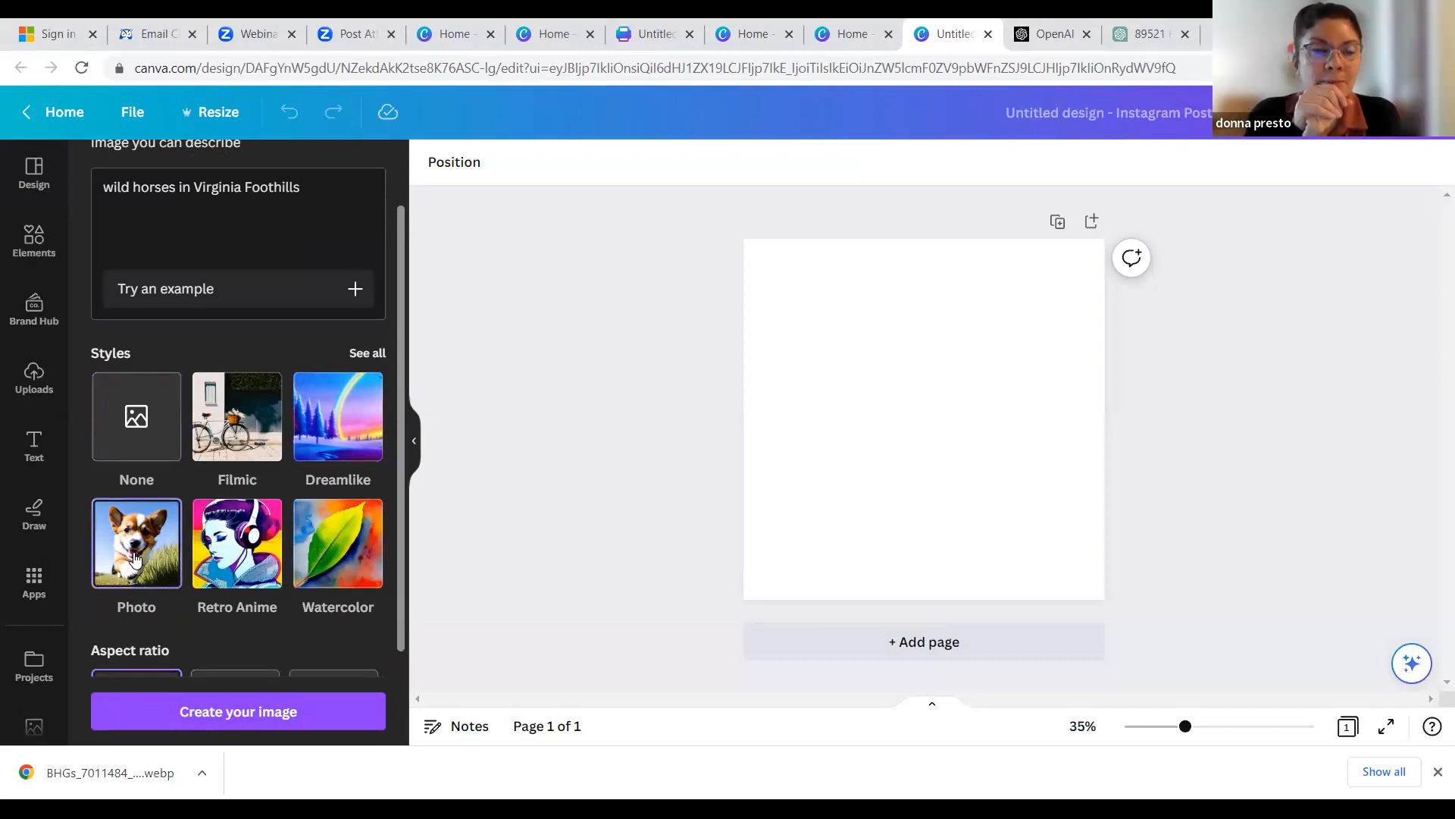
{"action": "left_click", "coordinate": [177, 713]}
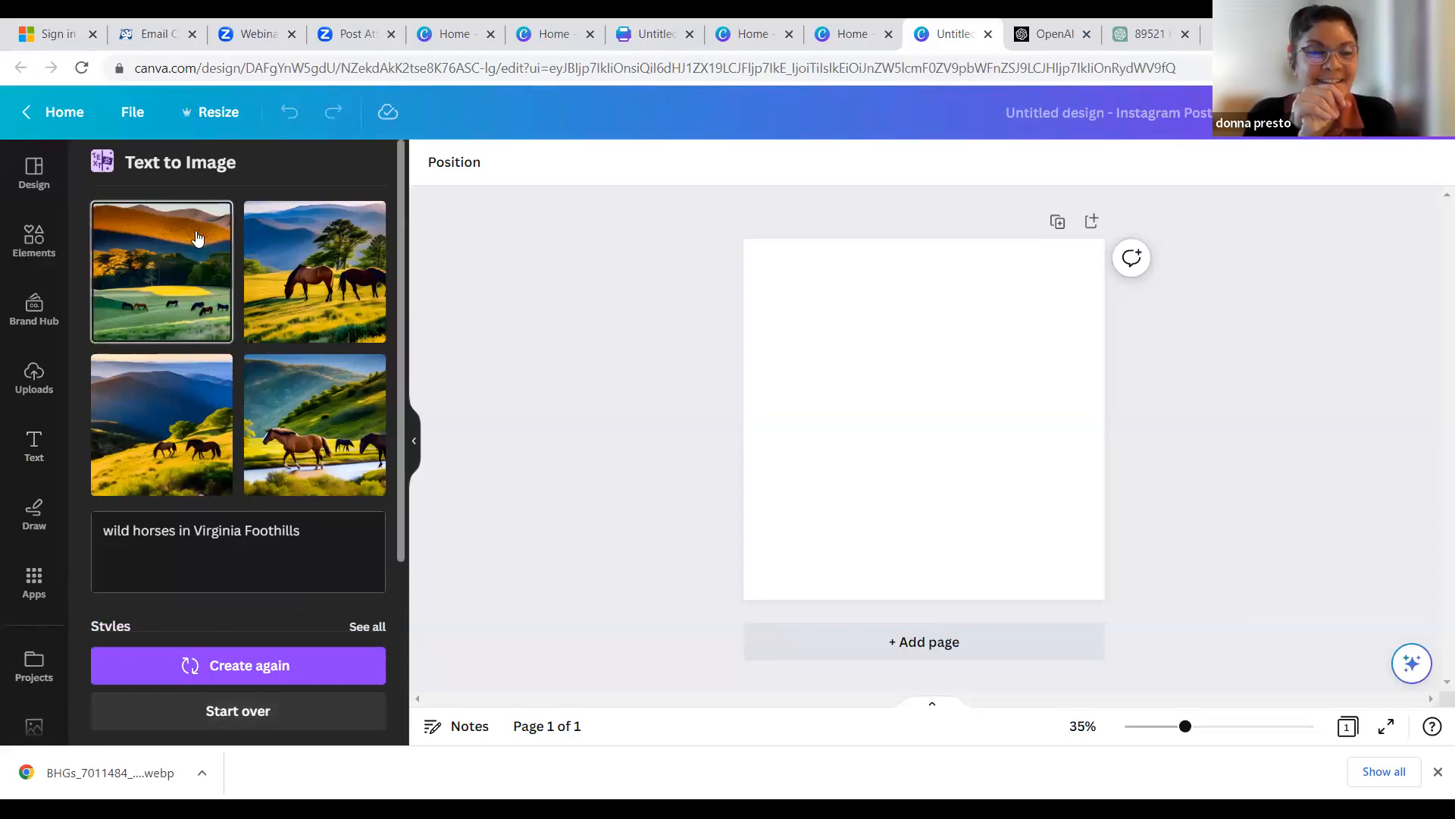
- Add the generated image of the herd grazing below orange hills and enlarge it to fill the page
{"action": "left_click", "coordinate": [185, 291]}
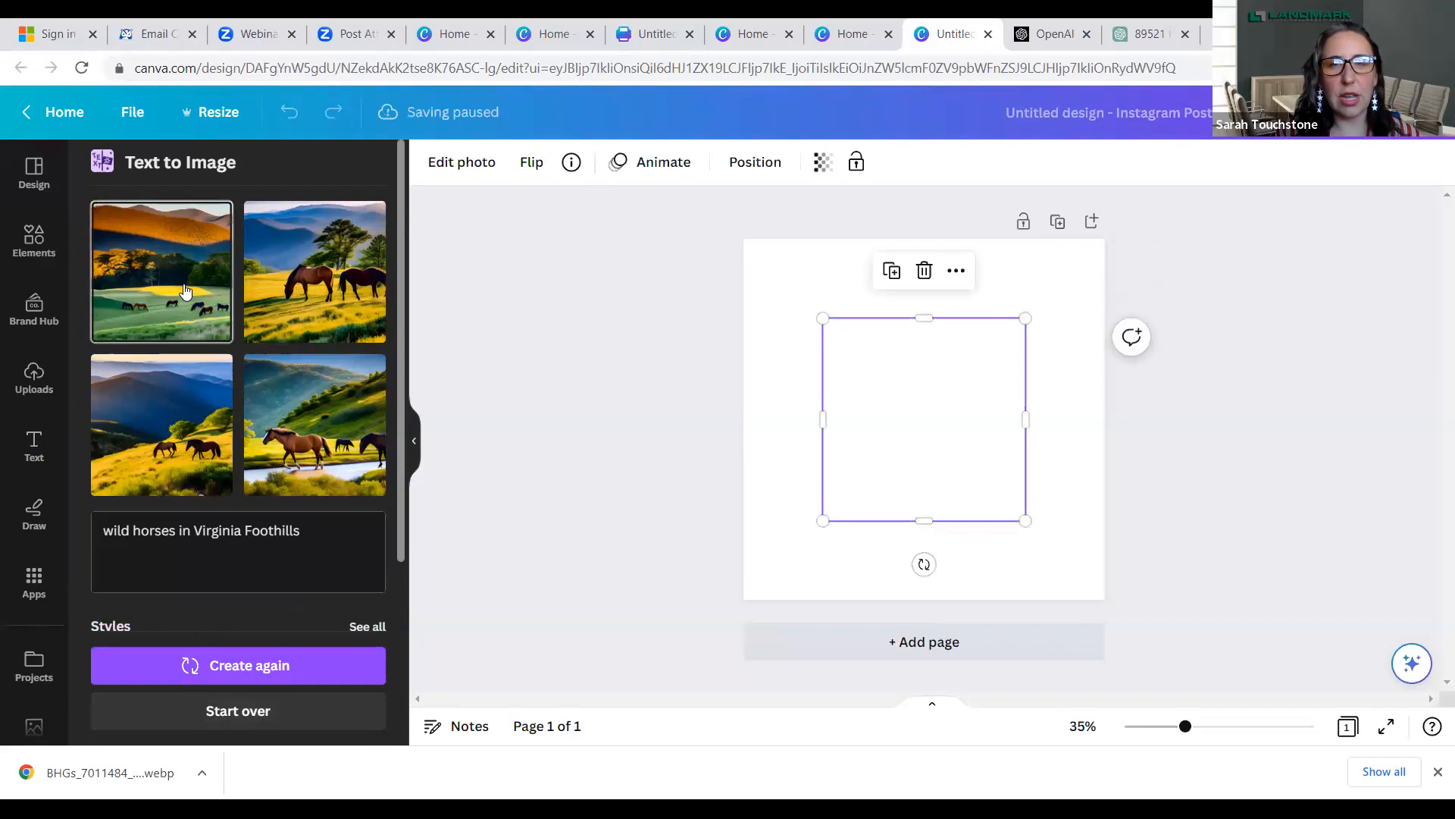
{"action": "left_click_drag", "start_coordinate": [823, 317], "coordinate": [743, 240]}
{"action": "left_click_drag", "start_coordinate": [1021, 523], "coordinate": [1105, 605]}
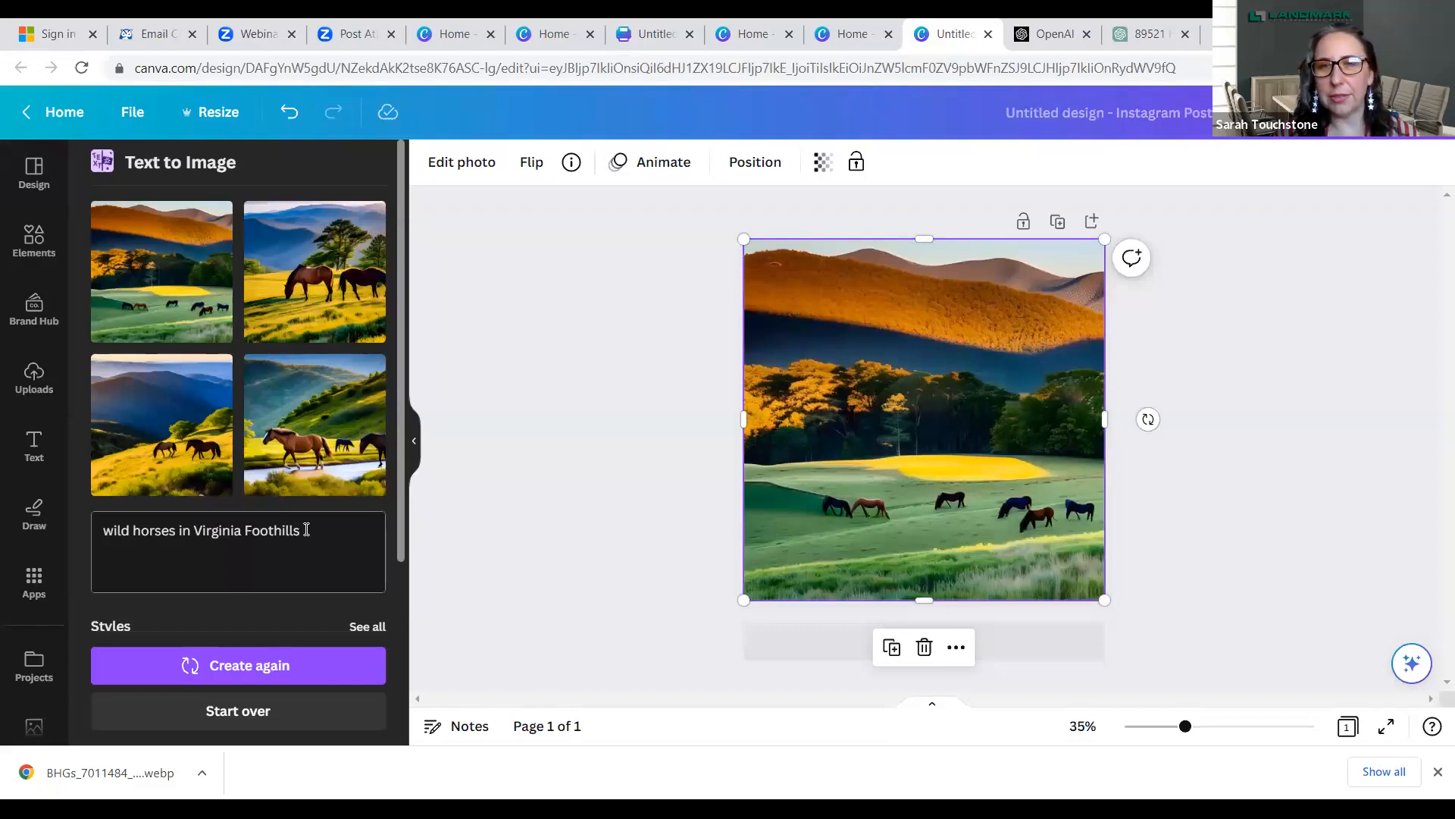
{"action": "left_click_drag", "start_coordinate": [306, 530], "coordinate": [26, 530]}
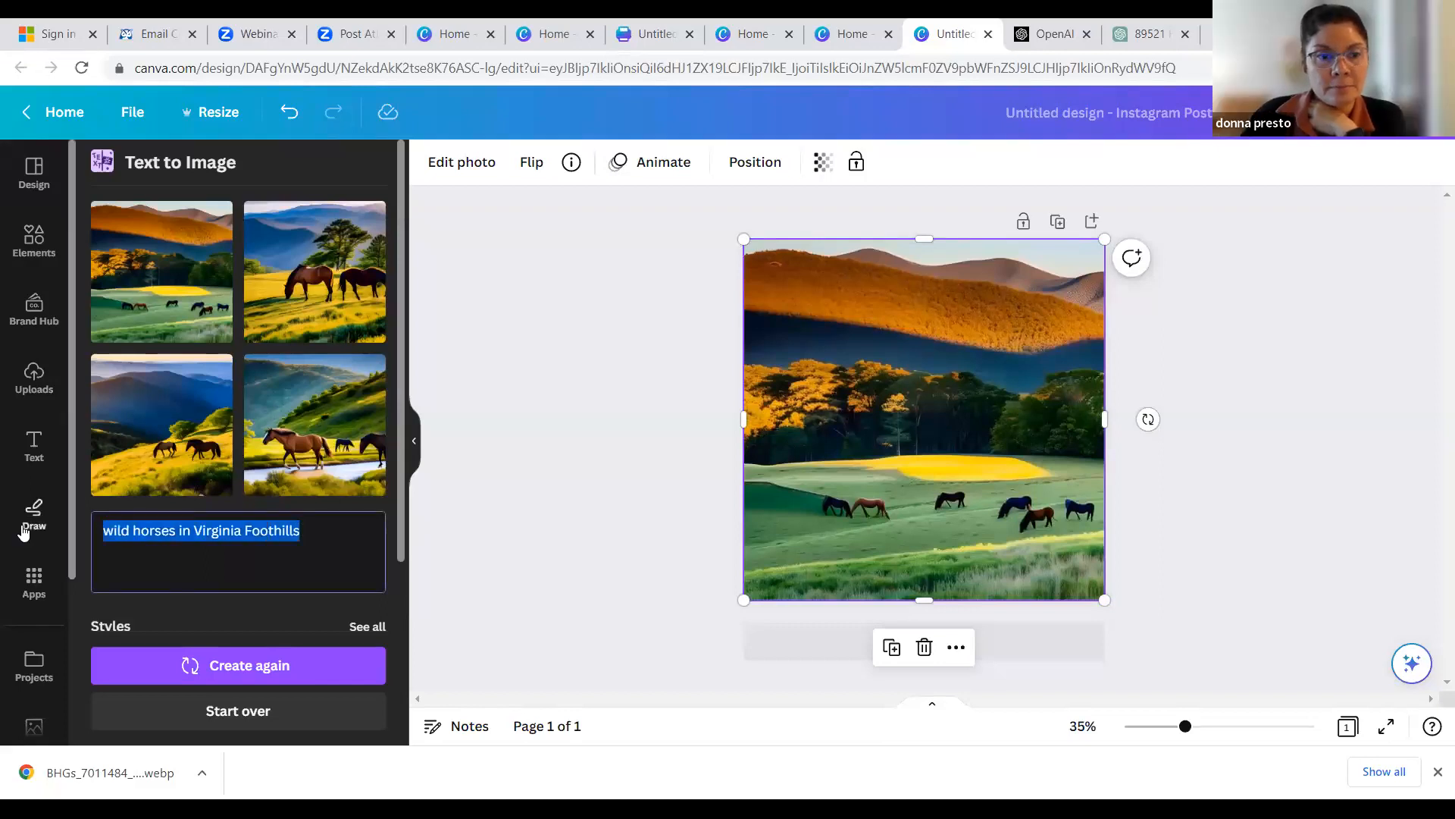
{"action": "type", "text": "reno skyline in waterco"}
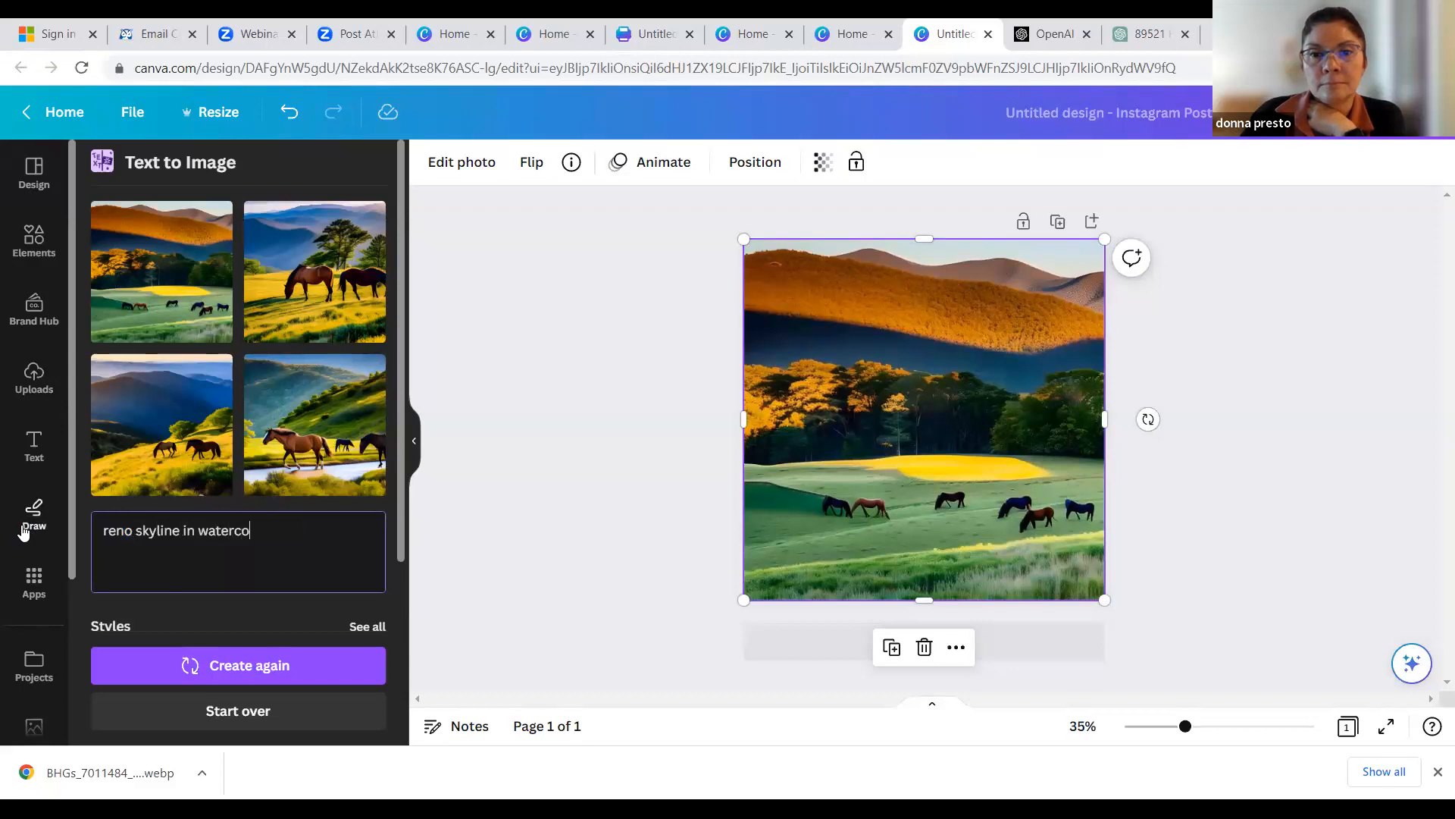
{"action": "type", "text": "r"}
{"action": "key", "text": "BackSpace"}
{"action": "type", "text": "lor"}
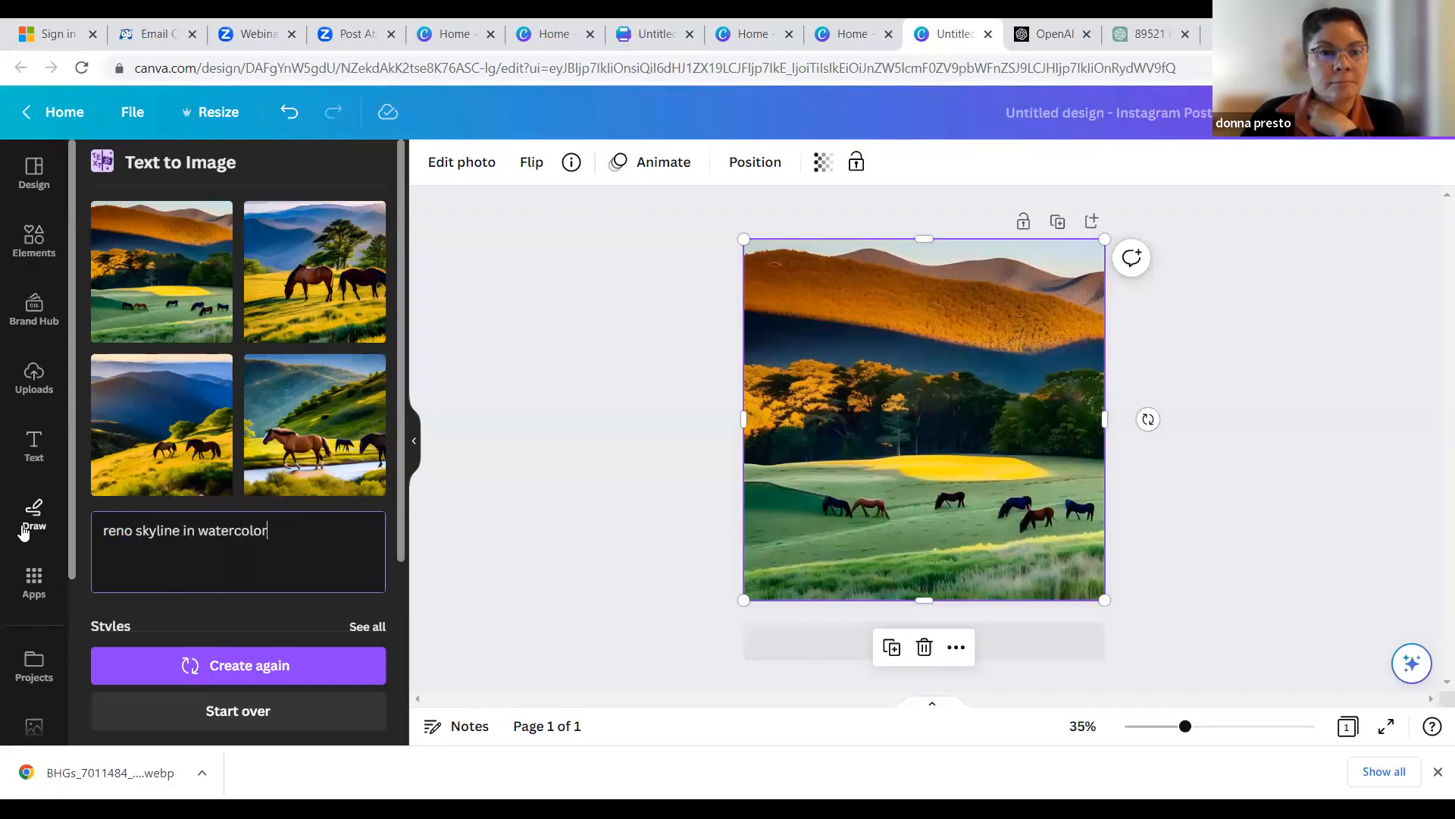
- Start Text to Image over and generate Watercolor-style images from the prompt "Reno Skyline"
{"action": "left_click", "coordinate": [225, 713]}
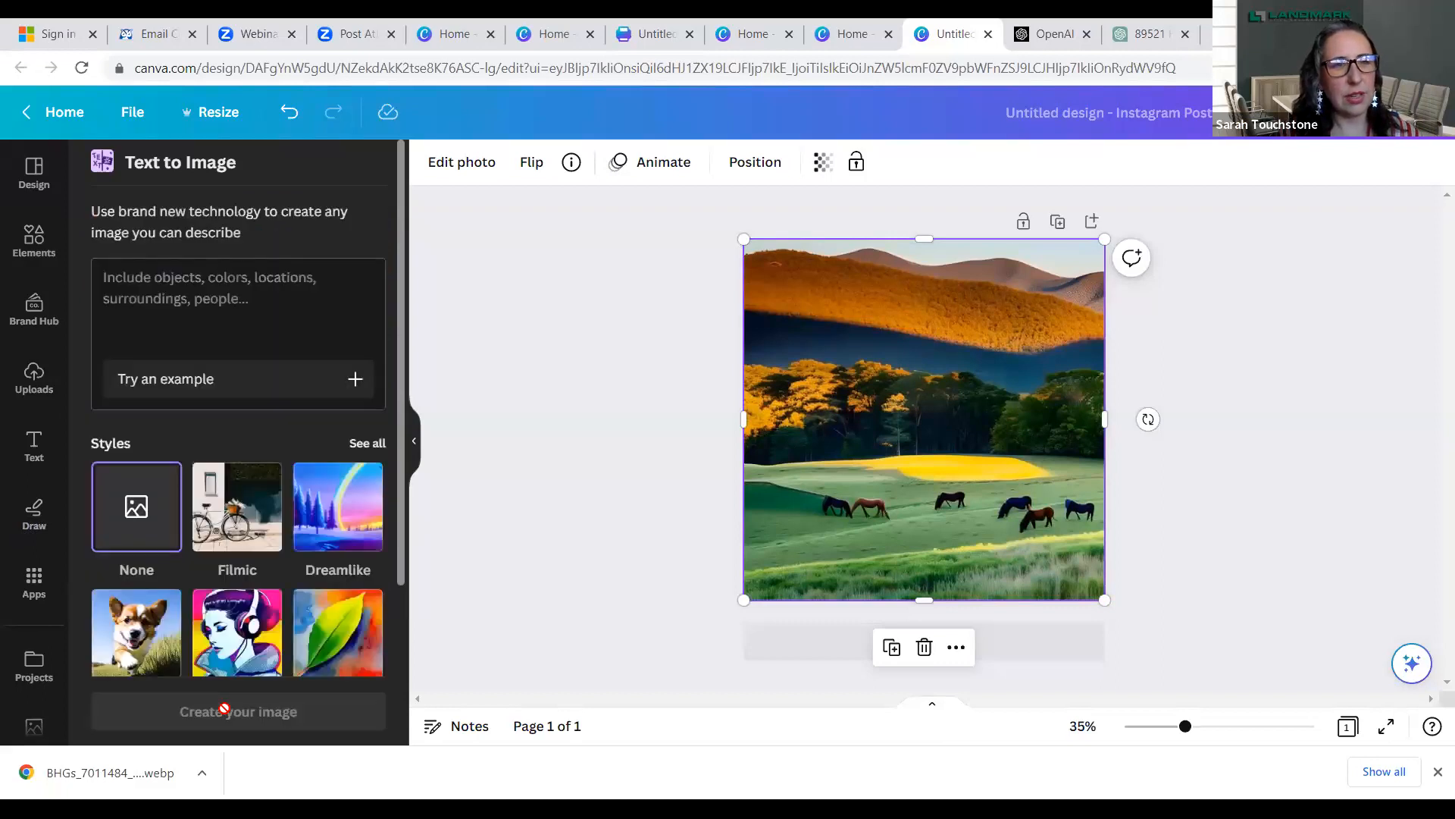
{"action": "left_click", "coordinate": [144, 278]}
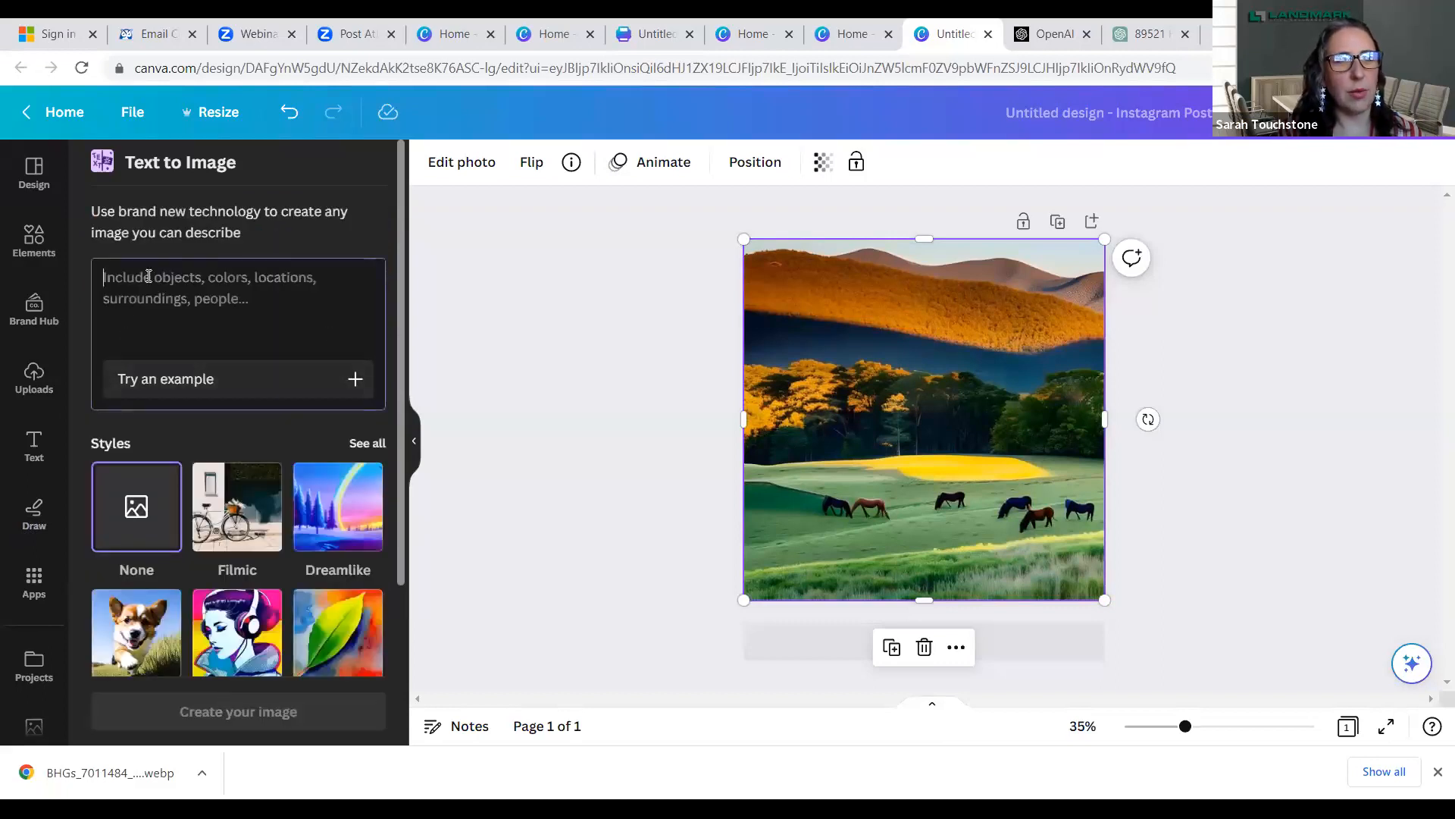
{"action": "type", "text": "Reno "}
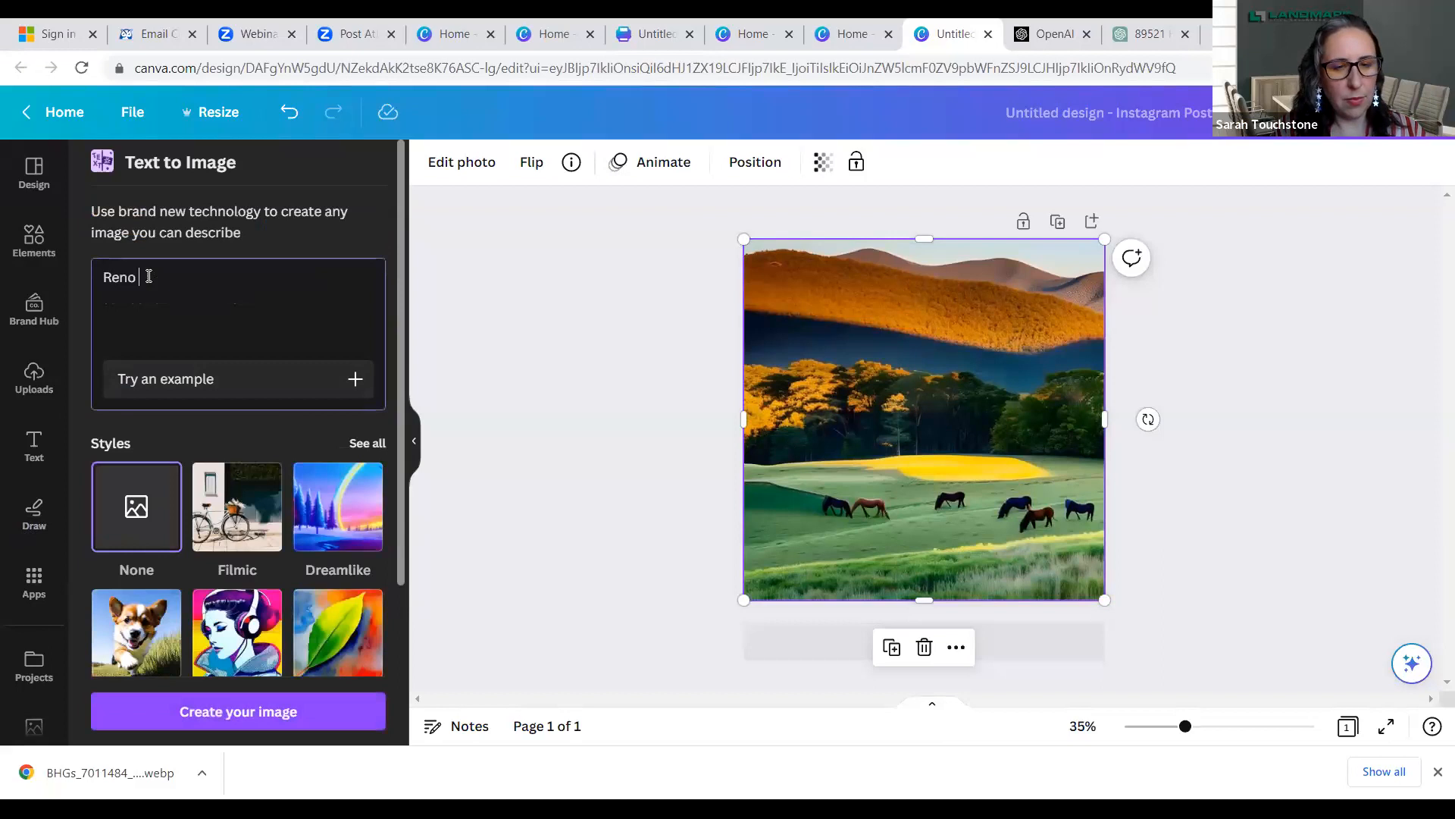
{"action": "type", "text": "Sy"}
{"action": "key", "text": "BackSpace"}
{"action": "type", "text": "ku"}
{"action": "key", "text": "BackSpace"}
{"action": "type", "text": "yline"}
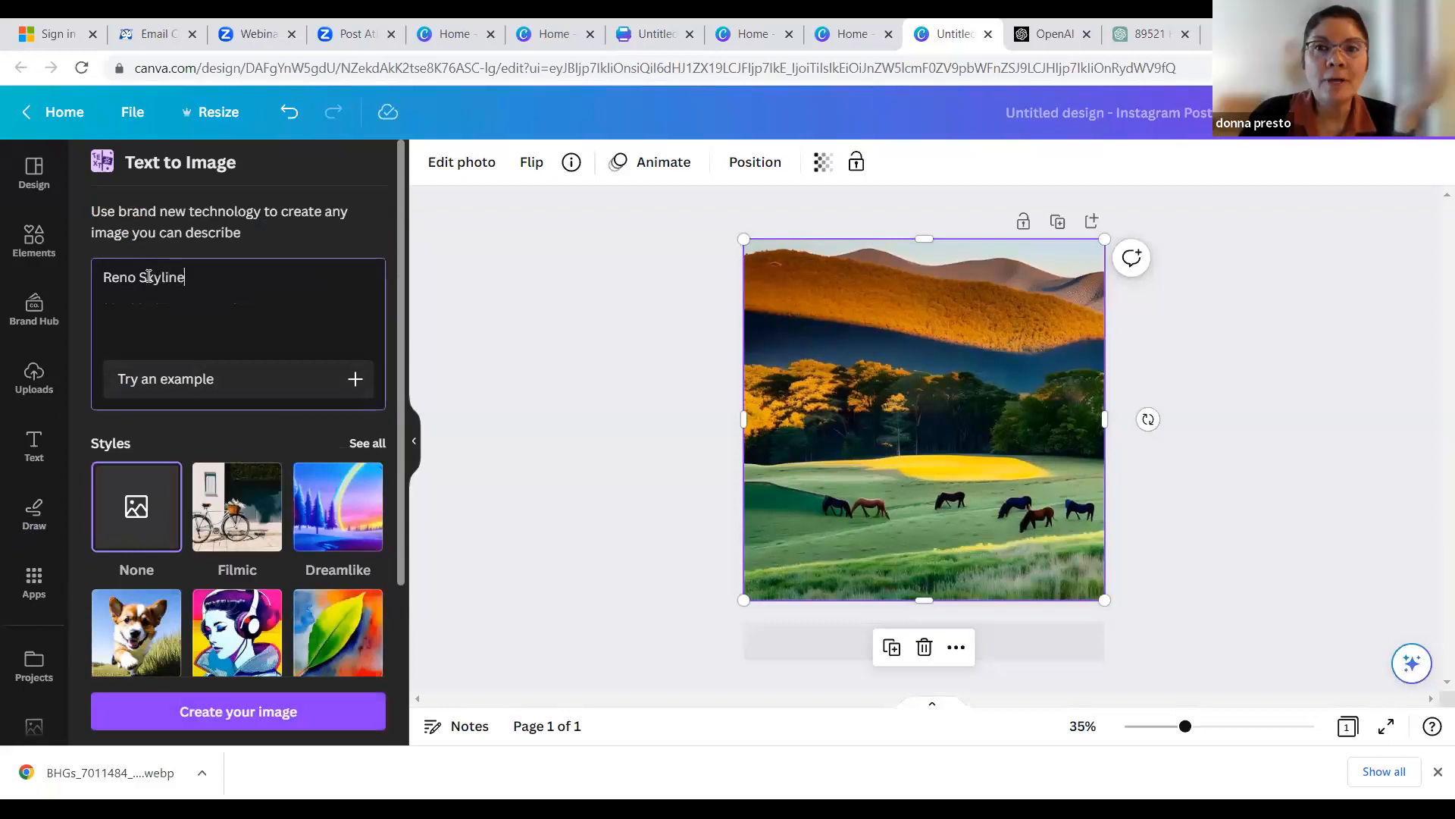
{"action": "left_click", "coordinate": [347, 595]}
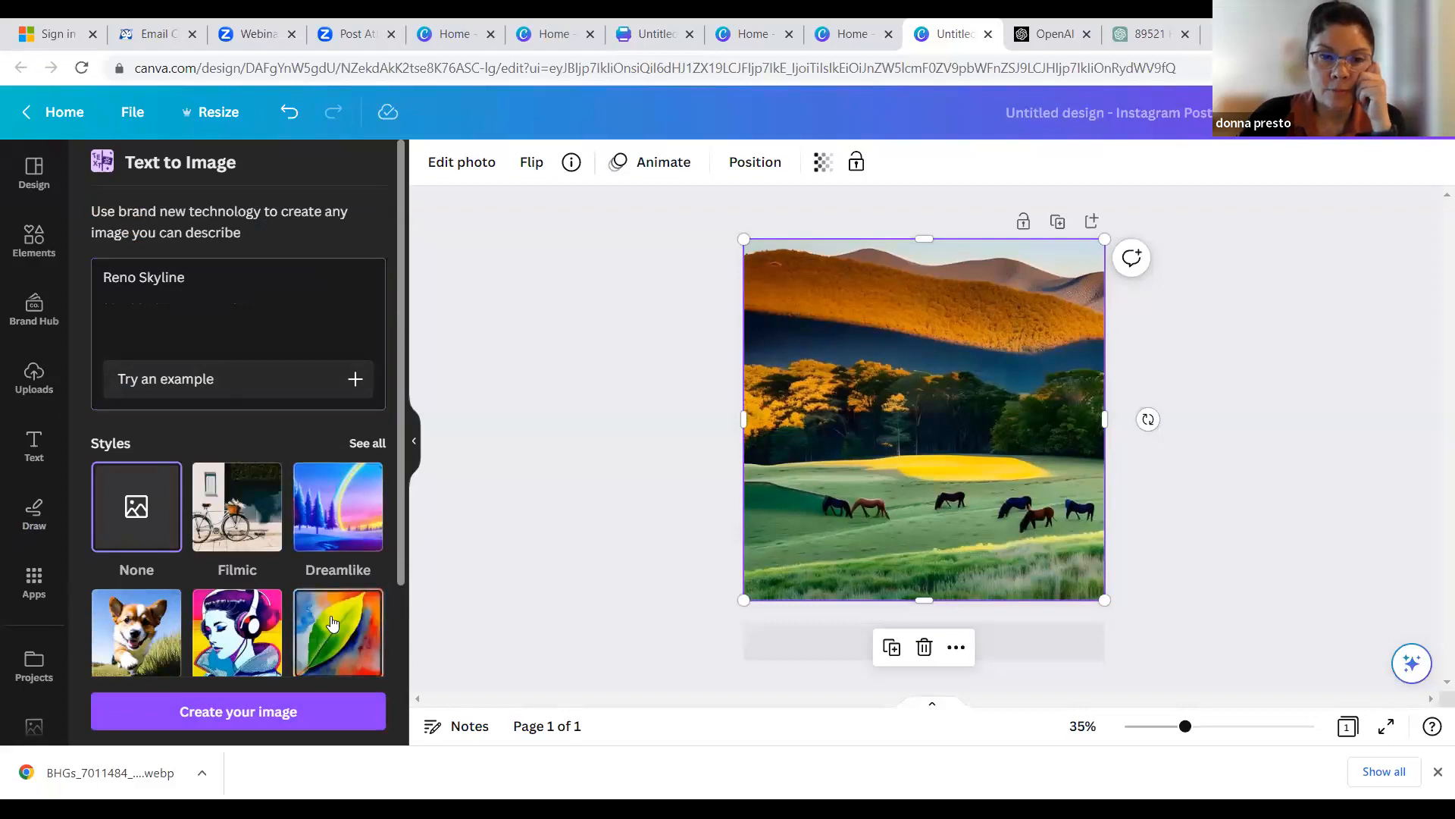
{"action": "left_click", "coordinate": [303, 717]}
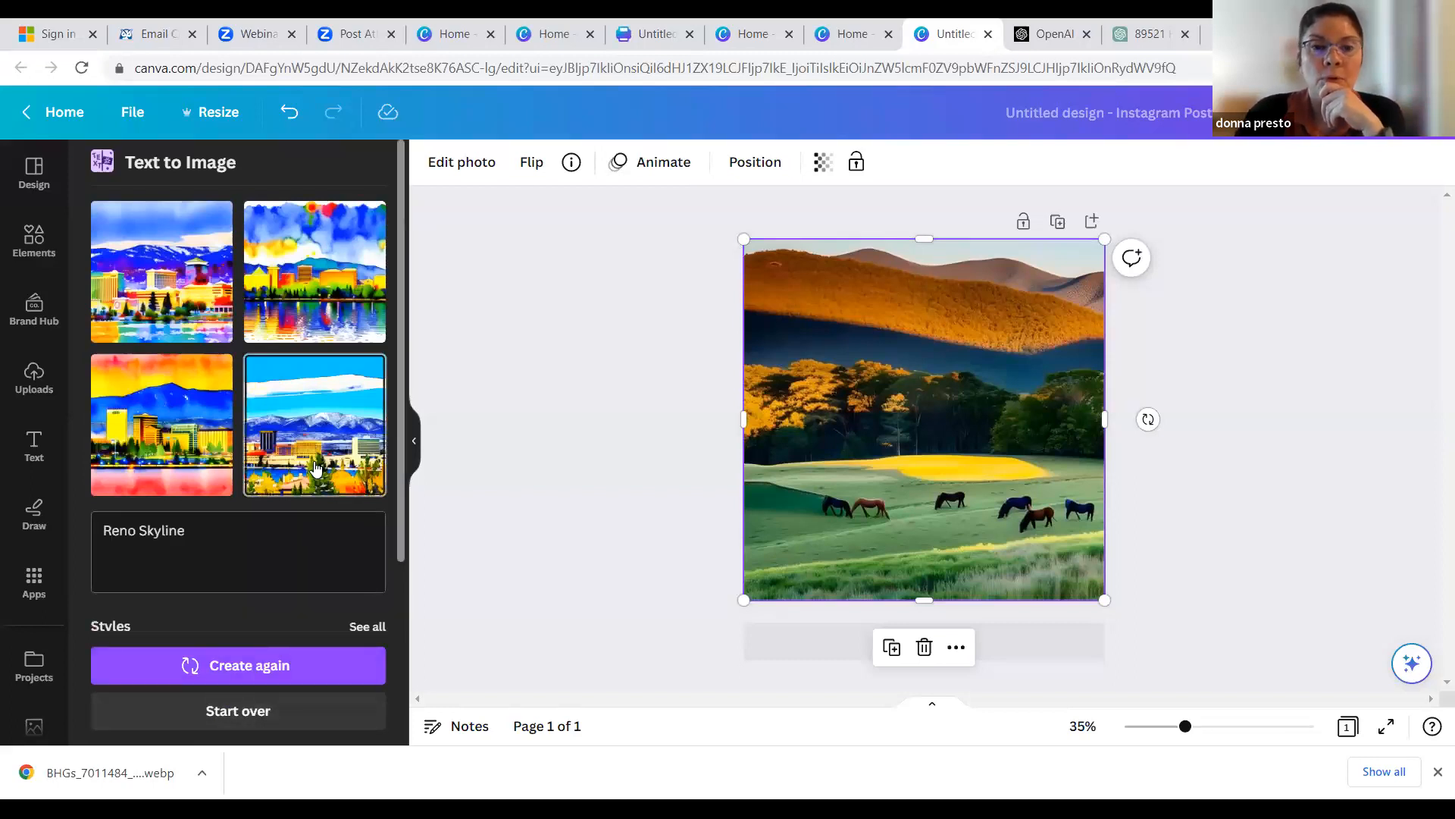
- Add the blue-sky Reno skyline image with the snowy mountains and enlarge it to cover the page
{"action": "left_click", "coordinate": [297, 416]}
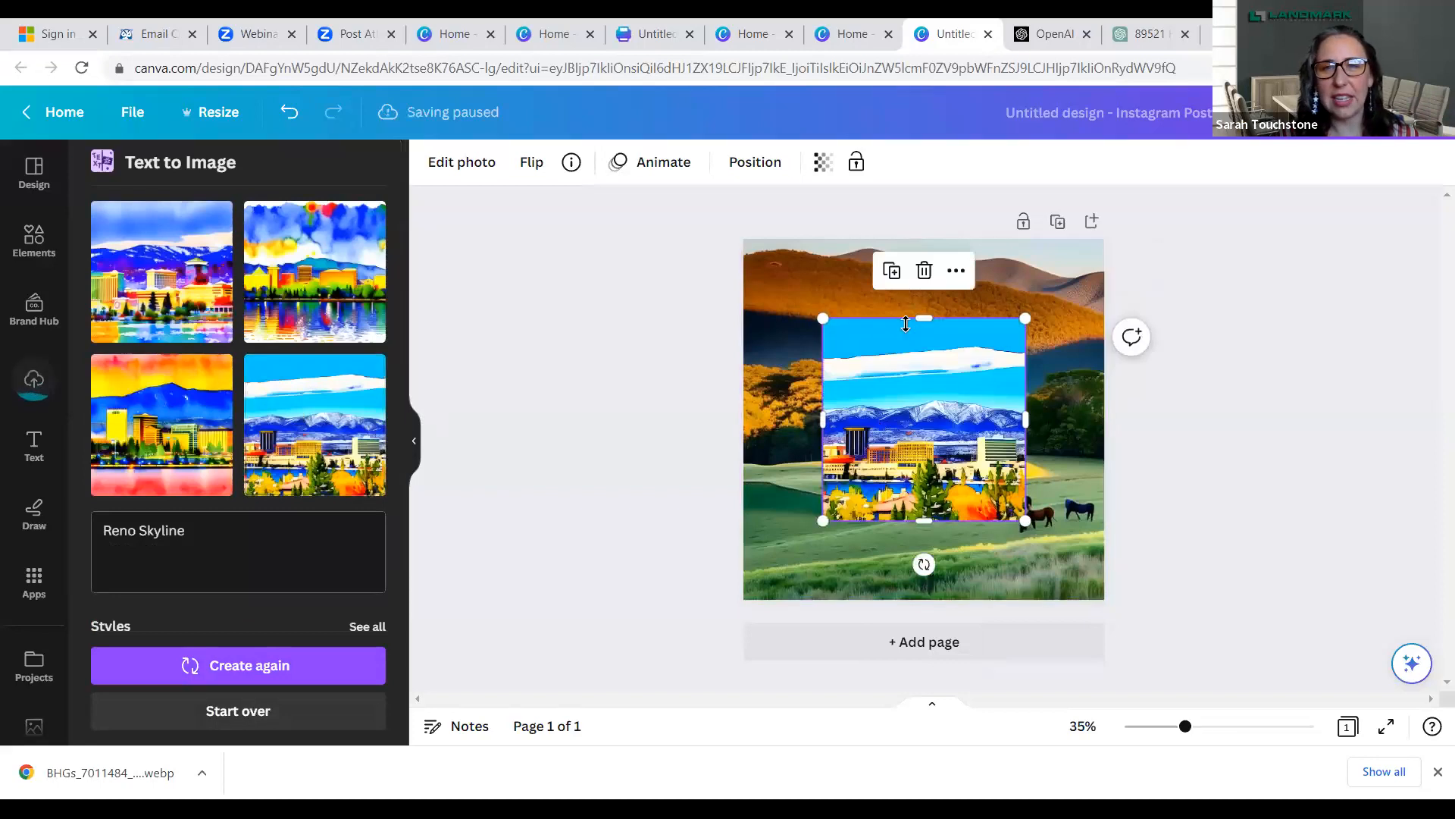
{"action": "left_click_drag", "start_coordinate": [823, 319], "coordinate": [743, 246]}
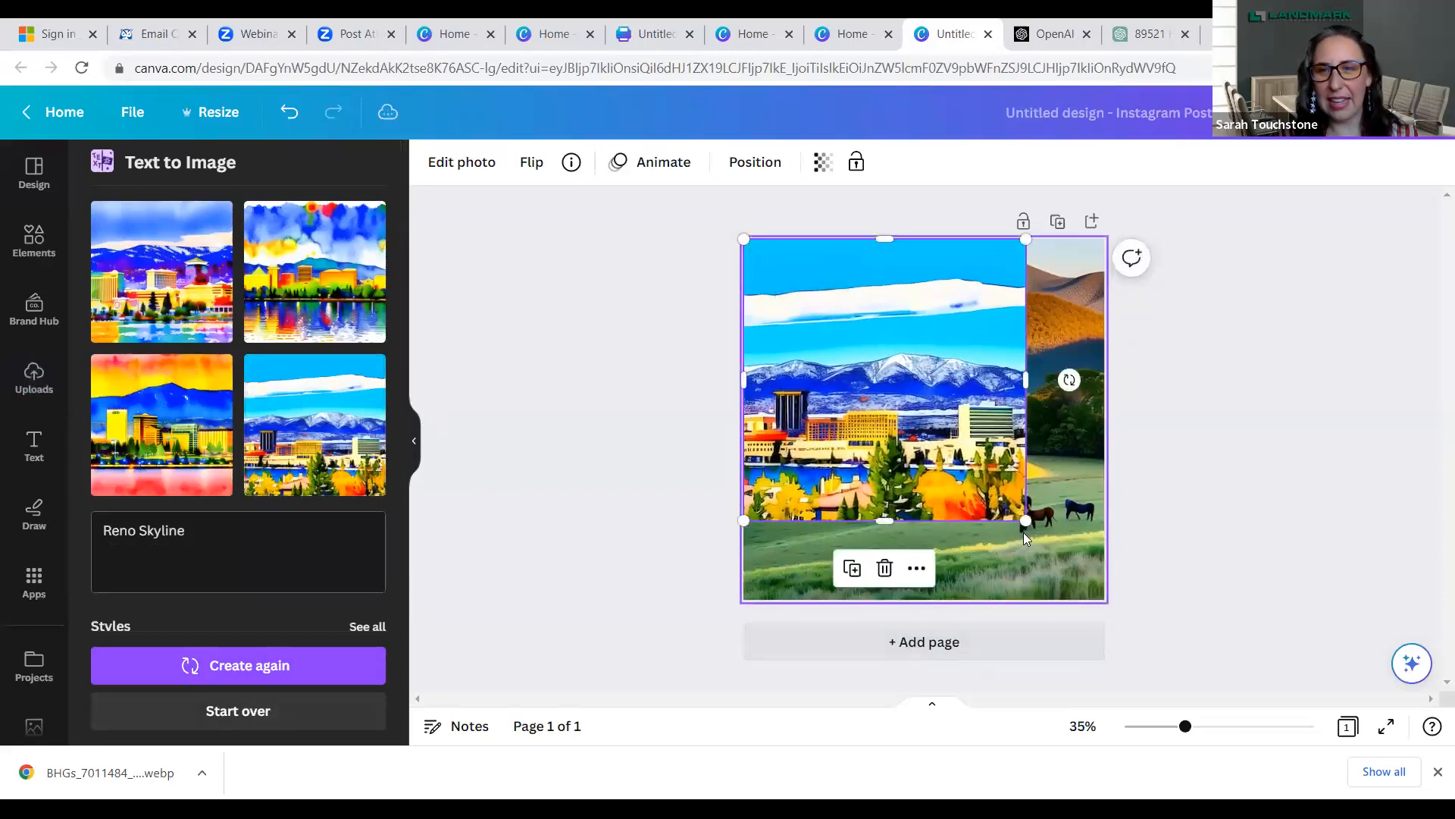
{"action": "left_click_drag", "start_coordinate": [1026, 521], "coordinate": [1091, 622]}
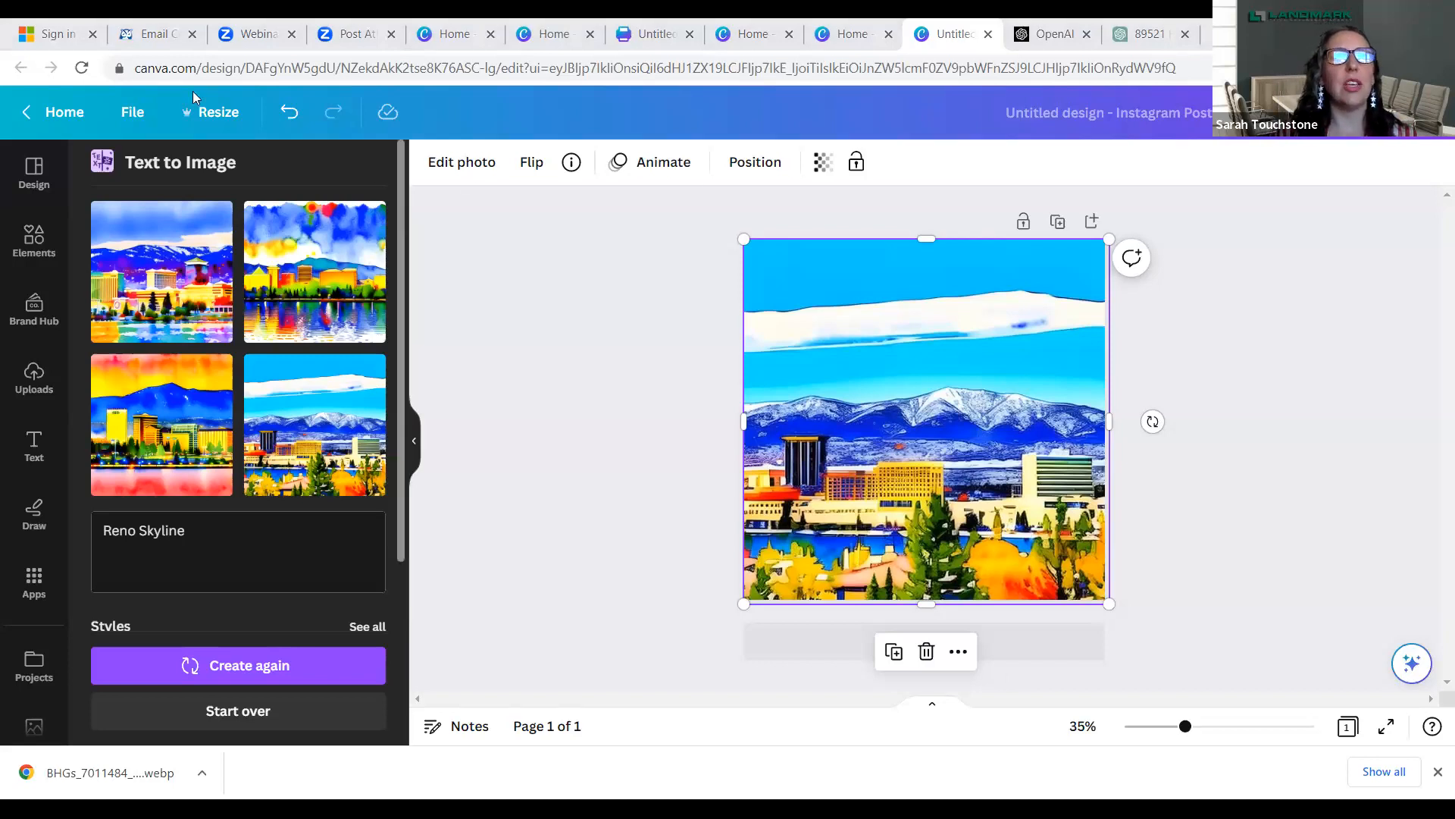
- Return to the Canva home page and look through the new-feature cards as far as Text to Image
{"action": "left_click", "coordinate": [64, 114]}
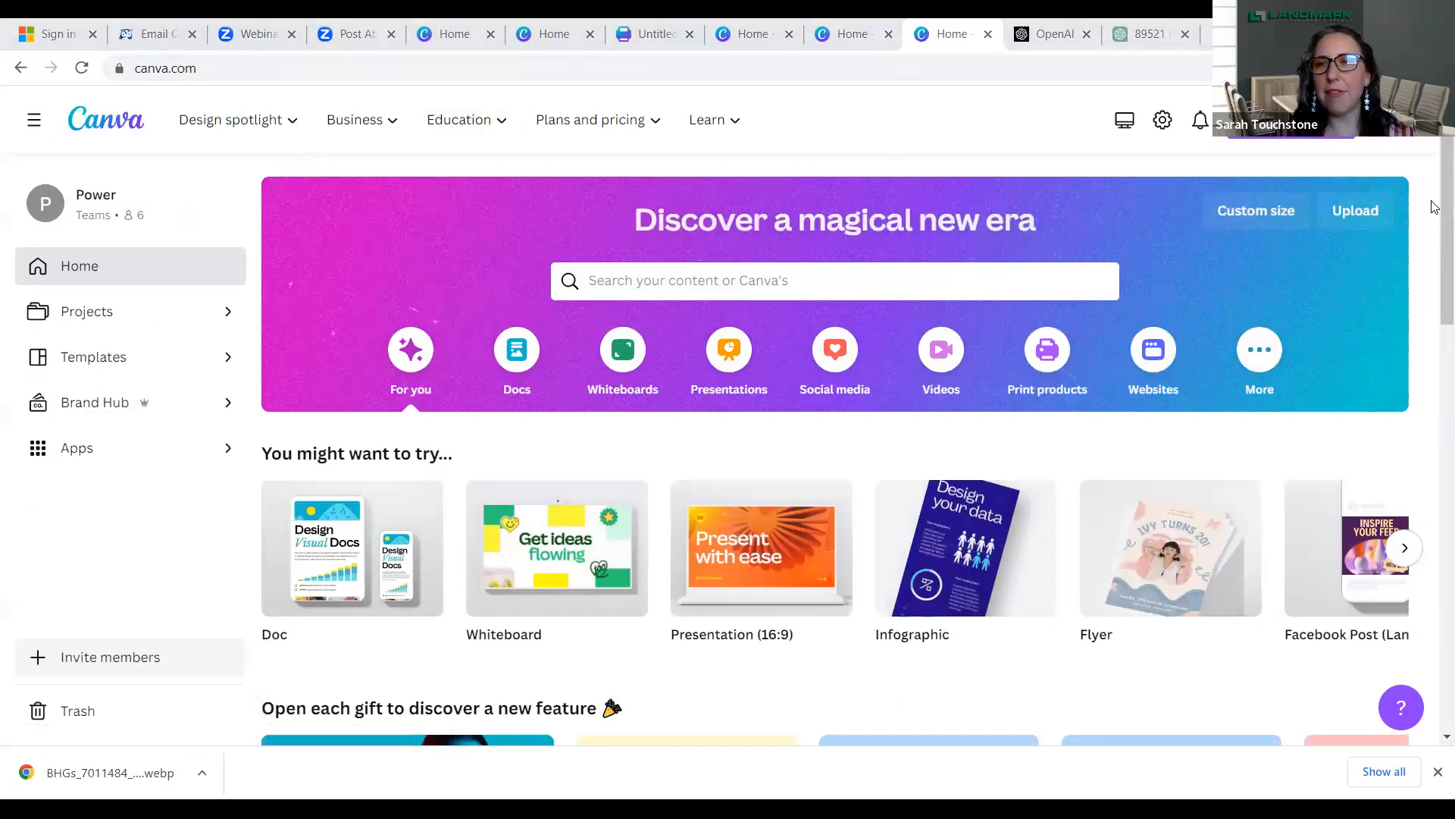
{"action": "scroll", "coordinate": [1436, 285], "scroll_direction": "down", "scroll_amount": 4}
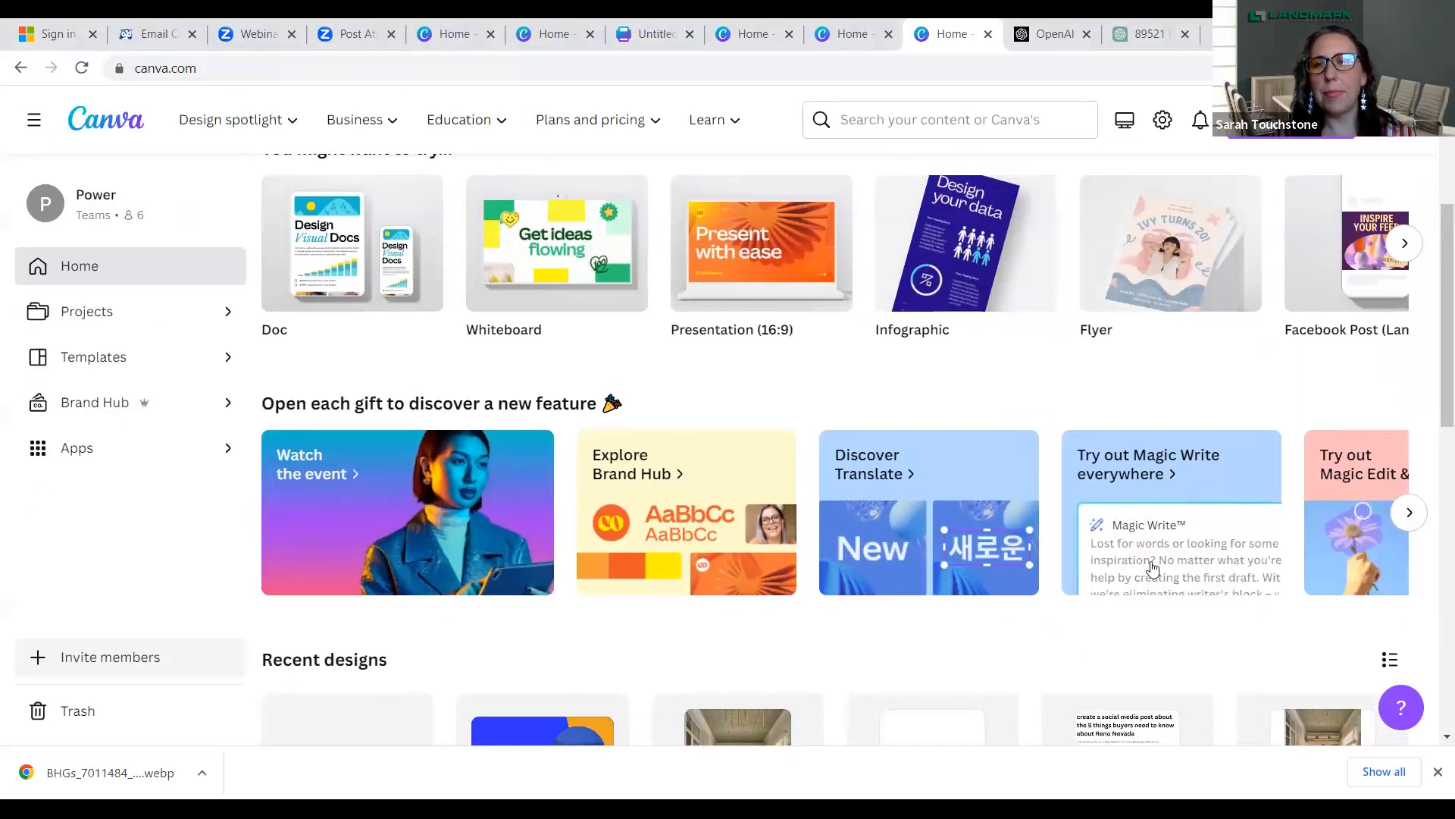
{"action": "left_click", "coordinate": [1409, 513]}
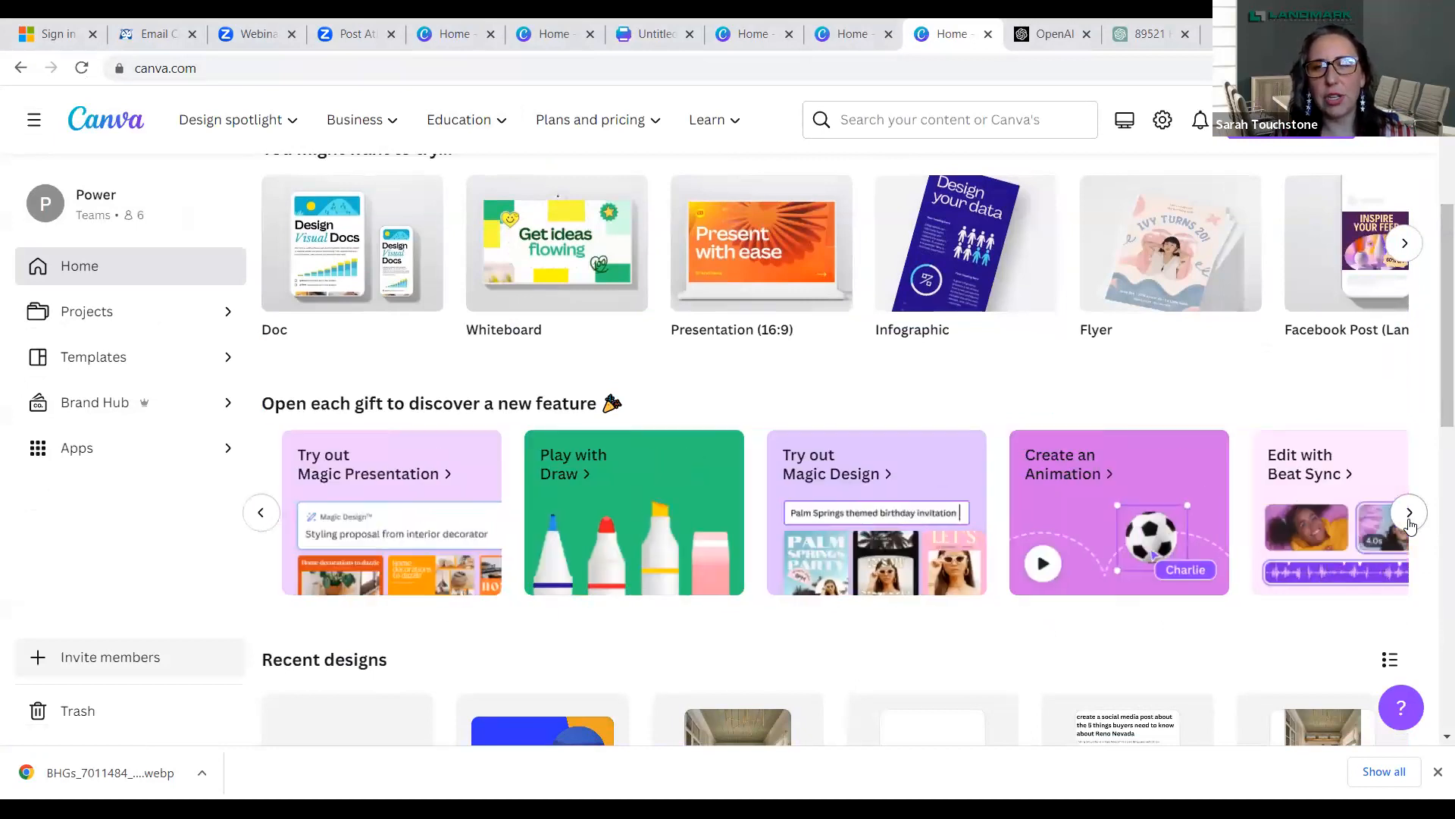
{"action": "left_click", "coordinate": [1409, 513]}
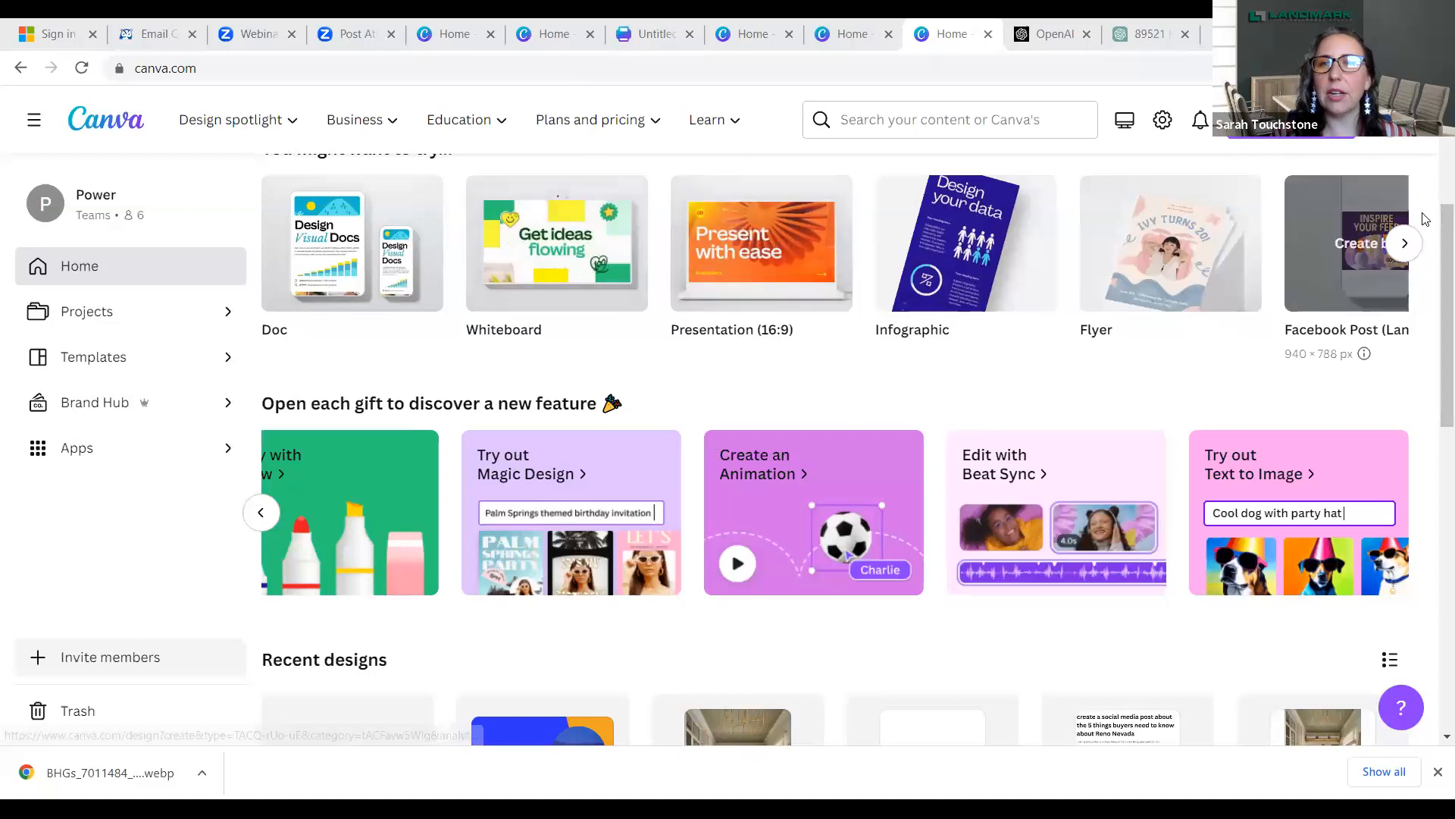
{"action": "scroll", "coordinate": [1434, 199], "scroll_direction": "up", "scroll_amount": 1}
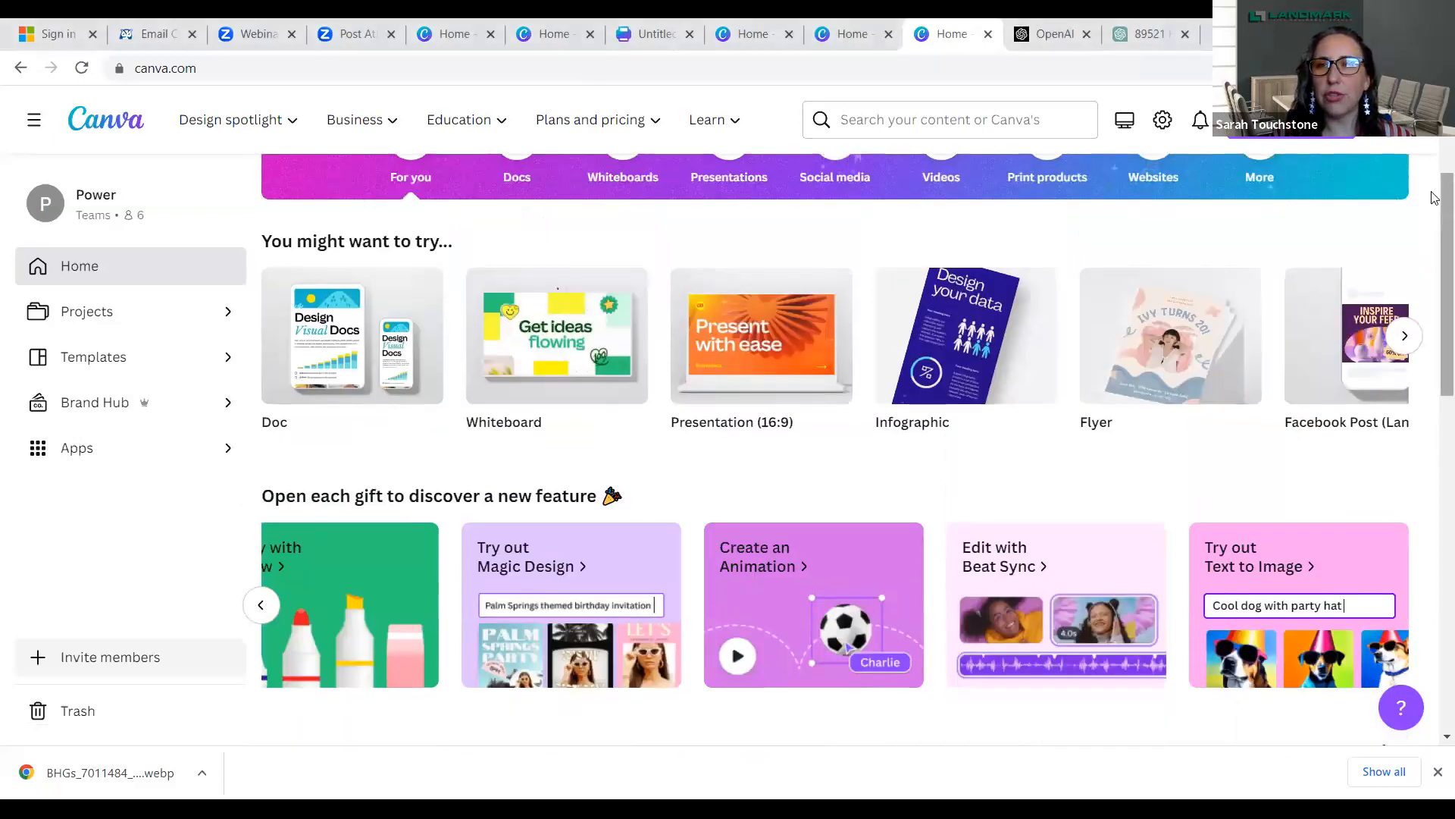
{"action": "scroll", "coordinate": [1008, 308], "scroll_direction": "up", "scroll_amount": 3}
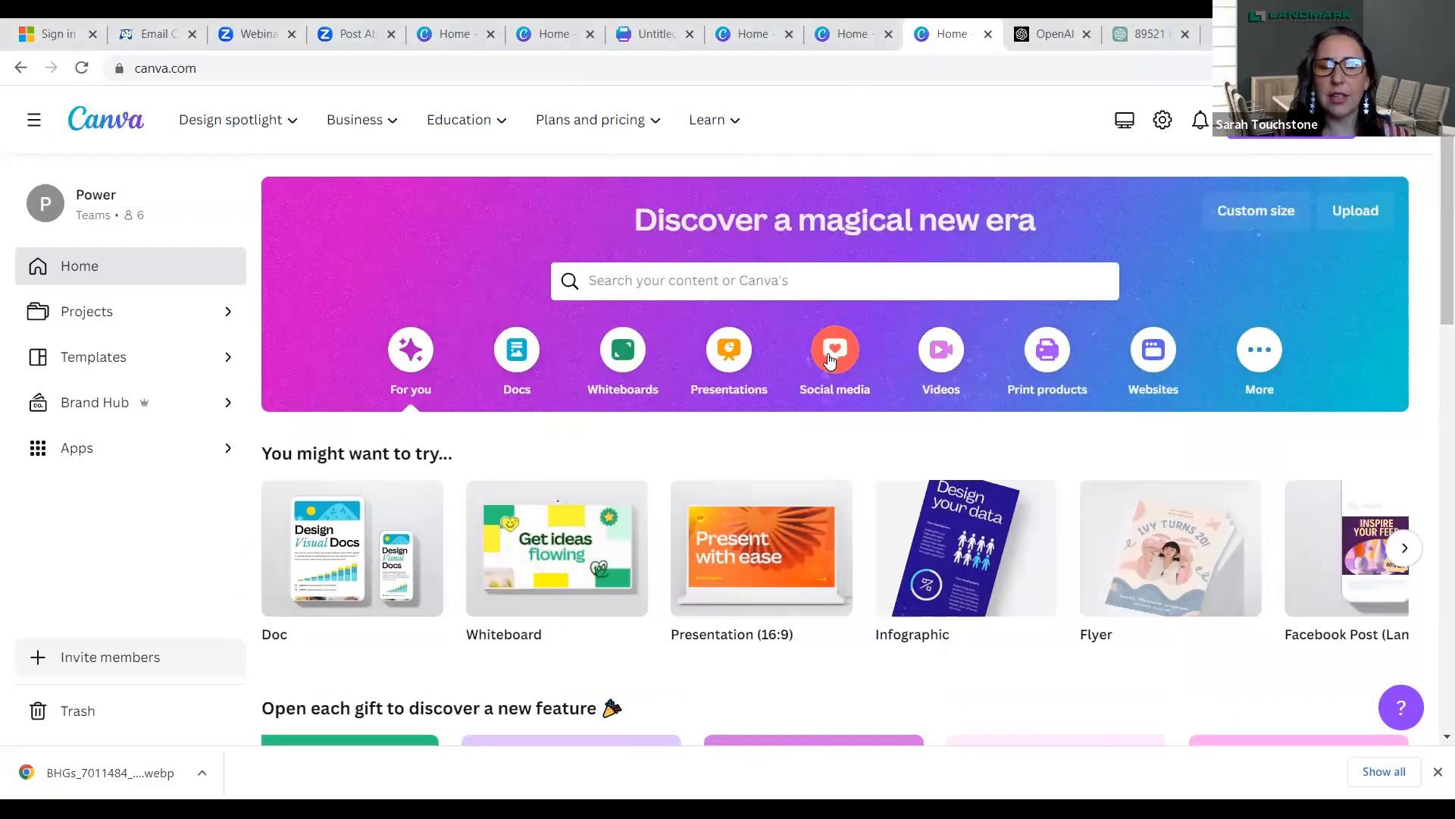
- Create a blank Instagram Post (Square) design and apply the recently used "RENTAL" house template
{"action": "left_click", "coordinate": [831, 355]}
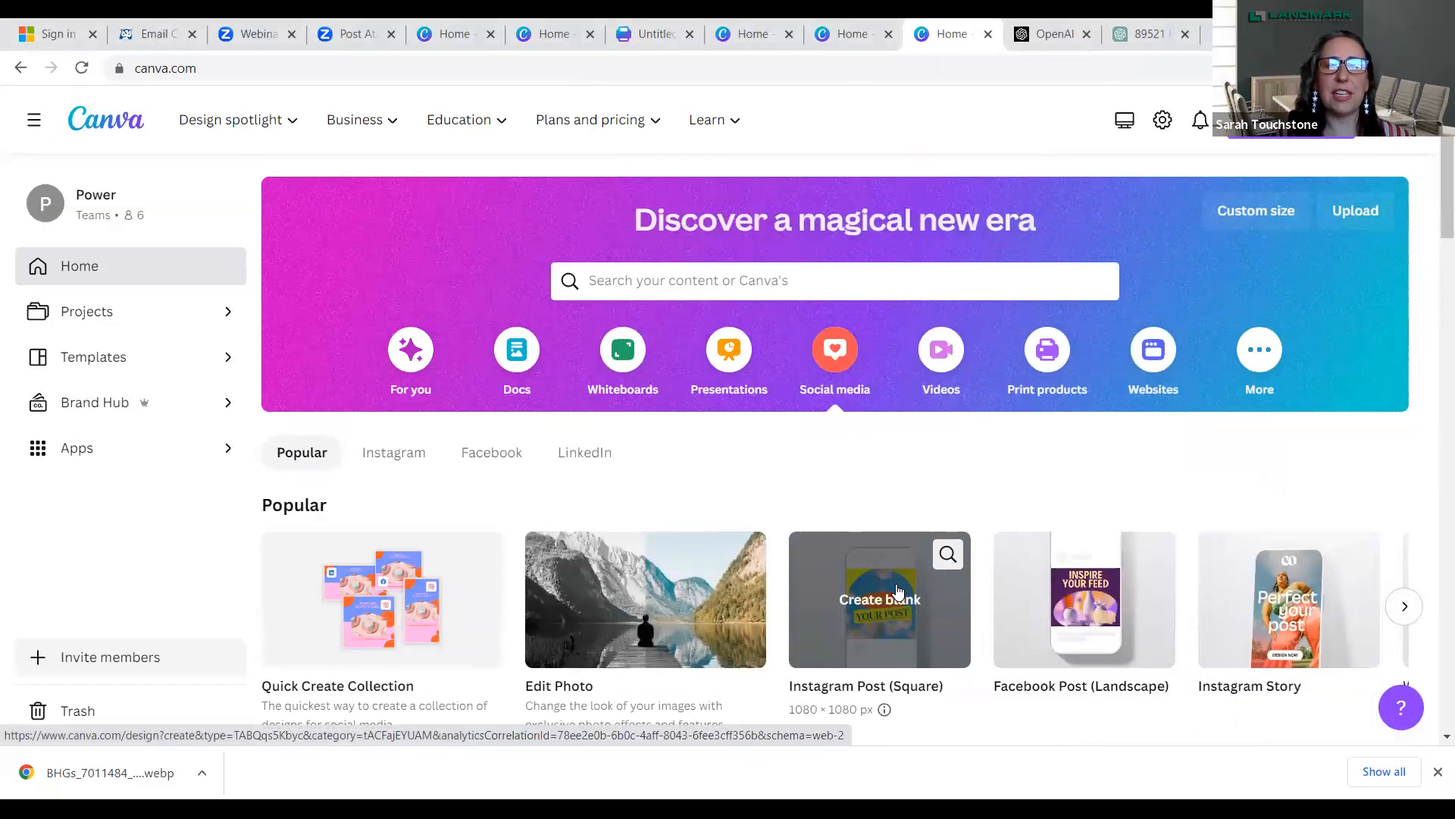
{"action": "left_click", "coordinate": [896, 589]}
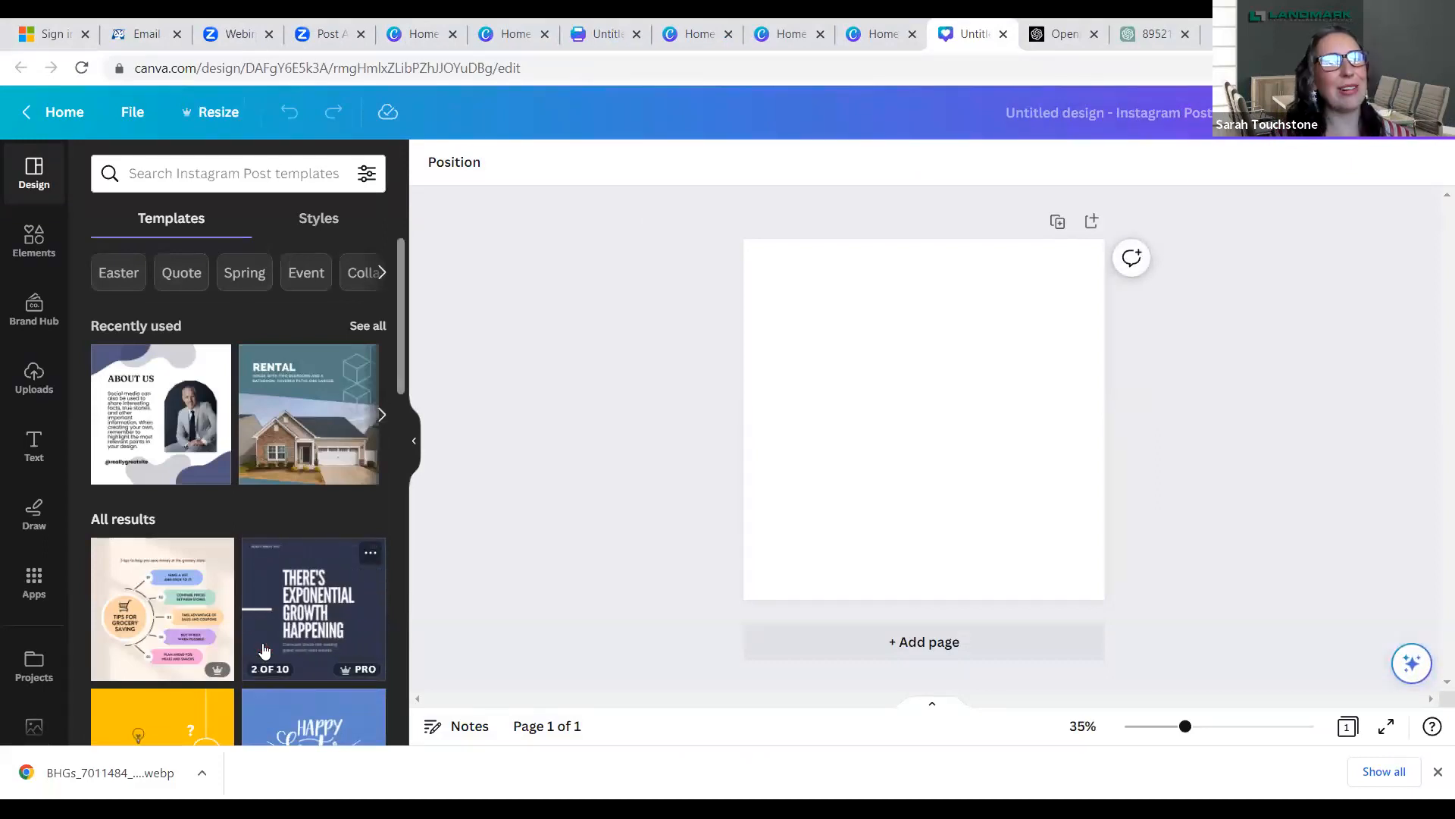
{"action": "left_click", "coordinate": [303, 389]}
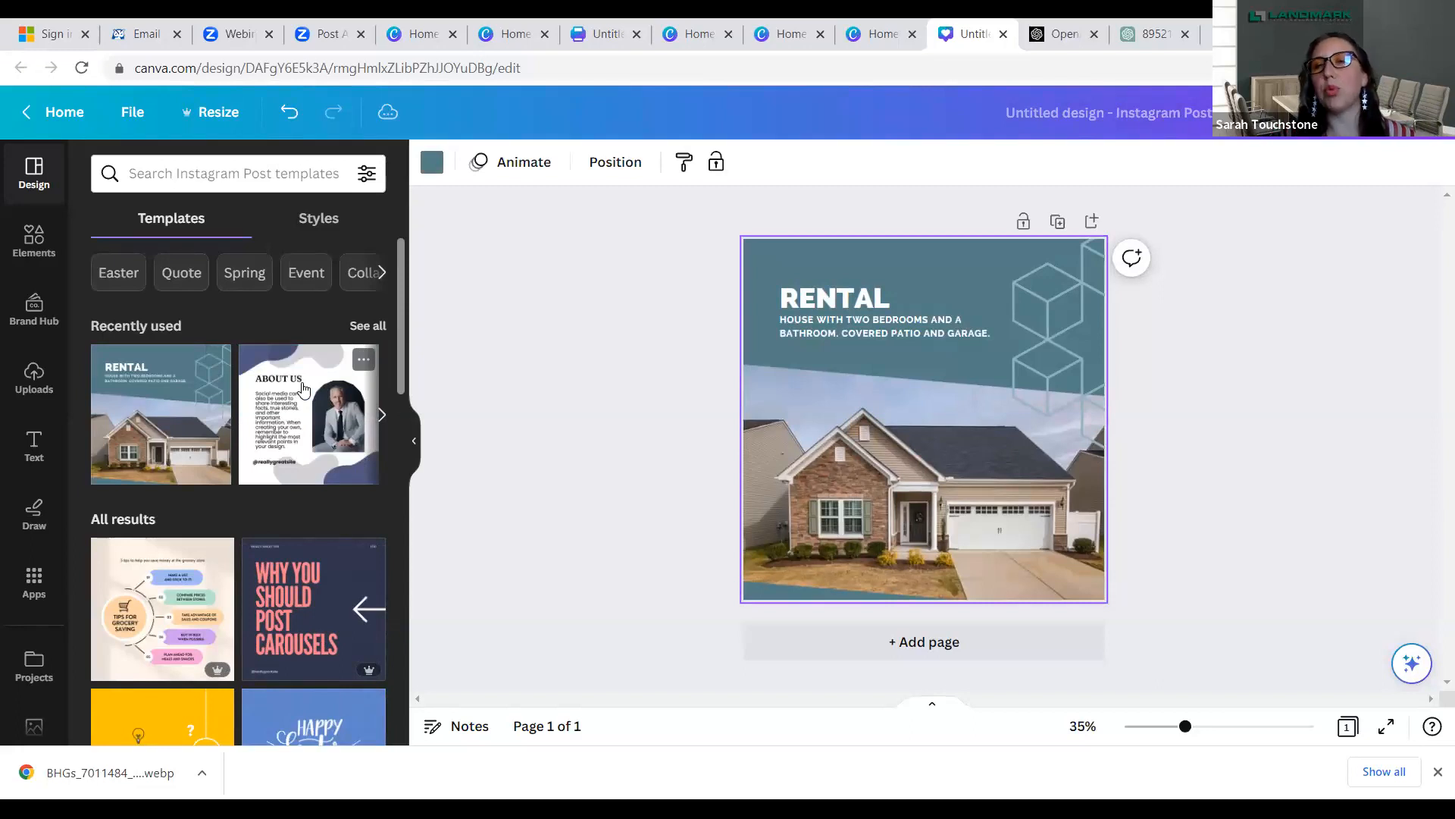
- Delete the "RENTAL" heading and move the house description text up into its place
{"action": "left_click", "coordinate": [832, 300]}
{"action": "key", "text": "Delete"}
{"action": "left_click_drag", "start_coordinate": [849, 332], "coordinate": [836, 301]}
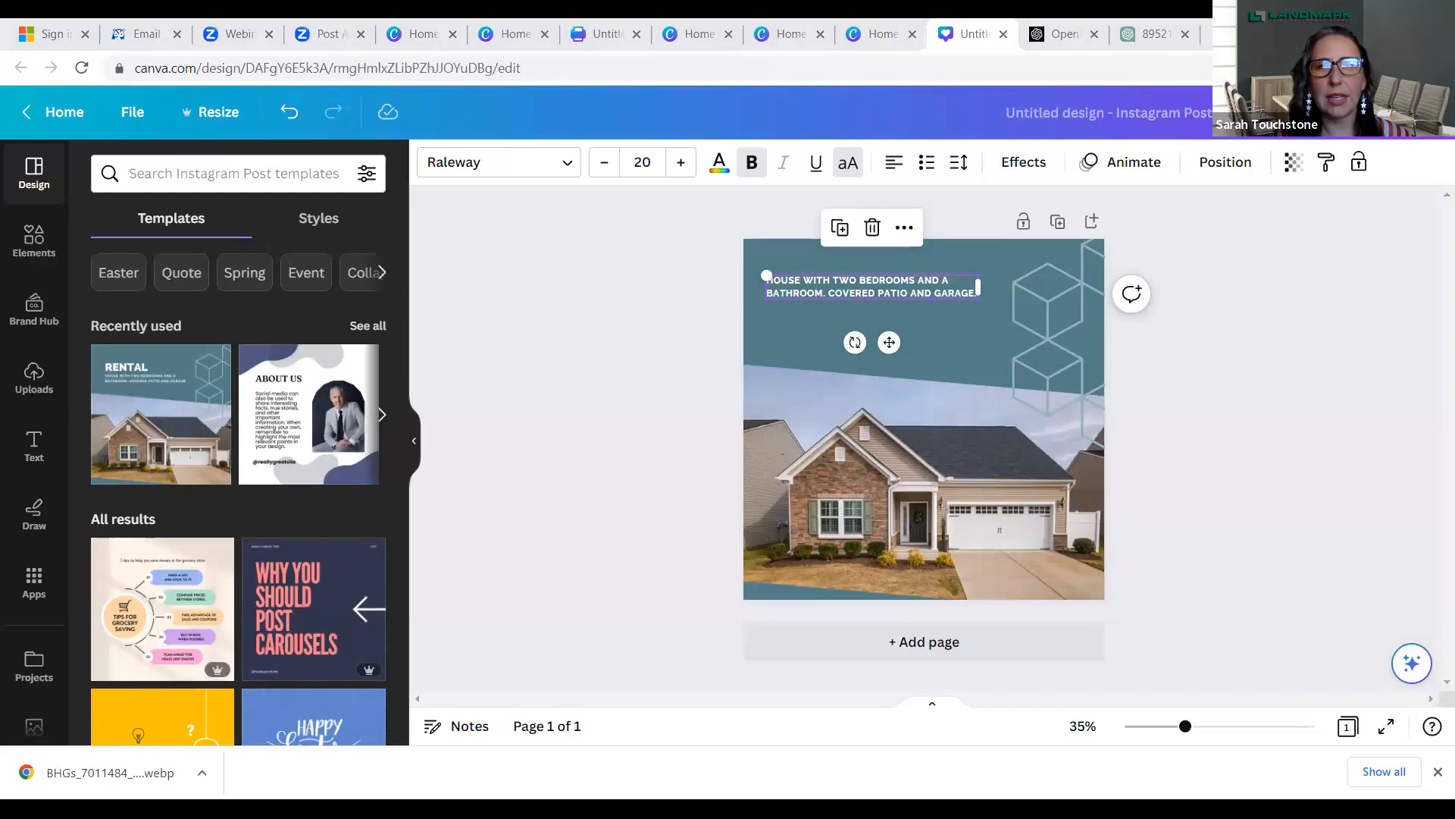
- Switch to ChatGPT and copy the generated social media post about the 5 things buyers need to know about Reno Nevada
{"action": "left_click", "coordinate": [1149, 43]}
{"action": "left_click_drag", "start_coordinate": [535, 280], "coordinate": [1103, 637]}
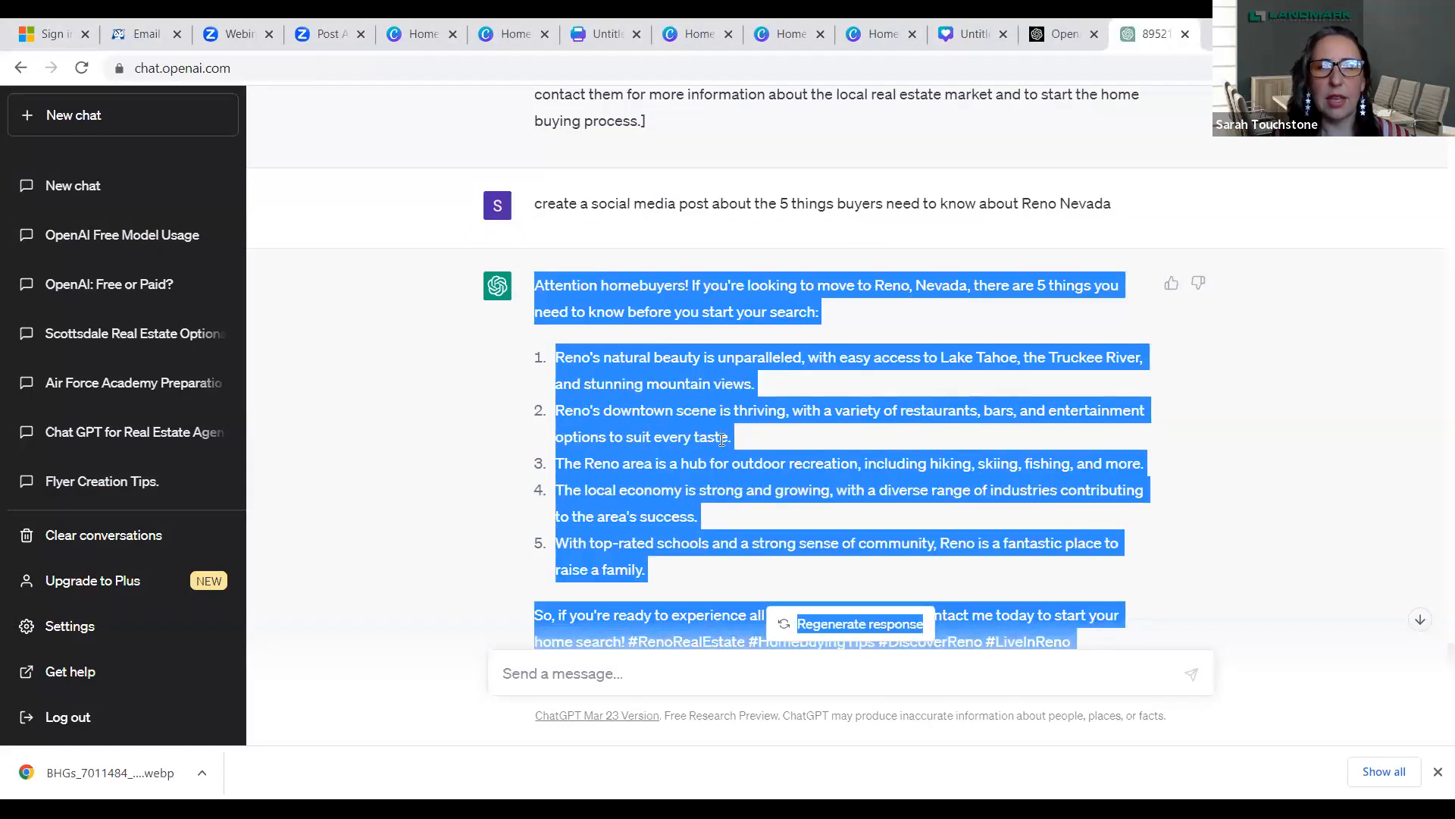
{"action": "right_click", "coordinate": [680, 439]}
{"action": "left_click", "coordinate": [713, 450]}
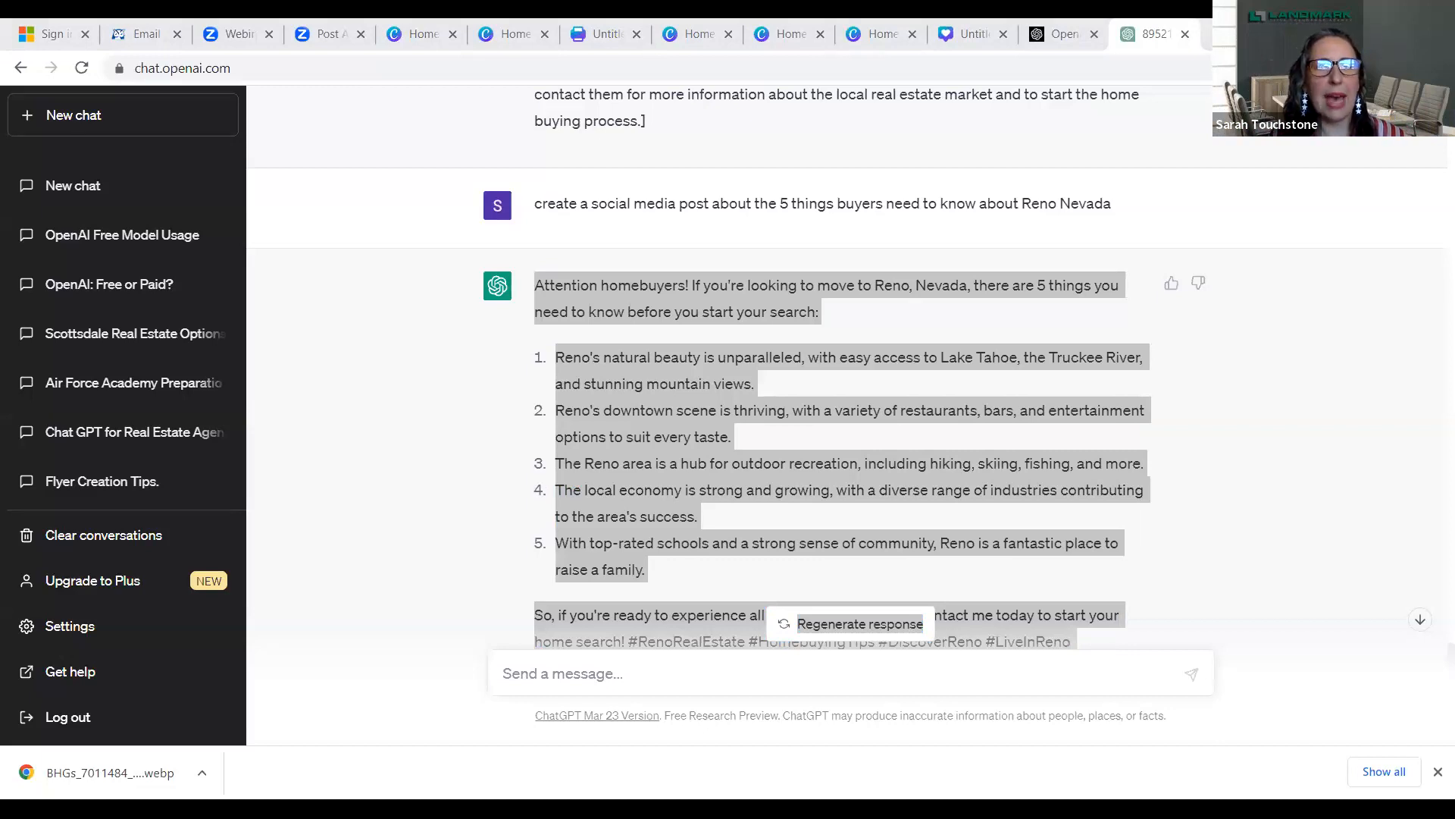
{"action": "left_click", "coordinate": [1139, 107]}
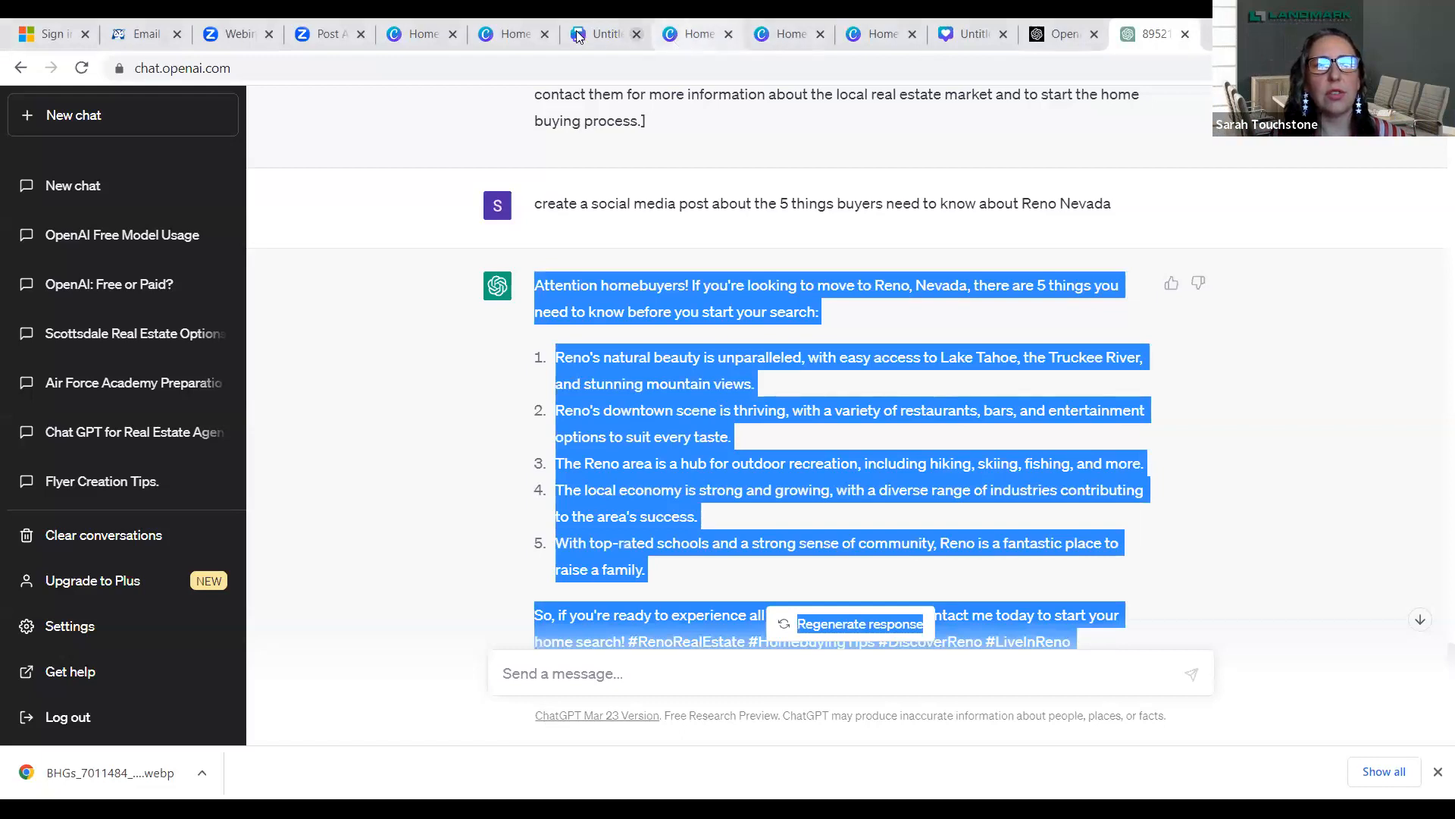
- Switch back to the Canva Instagram post with the house template and open the Bulk create app
{"action": "left_click", "coordinate": [519, 35]}
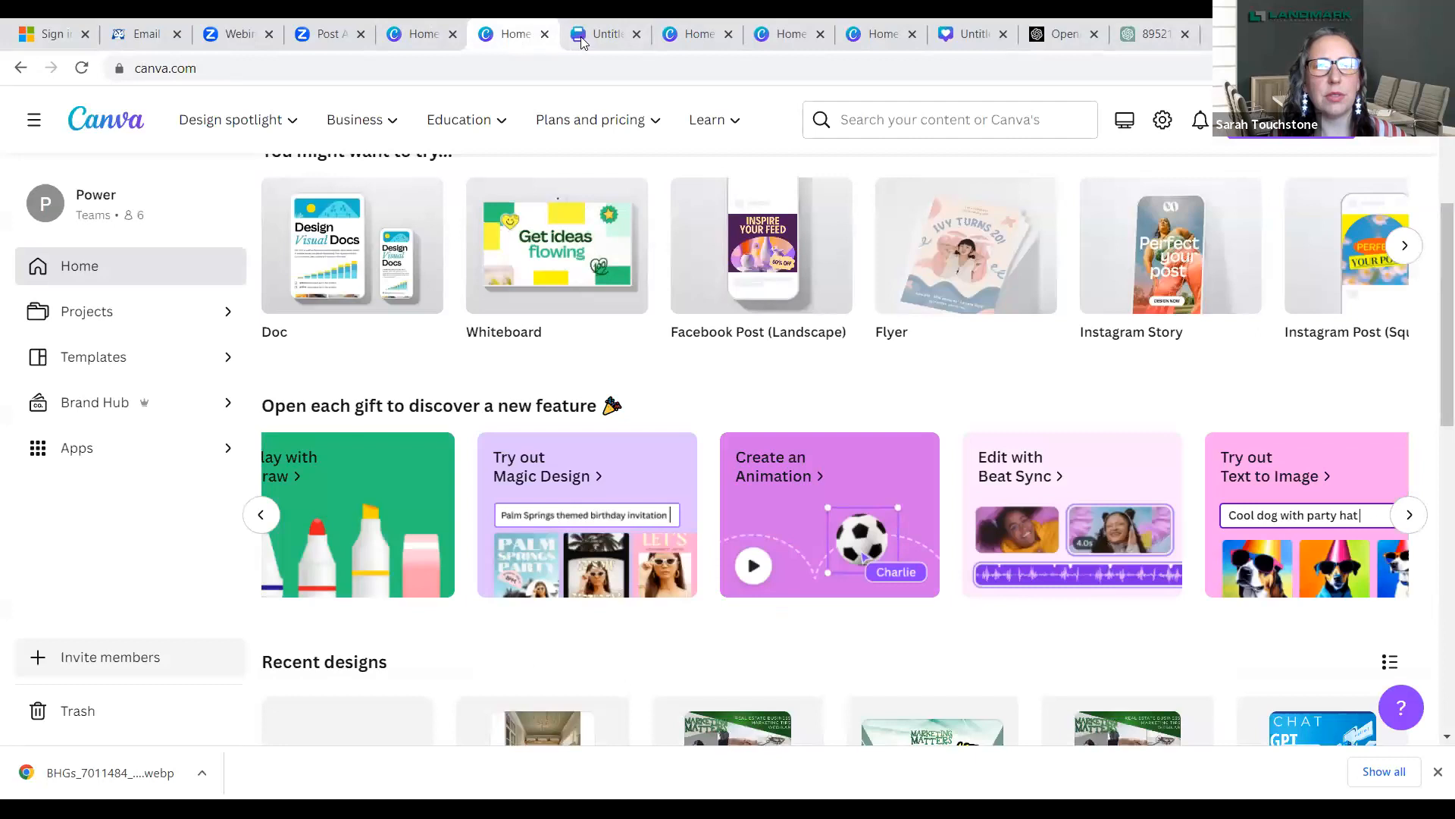
{"action": "left_click", "coordinate": [599, 35]}
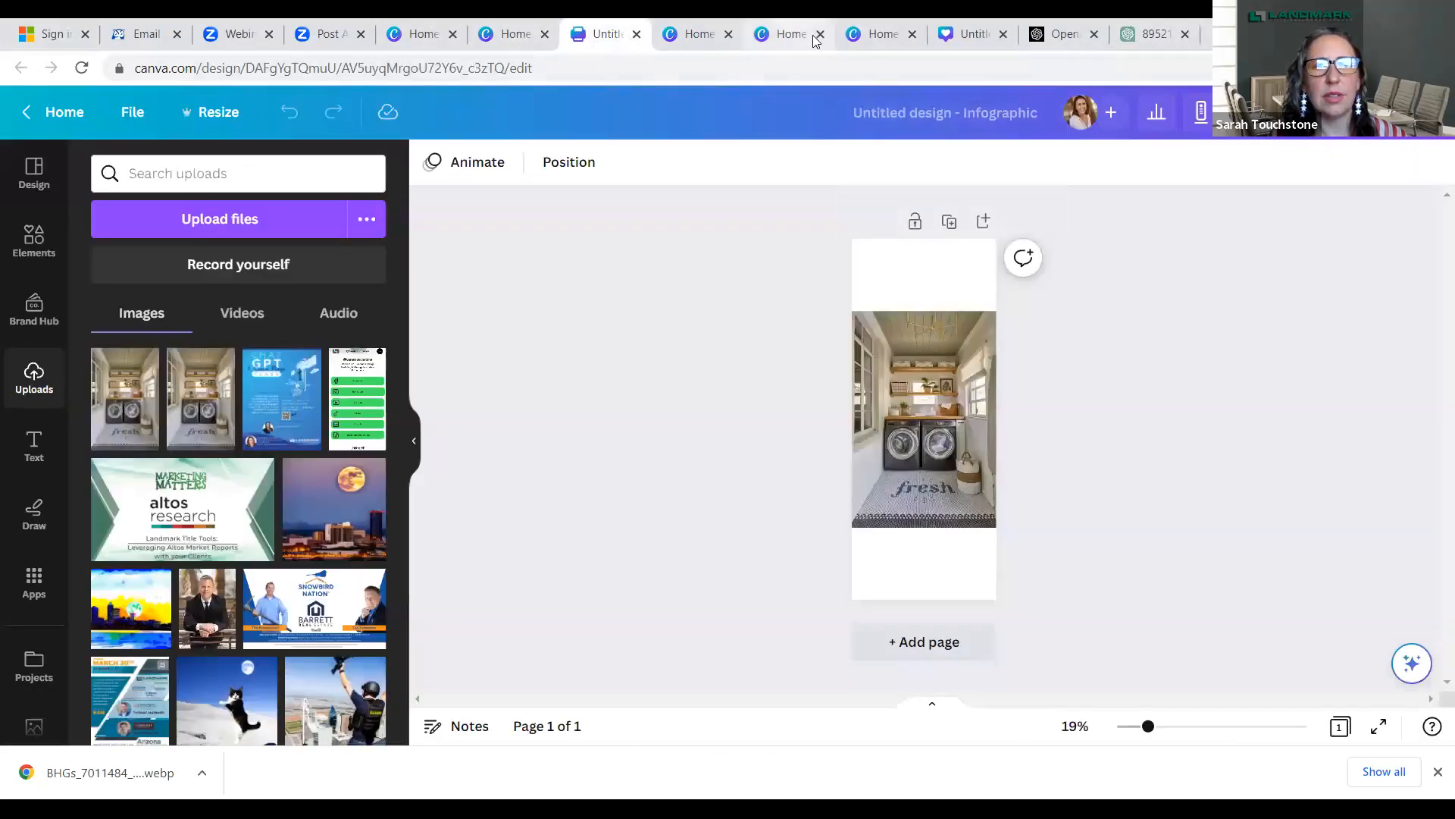
{"action": "left_click", "coordinate": [973, 36]}
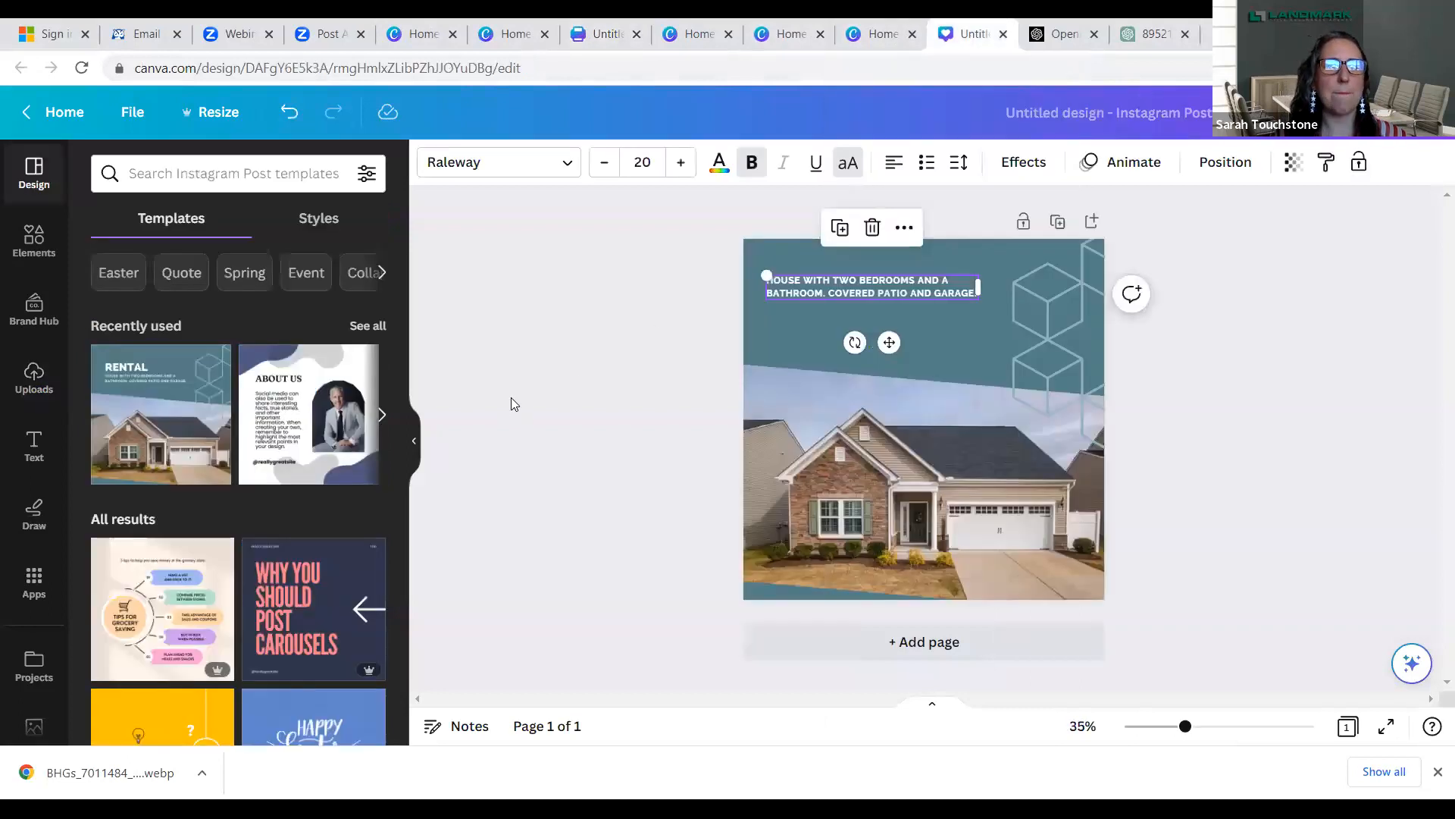
{"action": "left_click", "coordinate": [34, 582]}
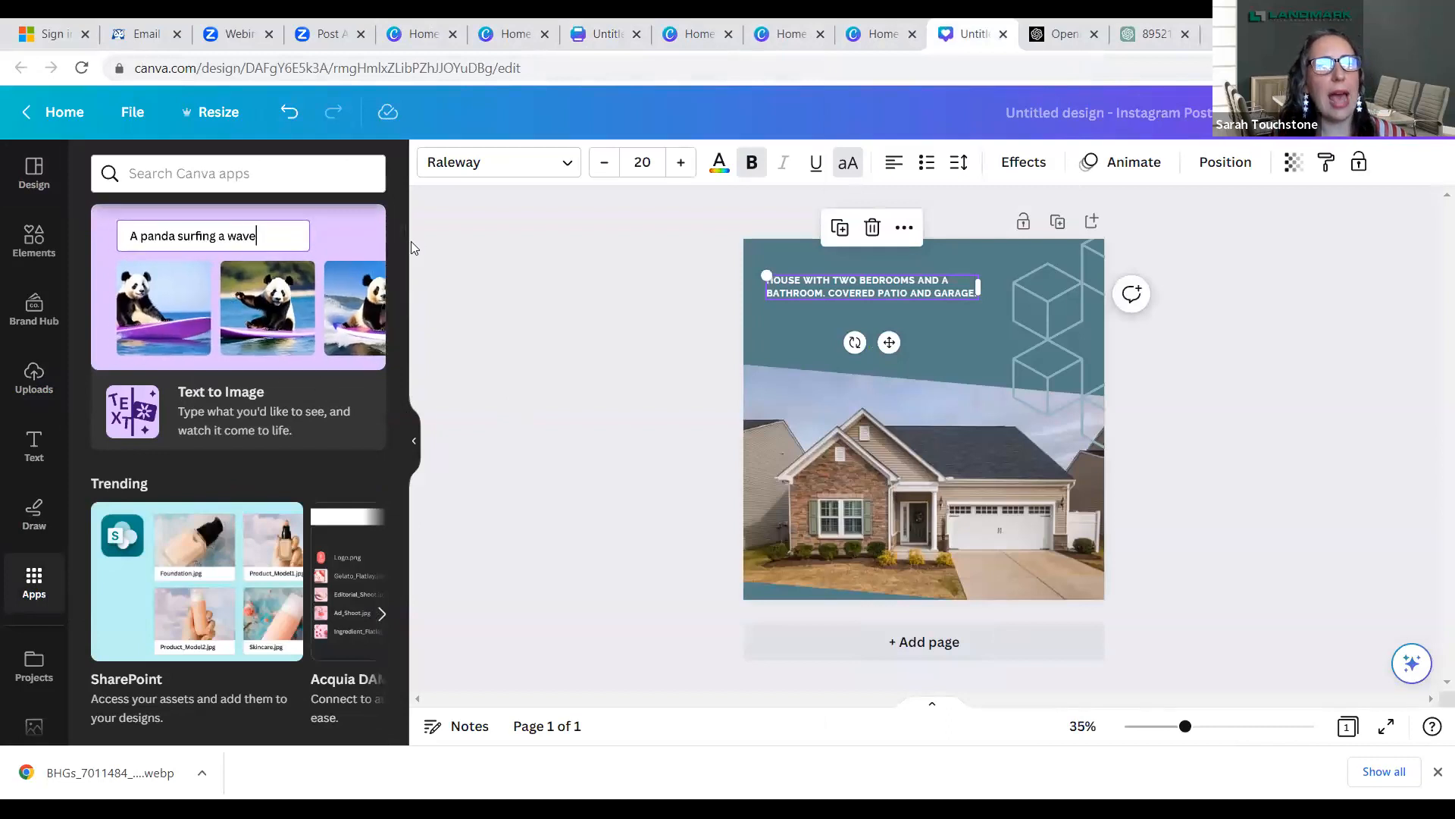
{"action": "left_click_drag", "start_coordinate": [402, 240], "coordinate": [417, 327]}
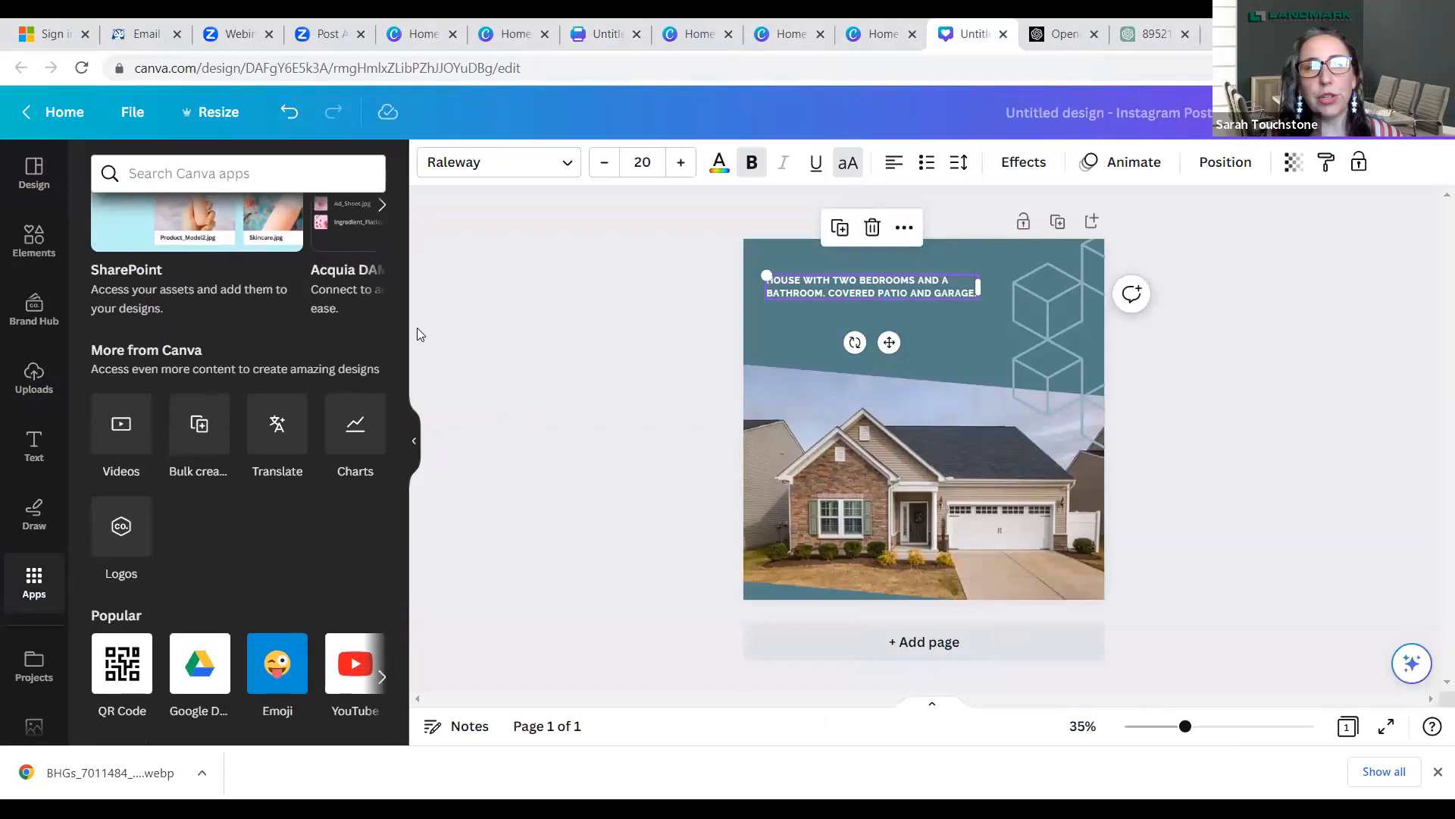
{"action": "left_click", "coordinate": [207, 436]}
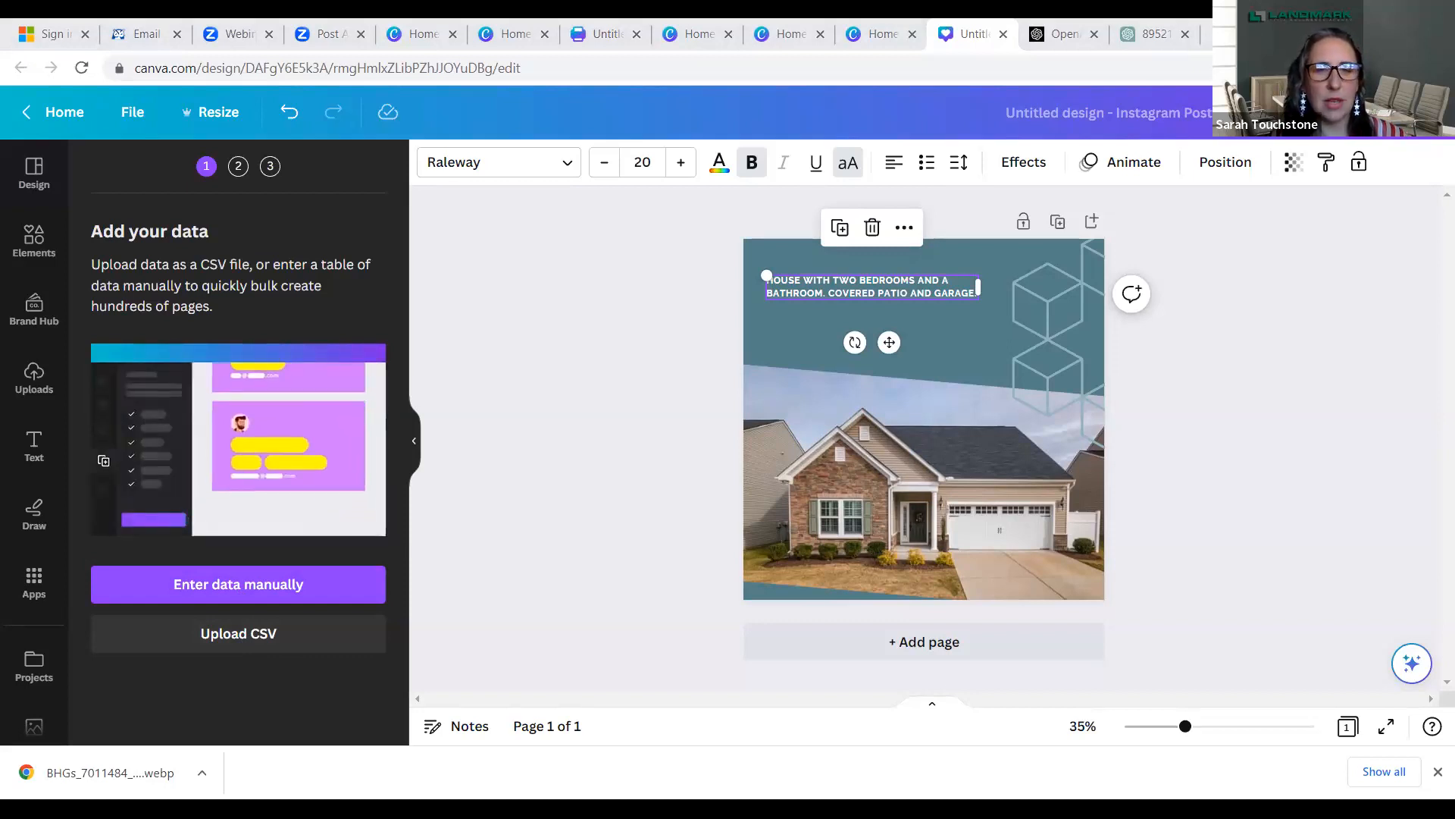
- Try to upload Book1.csv from Downloads as the bulk create data
{"action": "left_click", "coordinate": [280, 635]}
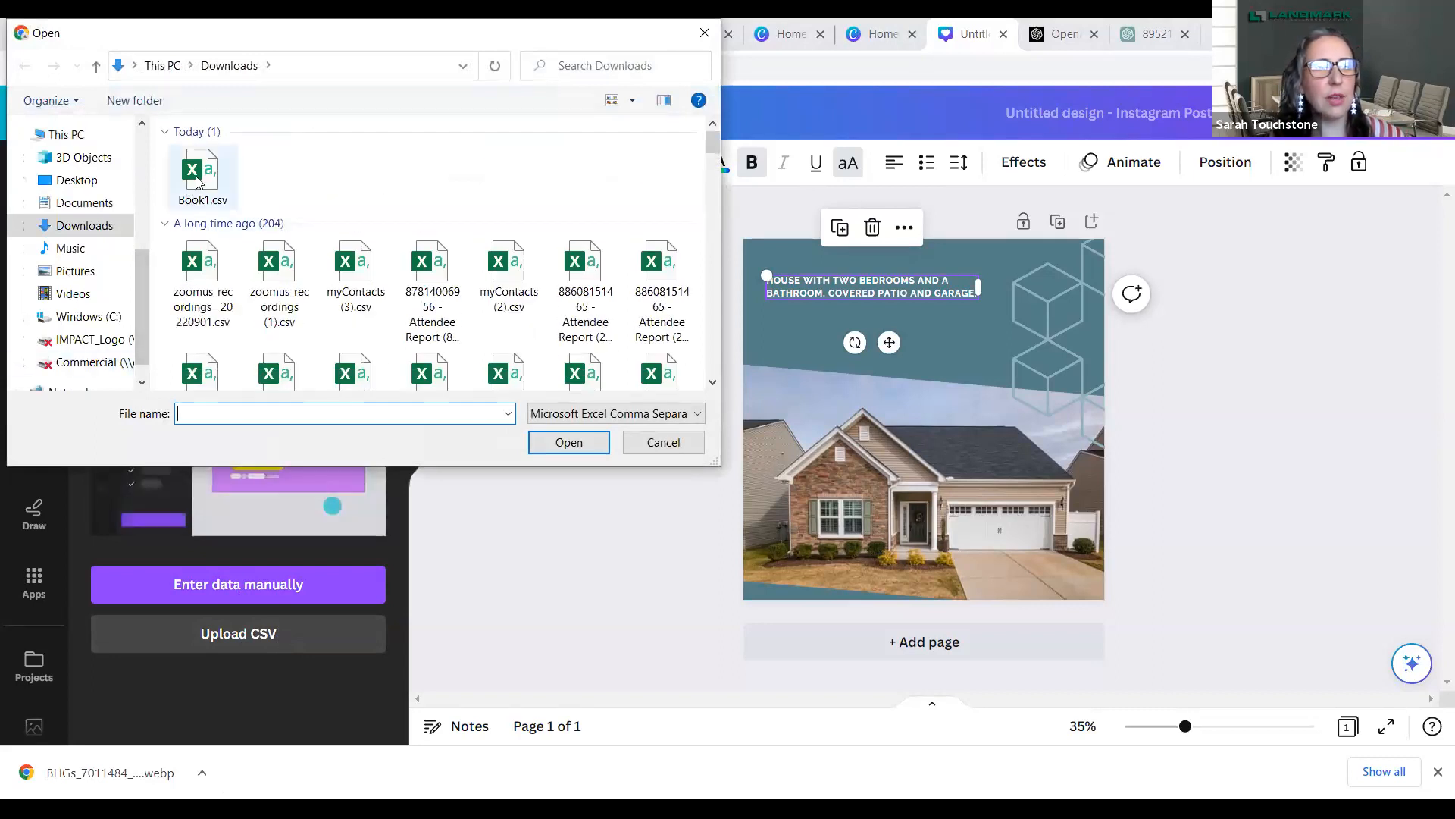
{"action": "left_click", "coordinate": [197, 179]}
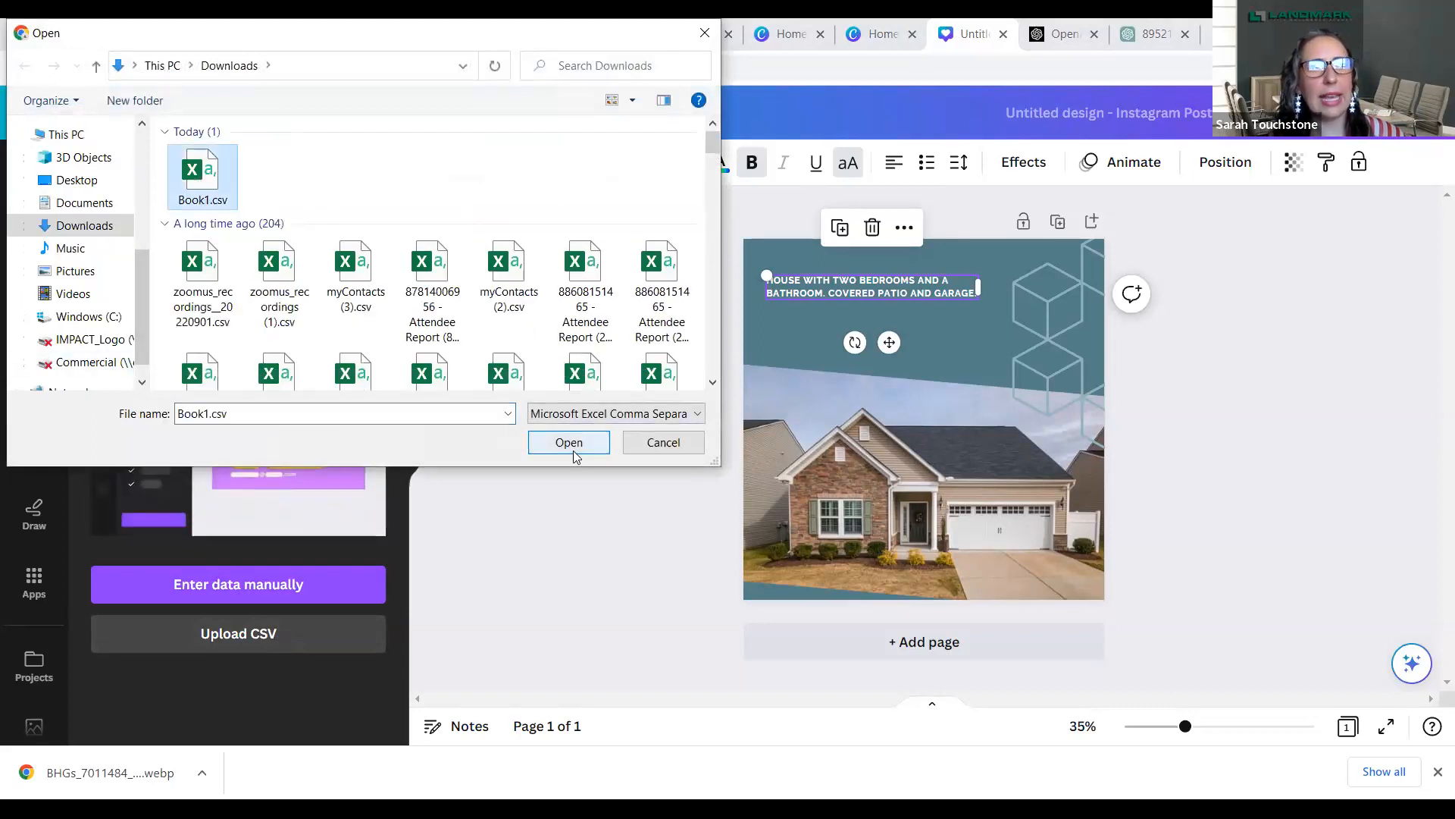
{"action": "left_click", "coordinate": [574, 447]}
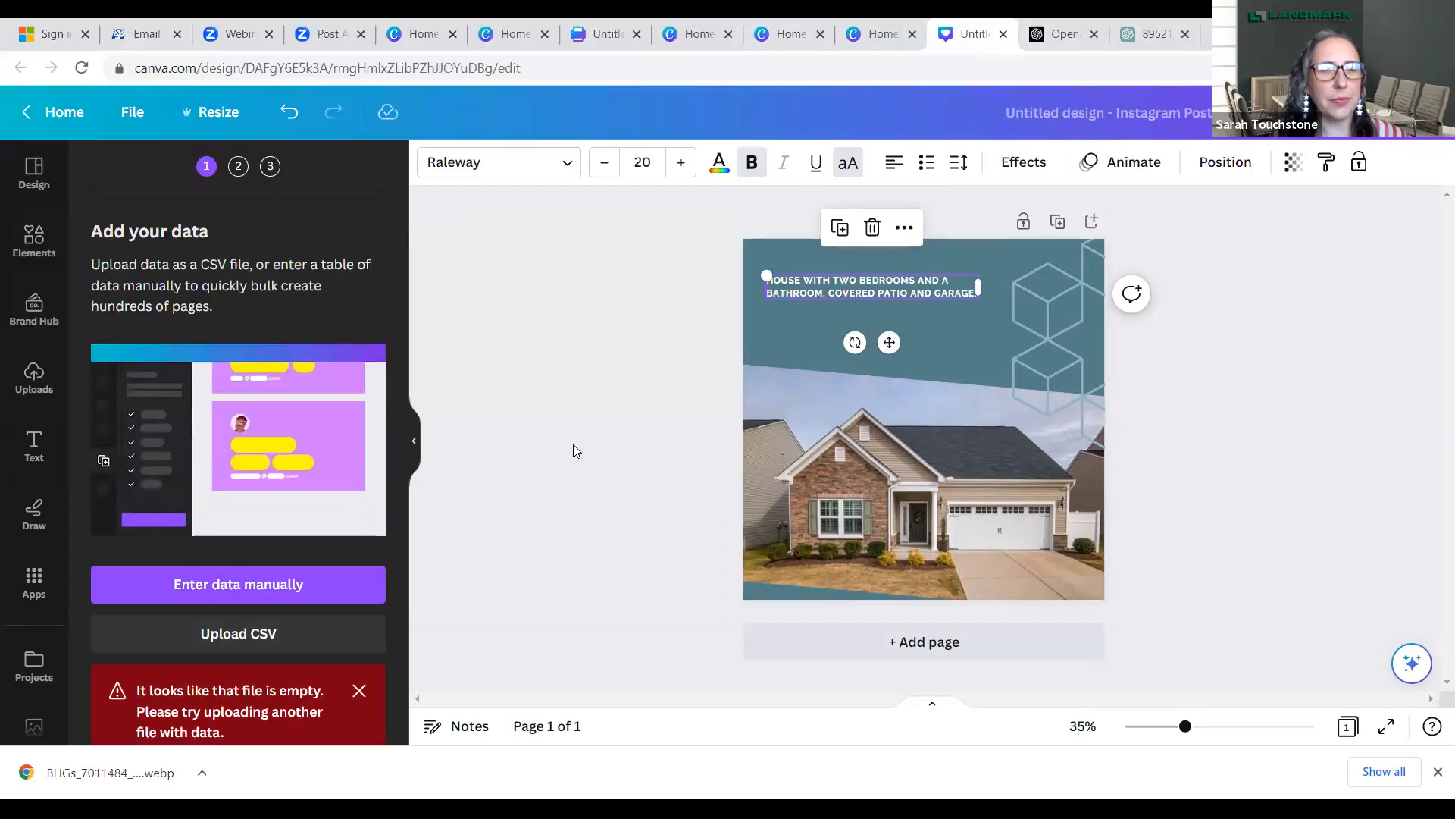
{"action": "left_click", "coordinate": [359, 691]}
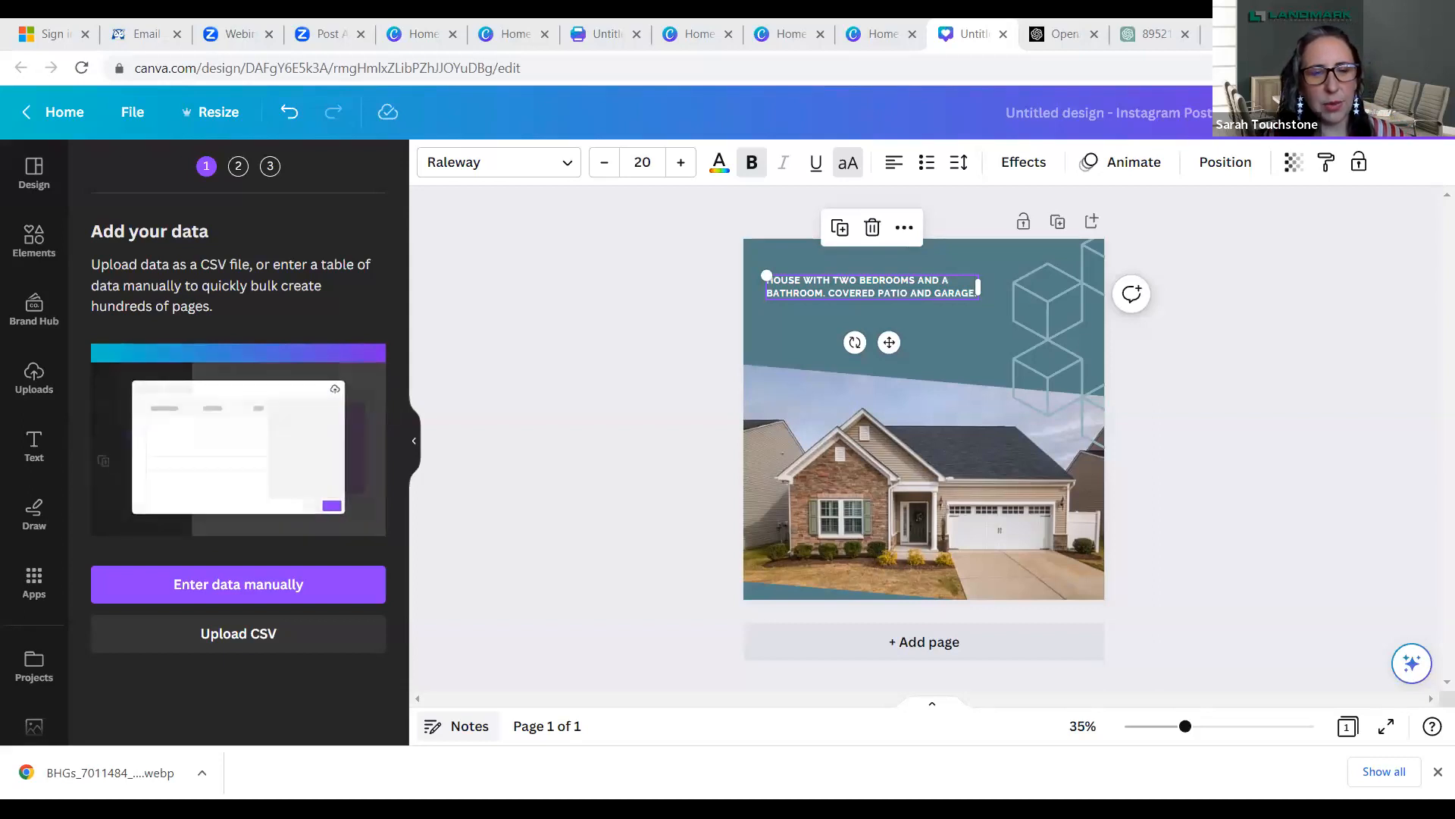
- Upload Reno.csv from Downloads as the bulk create data
{"action": "left_click", "coordinate": [267, 632]}
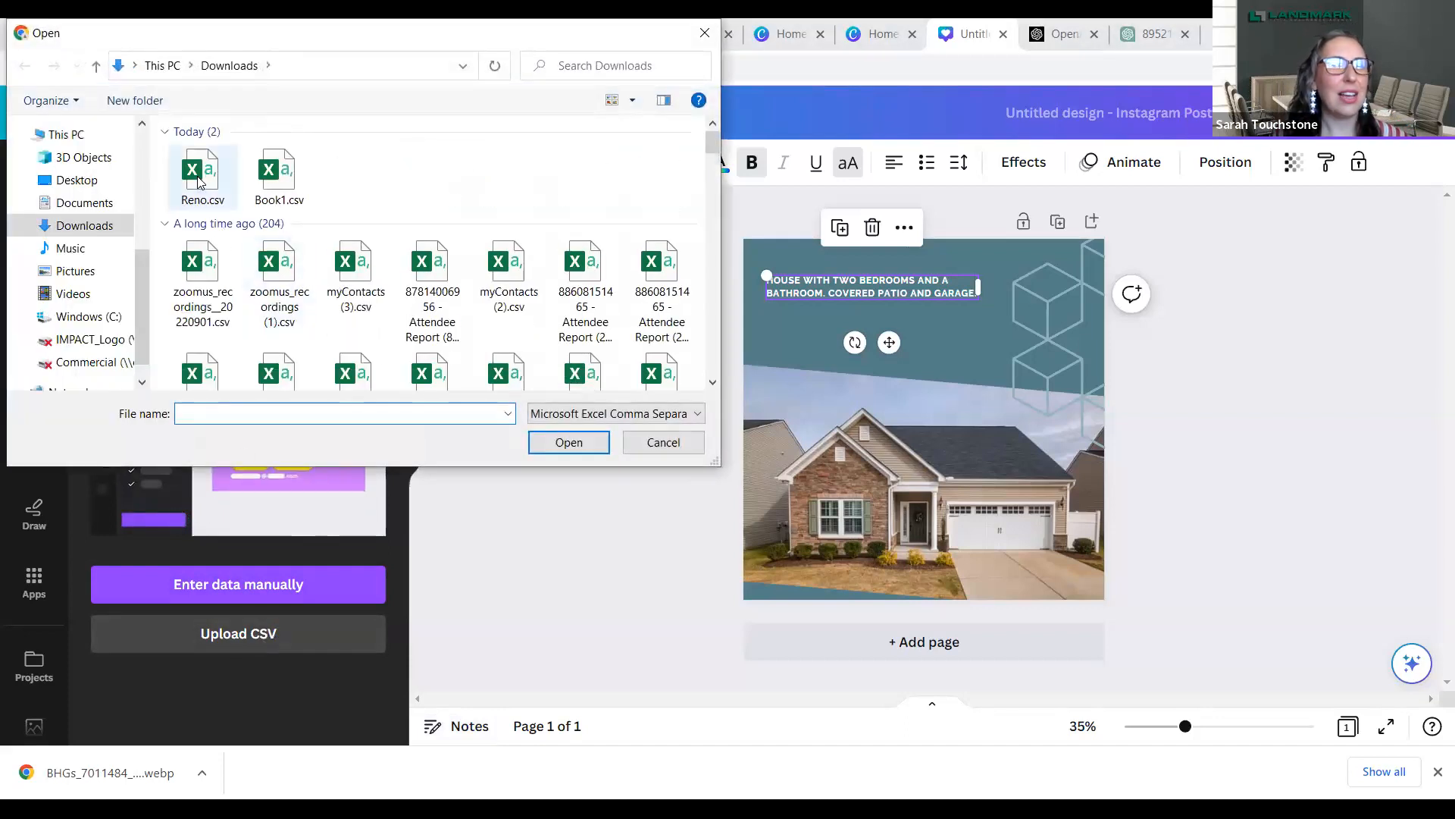
{"action": "left_click", "coordinate": [199, 182]}
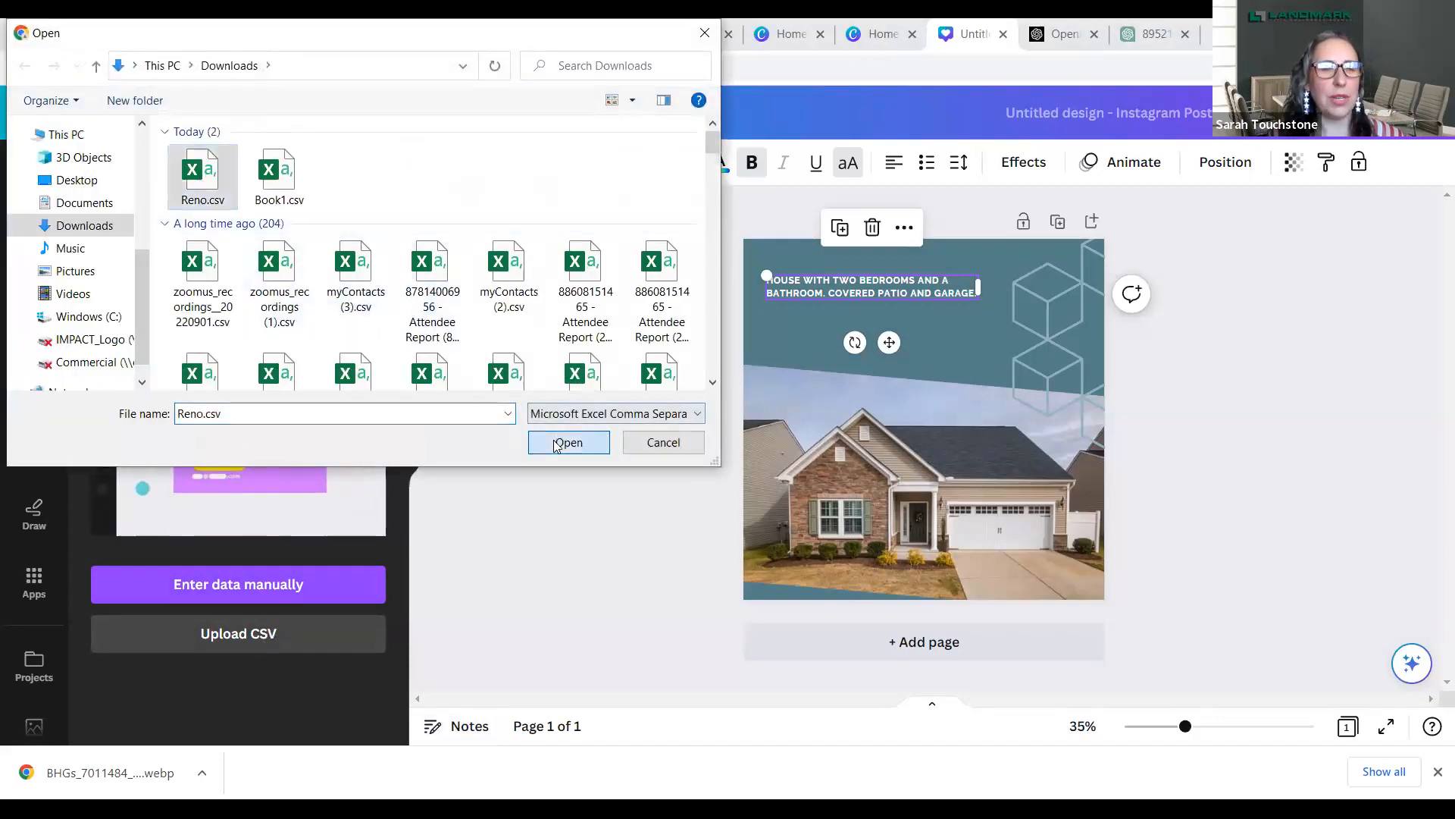
{"action": "left_click", "coordinate": [569, 443]}
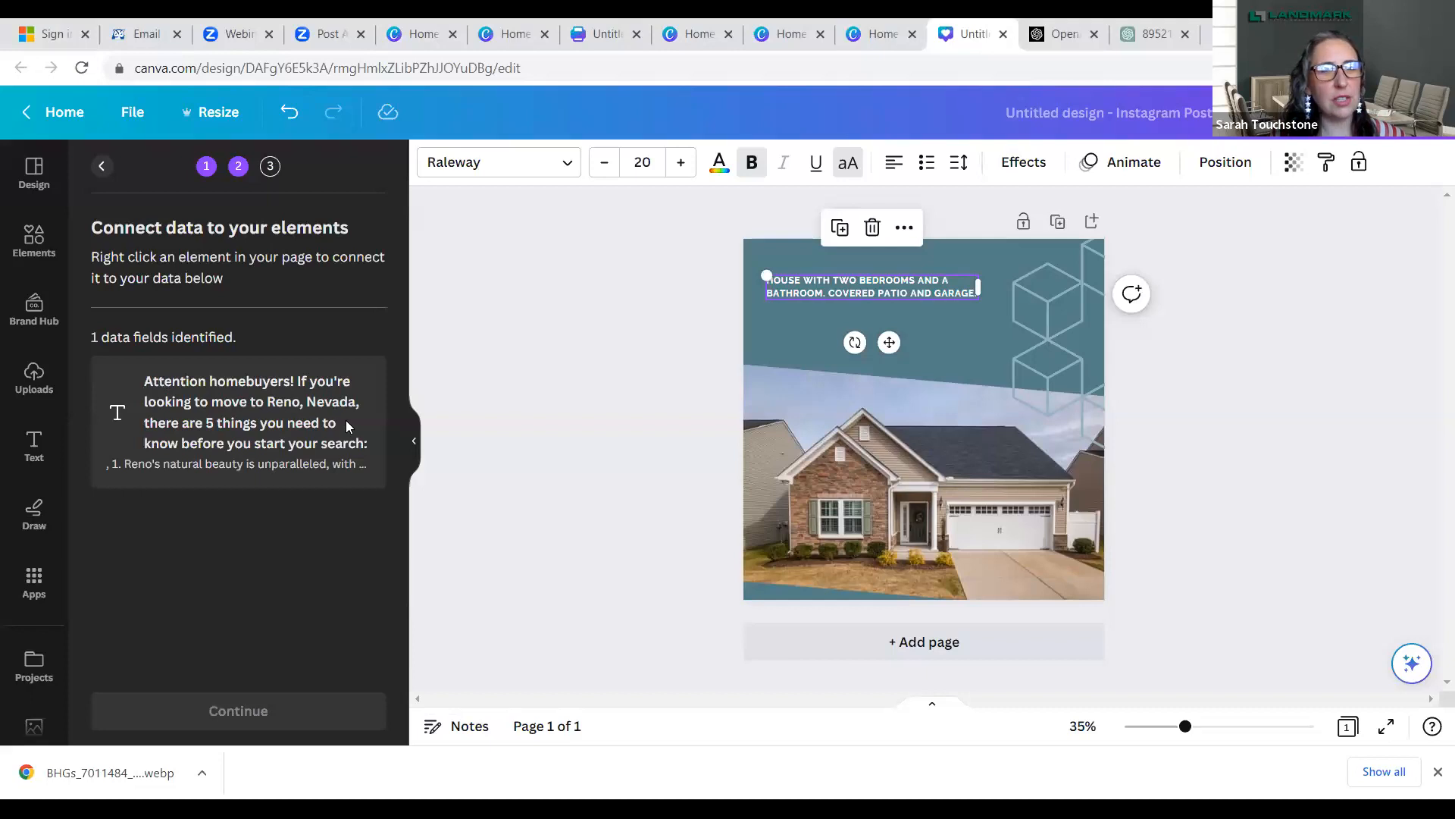
- Connect the house description text box to the "Attention homebuyers!" data field
{"action": "double_click", "coordinate": [834, 289]}
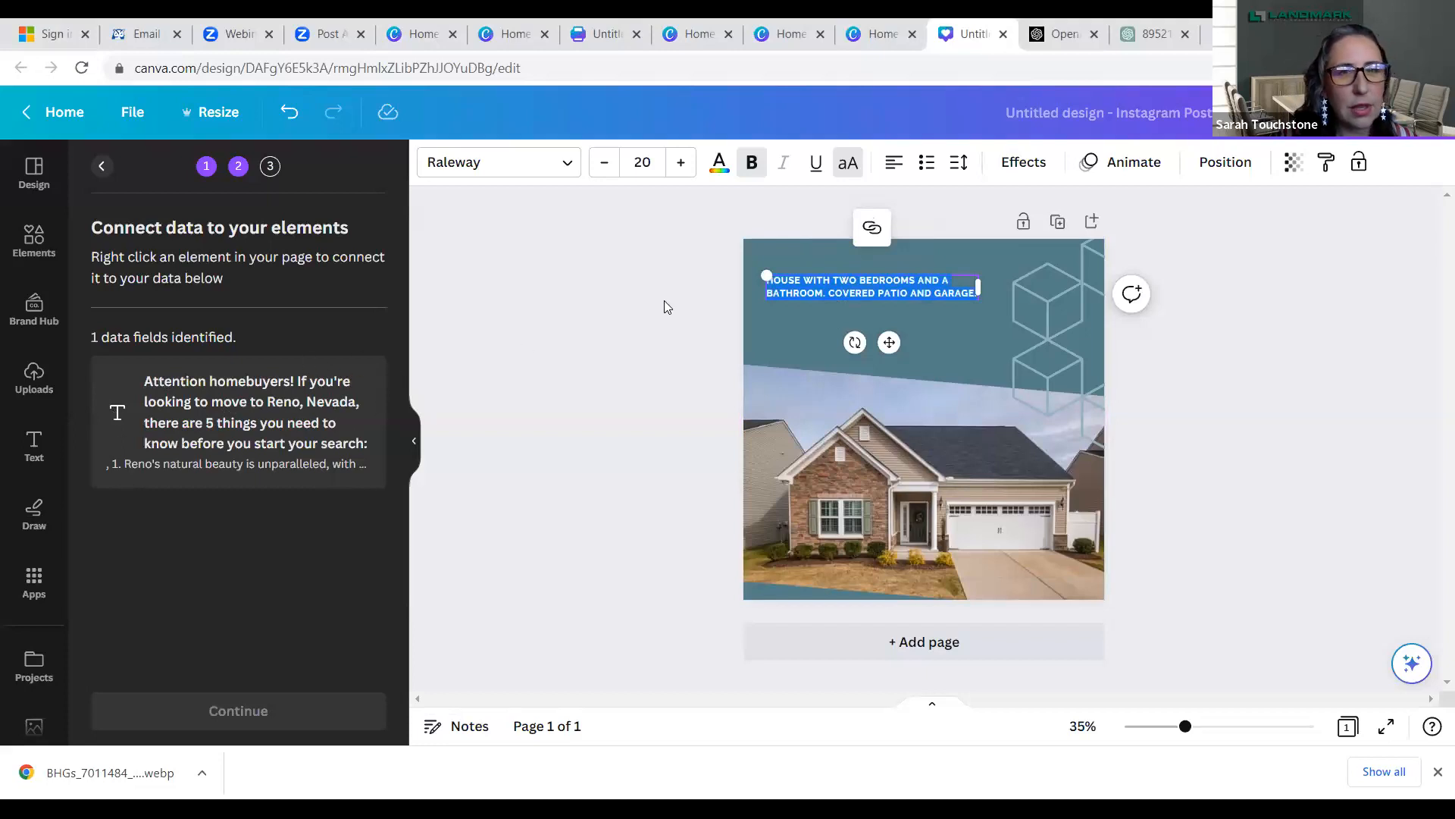
{"action": "left_click", "coordinate": [785, 291]}
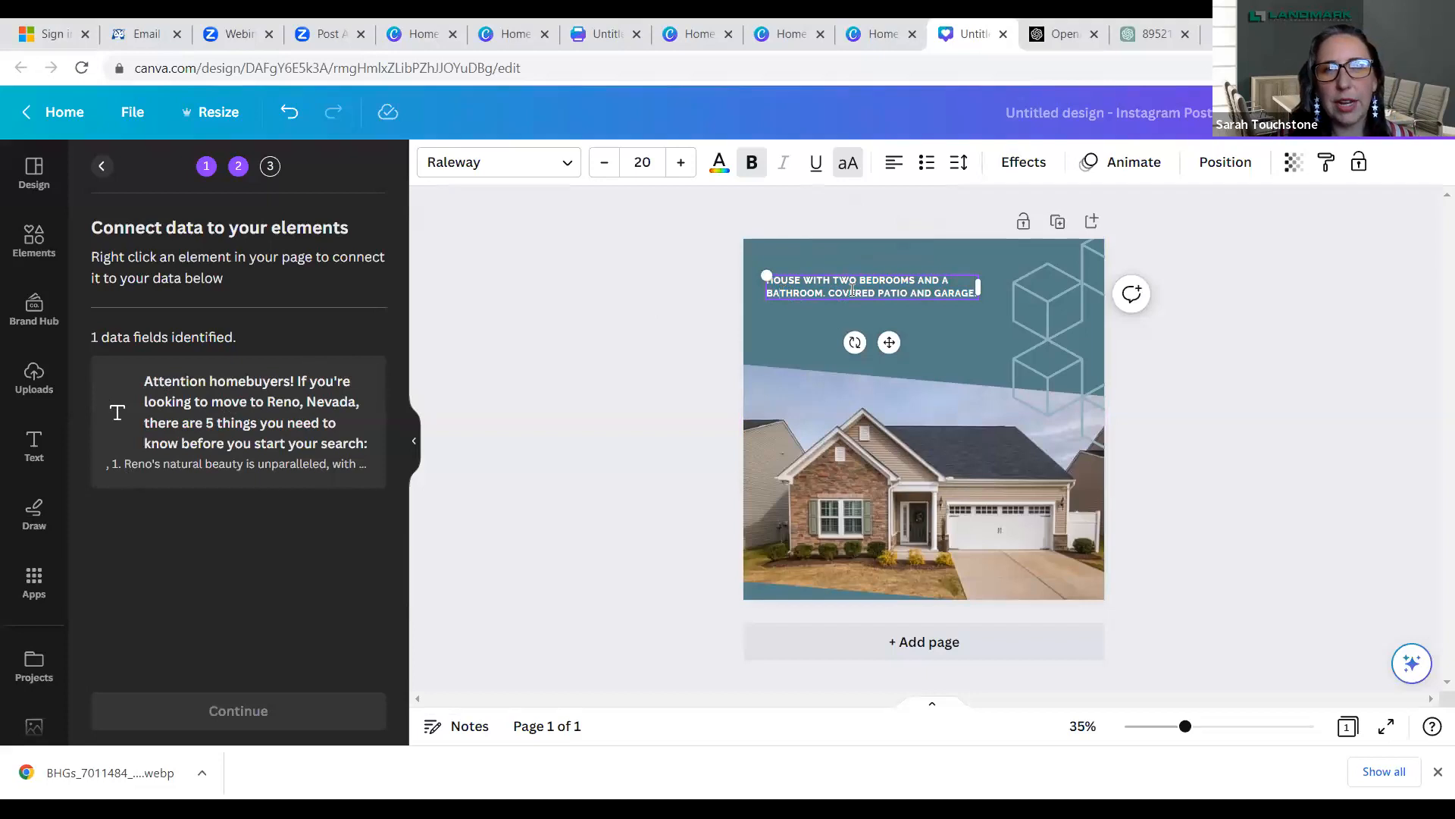
{"action": "left_click", "coordinate": [762, 297]}
{"action": "left_click", "coordinate": [846, 285]}
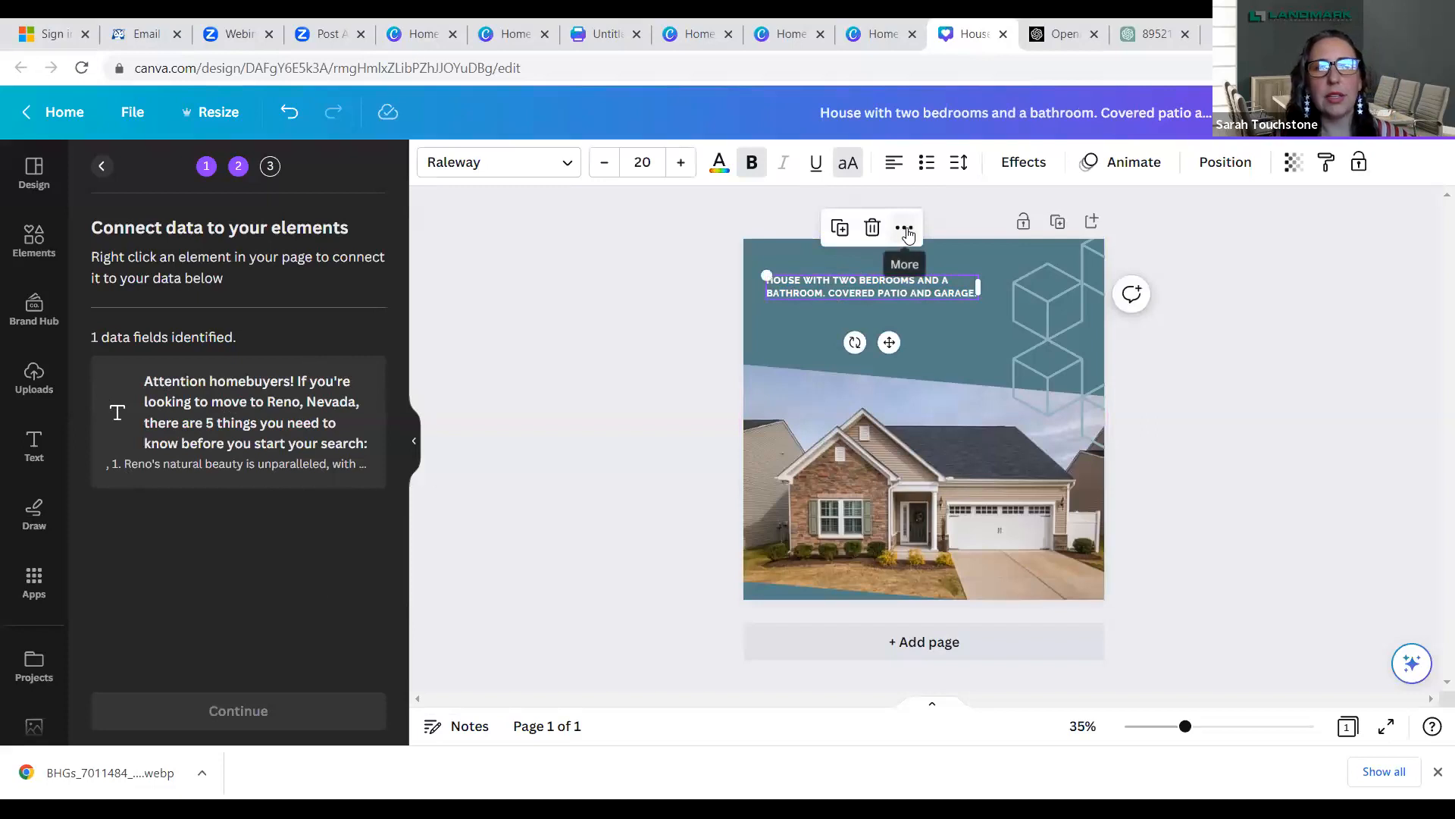
{"action": "left_click", "coordinate": [905, 230]}
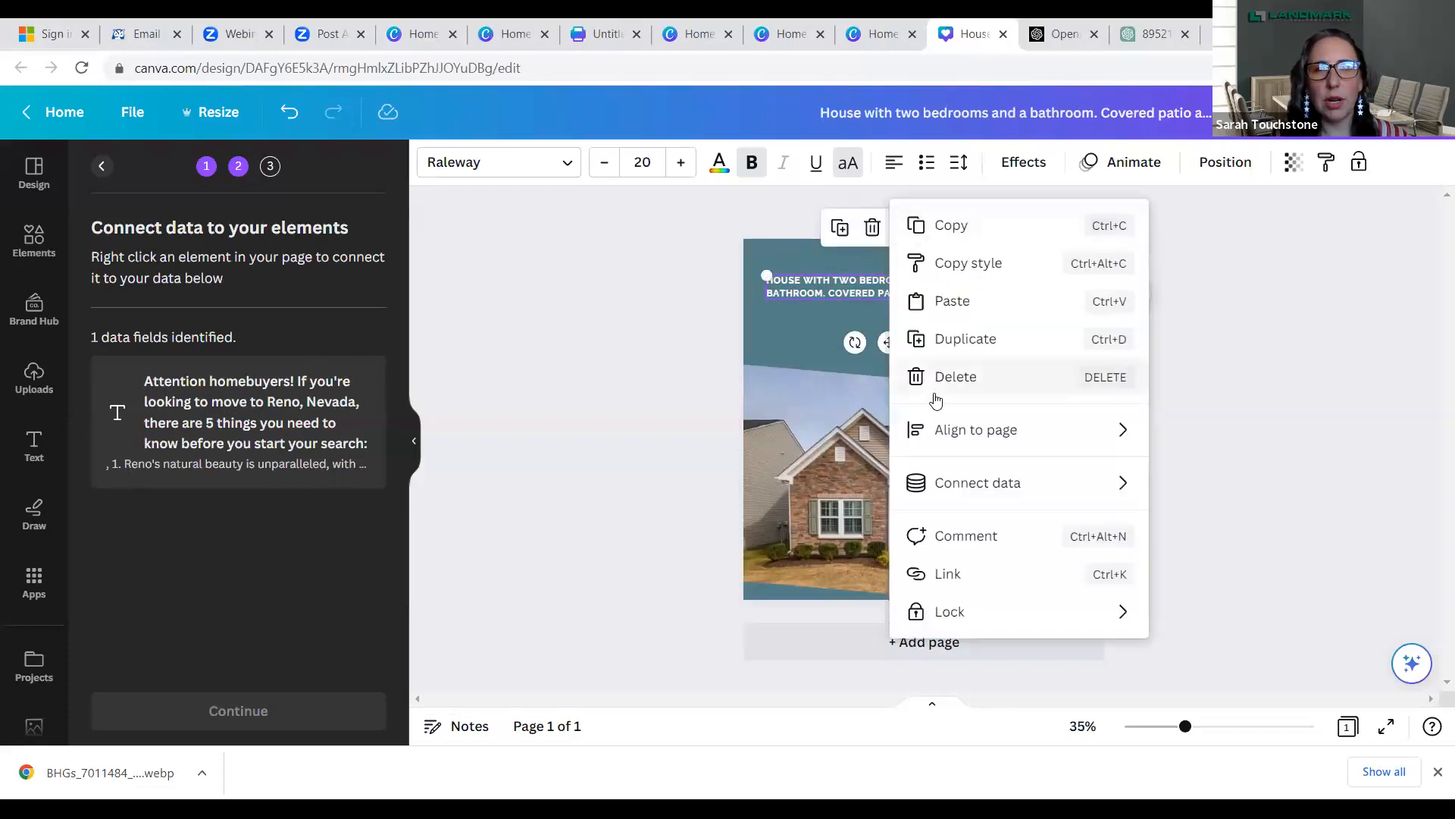
{"action": "mouse_move", "coordinate": [956, 487]}
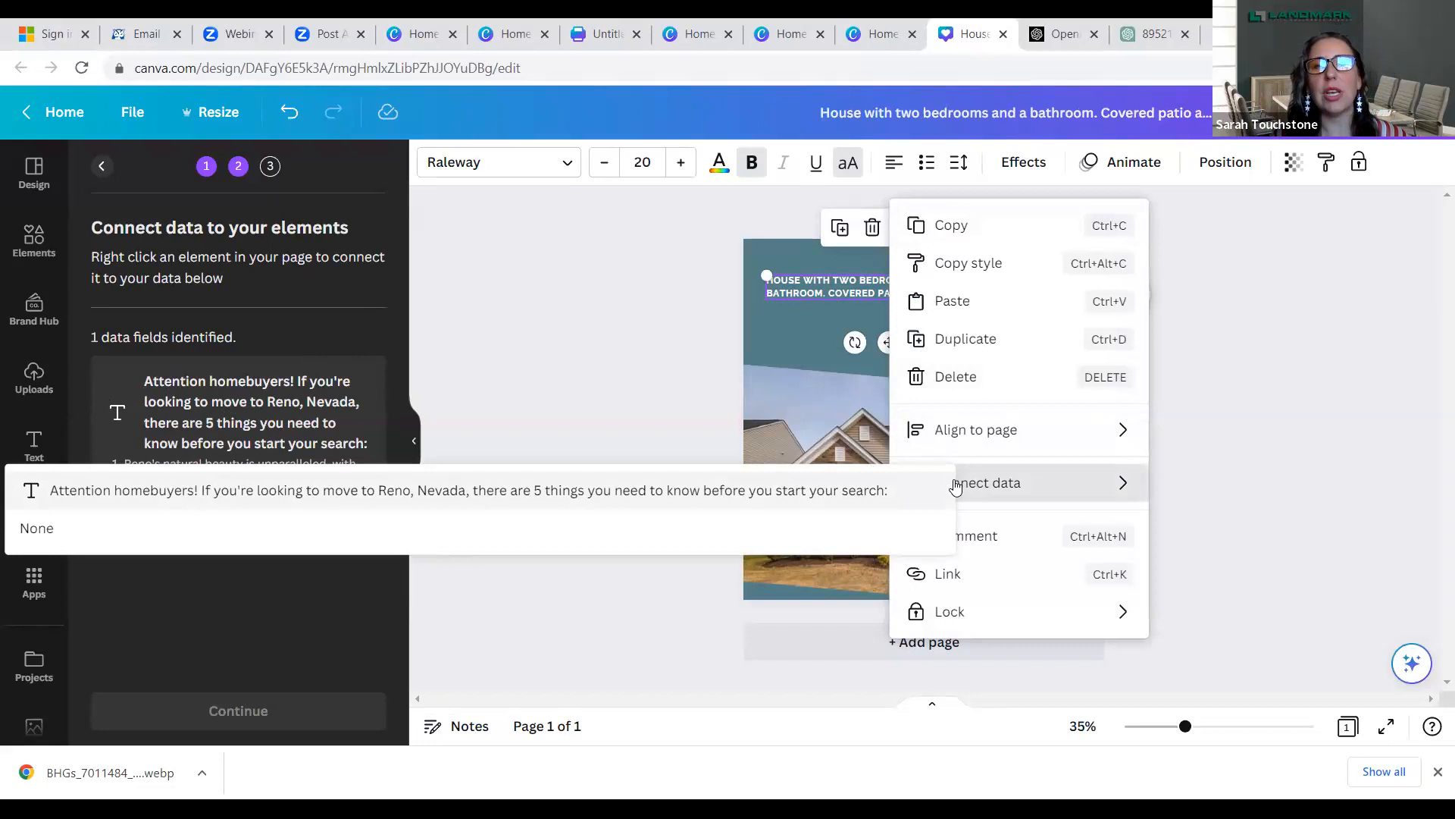
{"action": "left_click", "coordinate": [763, 493]}
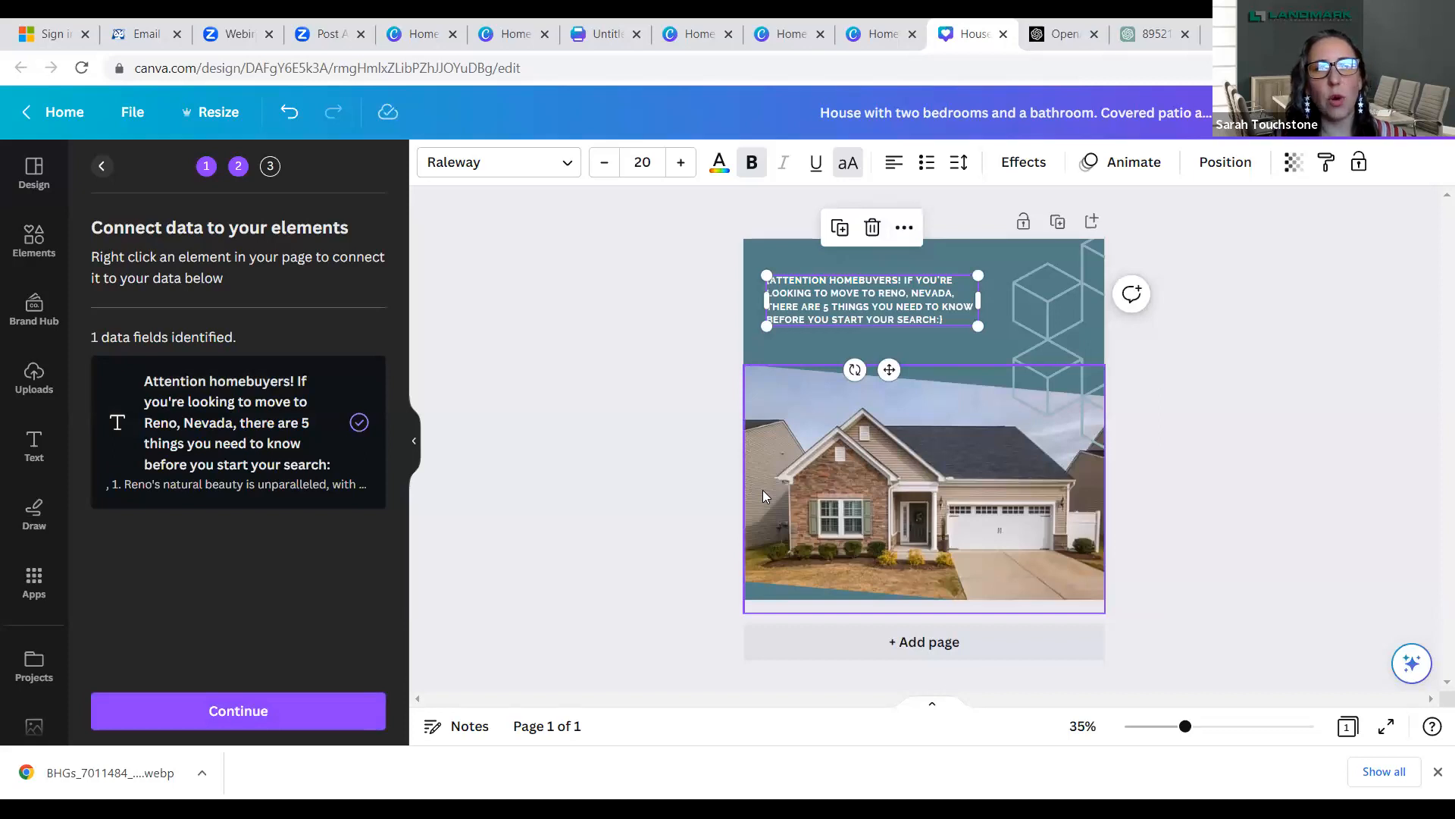
- Generate 8 pages from all the data rows and look through the new bulk design down to its last page
{"action": "left_click", "coordinate": [240, 712]}
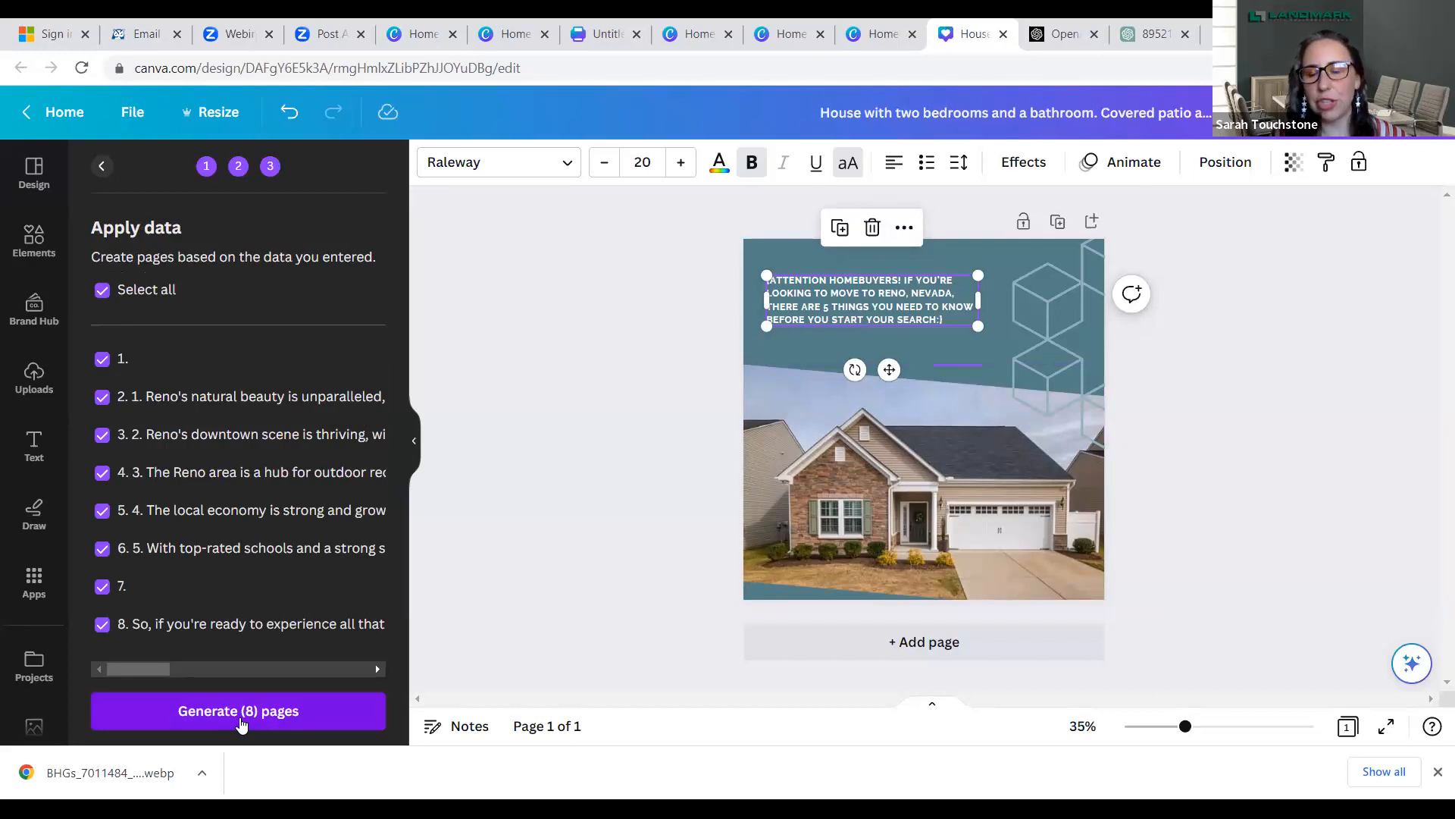
{"action": "left_click", "coordinate": [241, 724]}
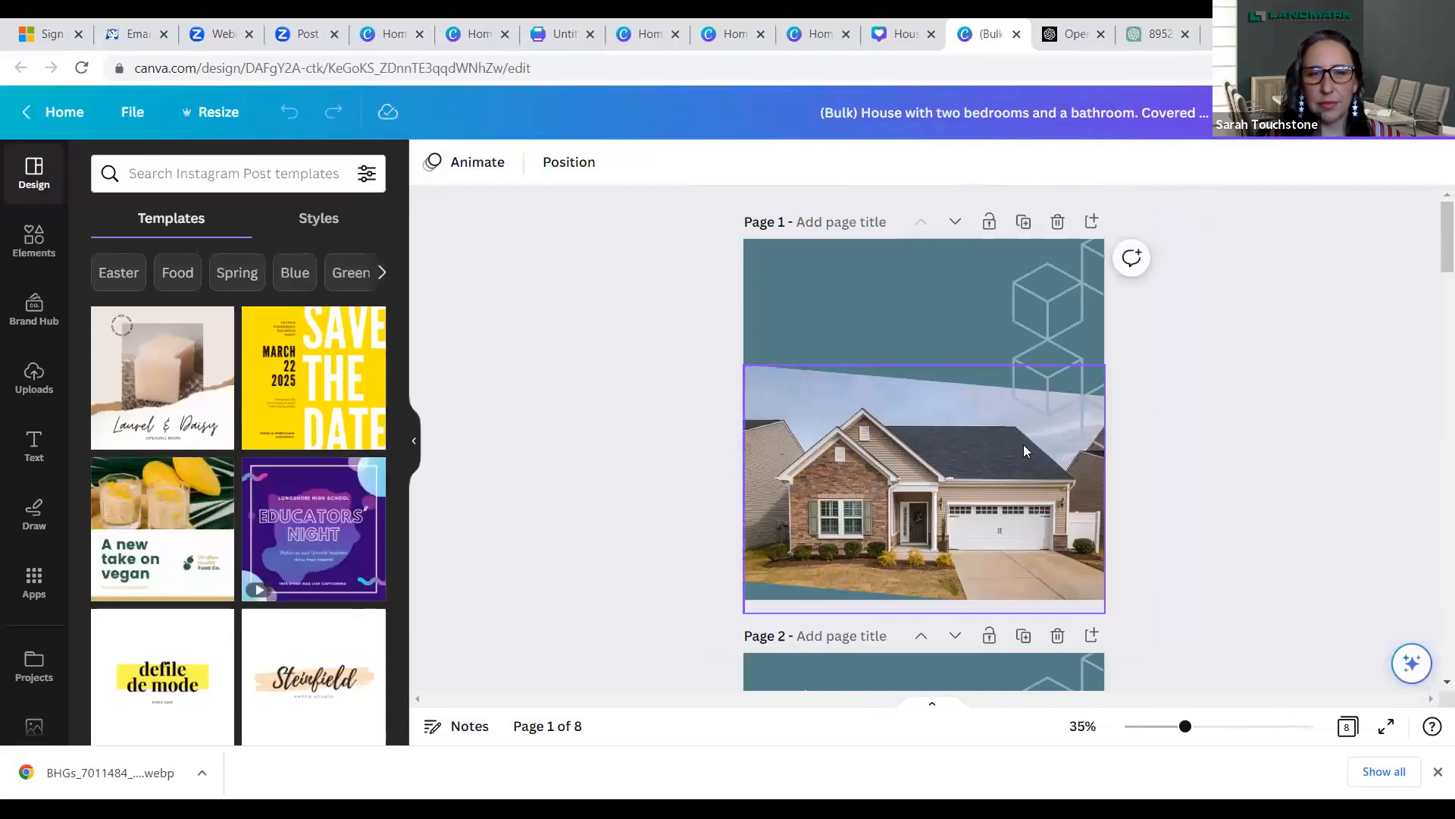
{"action": "scroll", "coordinate": [1434, 245], "scroll_direction": "down", "scroll_amount": 5}
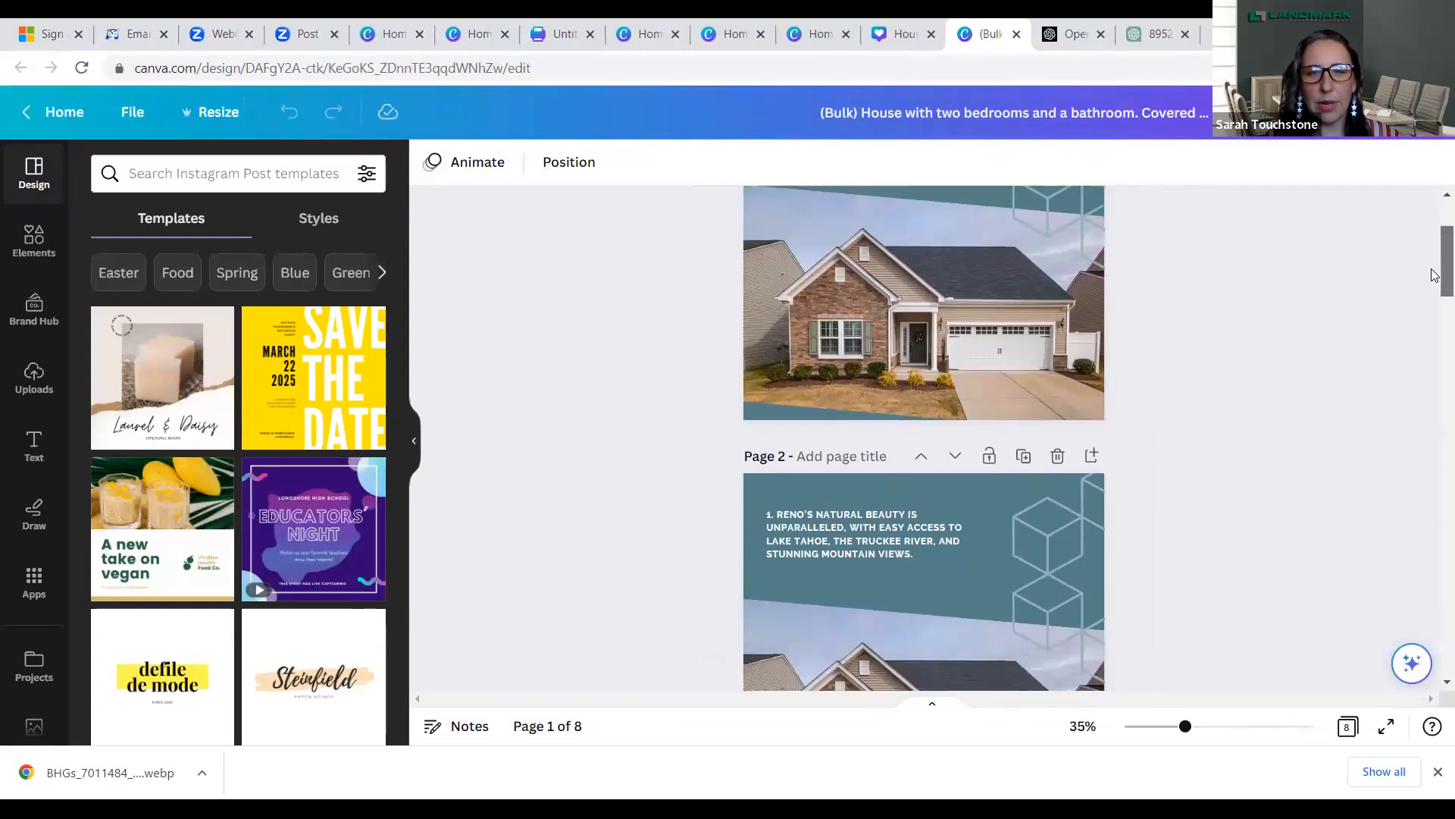
{"action": "scroll", "coordinate": [1434, 318], "scroll_direction": "down", "scroll_amount": 5}
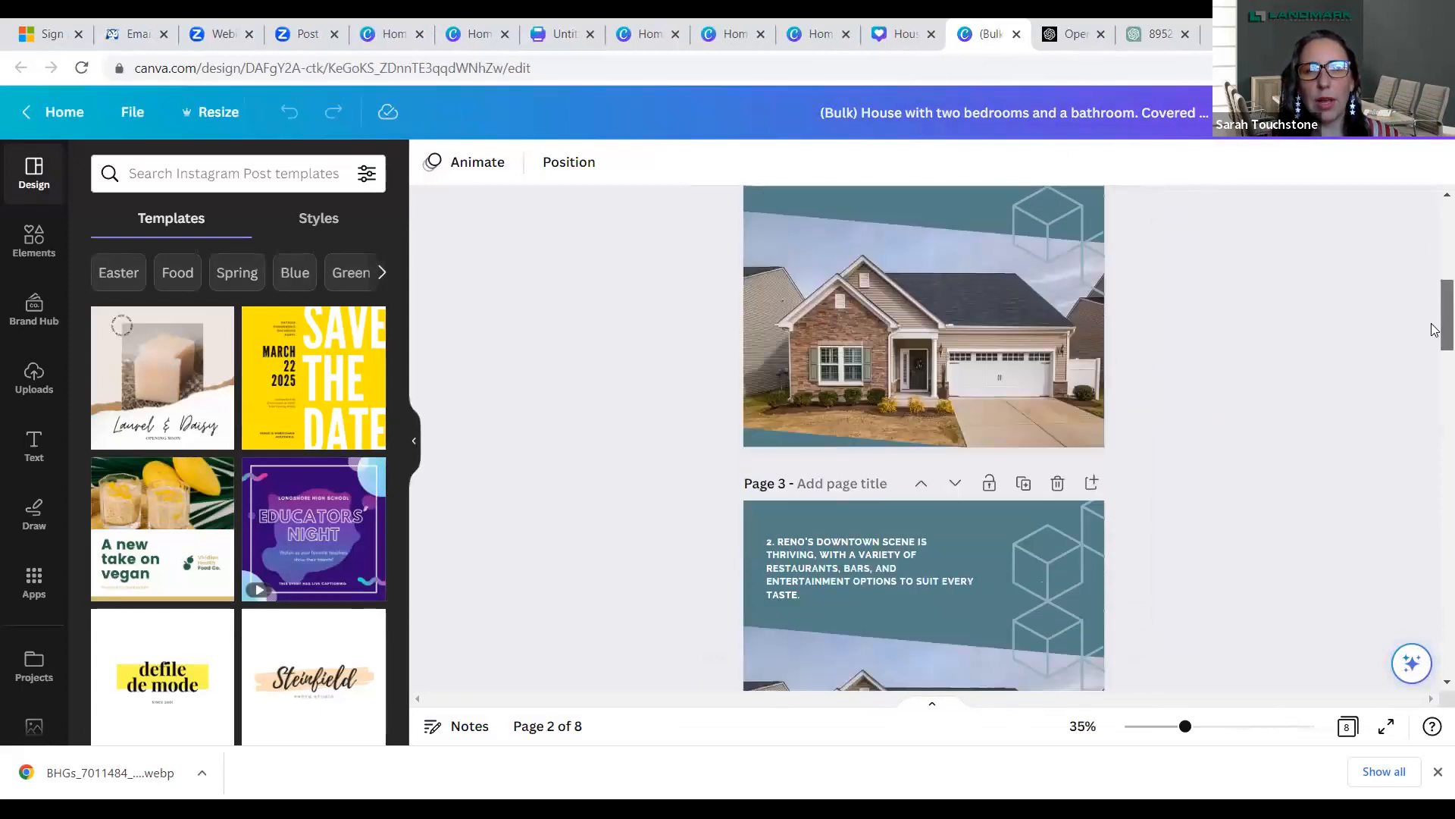
{"action": "left_click_drag", "start_coordinate": [1434, 354], "coordinate": [1434, 470]}
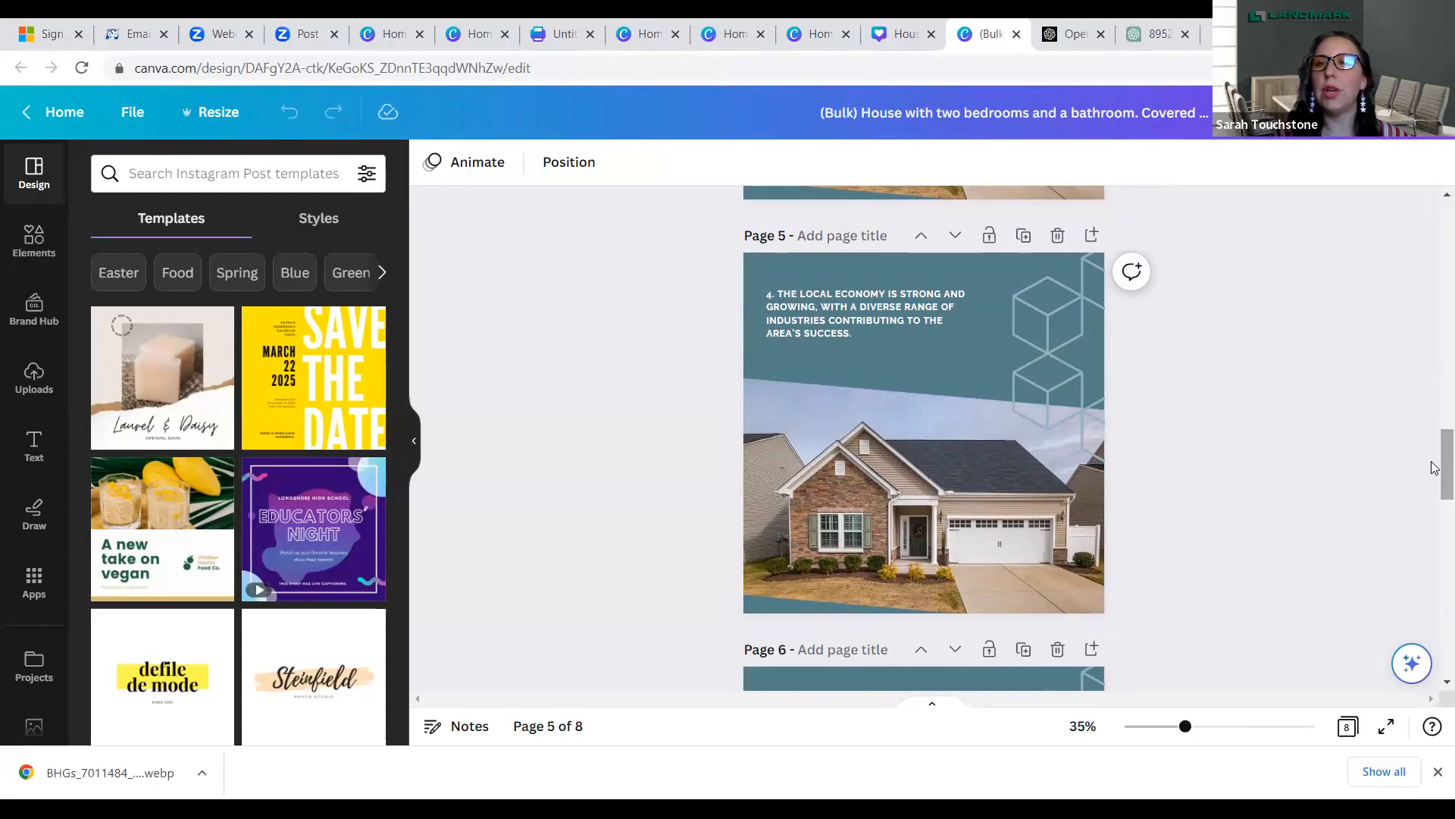
{"action": "scroll", "coordinate": [1434, 485], "scroll_direction": "down", "scroll_amount": 5}
{"action": "left_click_drag", "start_coordinate": [1435, 534], "coordinate": [1435, 641]}
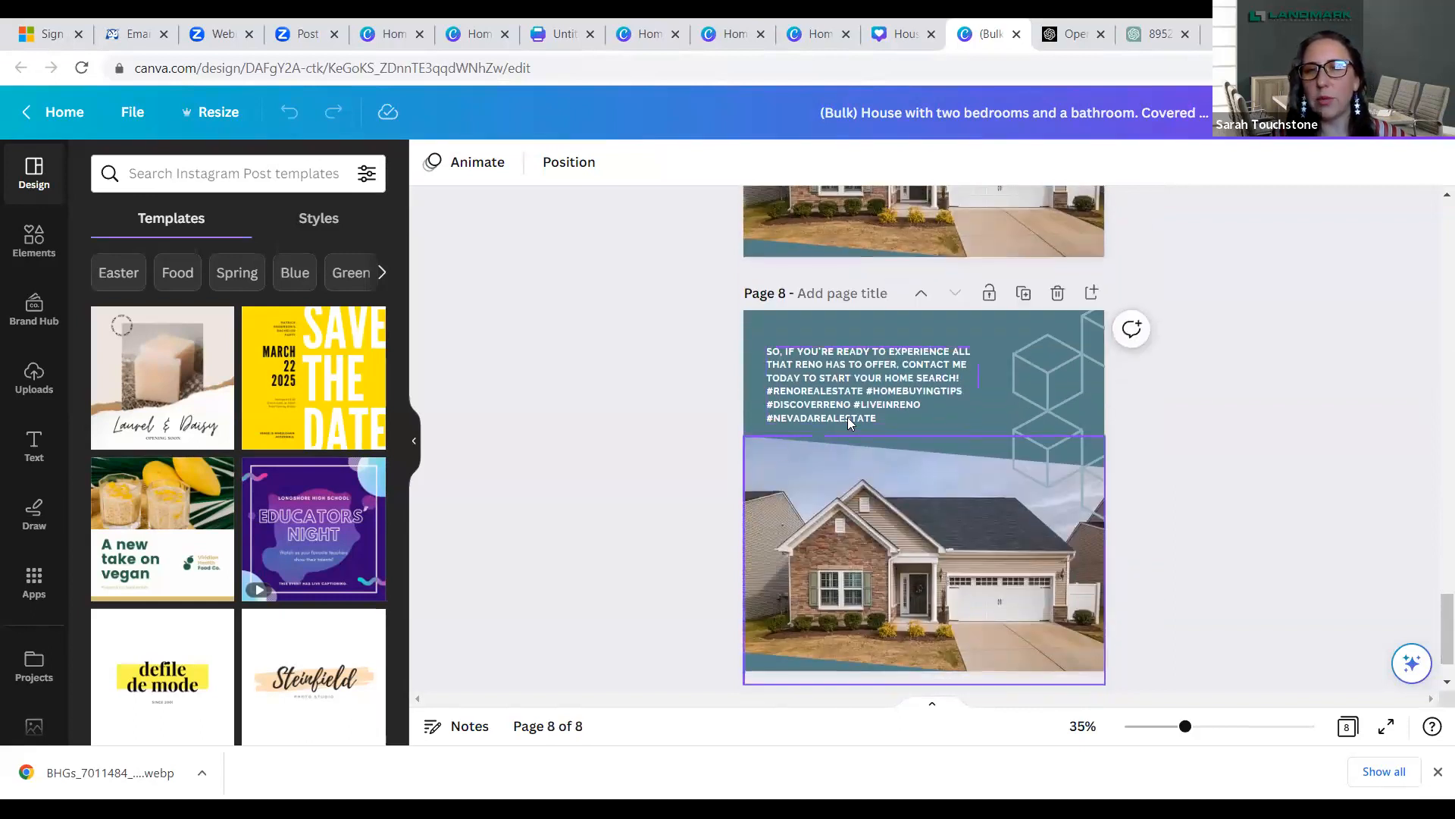